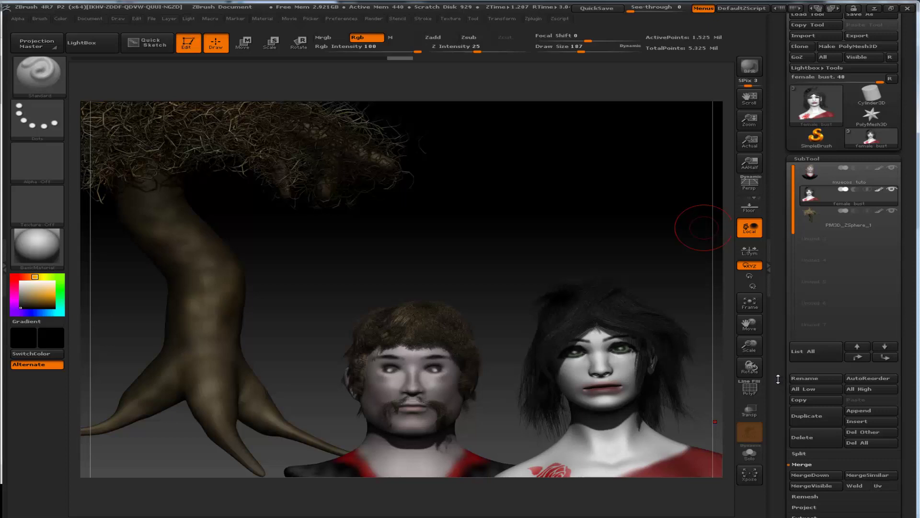
- Switch the bust's material to the plain BasicMaterial
left_click(23, 236)
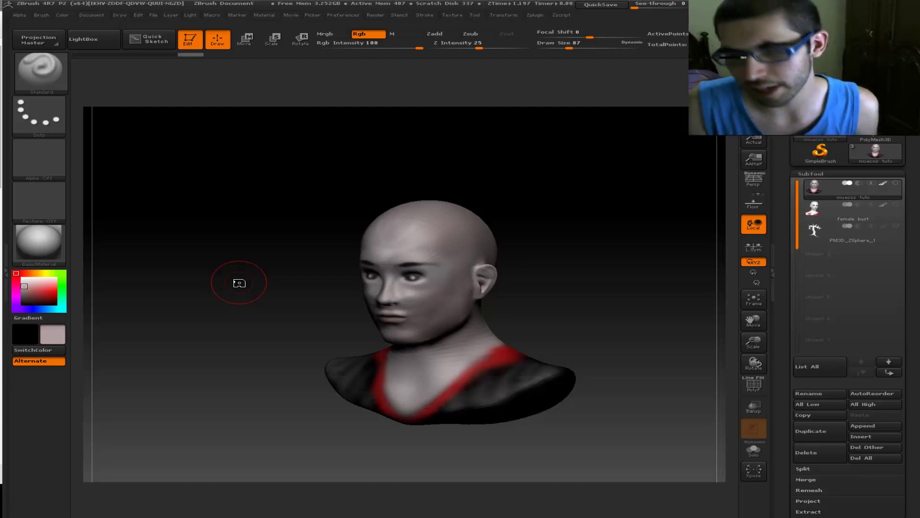
- Orbit the bust to a frontal view and collapse the SubTool section of the Tool palette
left_click_drag(579, 205, 594, 214)
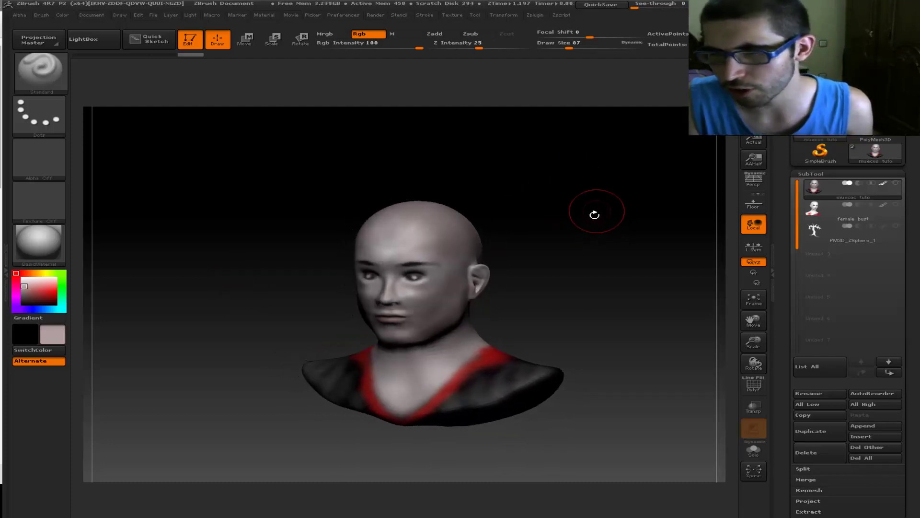
left_click_drag(569, 271, 638, 246)
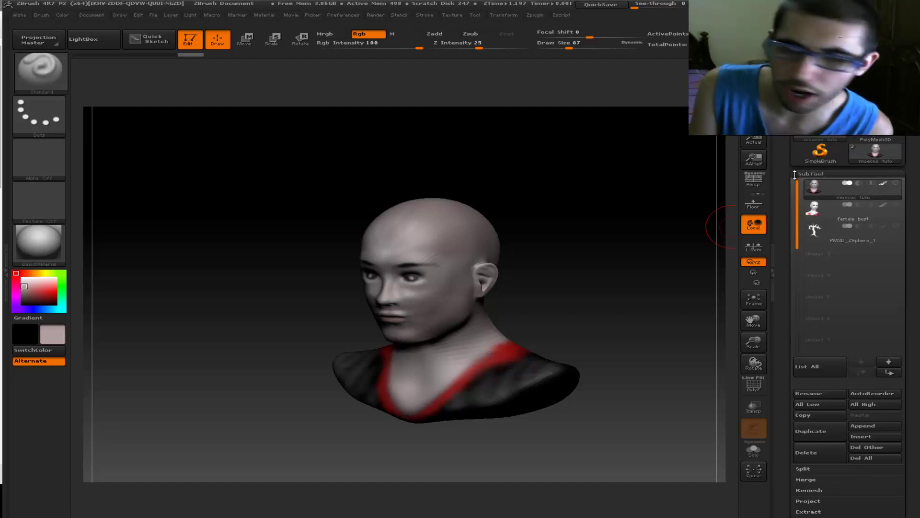
left_click(823, 173)
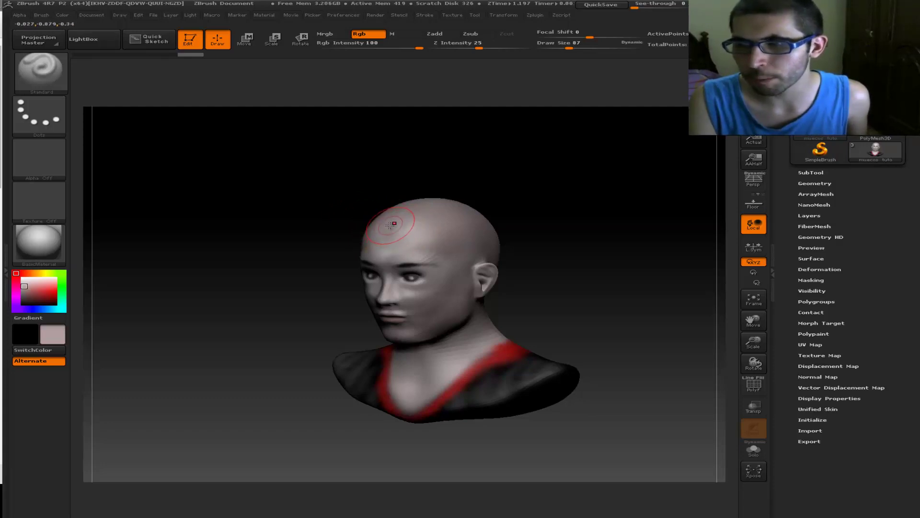
- Mask the forehead and top of the scalp with Ctrl MaskPen strokes, orbiting over the head
key("ctrl")
mouse_move(375, 233)
left_mouse_down("ctrl")
mouse_move(493, 248)
mouse_move(438, 213)
mouse_move(479, 197)
mouse_move(447, 192)
mouse_move(447, 226)
left_mouse_up("ctrl")
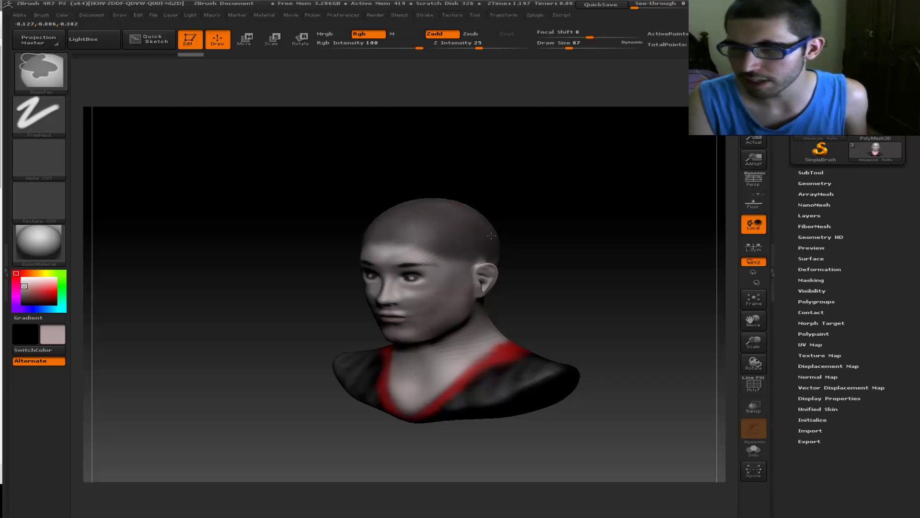
mouse_move(550, 215)
left_mouse_down()
mouse_move(559, 231)
mouse_move(548, 230)
left_mouse_up()
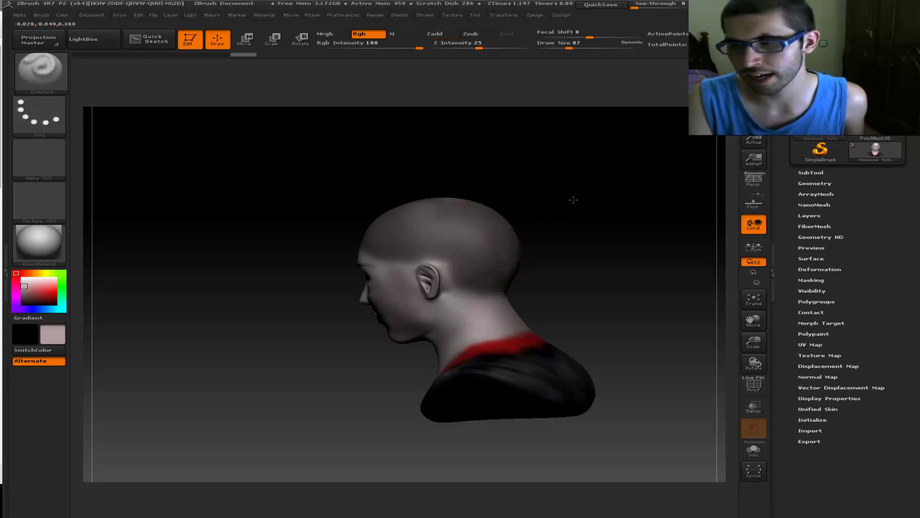
left_click_drag(573, 199, 493, 191)
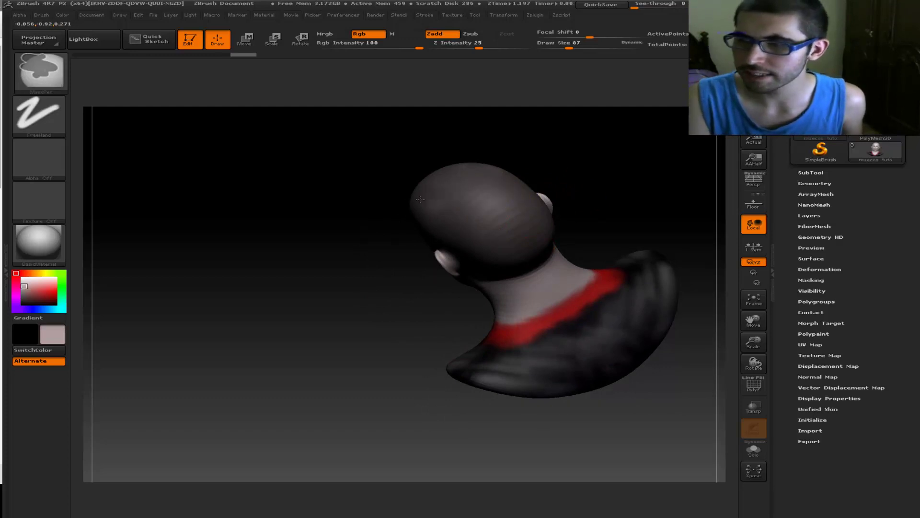
key("ctrl")
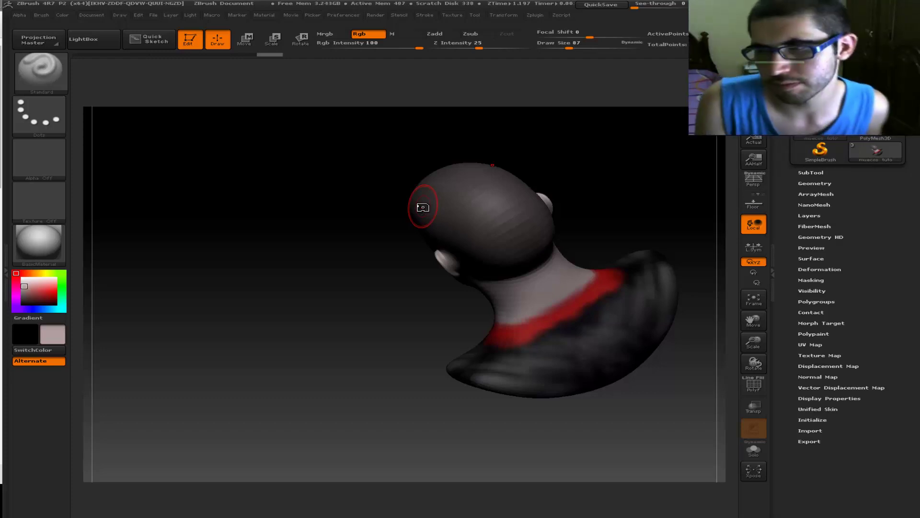
- From a left side profile, extend the mask along the side of the scalp, then return to three-quarter view
left_click_drag(335, 304, 479, 219)
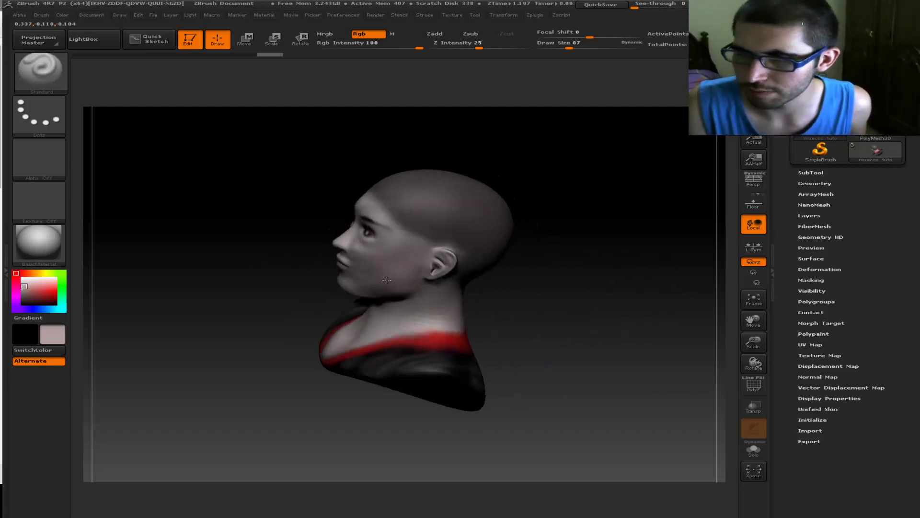
key("ctrl")
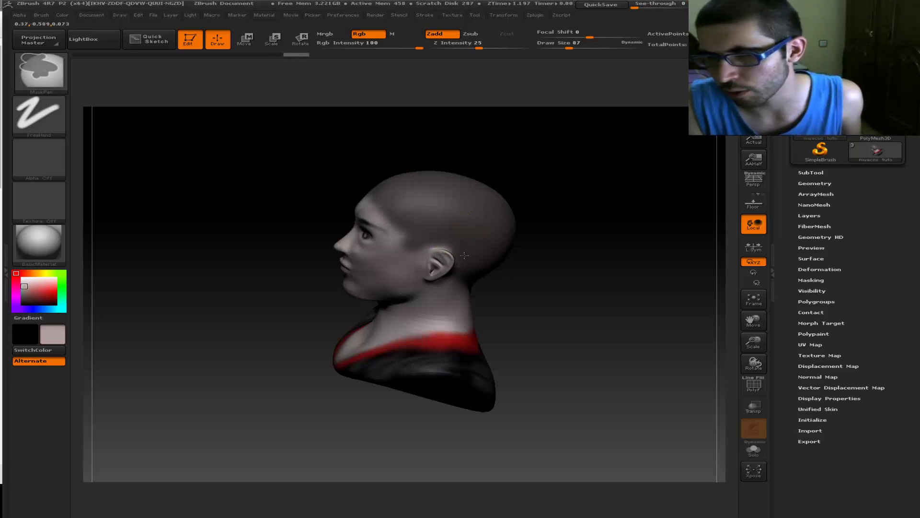
mouse_move(550, 339)
left_mouse_down()
mouse_move(565, 302)
mouse_move(643, 329)
mouse_move(697, 326)
mouse_move(599, 320)
mouse_move(626, 294)
left_mouse_up()
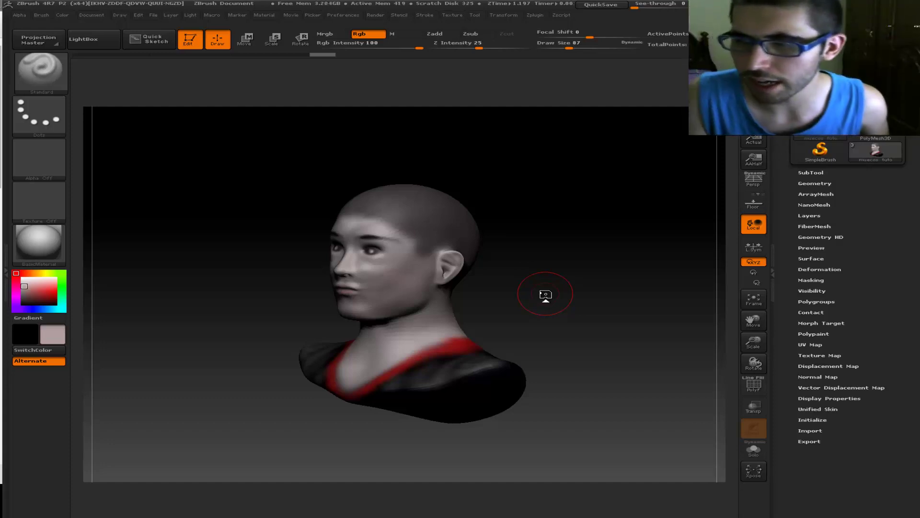
- Generate a FiberMesh preview on the masked scalp and orbit to inspect the curly hair
key("ctrl")
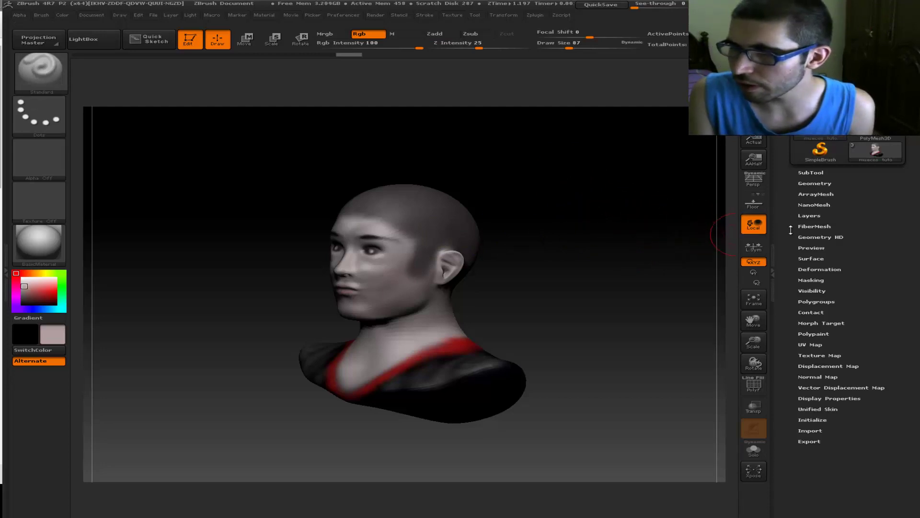
left_click(815, 226)
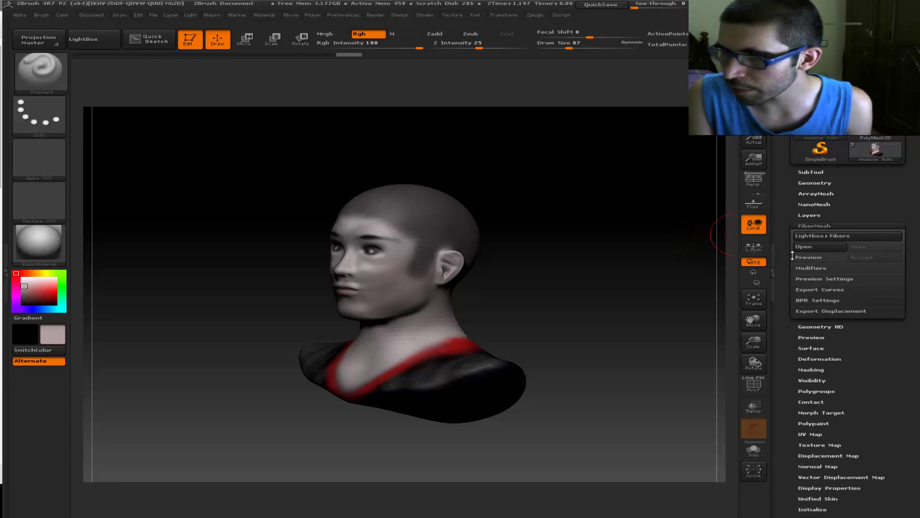
left_click(818, 258)
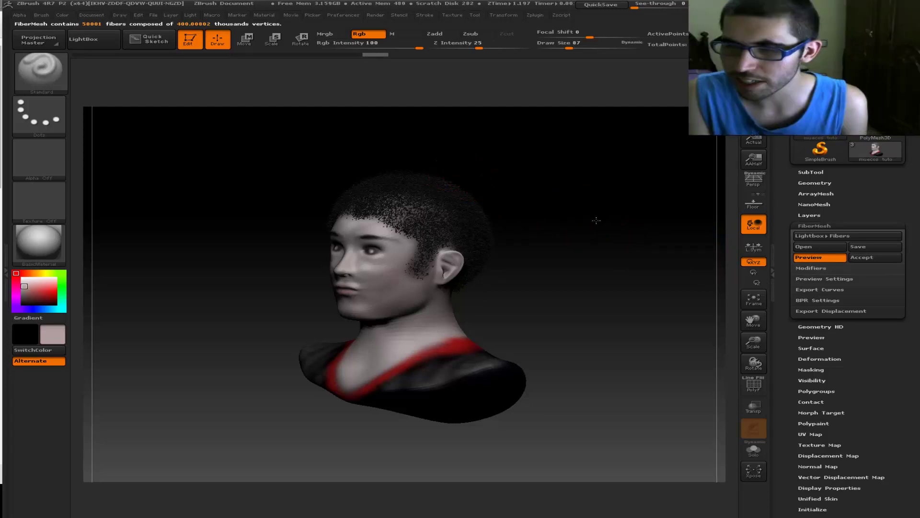
mouse_move(599, 211)
left_mouse_down()
mouse_move(629, 225)
mouse_move(579, 260)
mouse_move(596, 274)
mouse_move(585, 281)
mouse_move(546, 281)
mouse_move(570, 282)
left_mouse_up()
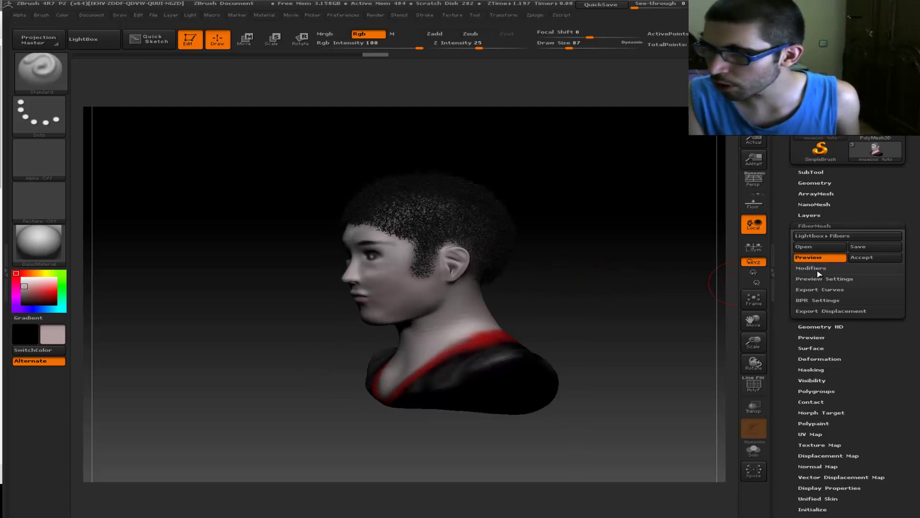
- Open the FiberMesh Modifiers and raise the maximum fiber count to about 429
left_click(819, 270)
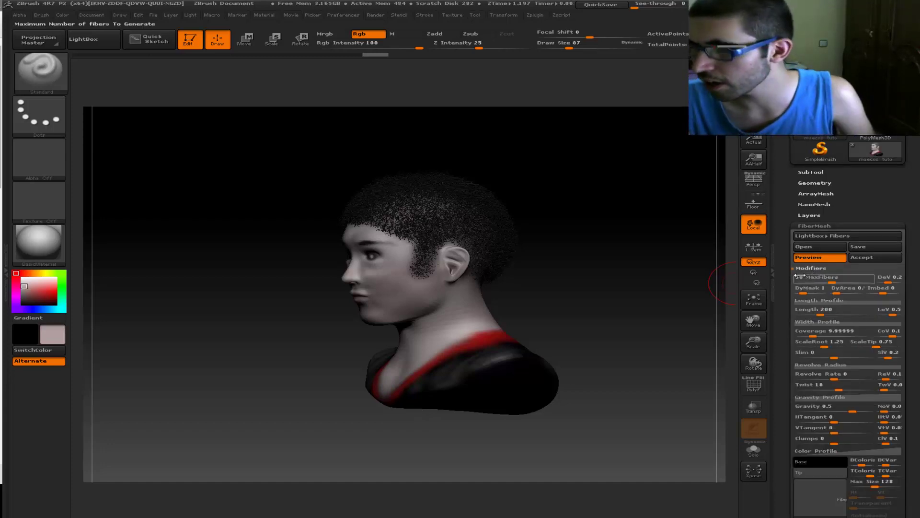
type("50")
left_click(815, 274)
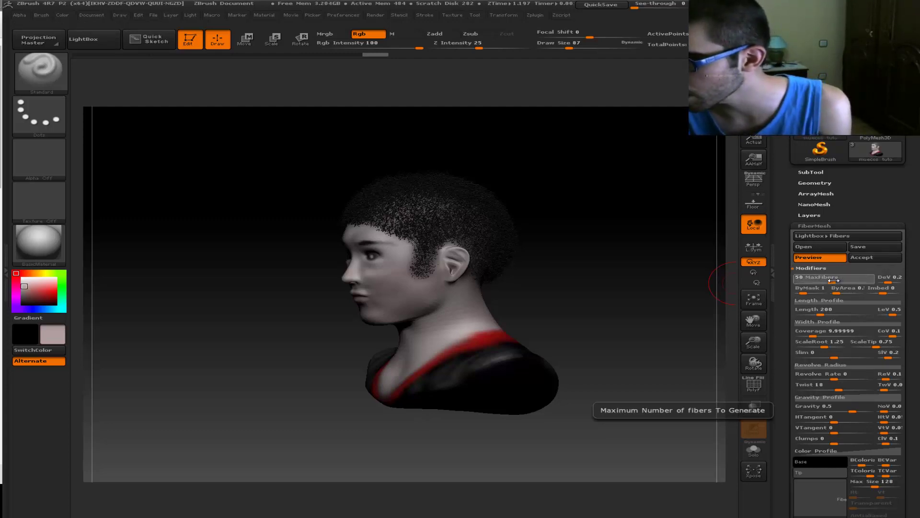
left_click_drag(833, 280, 850, 282)
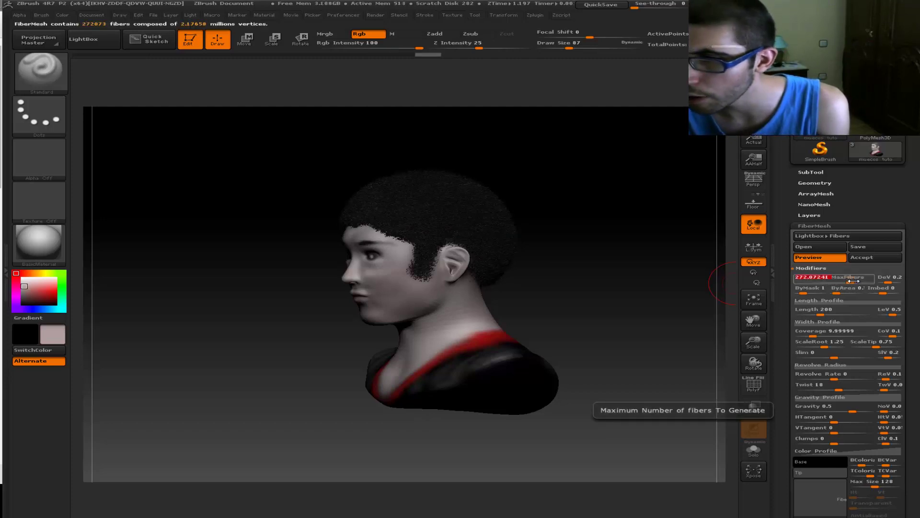
left_click_drag(847, 281, 861, 282)
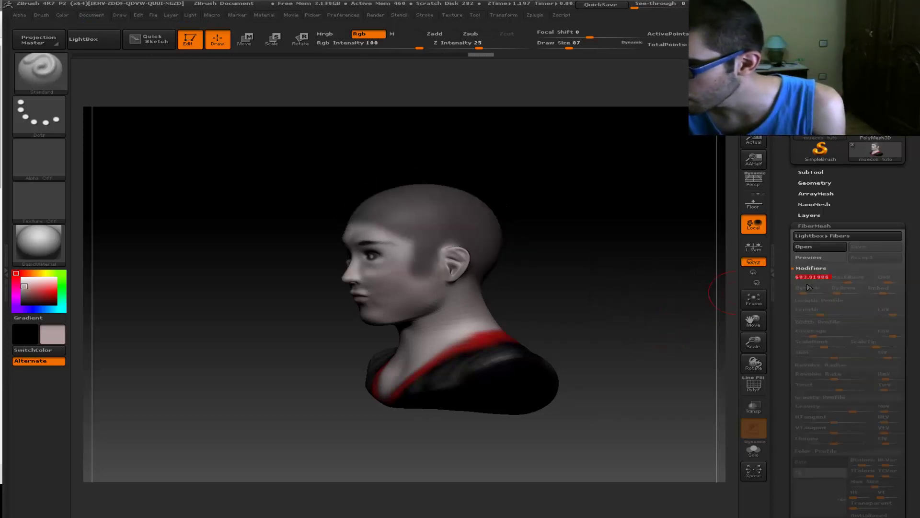
- With the preview back on, set max fibers to about 433, length to about 438, and expand Width Profile
left_click(818, 257)
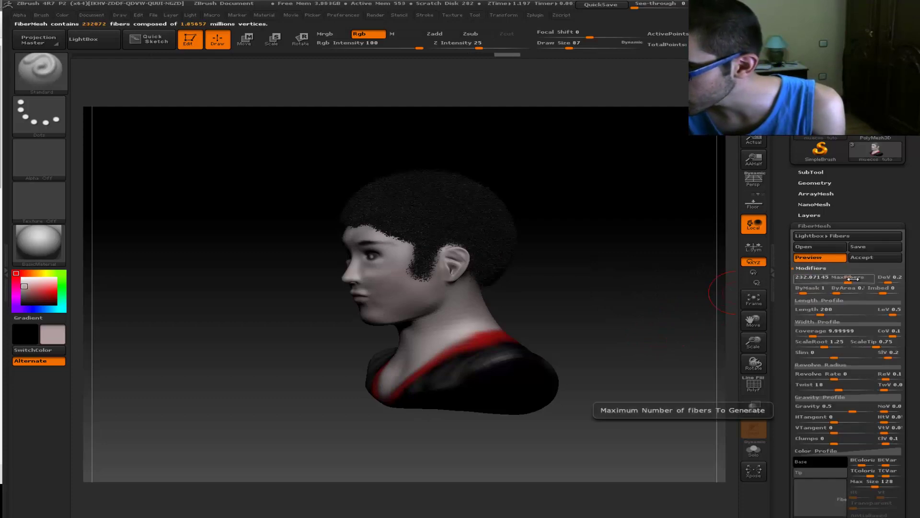
left_click_drag(849, 278, 860, 278)
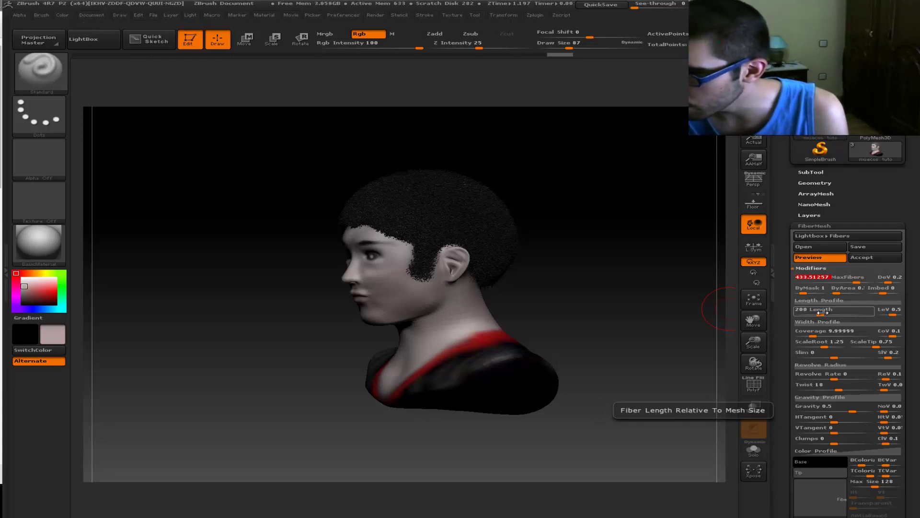
left_click_drag(822, 313, 843, 314)
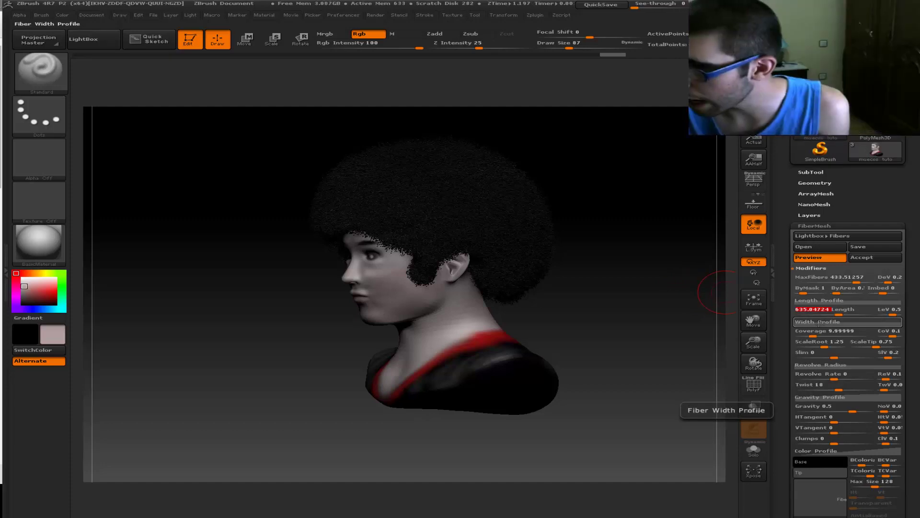
left_click(818, 322)
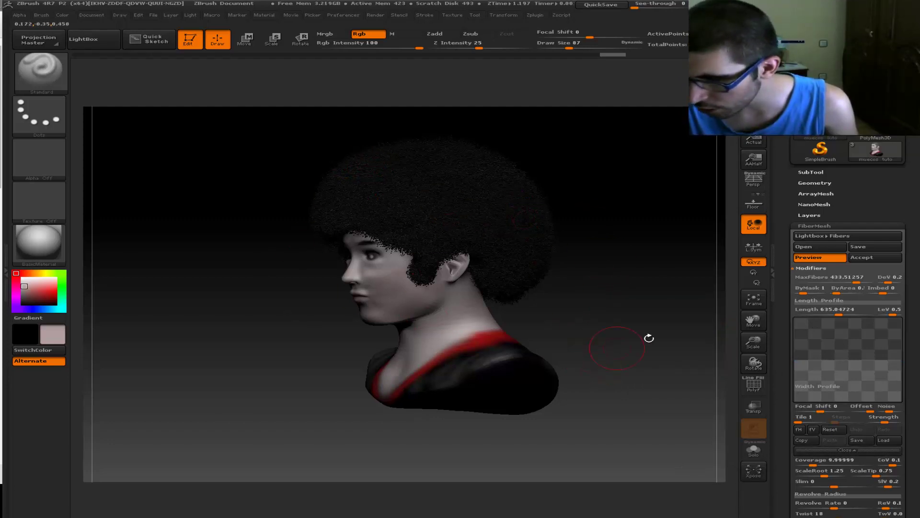
- Collapse the Width Profile curve editor in the FiberMesh settings
left_click(838, 451)
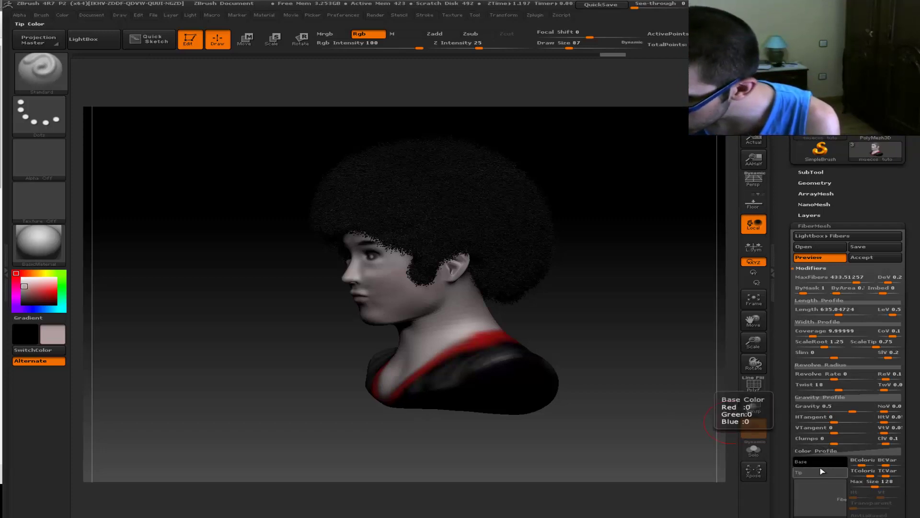
- Try Texture 02 and then another texture as the fibers' colour texture
left_click(815, 498)
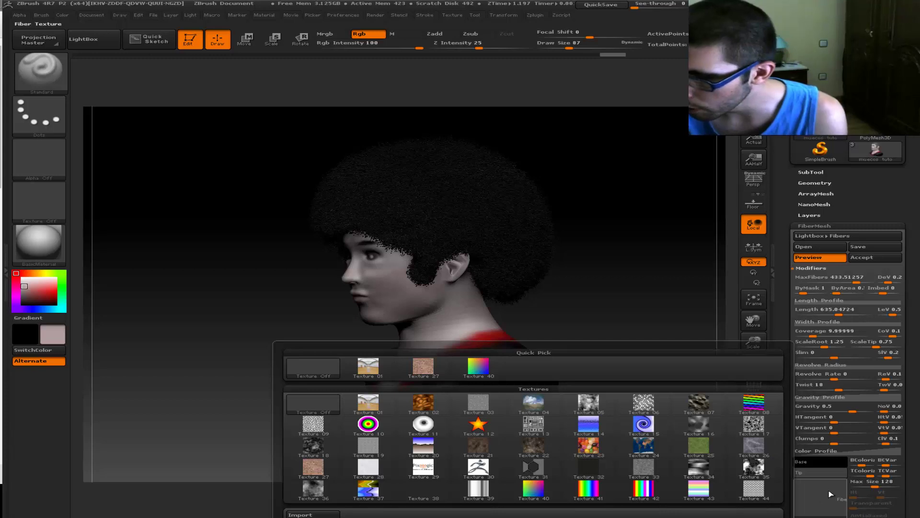
left_click(821, 491)
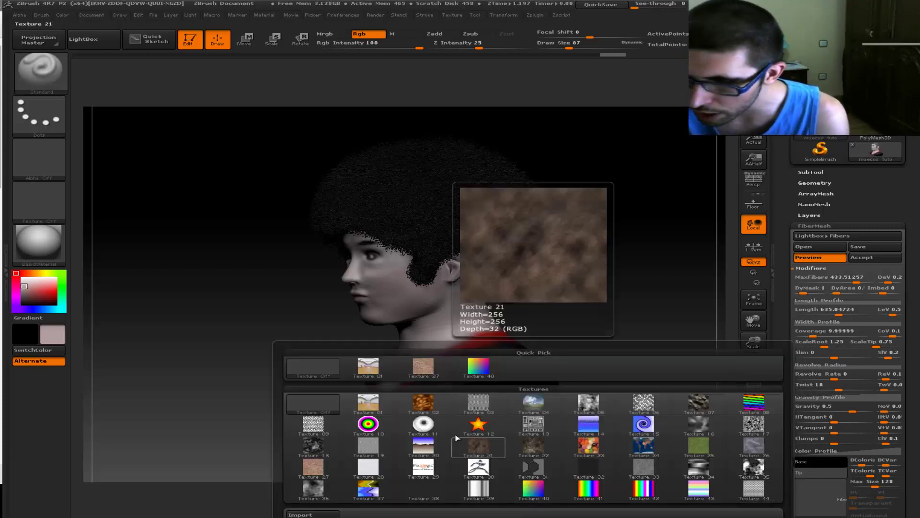
left_click(440, 411)
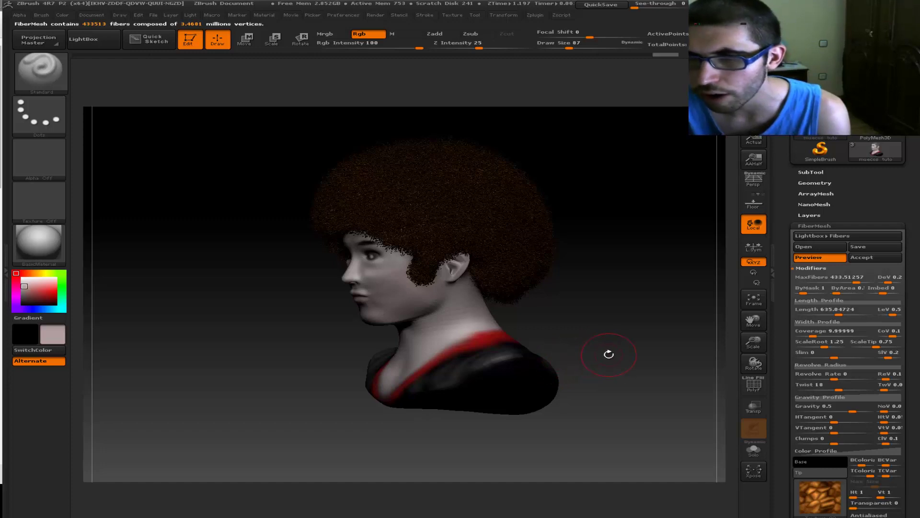
left_click(821, 492)
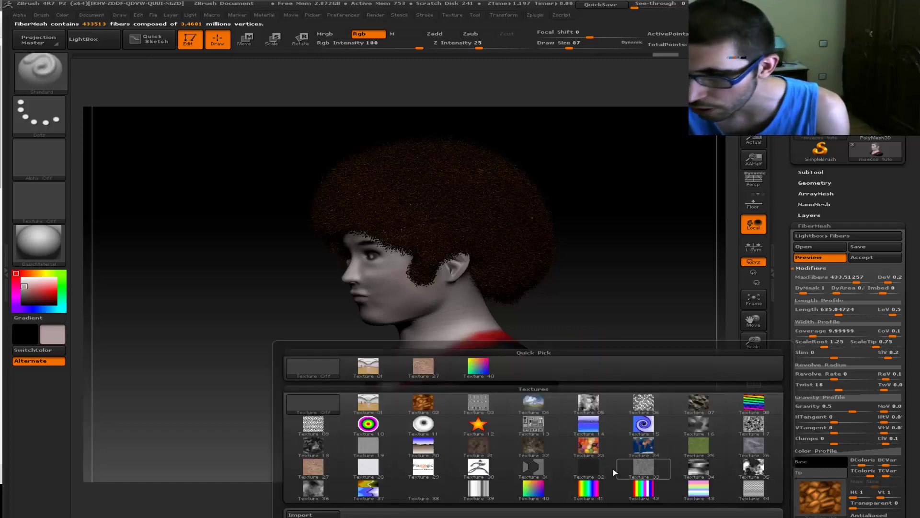
left_click(382, 428)
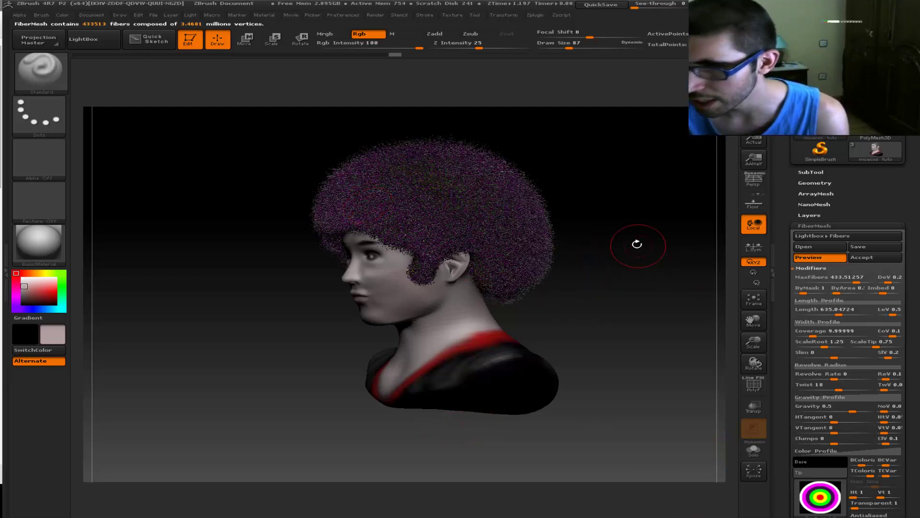
- Apply a rainbow stripe texture at its original size, then change the fibre tip texture
left_click(817, 500)
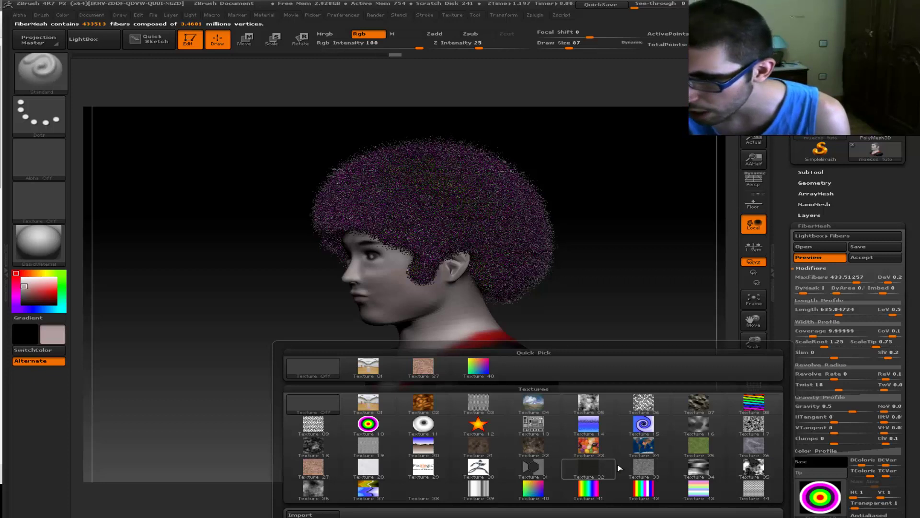
left_click(762, 404)
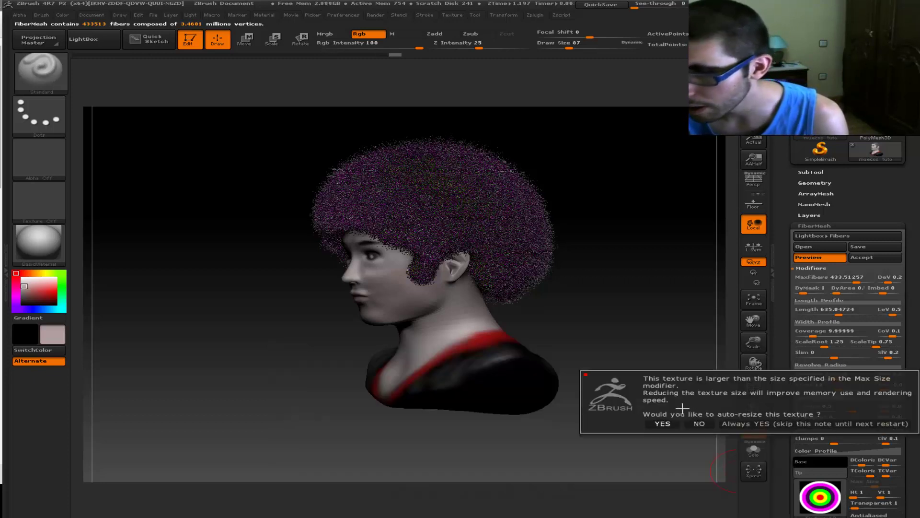
left_click(697, 423)
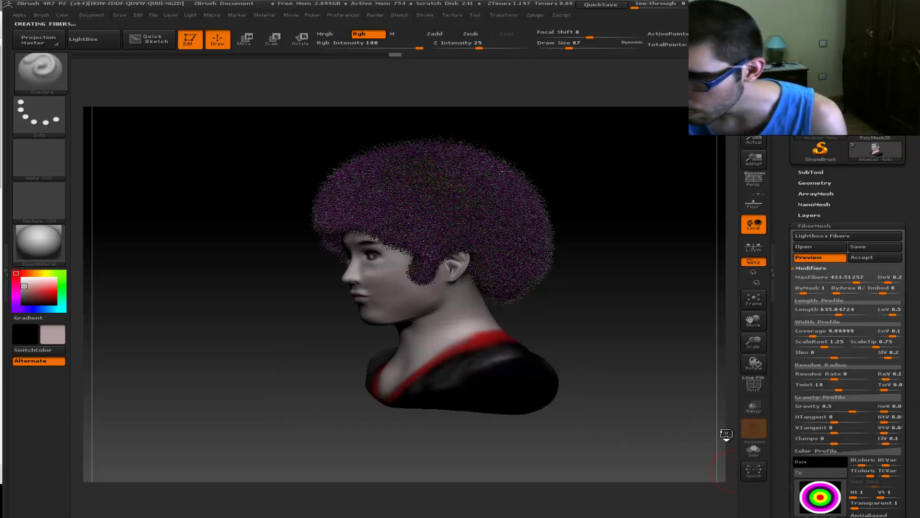
left_click(825, 508)
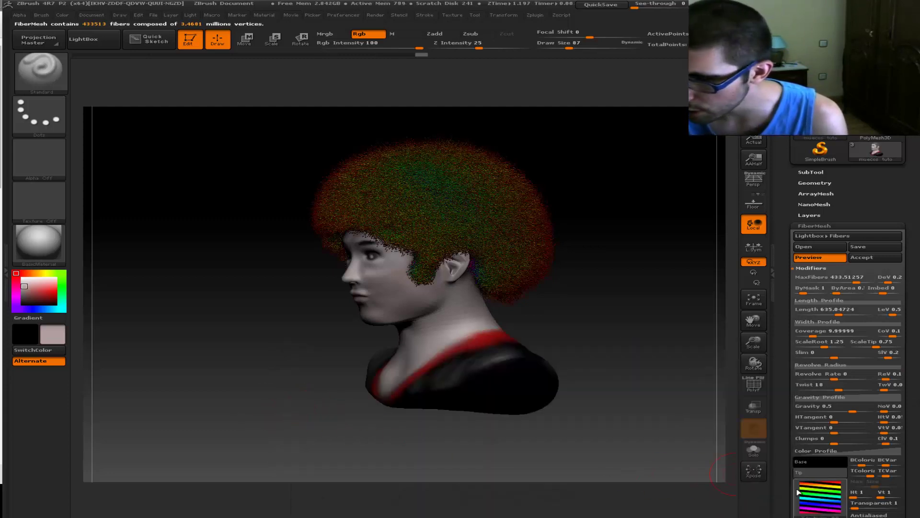
left_click(798, 492)
left_click(311, 396)
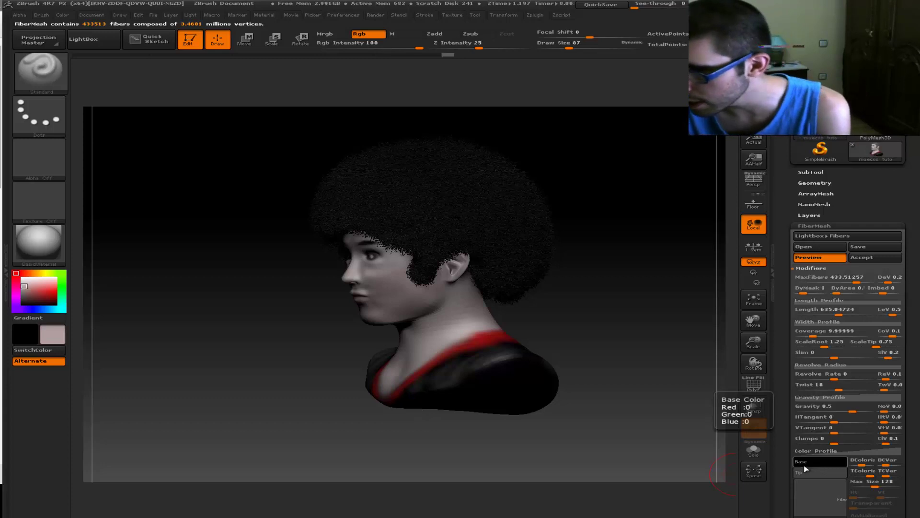
- Collapse the FiberMesh Modifiers and Accept the previewed fibres as real hair geometry
left_click_drag(779, 472, 778, 434)
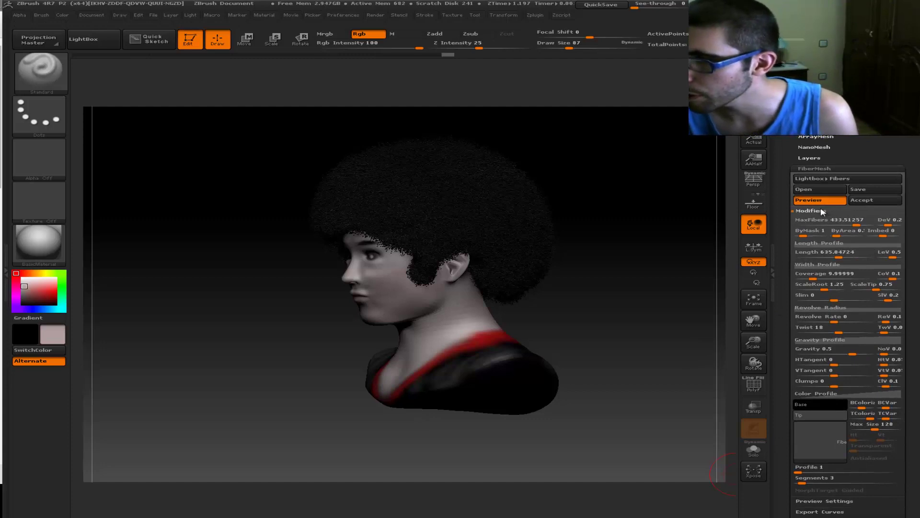
left_click(821, 211)
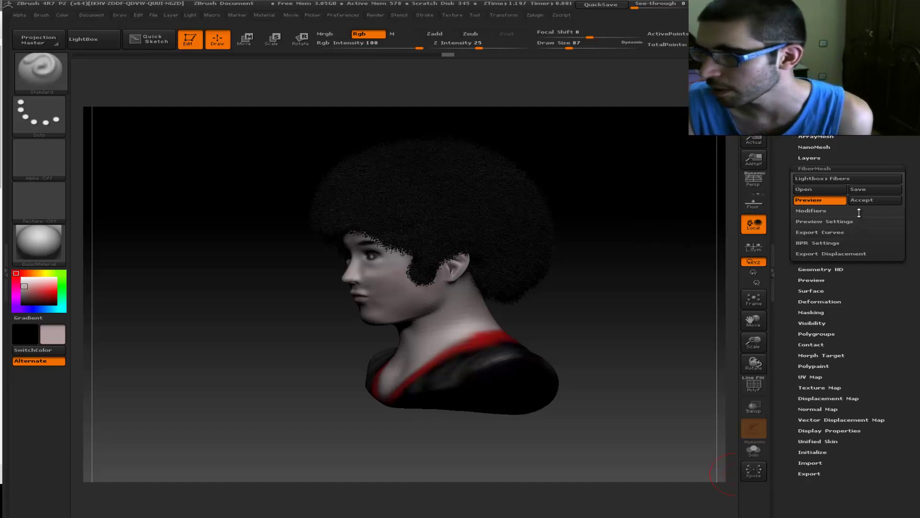
left_click(887, 198)
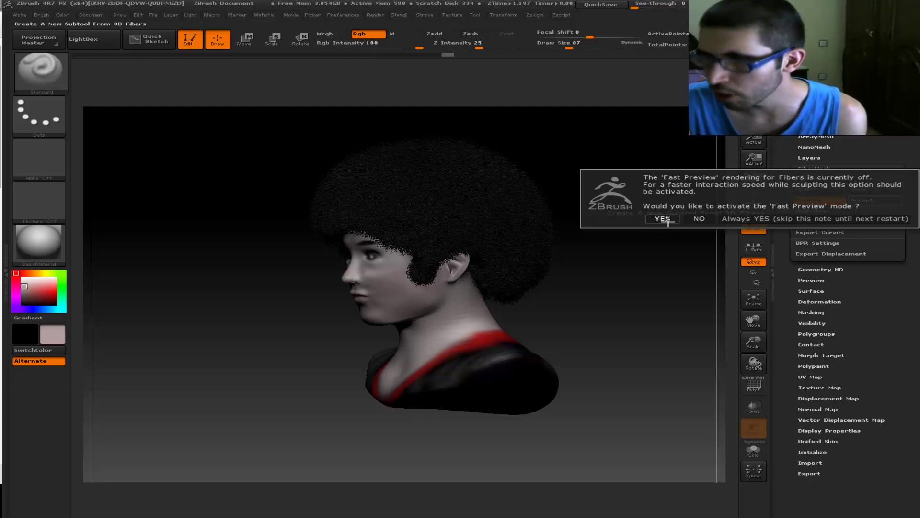
- Confirm Fast Preview, orbit the bust to the front, and collapse the FiberMesh sub-palette
left_click(664, 219)
mouse_move(636, 201)
left_mouse_down()
mouse_move(682, 208)
mouse_move(635, 212)
left_mouse_up()
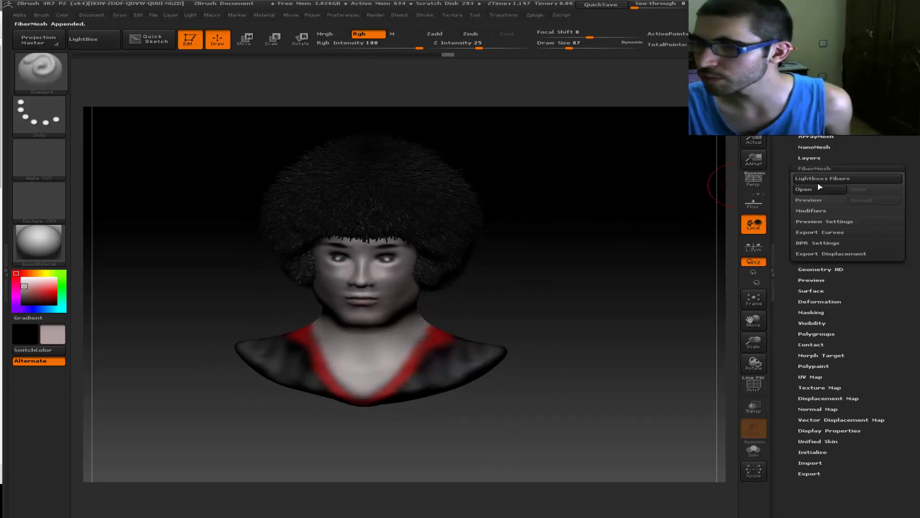
left_click(814, 168)
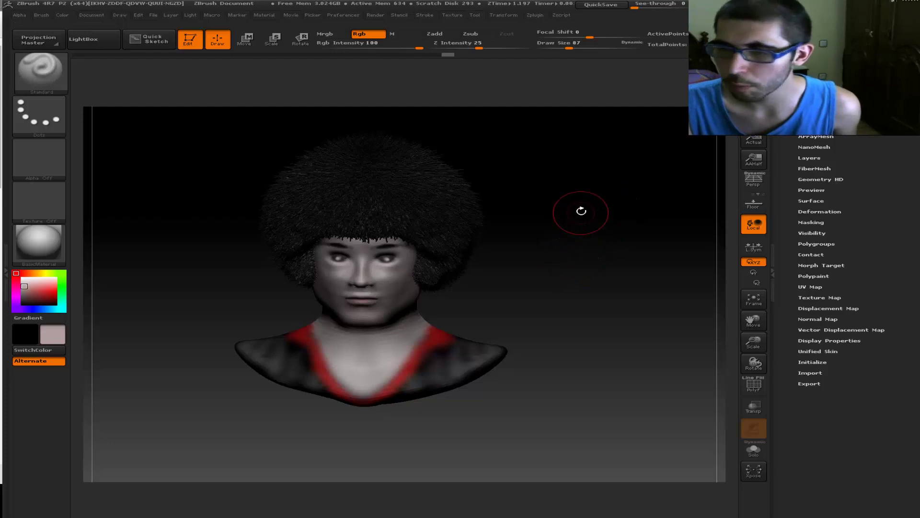
key("ctrl")
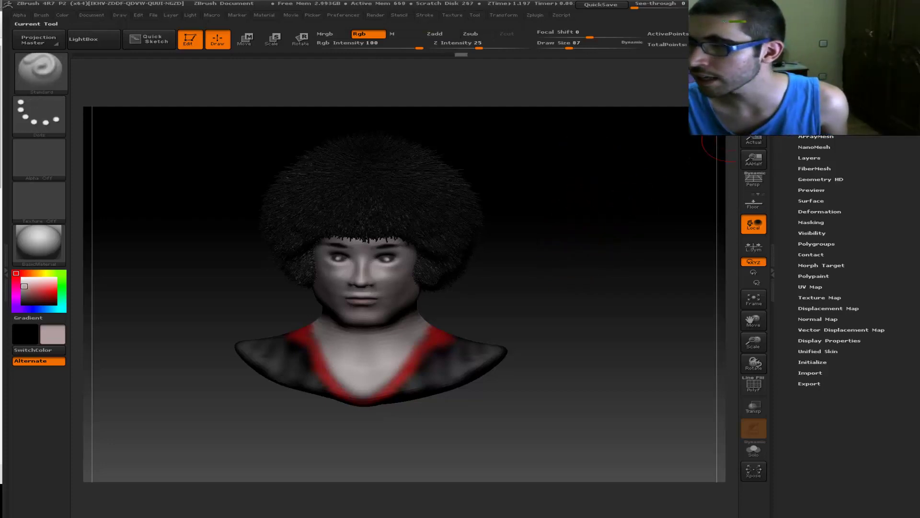
- Make Fibers13 the active subtool, show the female bust, and orbit to check both
left_click(815, 126)
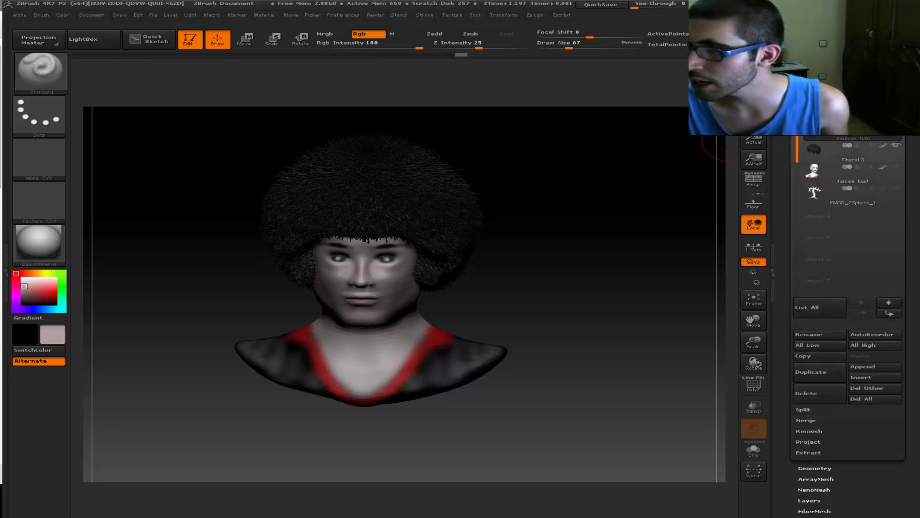
left_click(814, 149)
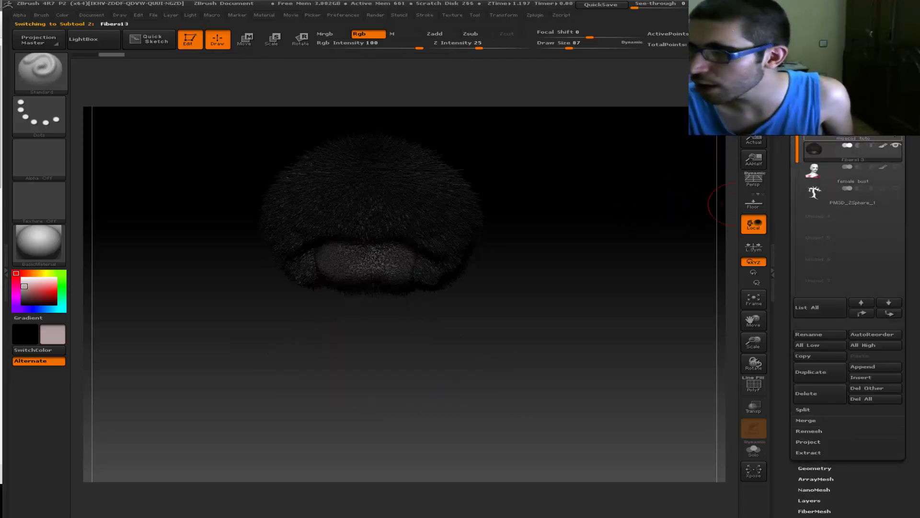
left_click(895, 167)
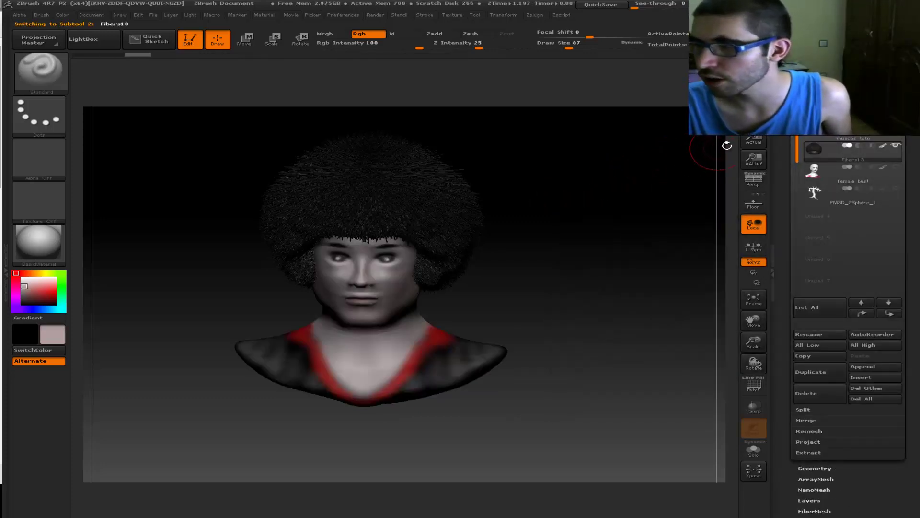
mouse_move(672, 157)
left_mouse_down()
mouse_move(638, 170)
mouse_move(714, 155)
left_mouse_up()
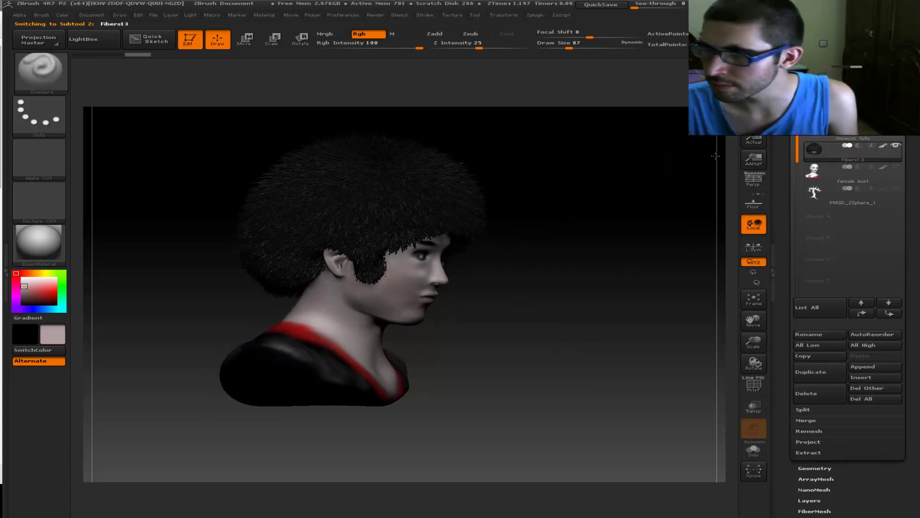
left_click_drag(708, 154, 663, 161)
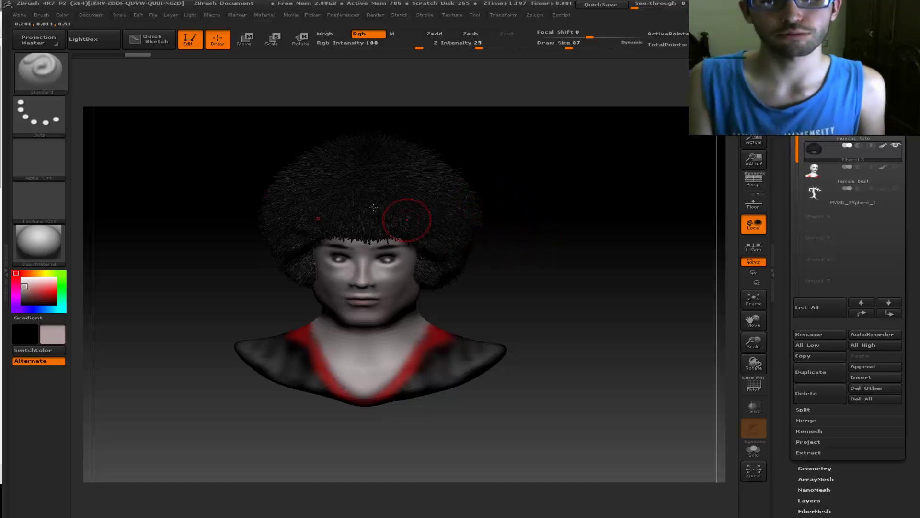
- Open the brush library from the current brush thumbnail to reach the groom brushes
left_click(42, 76)
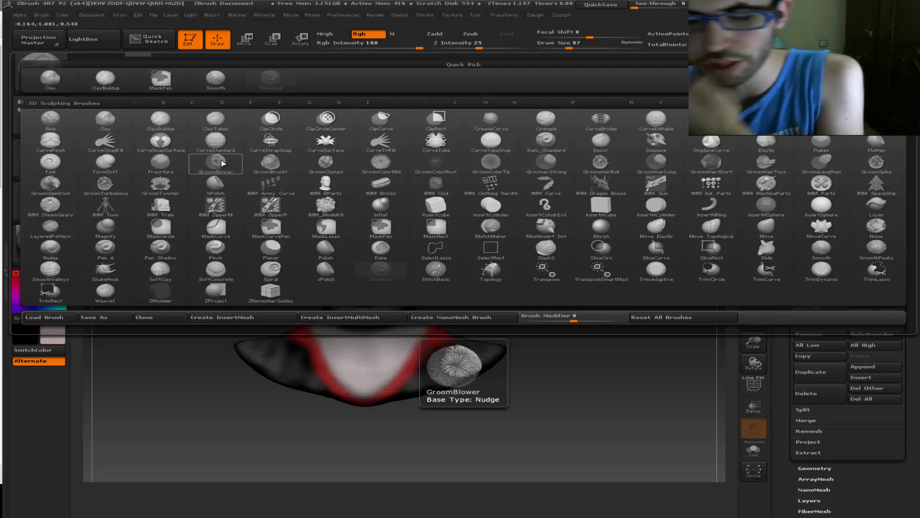
- Choose GroomBrush1 at draw size 305 and comb the hair on the crown and around the ear
left_click(266, 165)
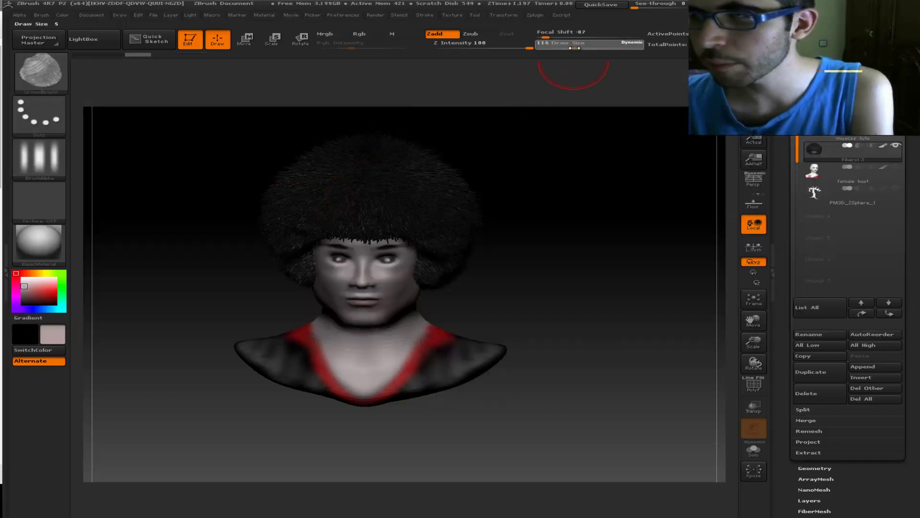
left_click_drag(577, 44, 582, 42)
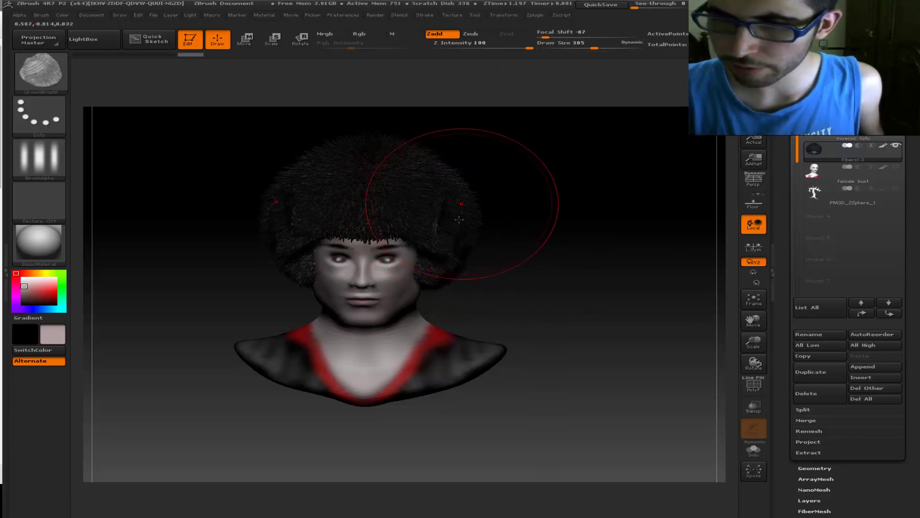
left_click_drag(472, 246, 411, 318)
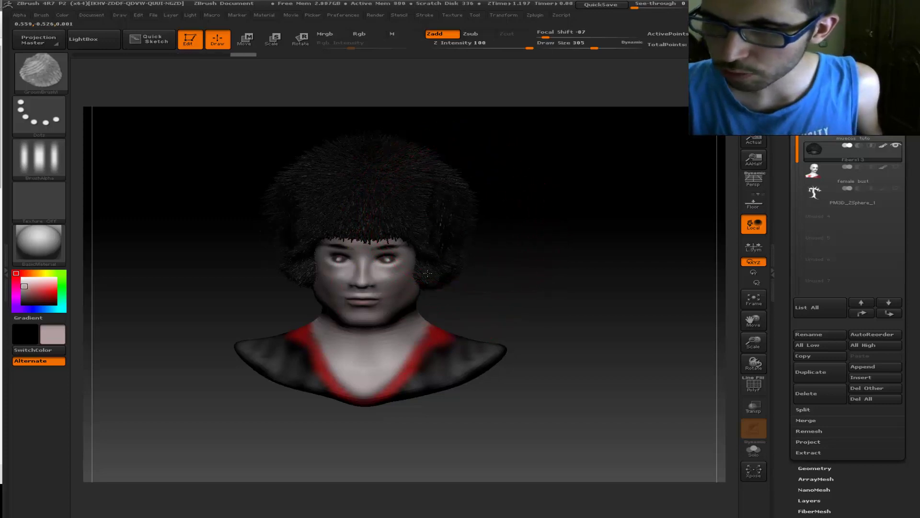
left_click_drag(390, 175, 394, 185)
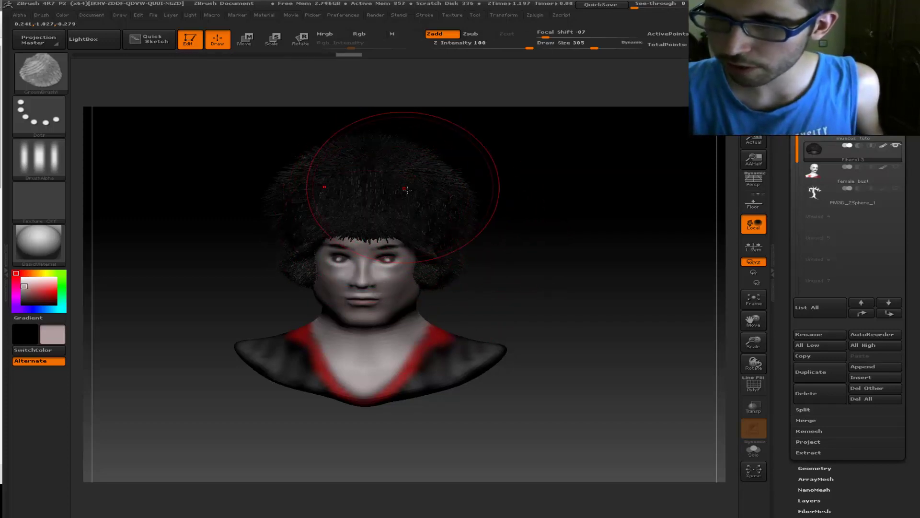
mouse_move(538, 211)
left_mouse_down()
mouse_move(485, 237)
mouse_move(477, 219)
left_mouse_up()
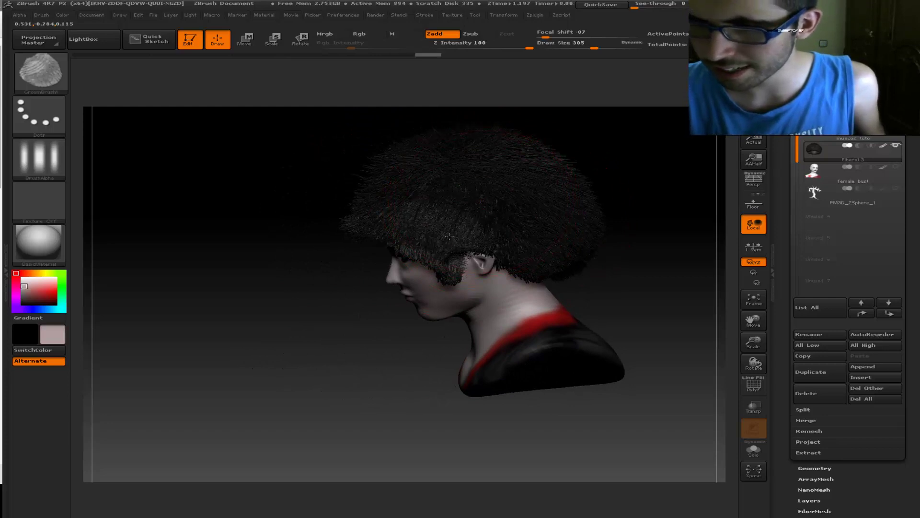
mouse_move(484, 265)
left_mouse_down()
mouse_move(518, 253)
mouse_move(531, 270)
left_mouse_up()
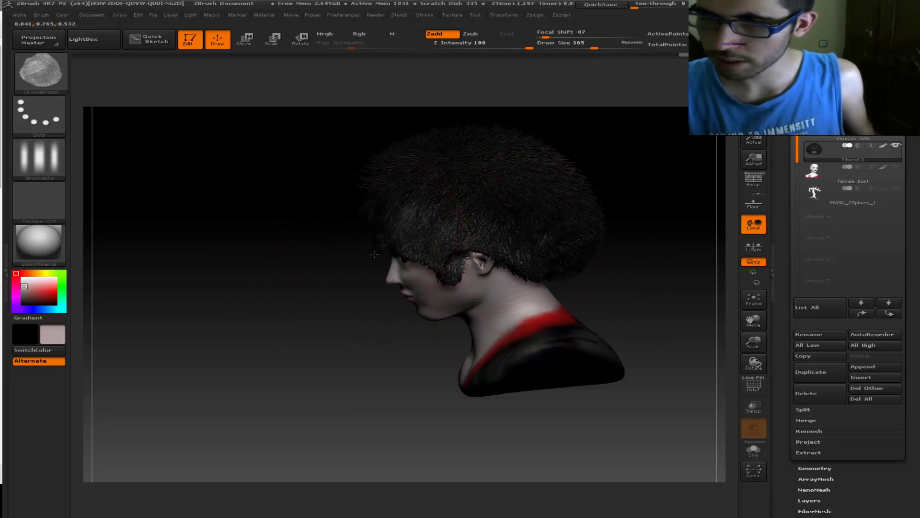
- Undo the last two grooming strokes and frame the bust three-quarter left, left of centre
mouse_move(331, 271)
left_mouse_down()
mouse_move(454, 202)
mouse_move(479, 266)
mouse_move(617, 245)
mouse_move(534, 174)
left_mouse_up()
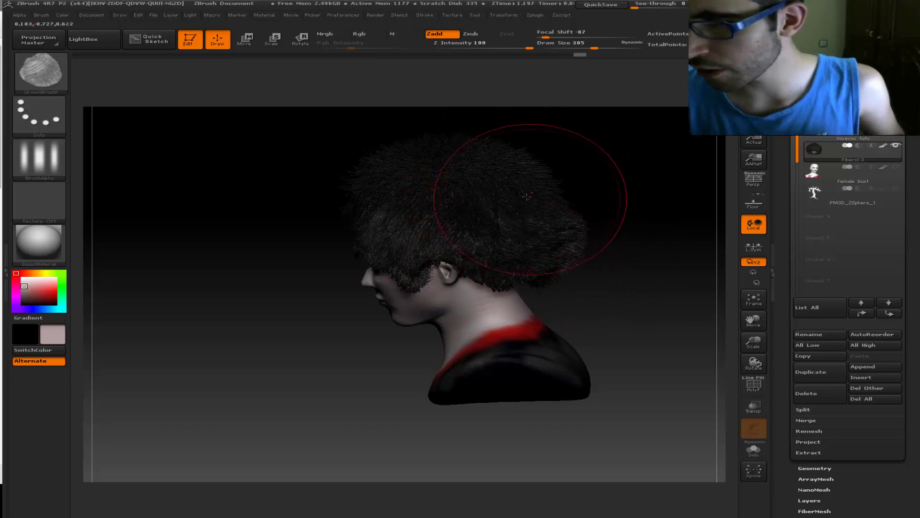
mouse_move(614, 203)
left_mouse_down()
mouse_move(617, 230)
mouse_move(605, 215)
left_mouse_up()
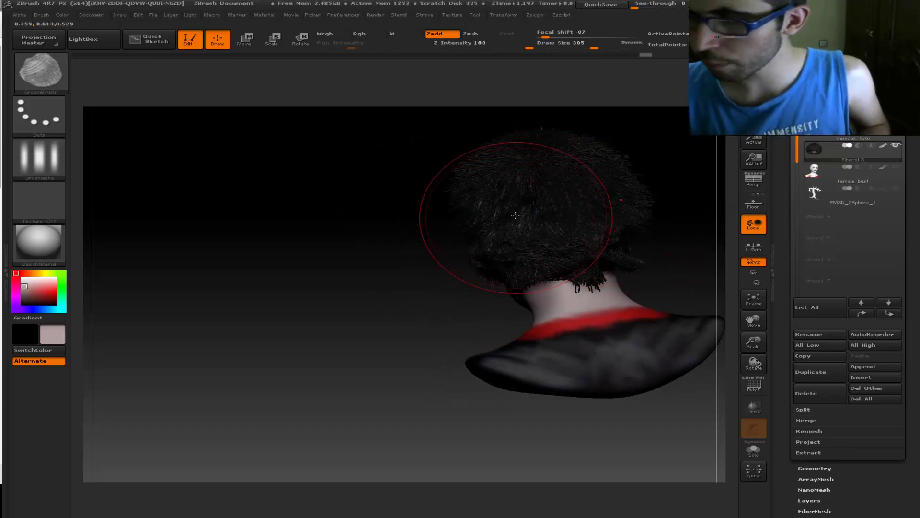
mouse_move(472, 236)
left_mouse_down()
mouse_move(450, 261)
mouse_move(503, 225)
left_mouse_up()
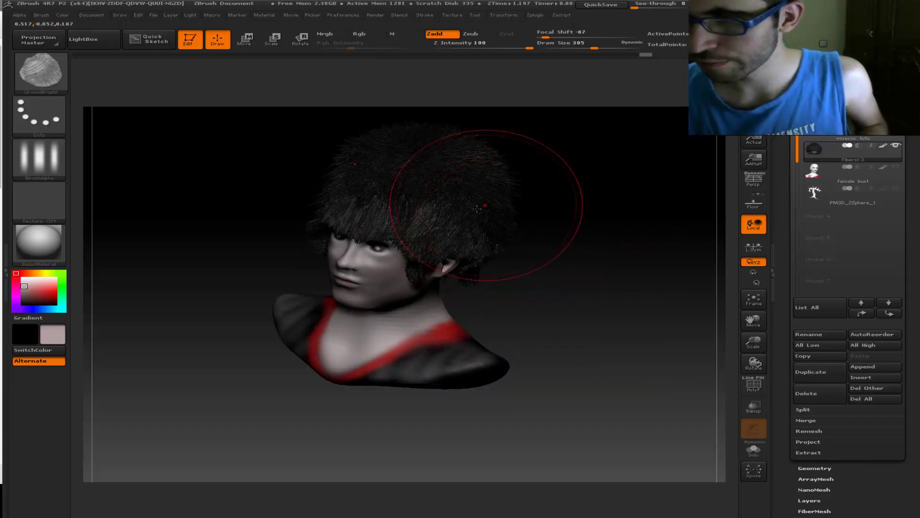
left_click_drag(547, 269, 569, 267)
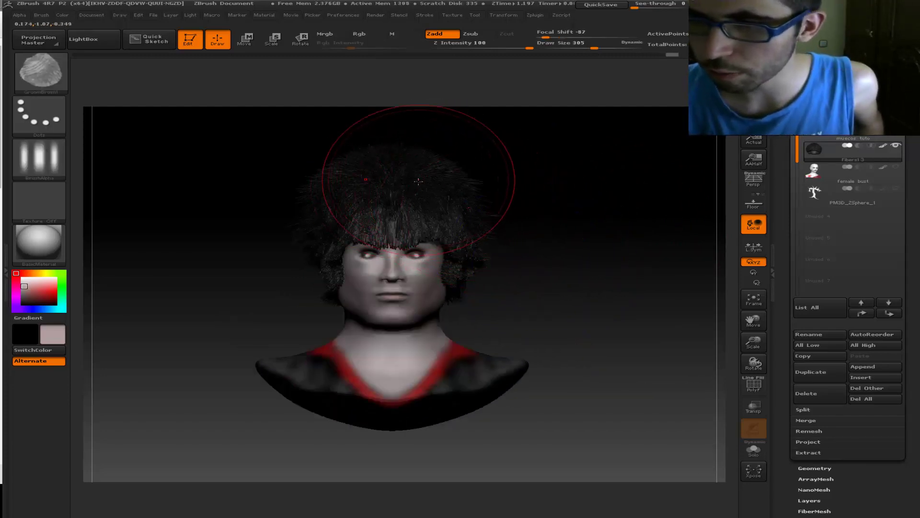
key("ctrl+z")
key("ctrl+z")
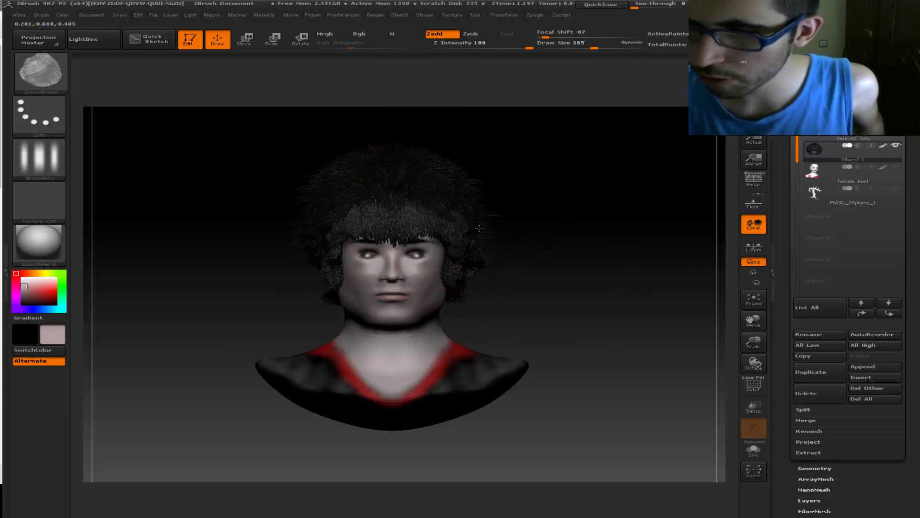
key("ctrl+z")
key("ctrl+z")
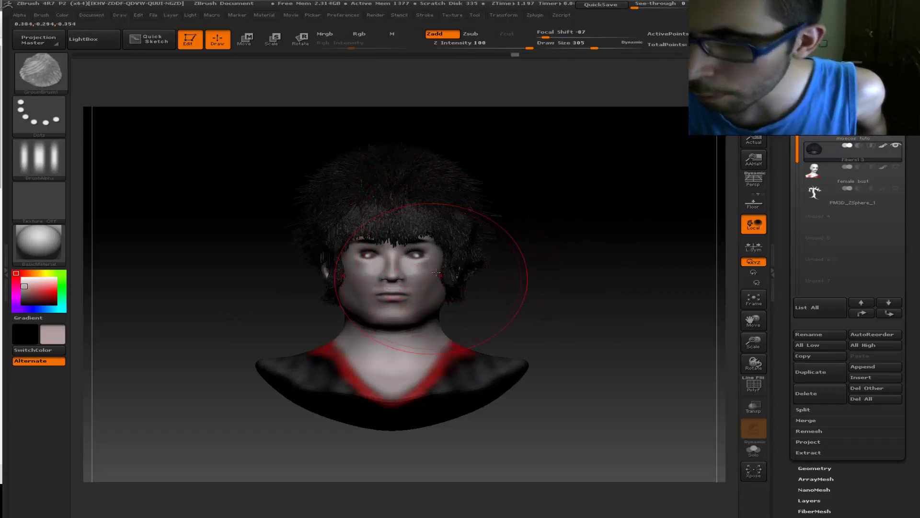
mouse_move(534, 263)
left_mouse_down()
mouse_move(511, 280)
mouse_move(489, 259)
left_mouse_up()
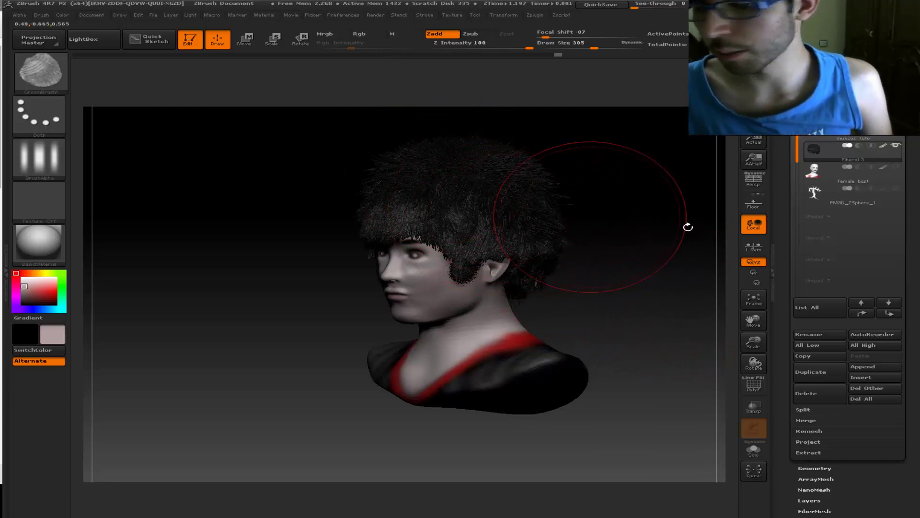
left_click_drag(754, 320, 600, 319)
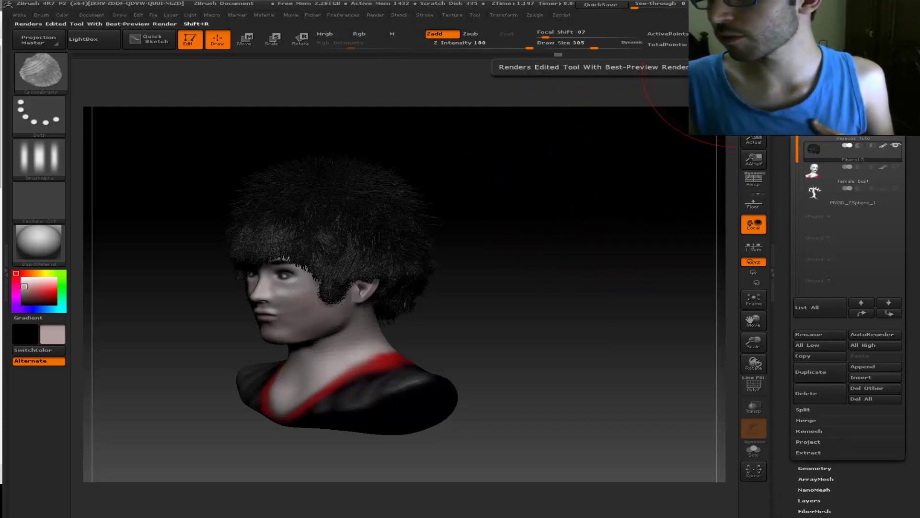
- Run a BPR Best Preview Render of the bust with its black afro
left_click(753, 60)
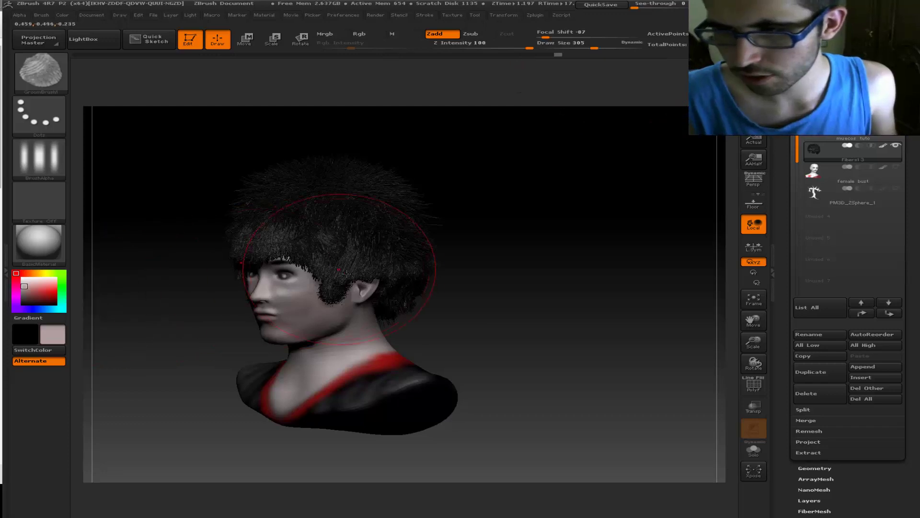
- Groom the strands at the temple, right side and over the ear, then orbit to inspect
mouse_move(360, 266)
left_mouse_down()
mouse_move(357, 257)
mouse_move(338, 279)
left_mouse_up()
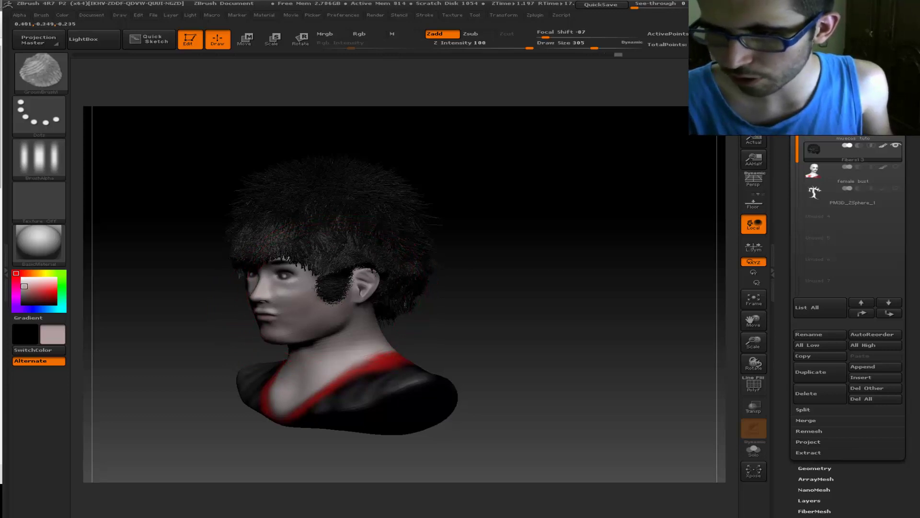
left_click_drag(301, 305, 330, 283)
mouse_move(315, 244)
left_mouse_down()
mouse_move(288, 259)
mouse_move(288, 245)
left_mouse_up()
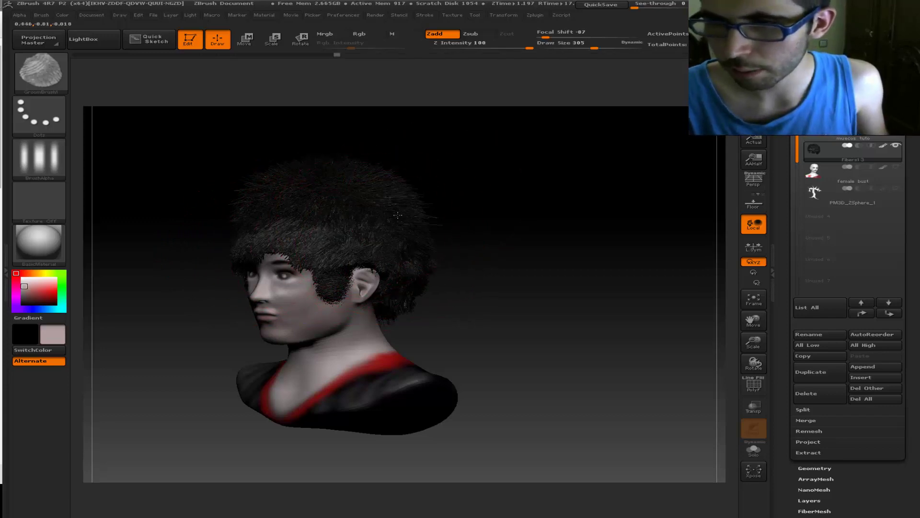
left_click_drag(524, 210, 344, 226)
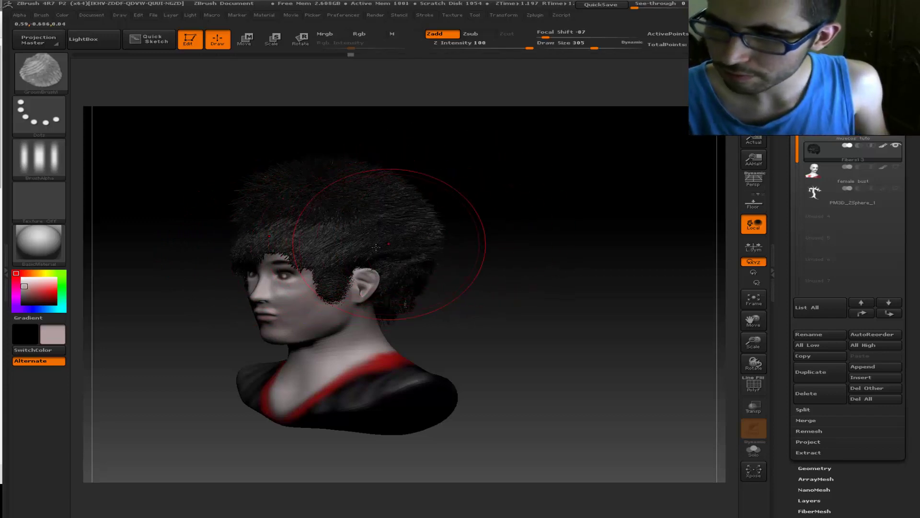
mouse_move(412, 249)
left_mouse_down()
mouse_move(349, 288)
mouse_move(376, 293)
left_mouse_up()
left_click_drag(436, 290, 458, 300)
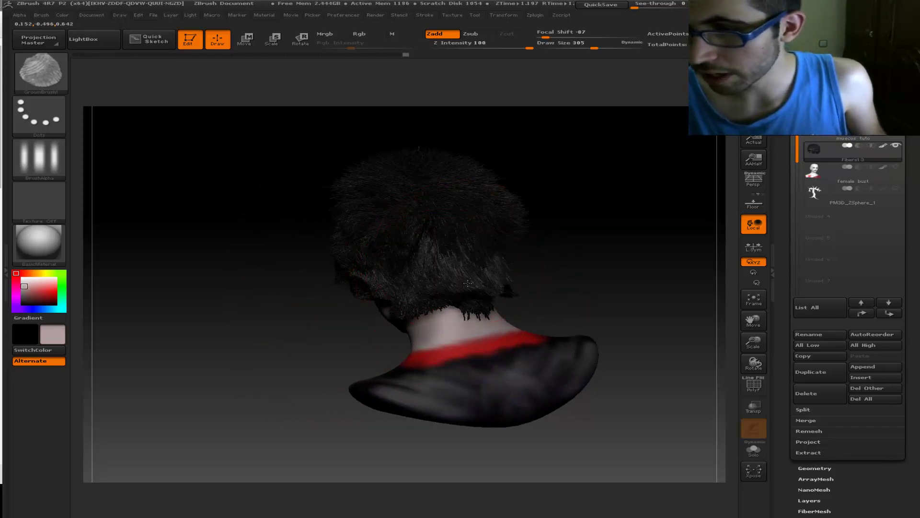
mouse_move(281, 162)
left_mouse_down()
mouse_move(359, 221)
mouse_move(460, 247)
left_mouse_up()
mouse_move(542, 268)
left_mouse_down()
mouse_move(565, 274)
mouse_move(551, 278)
left_mouse_up()
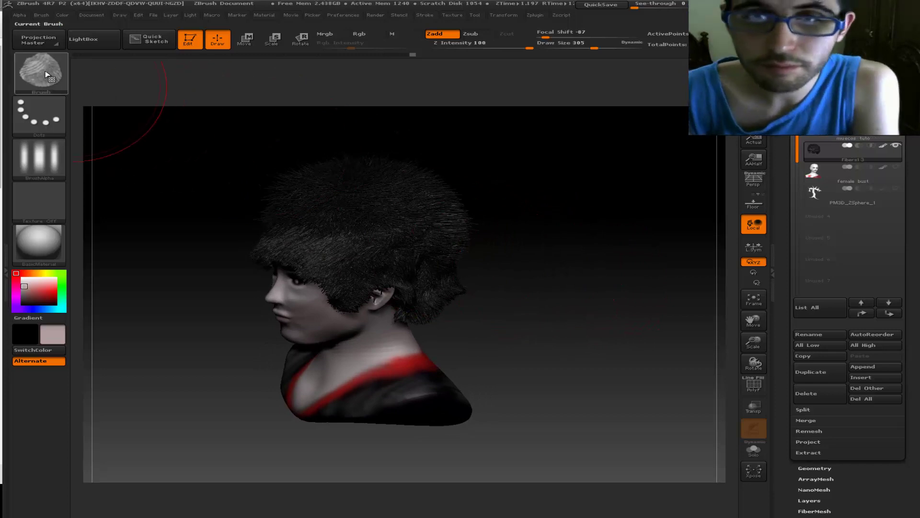
- Switch to GroomClumps and clump strands near the forehead and along the lower hair edge
left_click(41, 71)
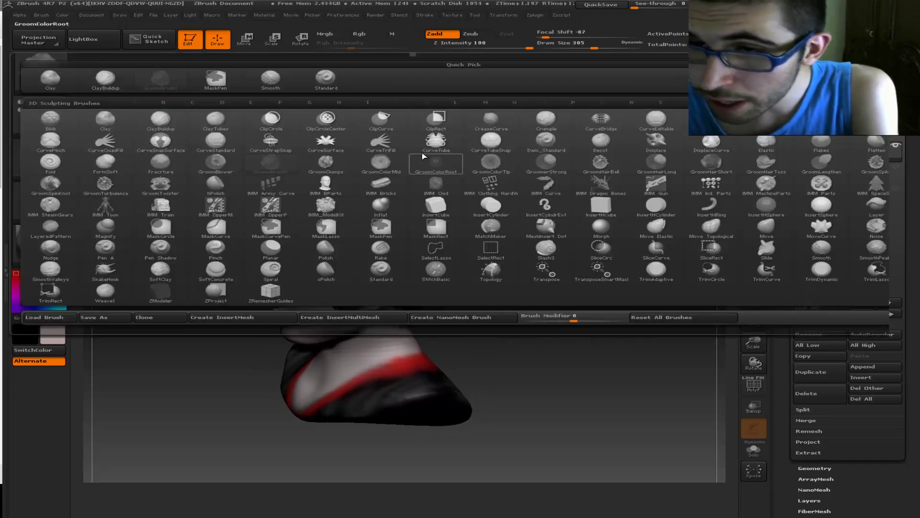
left_click(330, 171)
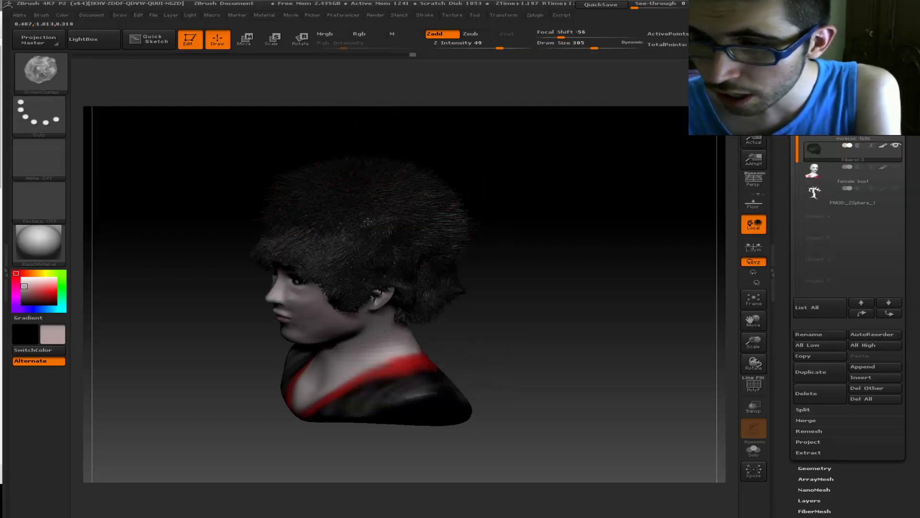
left_click_drag(347, 220, 303, 248)
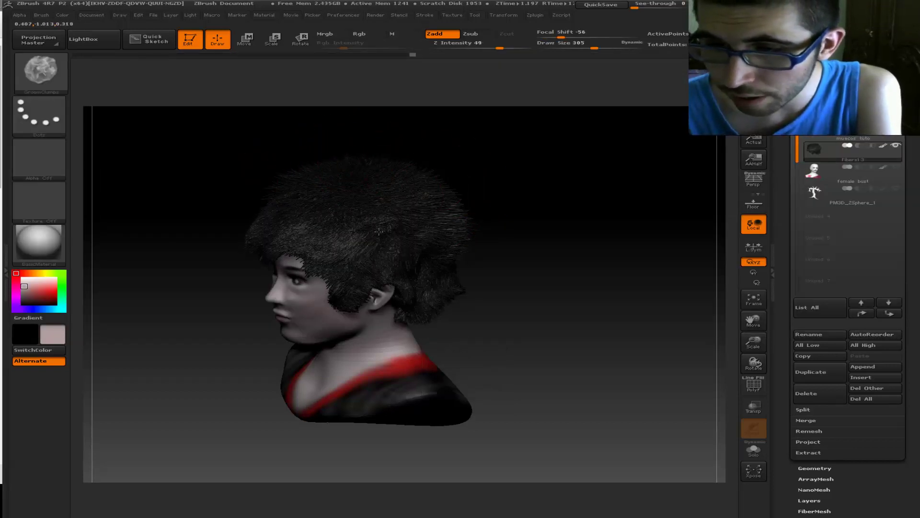
left_click_drag(477, 226, 569, 257)
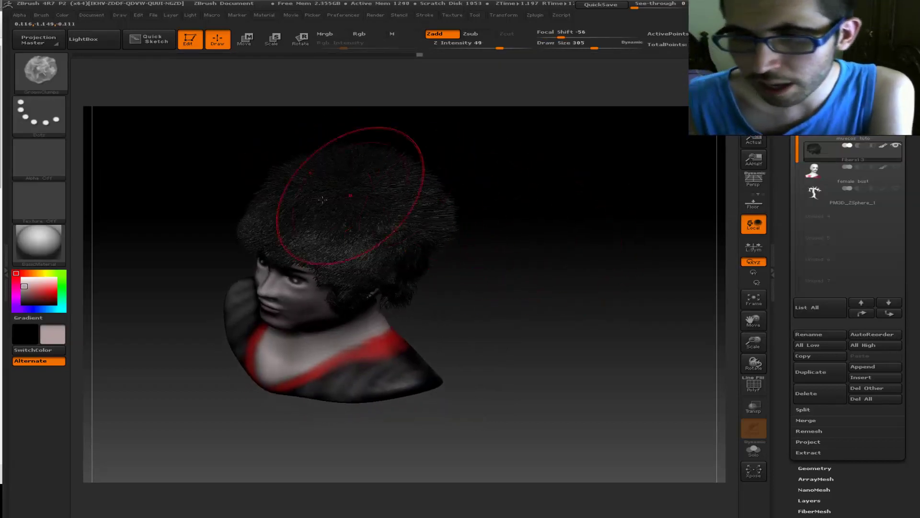
left_click_drag(311, 243, 273, 259)
mouse_move(339, 237)
left_mouse_down()
mouse_move(338, 303)
mouse_move(319, 182)
mouse_move(305, 237)
left_mouse_up()
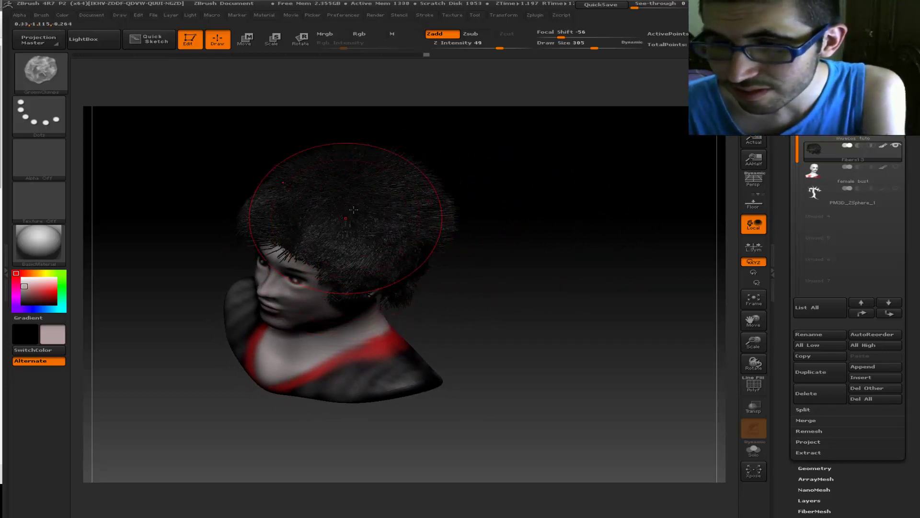
- Smooth the clumped hair with Shift, checking it from the front and behind
mouse_move(591, 238)
left_mouse_down()
mouse_move(585, 230)
mouse_move(551, 242)
left_mouse_up()
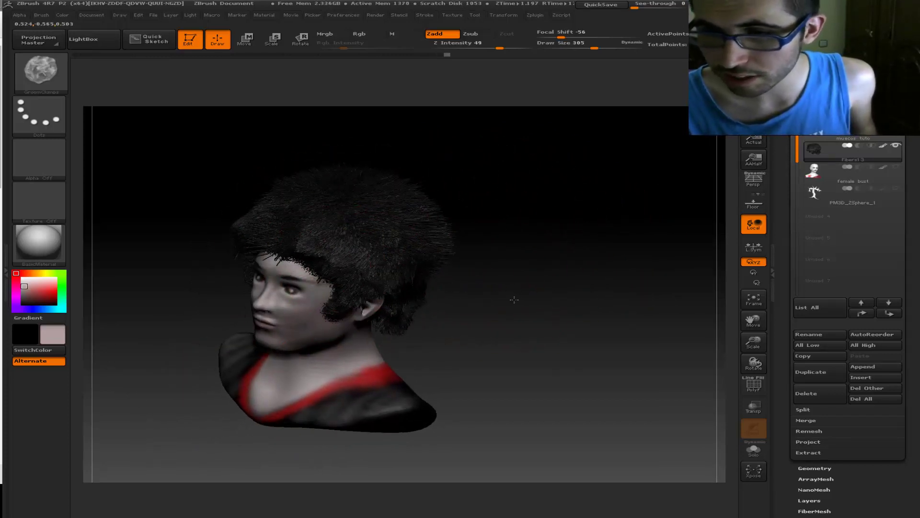
mouse_move(527, 288)
left_mouse_down()
mouse_move(538, 317)
mouse_move(391, 246)
mouse_move(313, 250)
left_mouse_up()
key("shift")
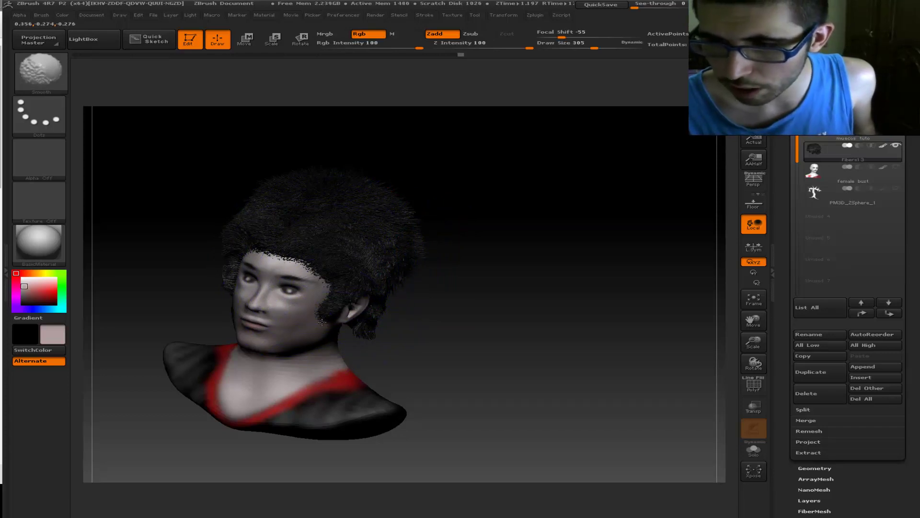
mouse_move(482, 309)
left_mouse_down()
mouse_move(390, 277)
mouse_move(446, 287)
mouse_move(406, 261)
left_mouse_up()
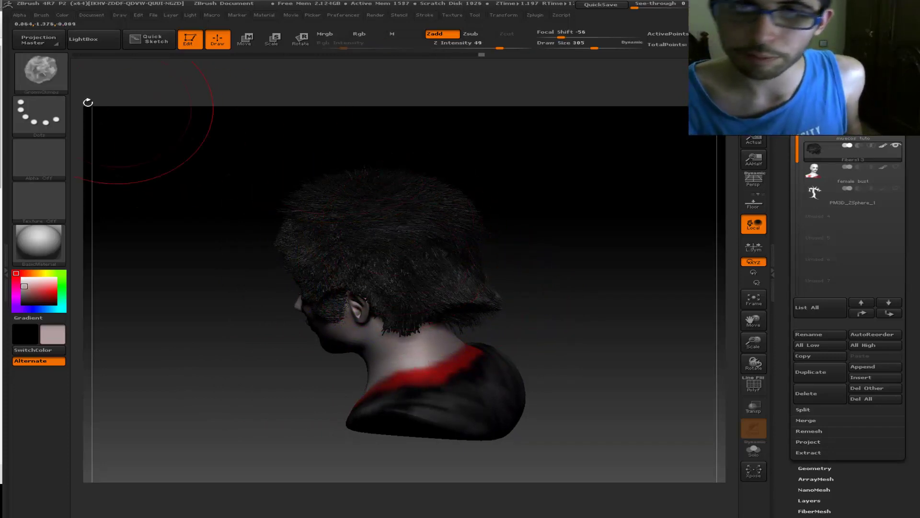
left_click(40, 71)
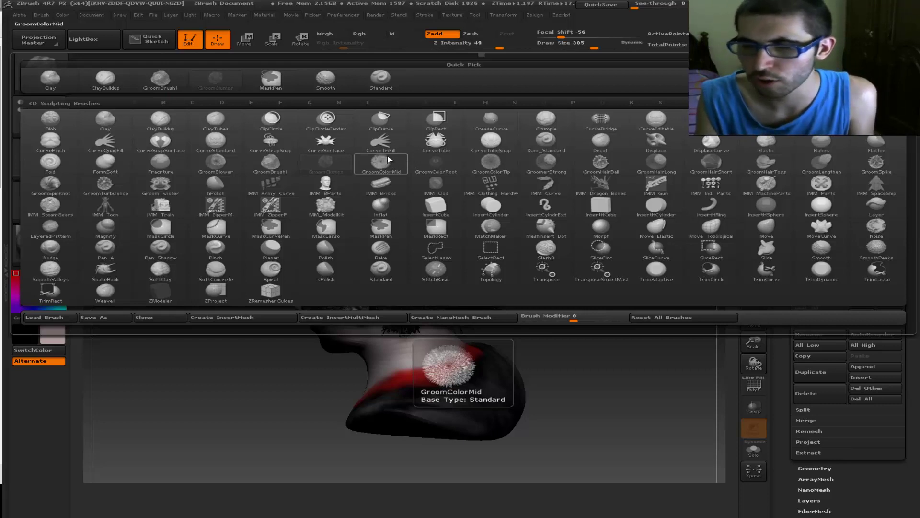
- Load GroomColorMid and set the paint colour to a light yellow
left_click(384, 159)
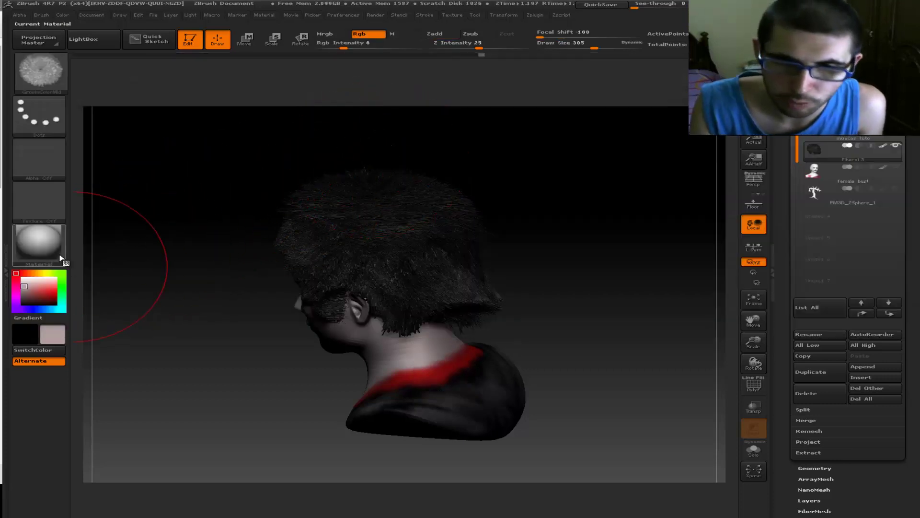
left_click(41, 273)
left_click_drag(54, 289, 44, 289)
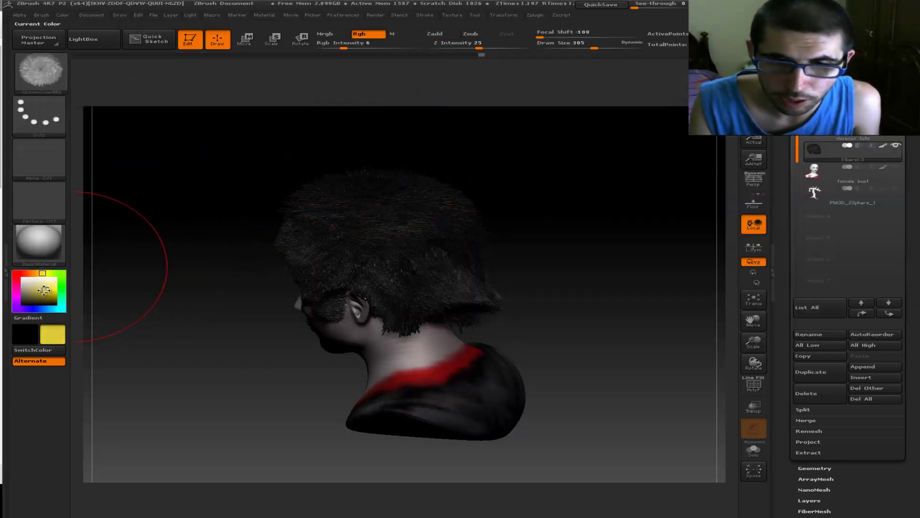
left_click(33, 273)
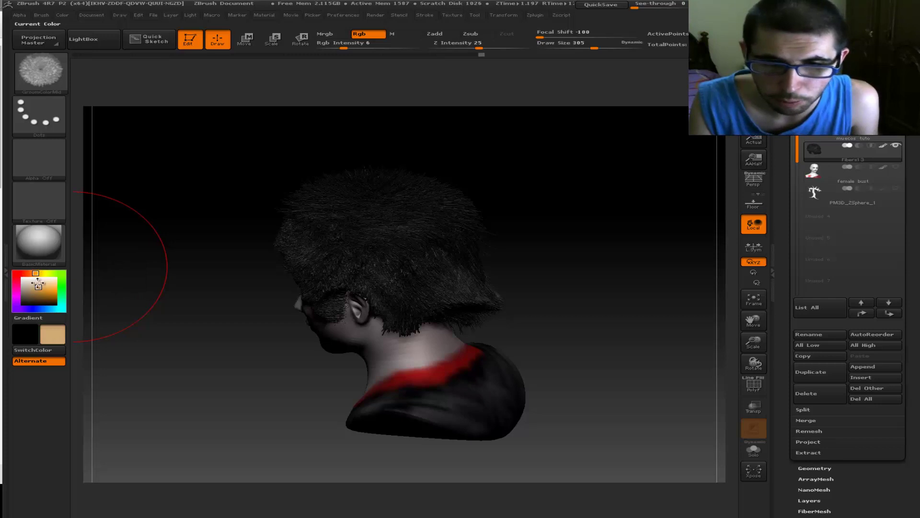
left_click_drag(47, 289, 45, 273)
left_click(44, 286)
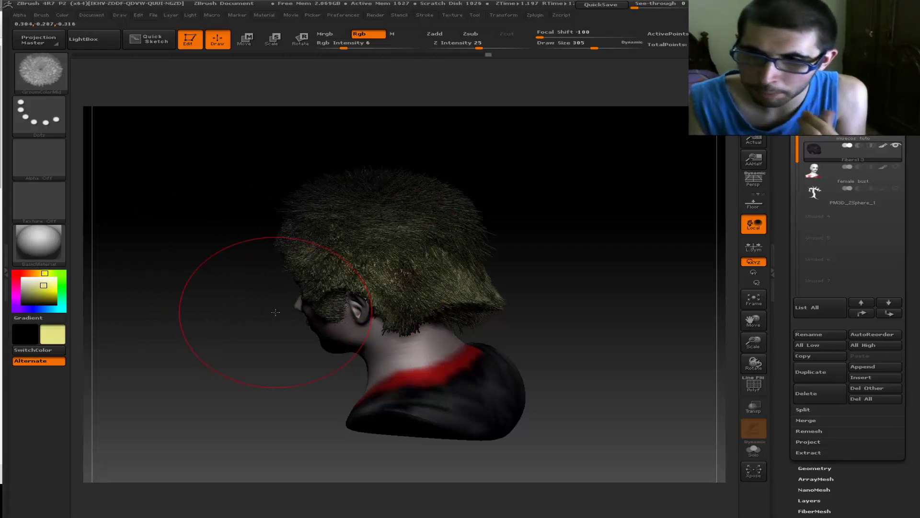
- Change the paint colour to peach while turning the bust through front, profile and rear views
left_click_drag(276, 312, 349, 287)
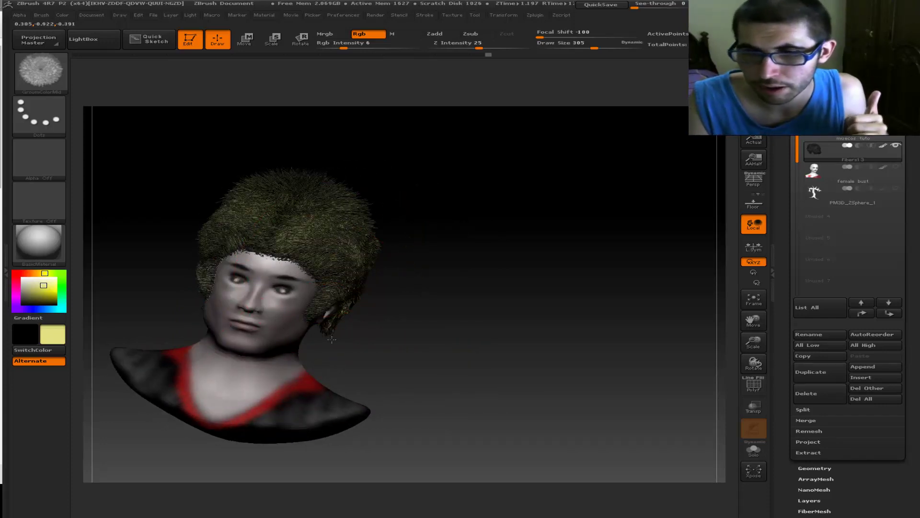
left_click_drag(347, 295, 443, 313)
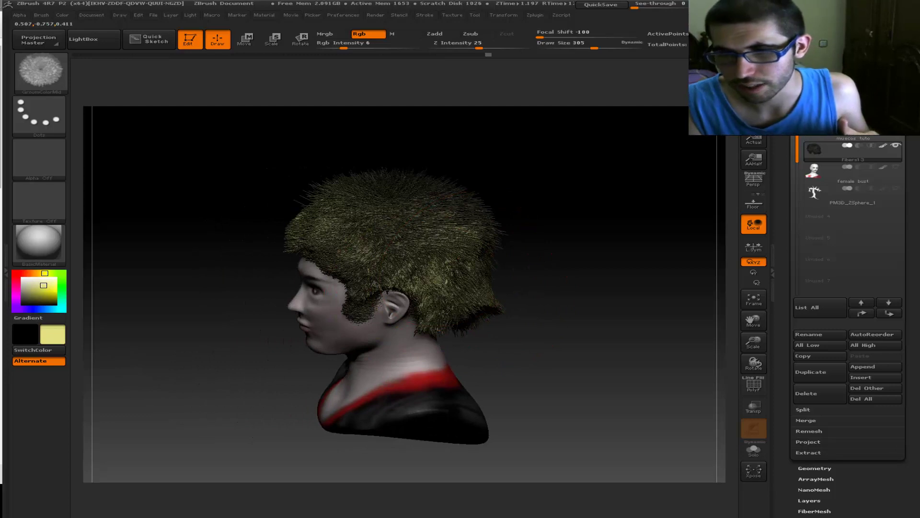
mouse_move(487, 273)
left_mouse_down()
mouse_move(416, 297)
mouse_move(396, 281)
left_mouse_up()
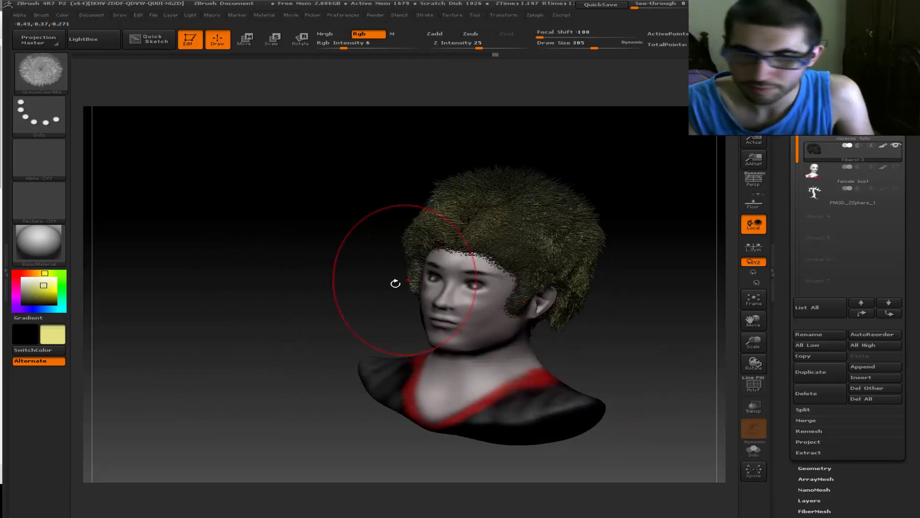
left_click_drag(35, 274, 27, 273)
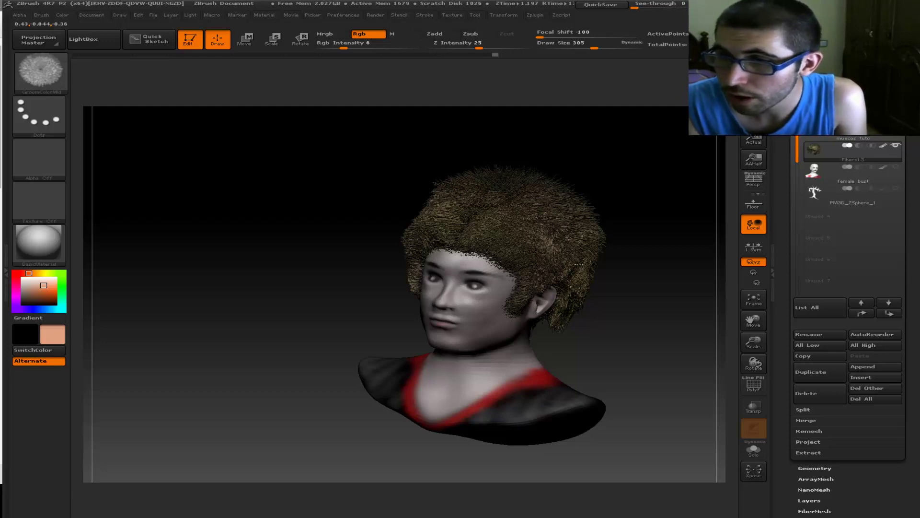
mouse_move(592, 308)
left_mouse_down()
mouse_move(668, 278)
mouse_move(712, 171)
left_mouse_up()
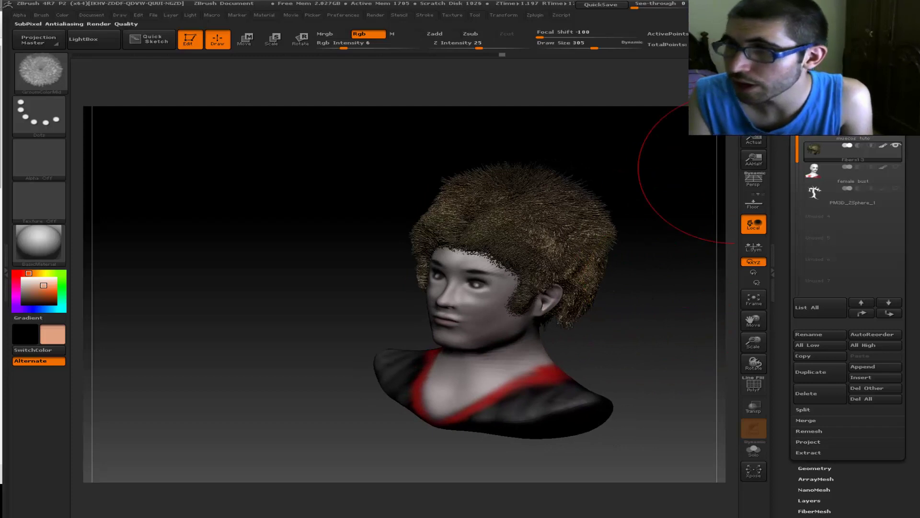
- Start a BPR render of the brown-haired bust with Shift+R, then abort it with Esc
key("shift+r")
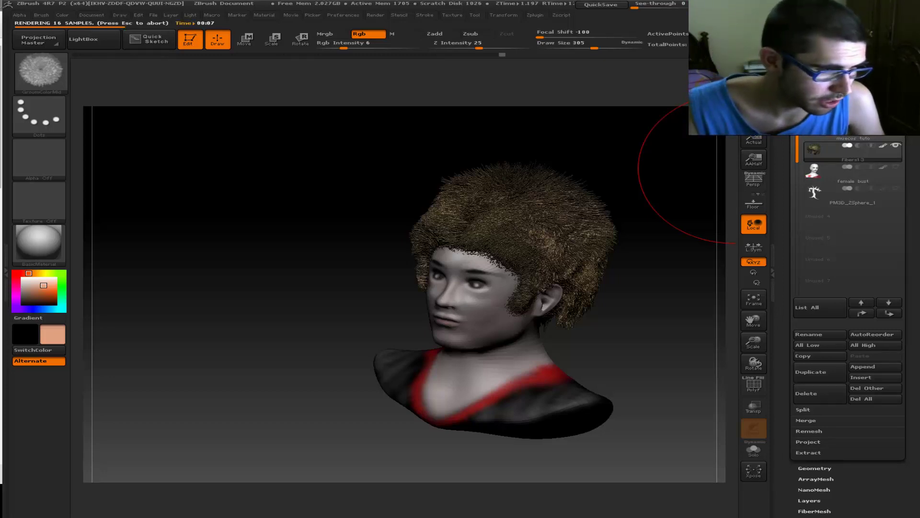
key("Escape")
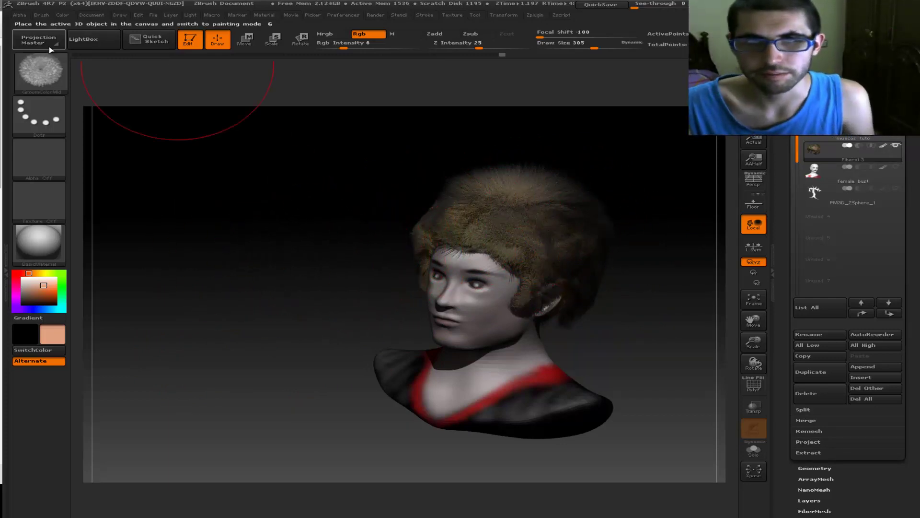
- Select the GroomerStrong brush from the brush library
left_click(41, 72)
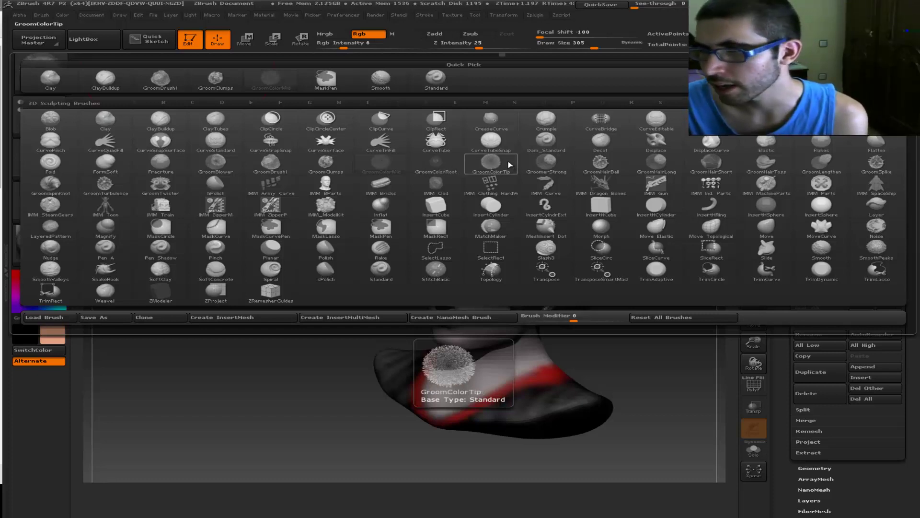
left_click(549, 162)
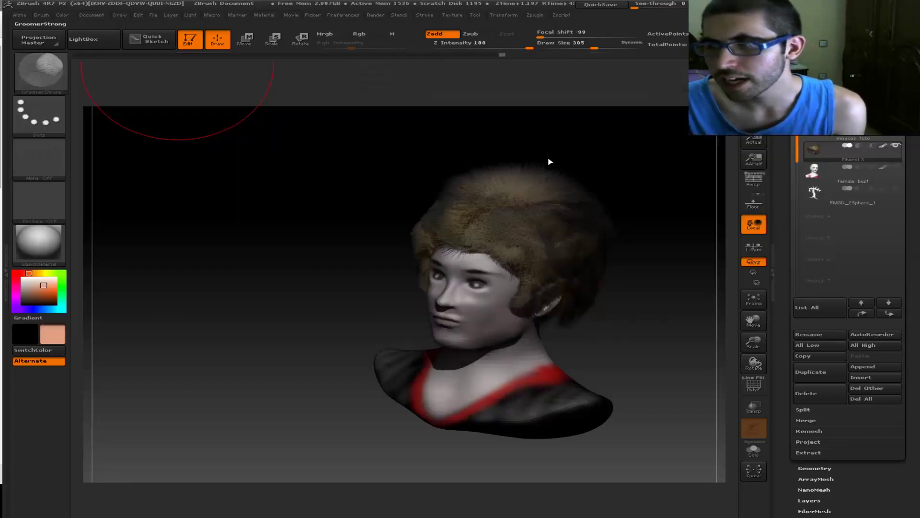
- Reduce GroomerStrong's draw size to 187 and comb the forehead and side hair
left_click_drag(669, 268, 667, 267)
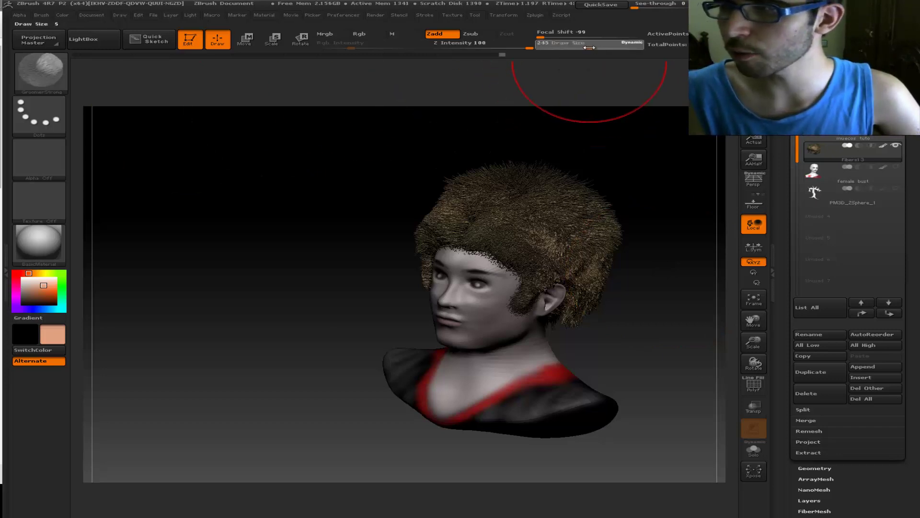
left_click_drag(596, 48, 573, 44)
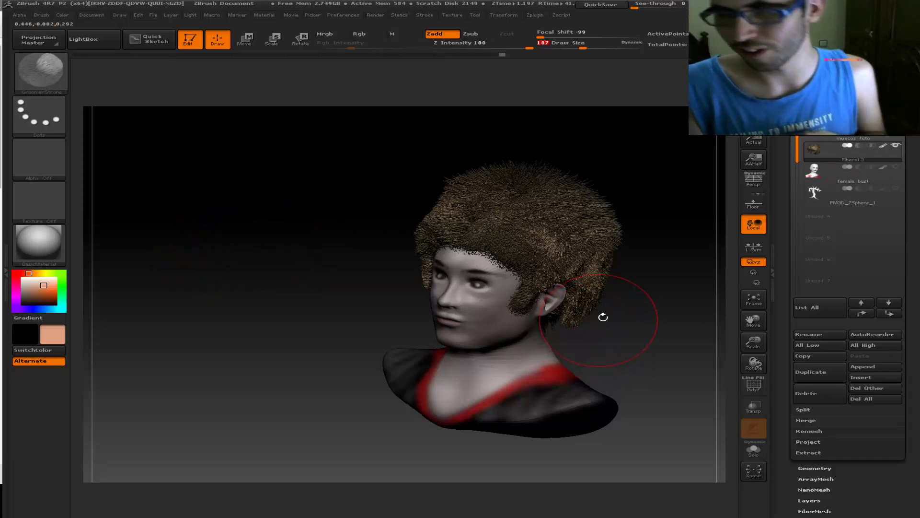
left_click_drag(602, 317, 631, 301)
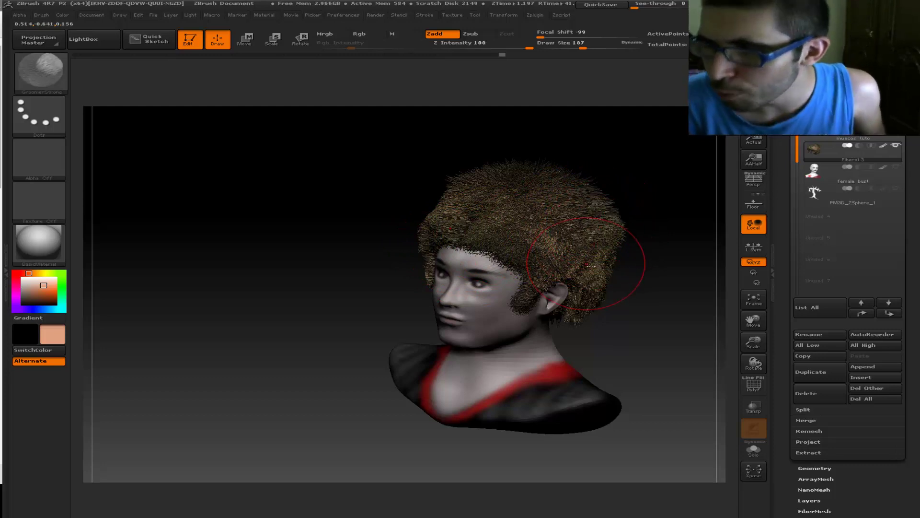
mouse_move(530, 245)
left_mouse_down()
mouse_move(479, 240)
mouse_move(541, 245)
mouse_move(576, 263)
left_mouse_up()
mouse_move(662, 269)
left_mouse_down()
mouse_move(599, 268)
mouse_move(616, 288)
mouse_move(593, 330)
mouse_move(611, 252)
mouse_move(618, 278)
mouse_move(604, 268)
mouse_move(613, 244)
mouse_move(596, 278)
mouse_move(575, 254)
mouse_move(527, 325)
left_mouse_up()
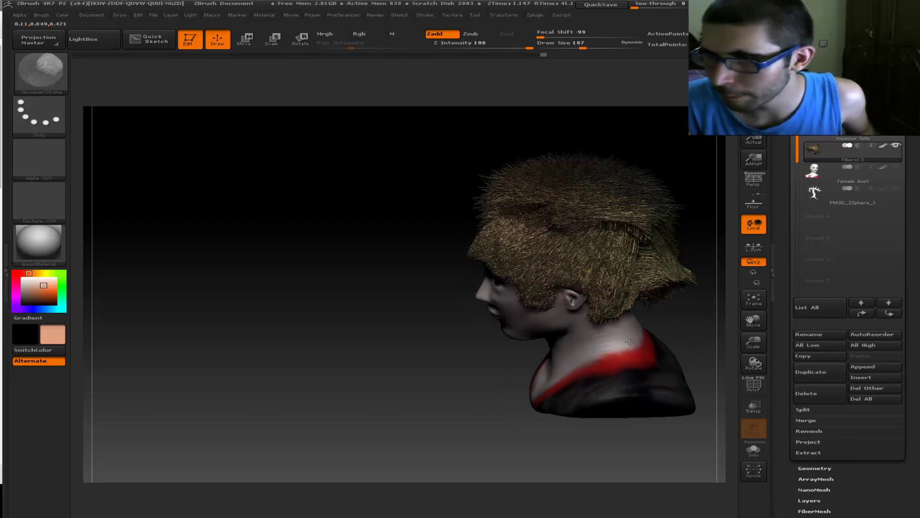
- Comb the back-of-head hair downward and flatten the hair on top with GroomerStrong
mouse_move(753, 320)
left_mouse_down()
mouse_move(649, 329)
mouse_move(635, 304)
mouse_move(626, 306)
left_mouse_up()
mouse_move(435, 231)
left_mouse_down()
mouse_move(472, 309)
mouse_move(417, 312)
left_mouse_up()
left_click_drag(417, 249, 434, 234)
left_click_drag(569, 244, 510, 225)
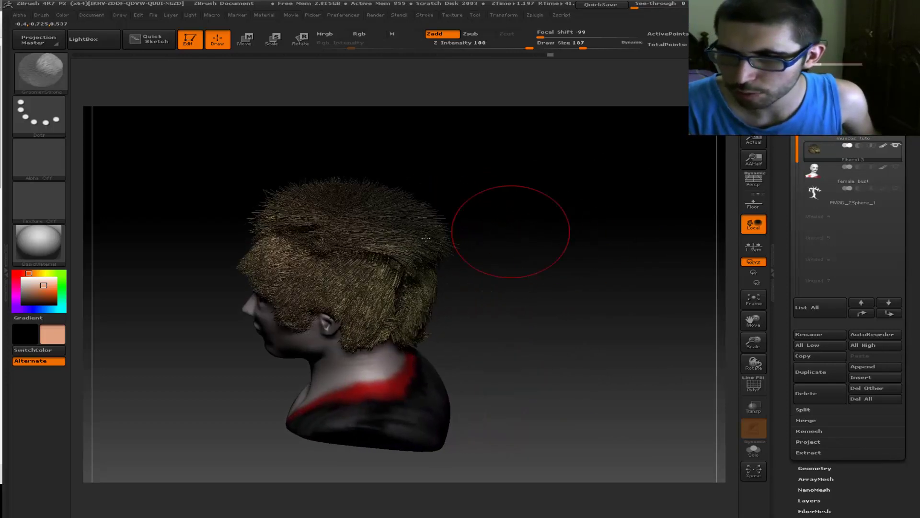
mouse_move(412, 269)
left_mouse_down()
mouse_move(374, 202)
mouse_move(354, 226)
mouse_move(326, 211)
mouse_move(250, 206)
mouse_move(304, 227)
mouse_move(257, 251)
left_mouse_up()
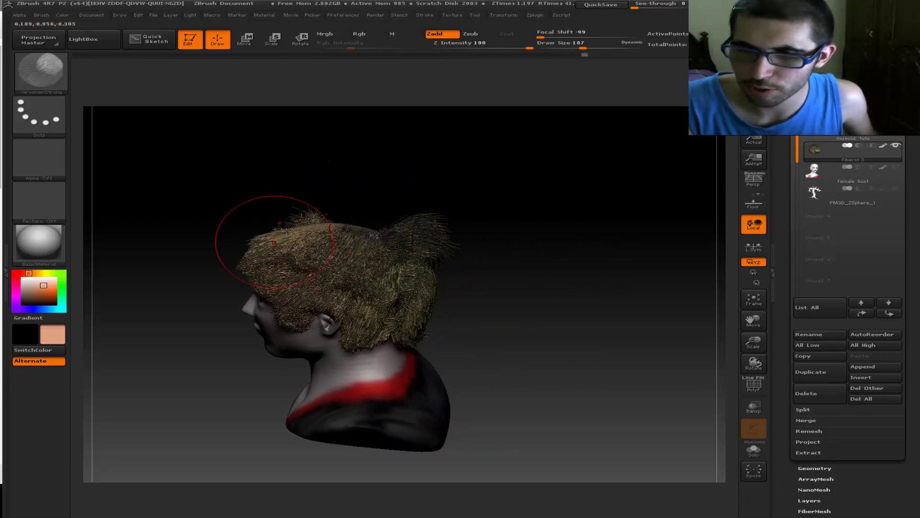
mouse_move(536, 355)
left_mouse_down()
mouse_move(338, 230)
mouse_move(374, 201)
mouse_move(332, 196)
mouse_move(257, 206)
mouse_move(266, 230)
left_mouse_up()
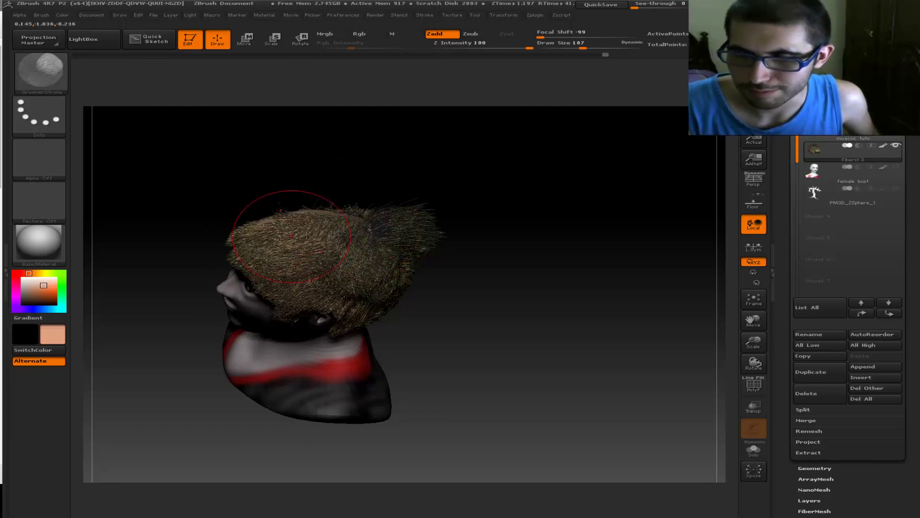
- Sweep the upright tuft at the back of the head down flat
mouse_move(487, 250)
left_mouse_down()
mouse_move(531, 259)
mouse_move(431, 236)
mouse_move(431, 359)
left_mouse_up()
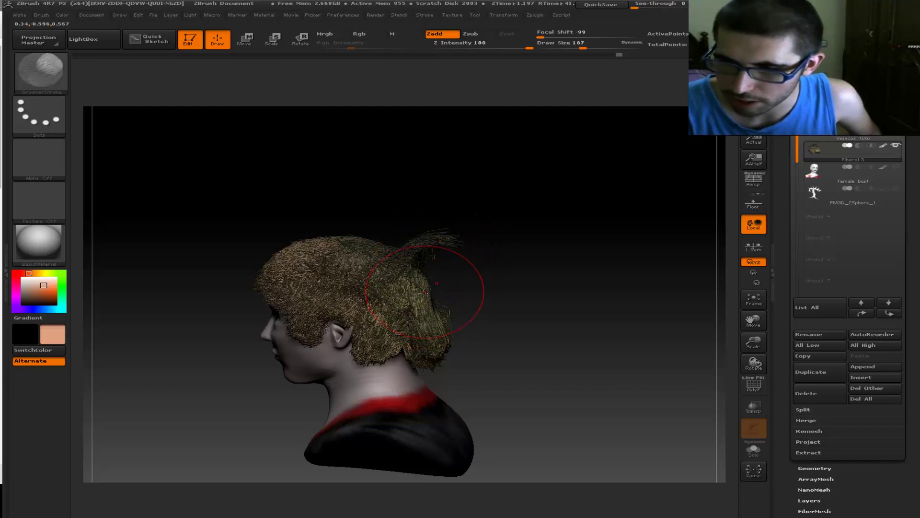
left_click_drag(423, 288, 431, 367)
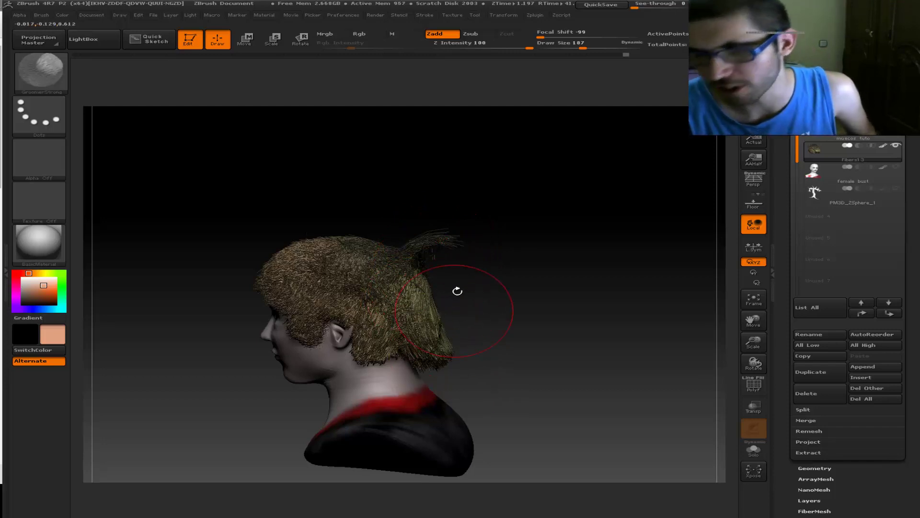
left_click_drag(458, 291, 441, 266)
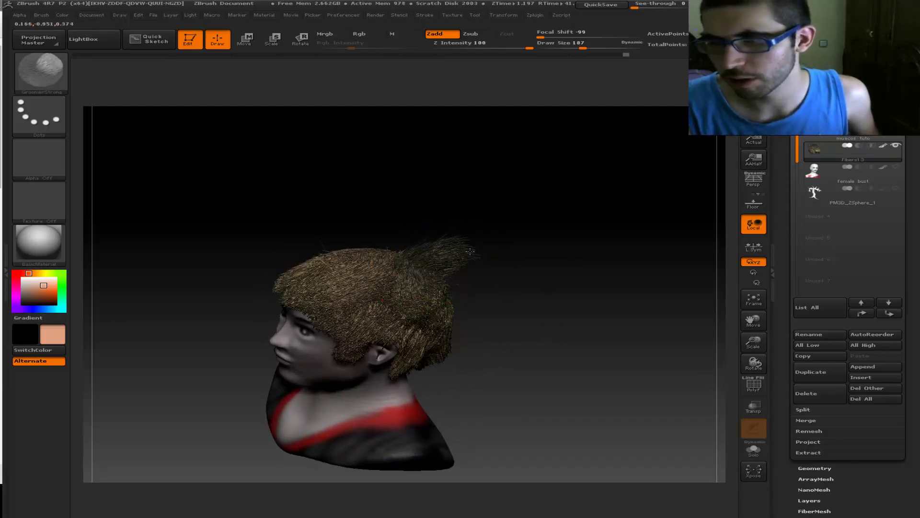
mouse_move(455, 249)
left_mouse_down()
mouse_move(448, 242)
mouse_move(442, 308)
mouse_move(404, 373)
left_mouse_up()
- Re-groom the top, back and side hair into a tidy cap around the crown
mouse_move(527, 384)
left_mouse_down()
mouse_move(623, 373)
mouse_move(493, 264)
left_mouse_up()
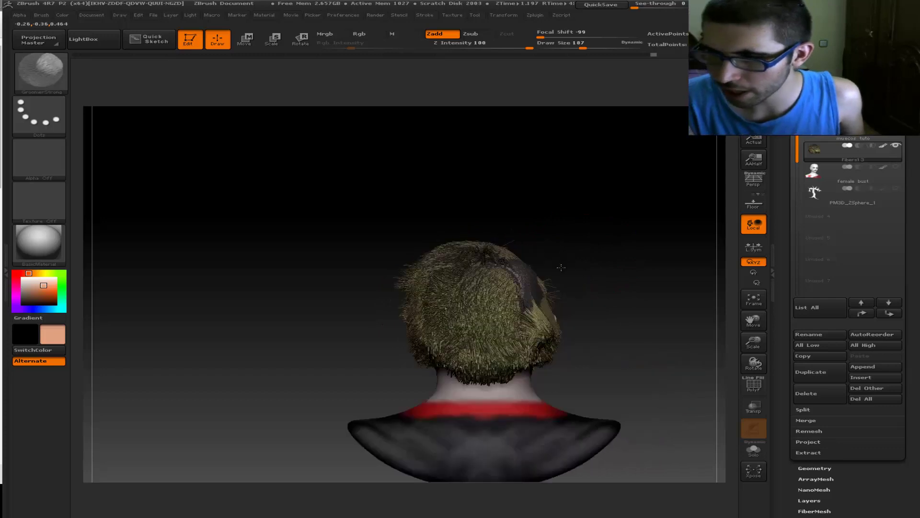
mouse_move(532, 335)
left_mouse_down()
mouse_move(493, 267)
mouse_move(524, 287)
mouse_move(522, 269)
left_mouse_up()
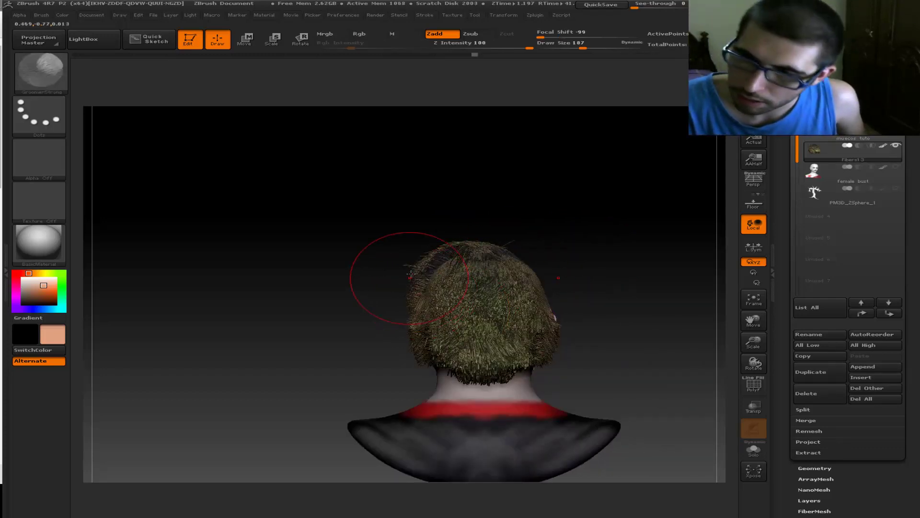
mouse_move(359, 324)
left_mouse_down()
mouse_move(441, 258)
mouse_move(433, 263)
left_mouse_up()
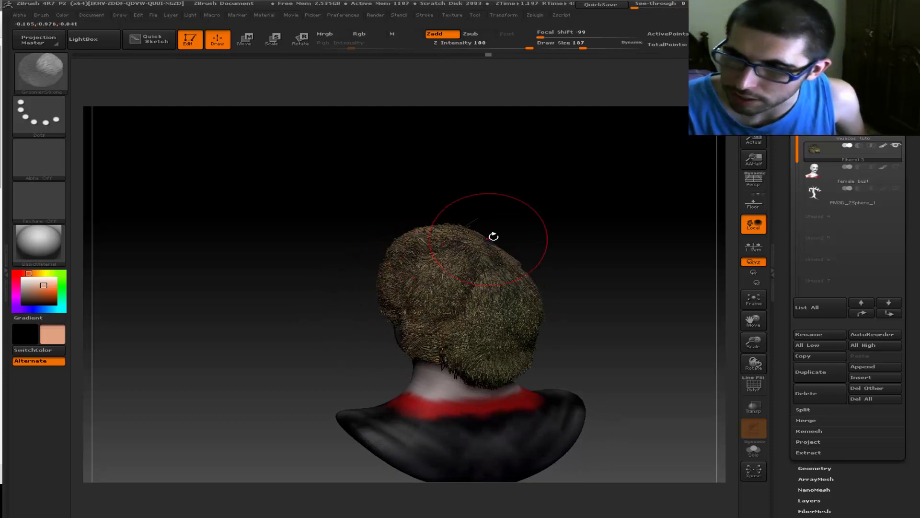
mouse_move(551, 249)
left_mouse_down()
mouse_move(606, 257)
mouse_move(612, 246)
mouse_move(618, 287)
mouse_move(581, 273)
mouse_move(462, 275)
left_mouse_up()
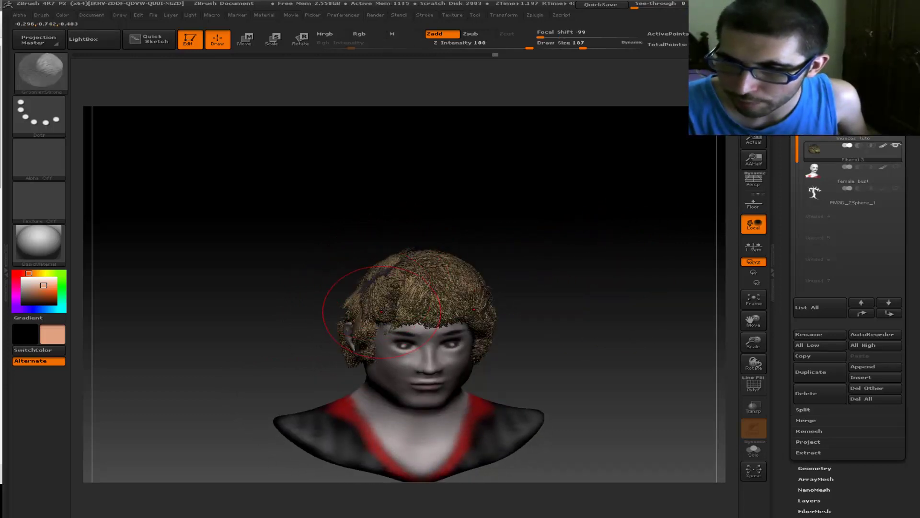
mouse_move(373, 293)
left_mouse_down()
mouse_move(392, 290)
mouse_move(361, 298)
left_mouse_up()
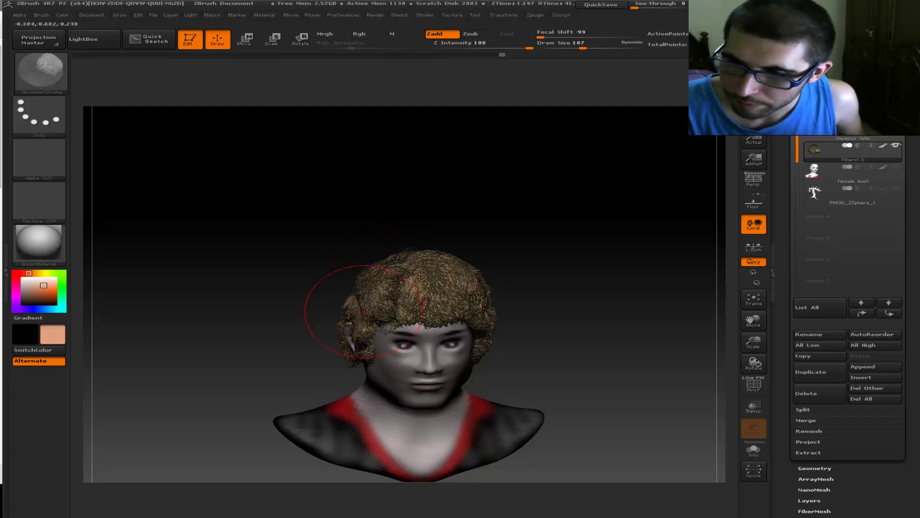
mouse_move(596, 266)
left_mouse_down()
mouse_move(638, 278)
mouse_move(670, 232)
mouse_move(655, 208)
mouse_move(680, 158)
left_mouse_up()
left_click(754, 60)
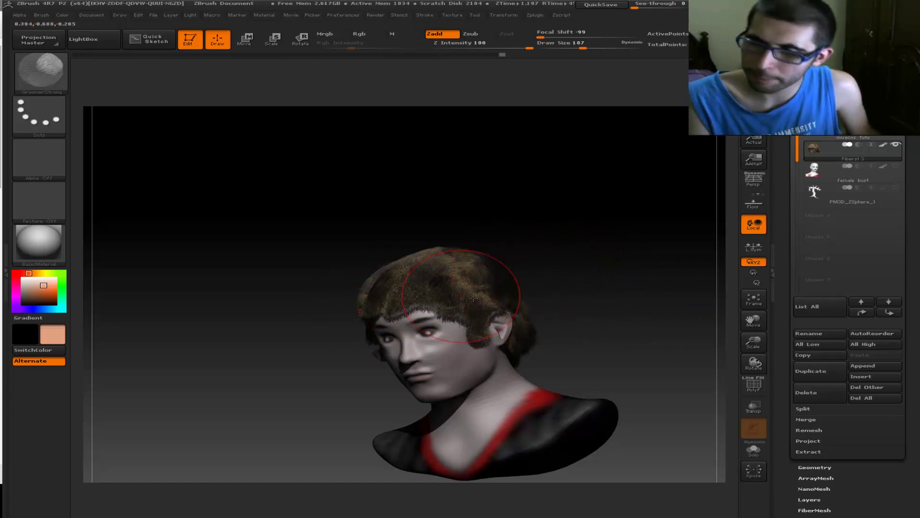
left_click_drag(651, 332, 669, 329)
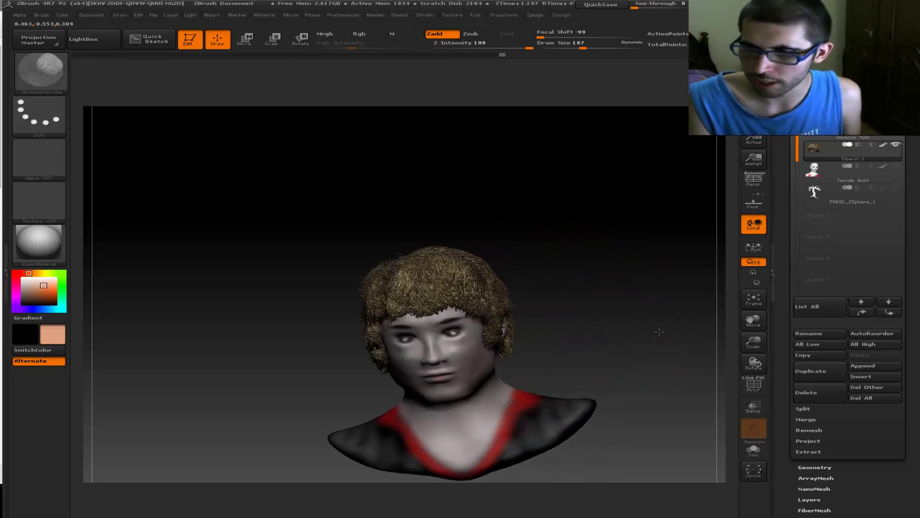
mouse_move(647, 360)
left_mouse_down()
mouse_move(625, 353)
mouse_move(643, 333)
left_mouse_up()
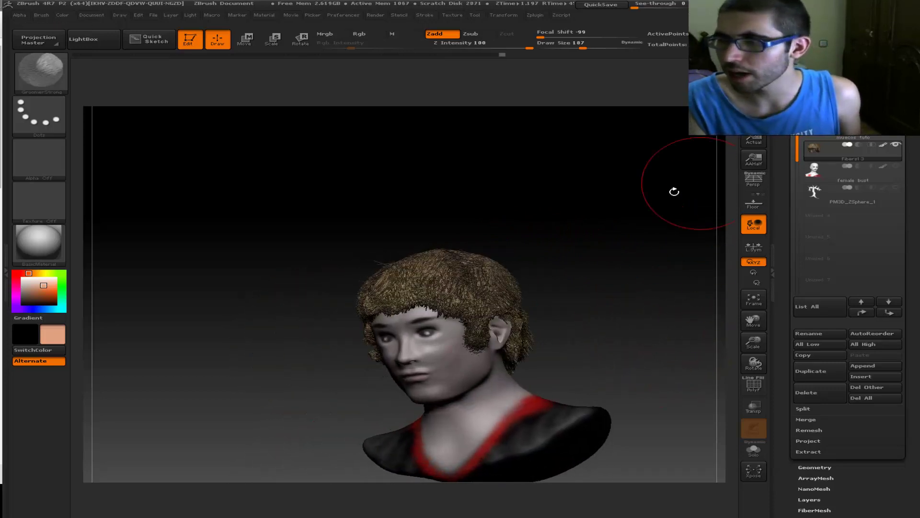
scroll(768, 142, "up", 2)
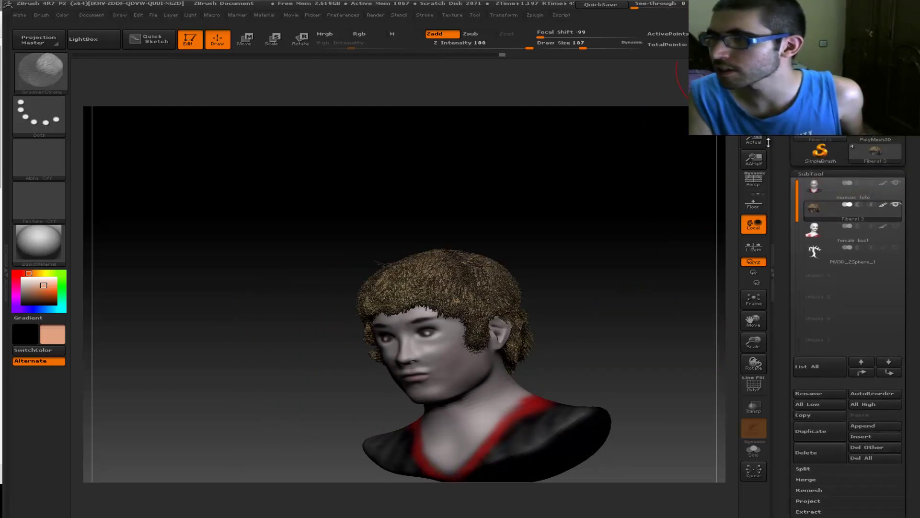
- Overwrite muñecos tuto.ZTL, then zoom in close on the face with a much smaller brush
left_click(879, 67)
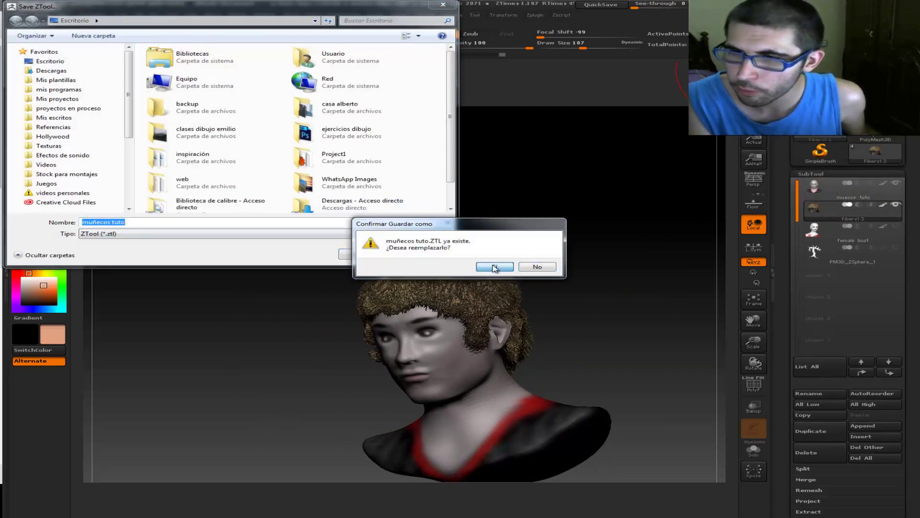
left_click(494, 266)
left_click_drag(569, 262, 715, 319)
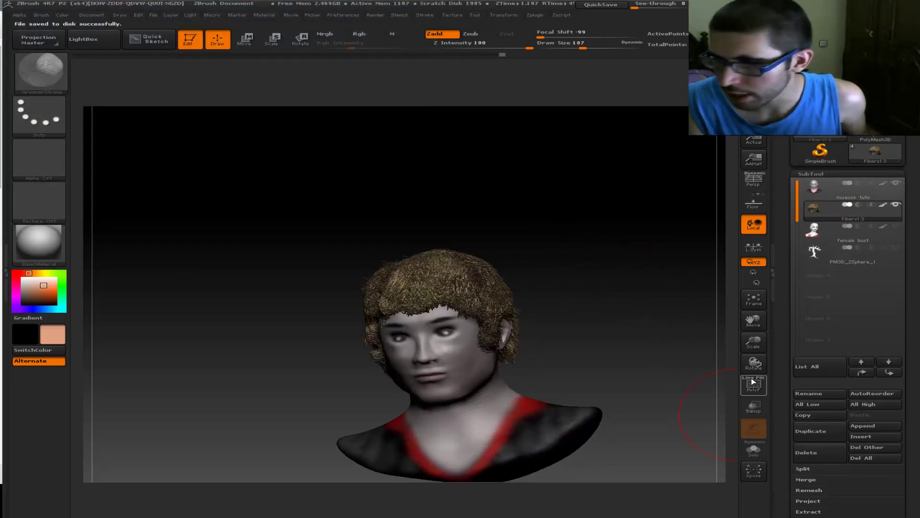
mouse_move(757, 344)
left_mouse_down()
mouse_move(733, 322)
mouse_move(727, 254)
mouse_move(653, 287)
mouse_move(631, 249)
left_mouse_up()
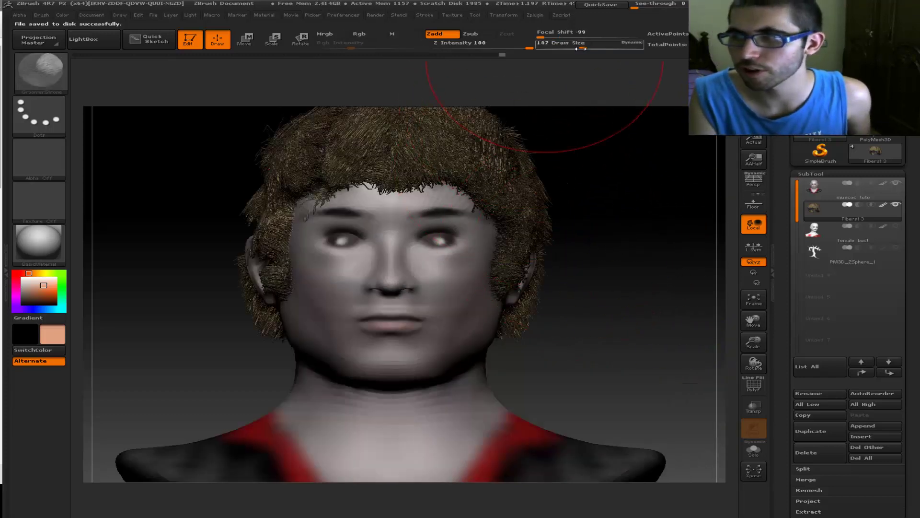
left_click_drag(580, 48, 552, 46)
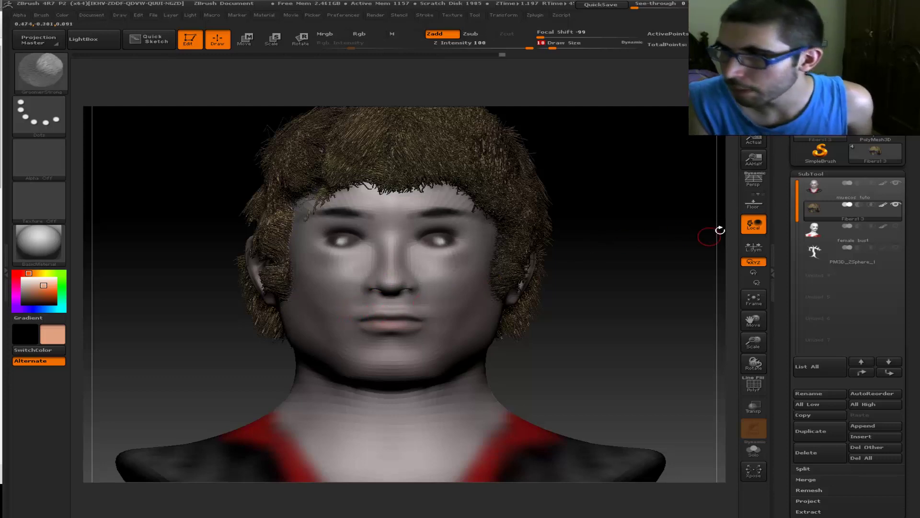
left_click(821, 192)
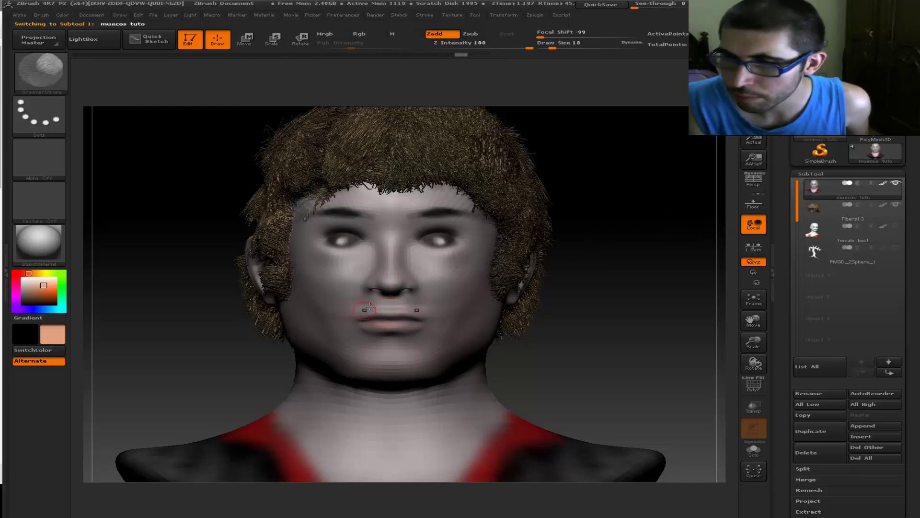
key("ctrl")
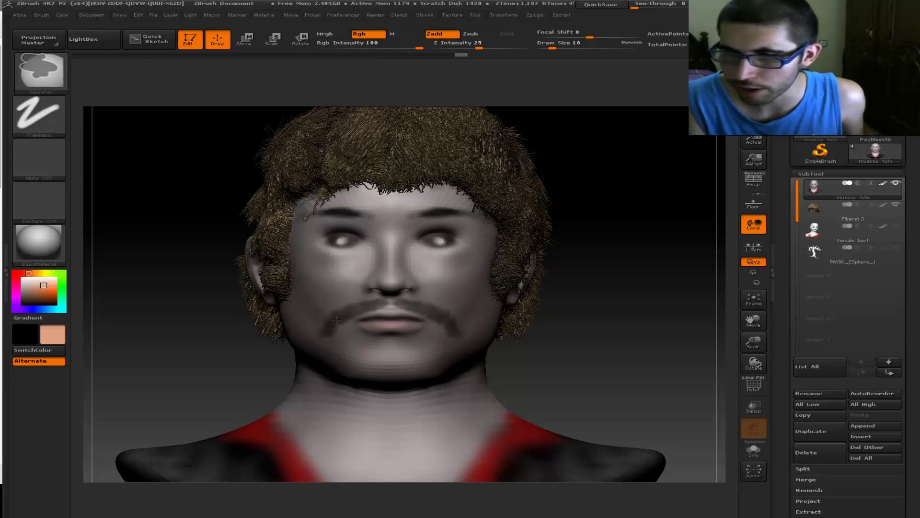
mouse_move(581, 304)
left_mouse_down()
mouse_move(647, 362)
mouse_move(686, 355)
mouse_move(644, 355)
mouse_move(647, 342)
left_mouse_up()
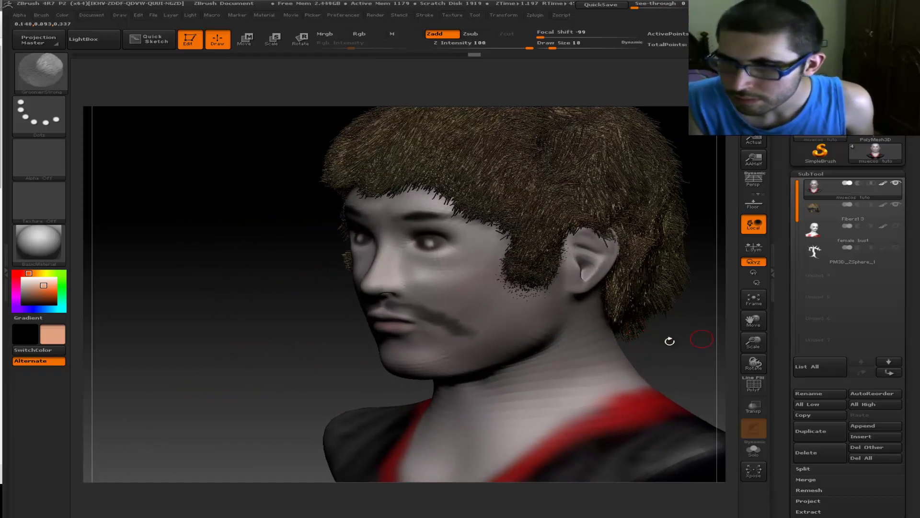
key("ctrl")
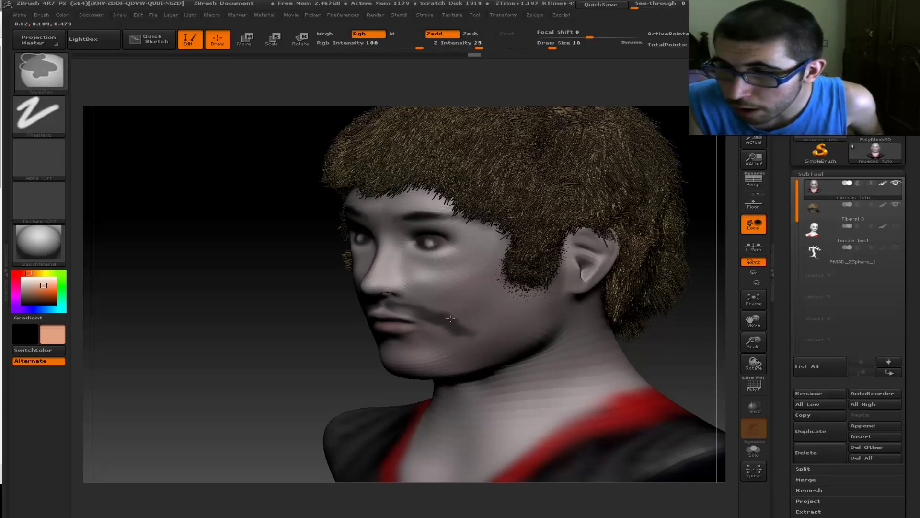
left_click_drag(344, 355, 619, 334)
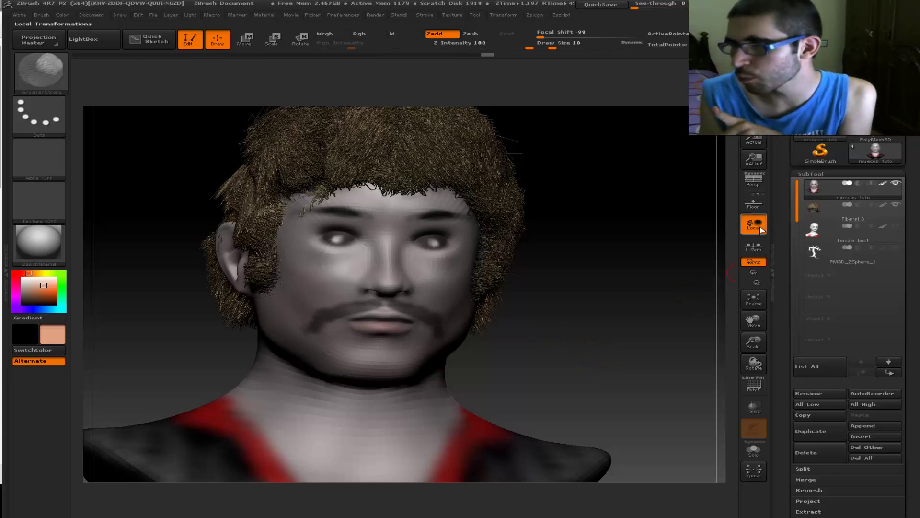
- Preview FiberMesh fibers on the moustache area with the Modifiers settings shown
left_click_drag(612, 275, 611, 270)
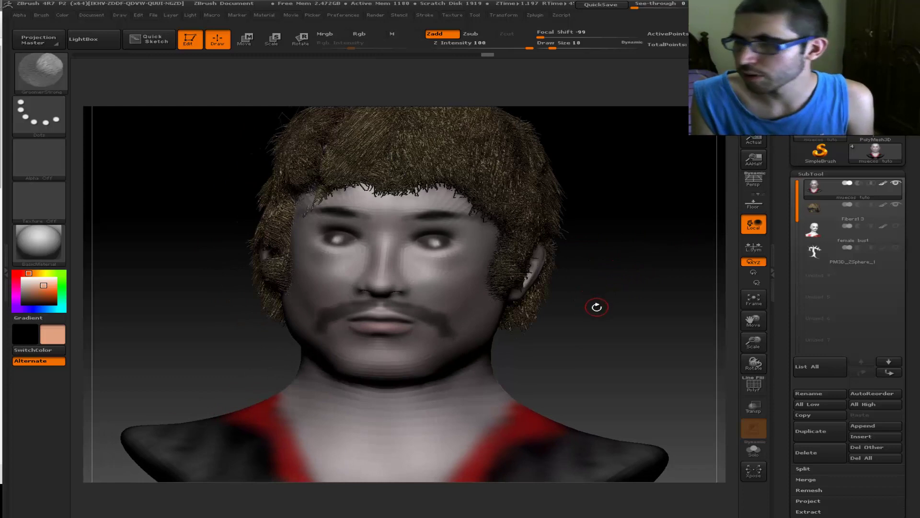
left_click(820, 173)
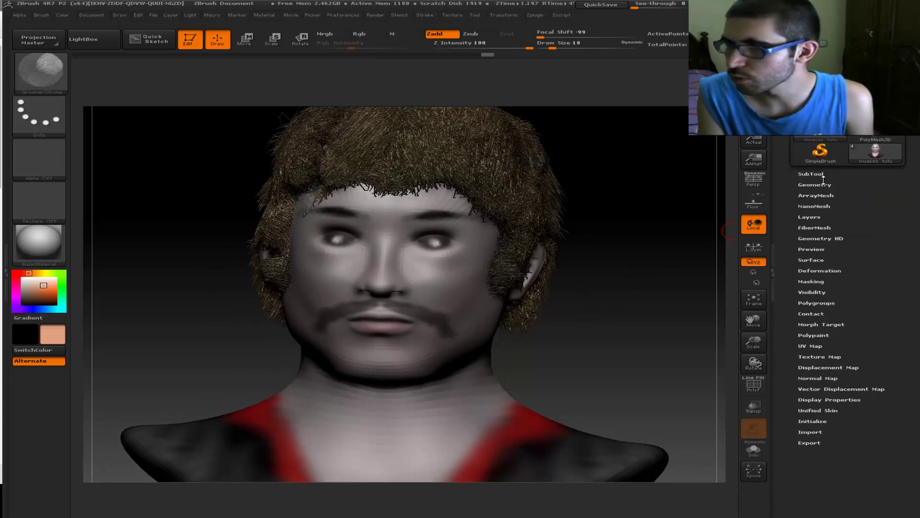
left_click(815, 227)
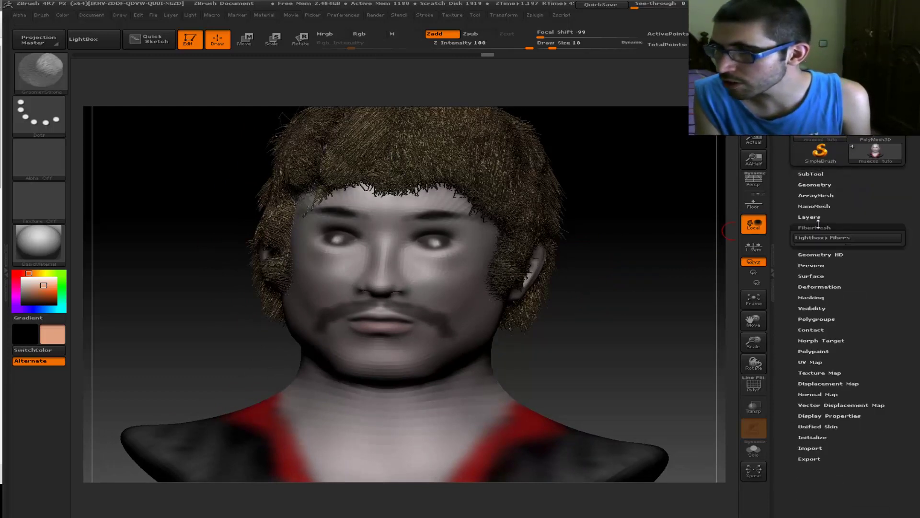
left_click(801, 261)
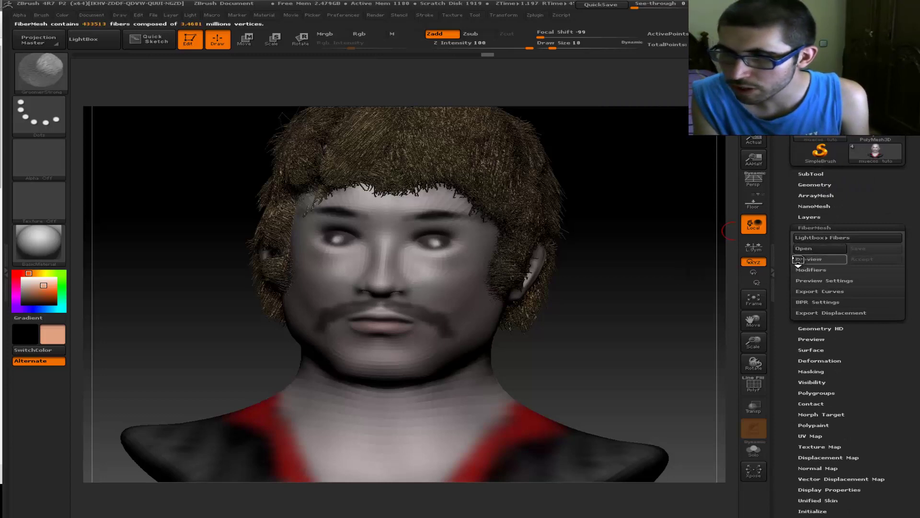
left_click(825, 269)
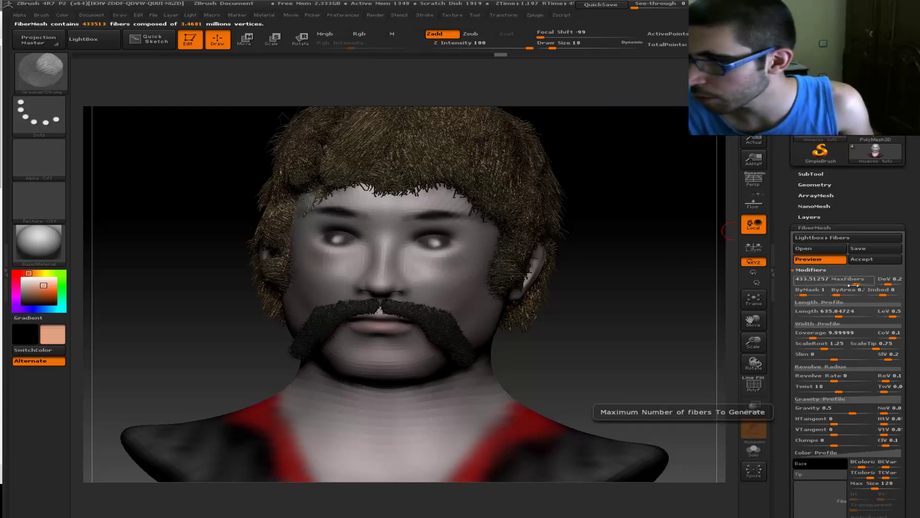
- Lower MaxFibers, raise Length, and accept the moustache fibers as subtool Fibers21
left_click_drag(845, 280, 810, 282)
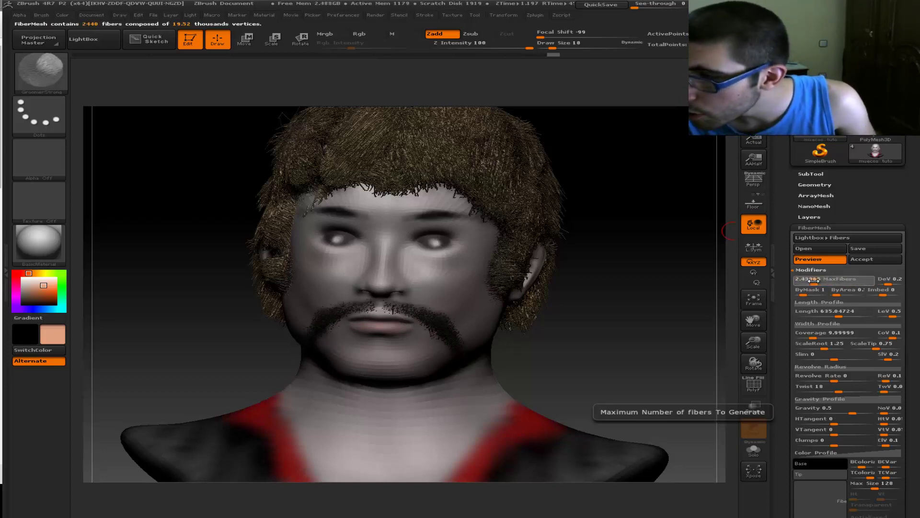
left_click_drag(813, 281, 815, 281)
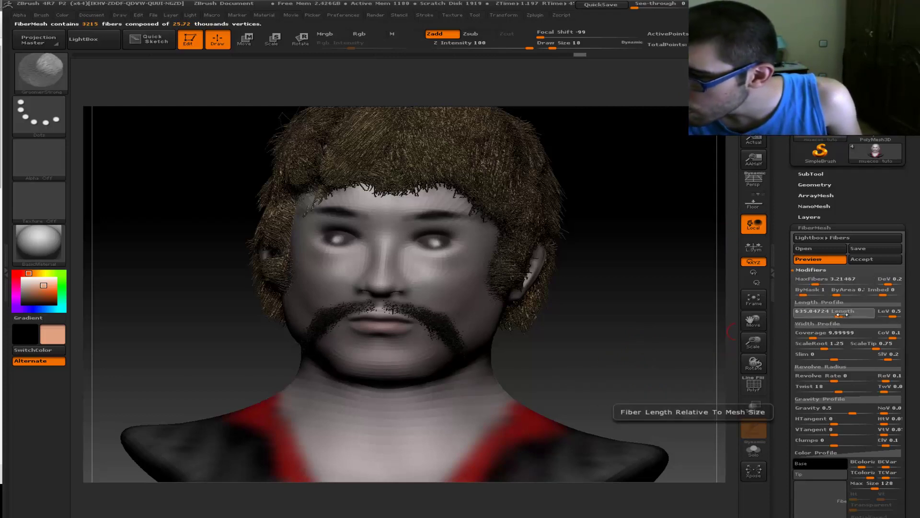
left_click_drag(841, 315, 847, 315)
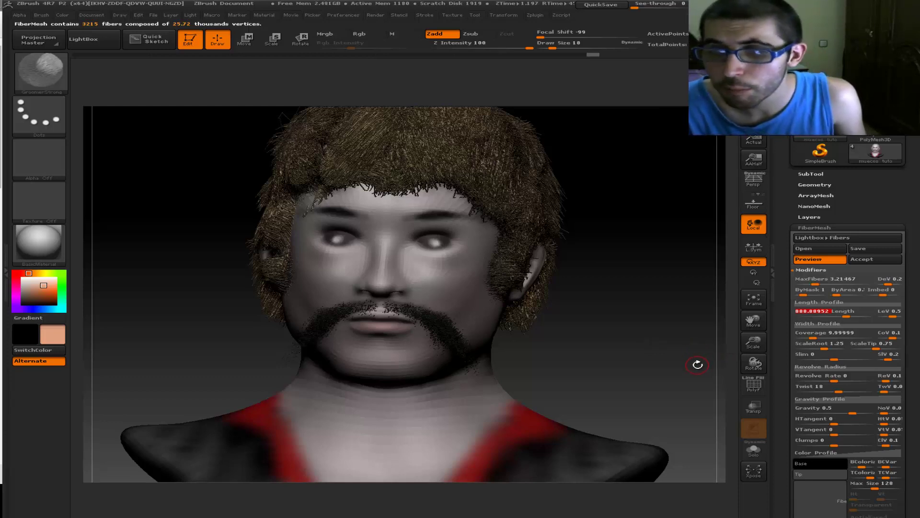
left_click(861, 259)
left_click(810, 174)
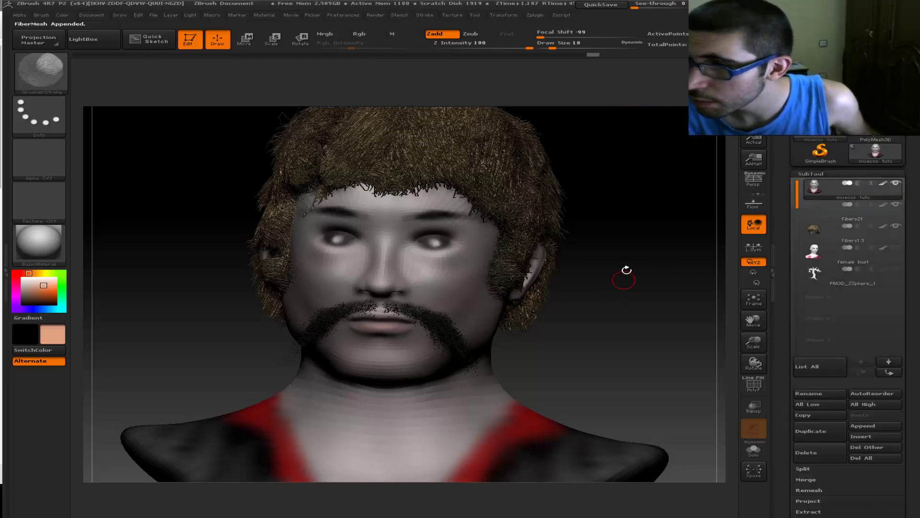
- Move the Fibers21 subtool with the arrows to sit directly below Fibers13
left_click(817, 211)
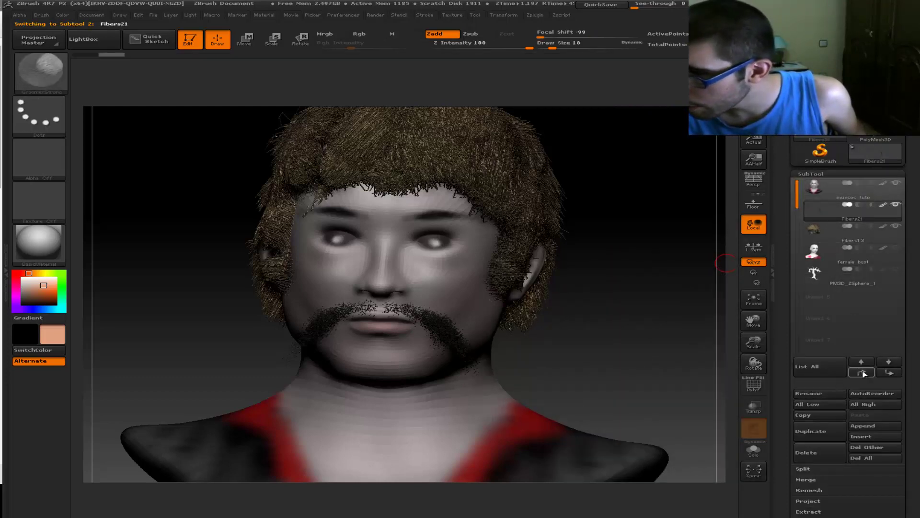
left_click(863, 372)
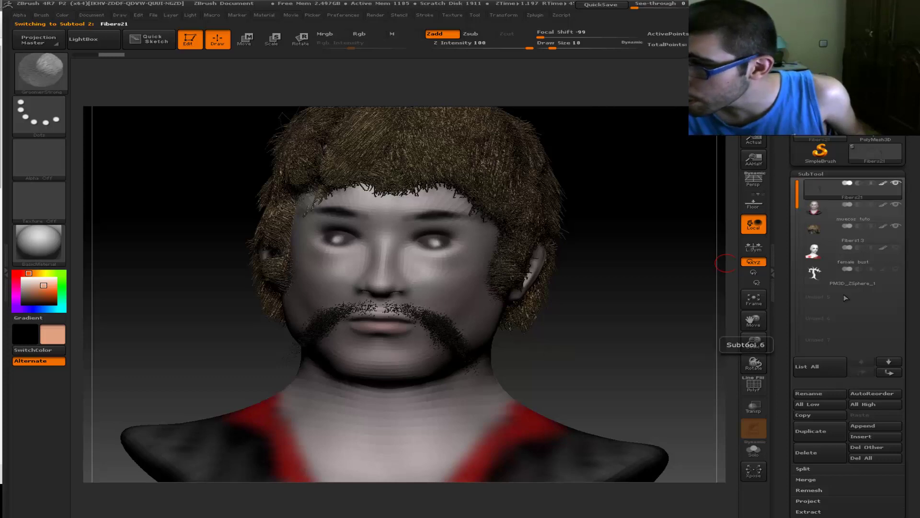
left_click(889, 374)
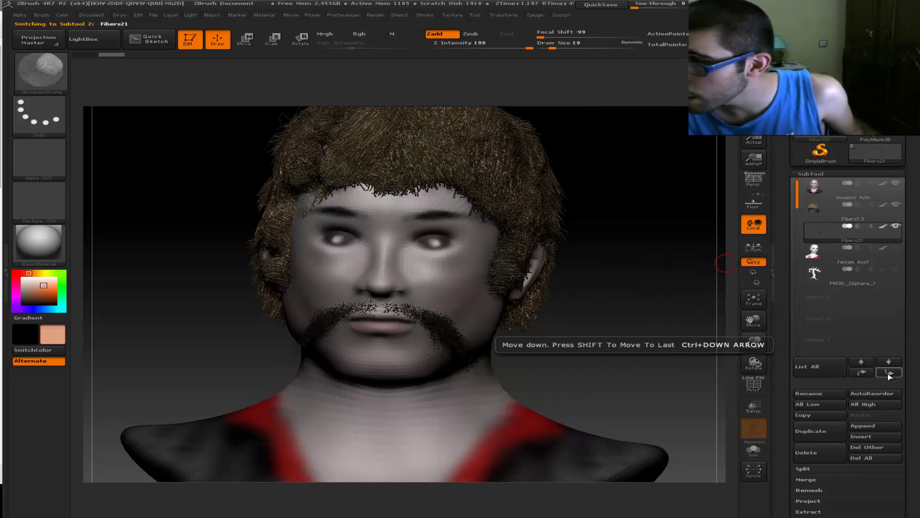
key("ctrl")
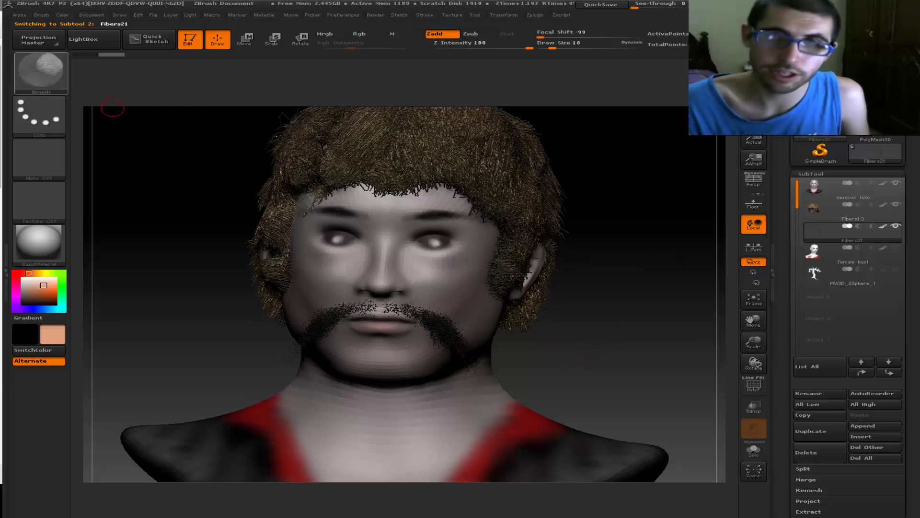
left_click(41, 71)
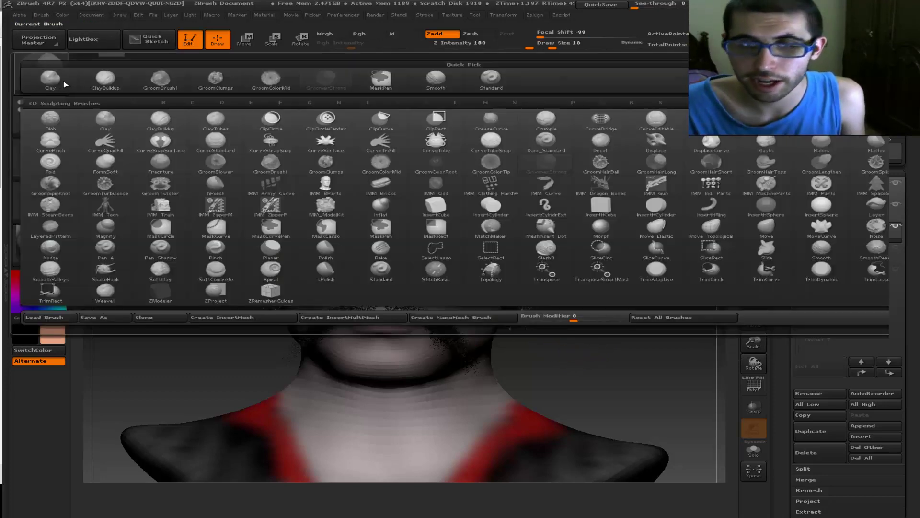
- Paint pale yellow onto the moustache fibers with an enlarged GroomColorMid brush
left_click(381, 163)
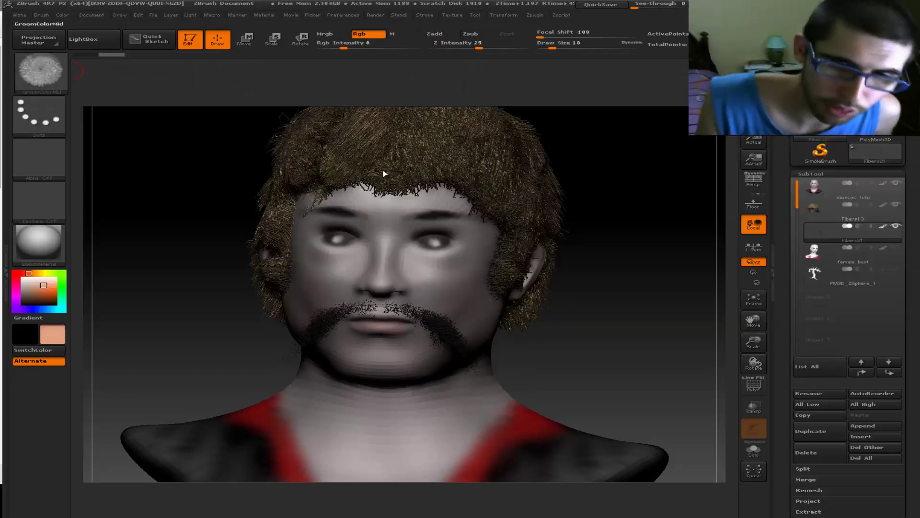
left_click_drag(29, 273, 44, 273)
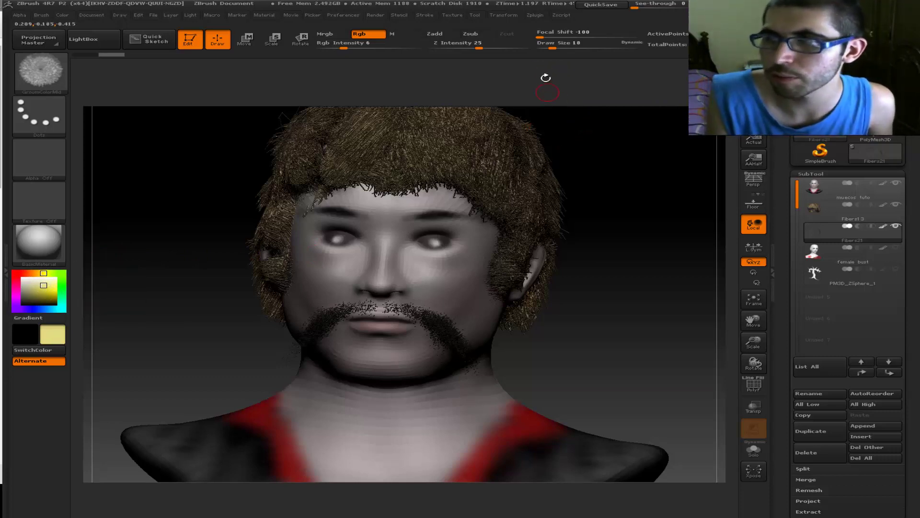
left_click_drag(551, 46, 560, 46)
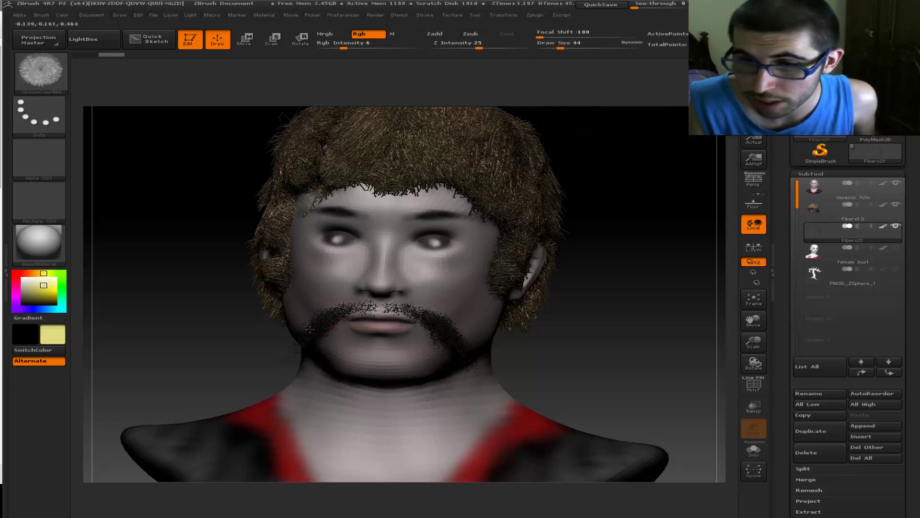
left_click_drag(339, 321, 396, 314)
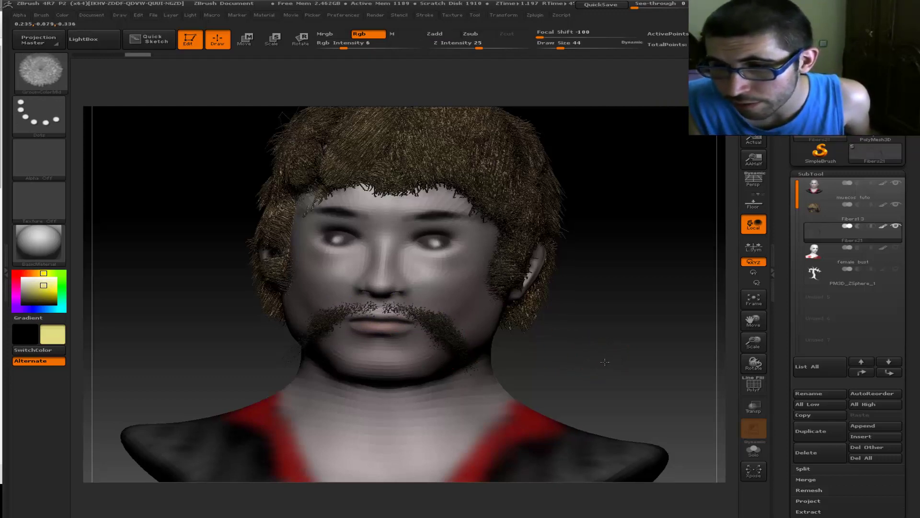
right_click_drag(426, 360, 412, 339)
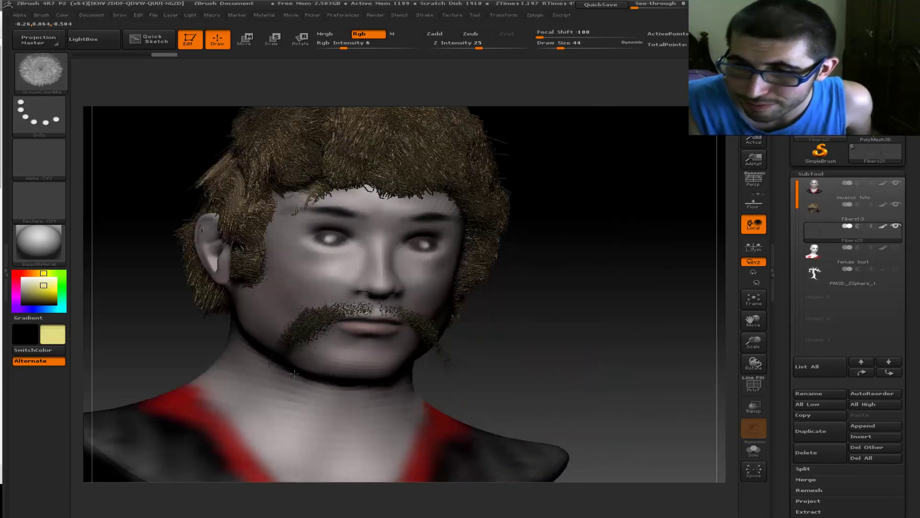
left_click_drag(267, 380, 252, 349)
left_click(41, 72)
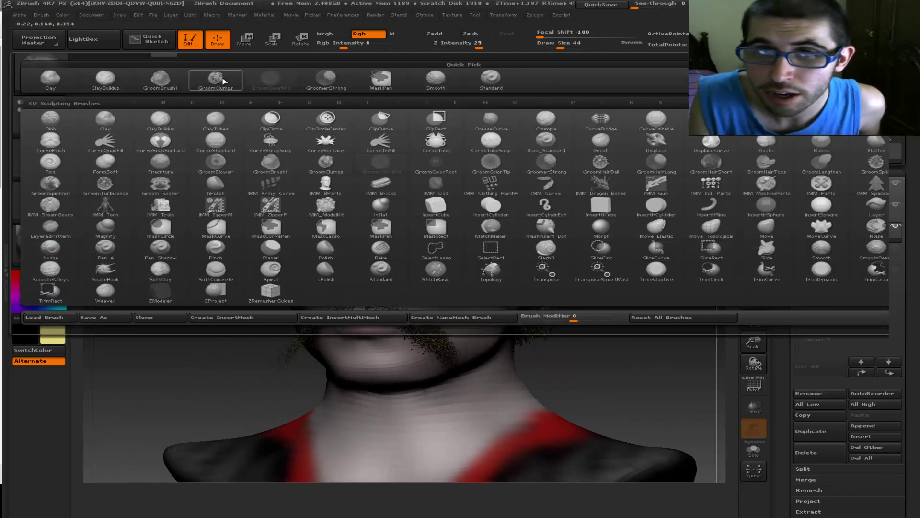
- Groom the moustache down at the sides and apart at the centre, then sample beige from the hair
left_click(326, 82)
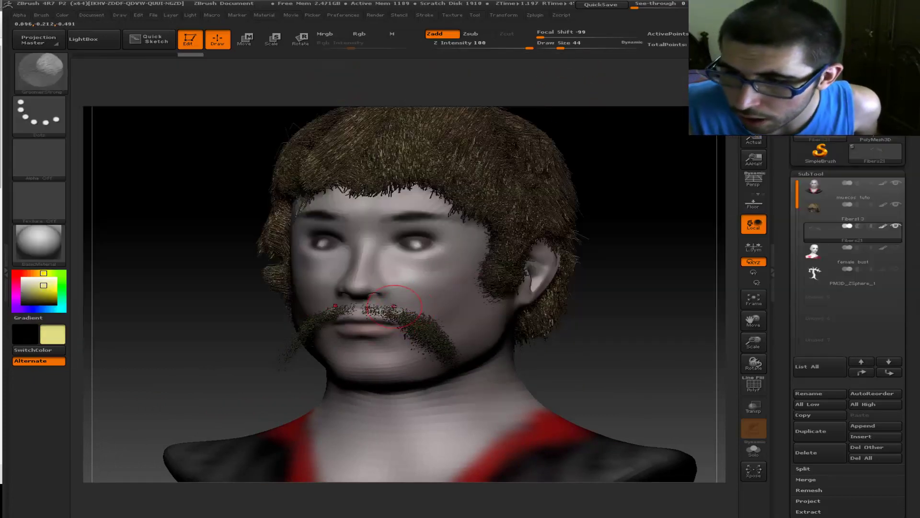
mouse_move(393, 306)
left_mouse_down()
mouse_move(424, 355)
mouse_move(436, 356)
mouse_move(424, 363)
left_mouse_up()
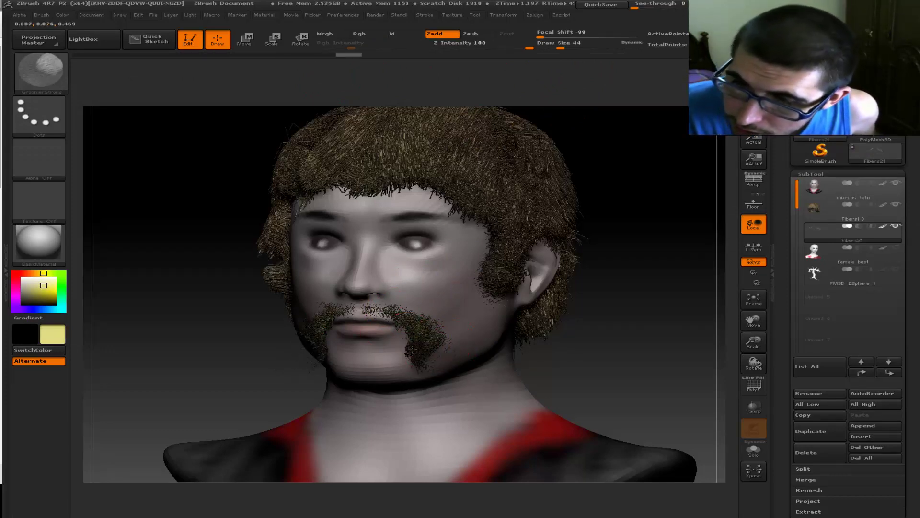
left_click_drag(560, 335, 545, 340)
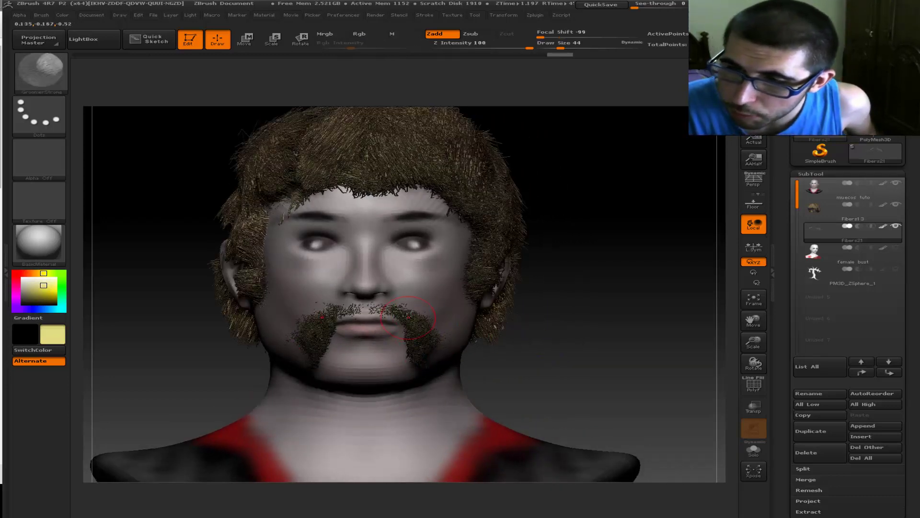
left_click_drag(383, 311, 366, 315)
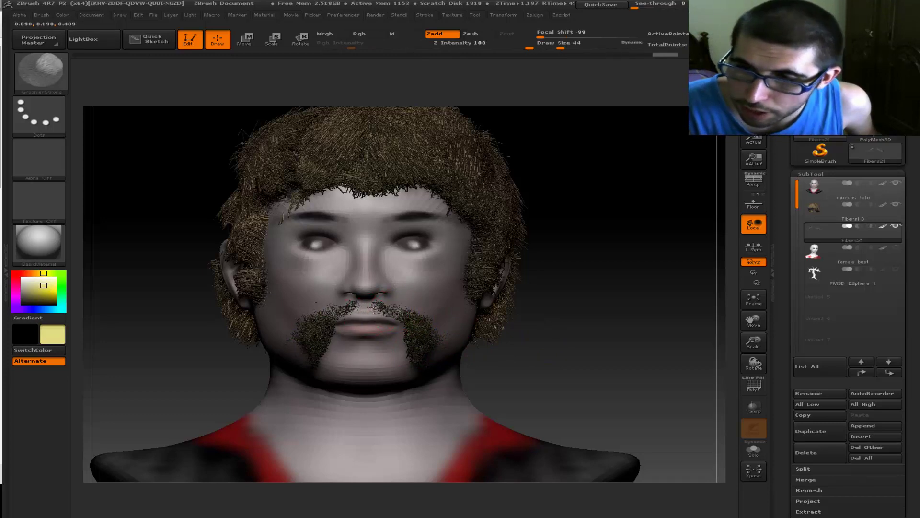
mouse_move(620, 322)
left_mouse_down()
mouse_move(426, 362)
mouse_move(436, 348)
mouse_move(421, 331)
mouse_move(425, 361)
mouse_move(449, 334)
left_mouse_up()
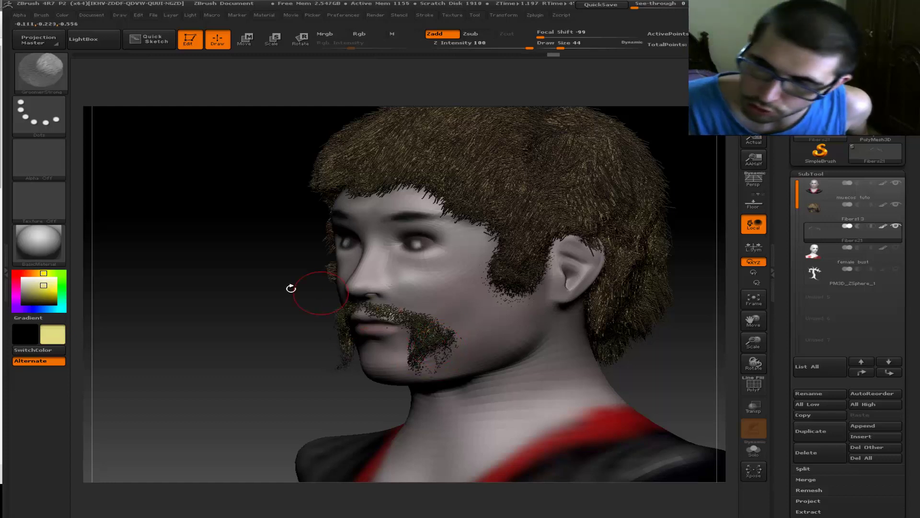
left_click_drag(297, 322, 398, 311)
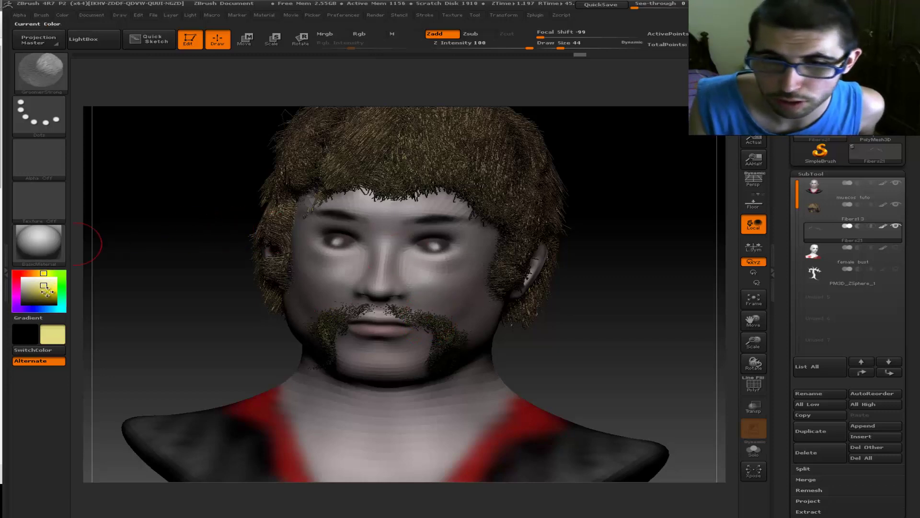
left_click_drag(41, 287, 362, 158)
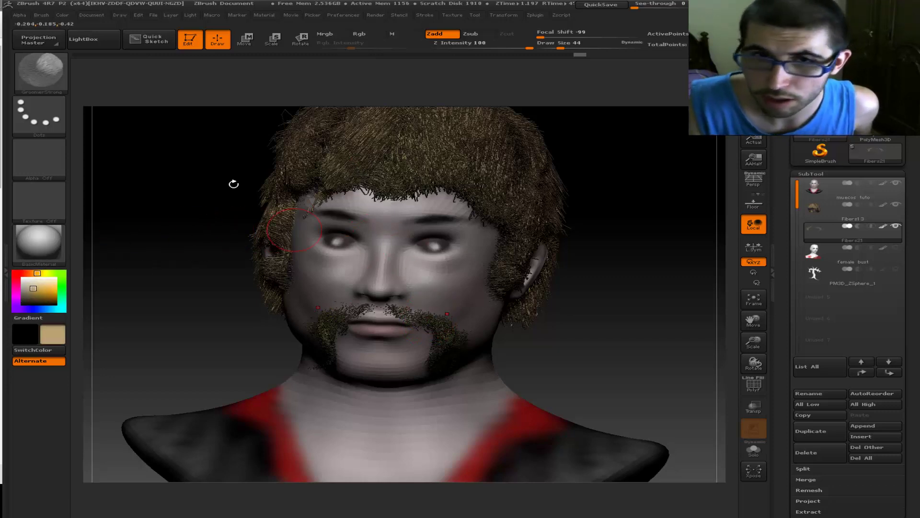
left_click(41, 72)
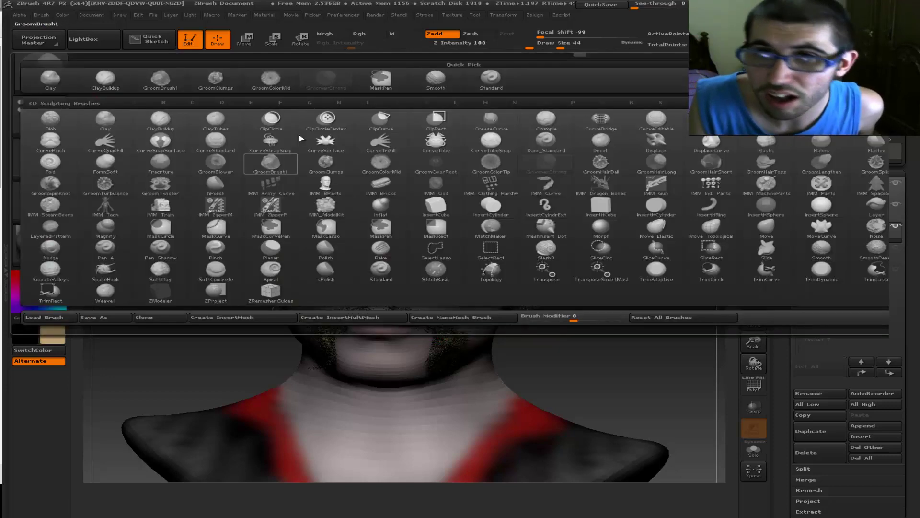
left_click(265, 83)
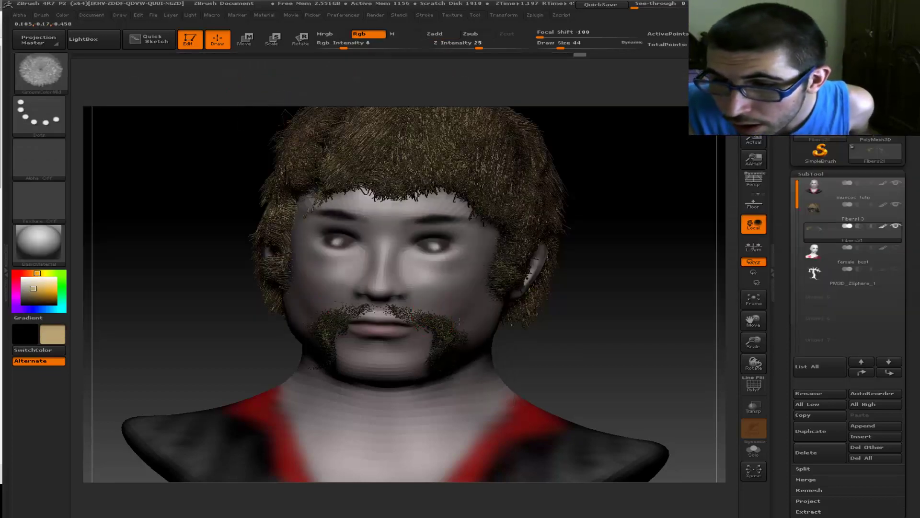
left_click_drag(472, 329, 669, 359)
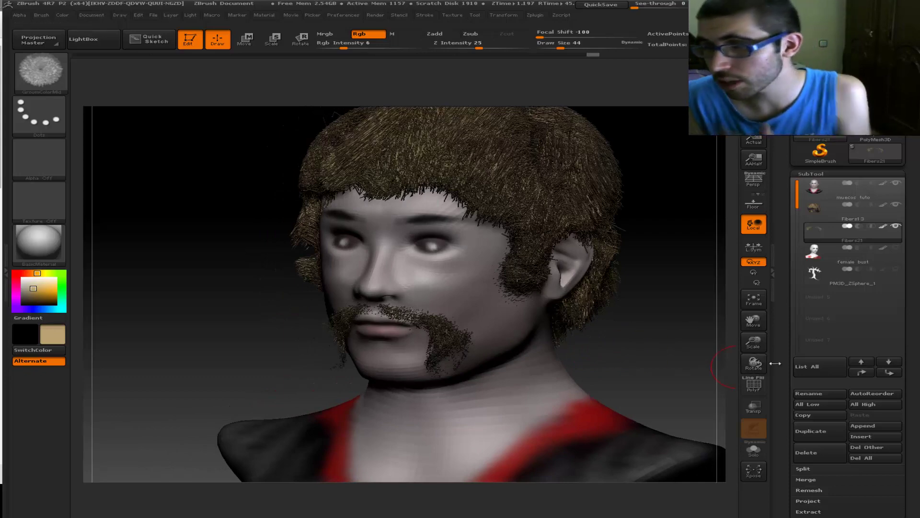
left_click_drag(754, 341, 662, 339)
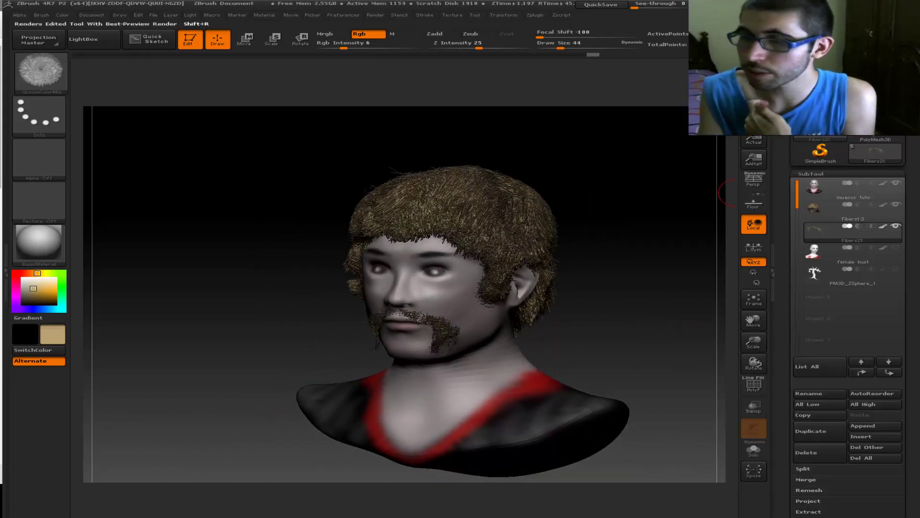
key("shift+r")
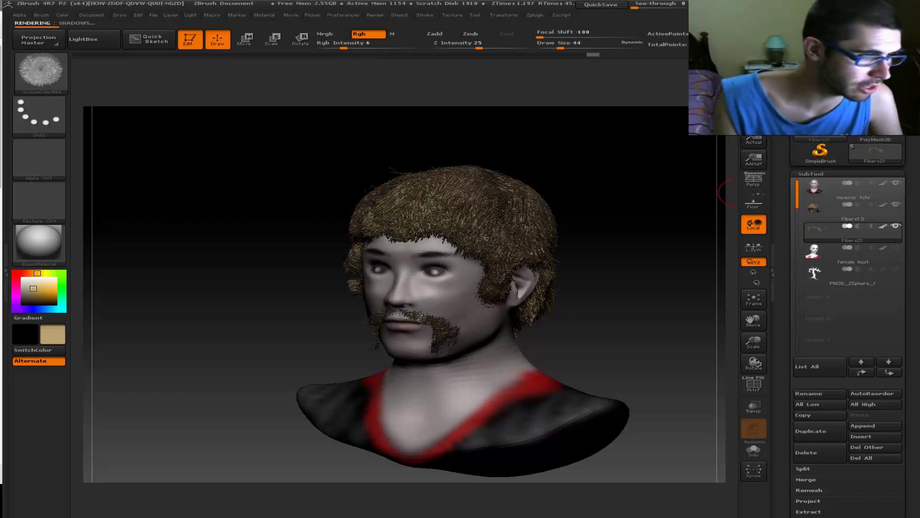
key("Escape")
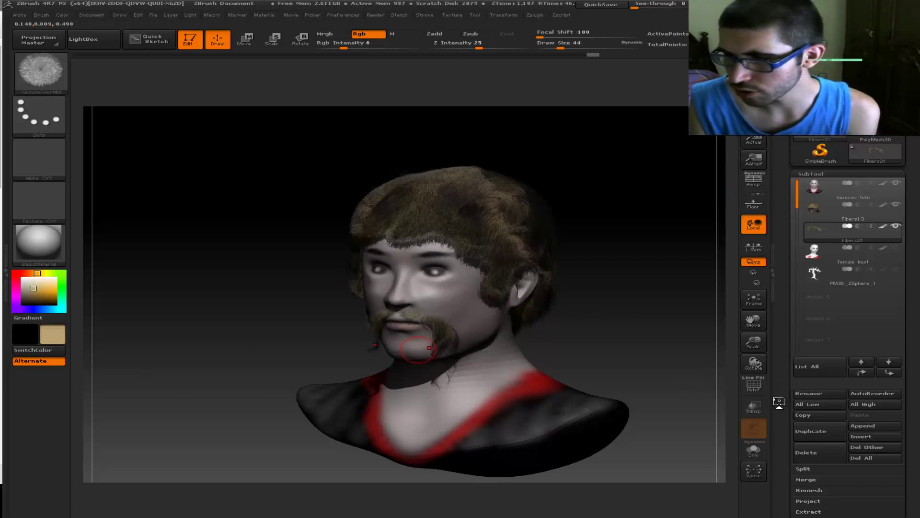
left_click_drag(779, 402, 778, 395)
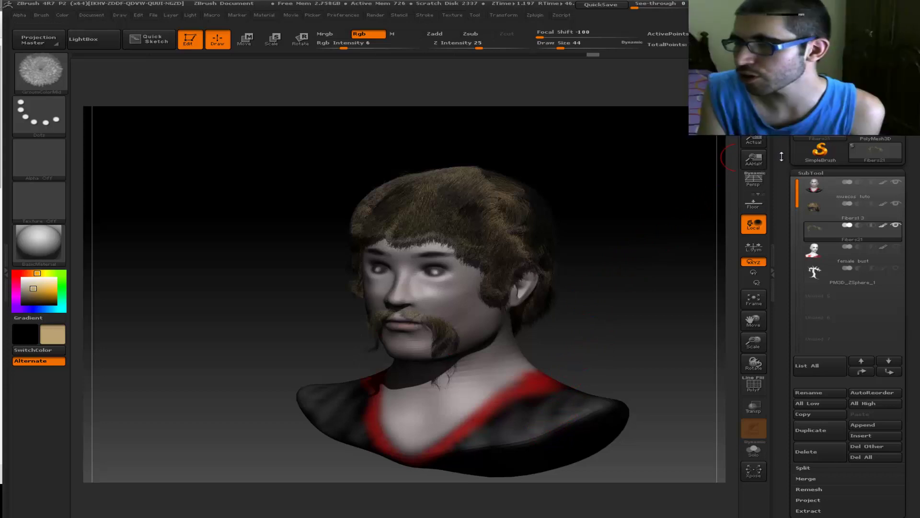
left_click_drag(786, 160, 780, 166)
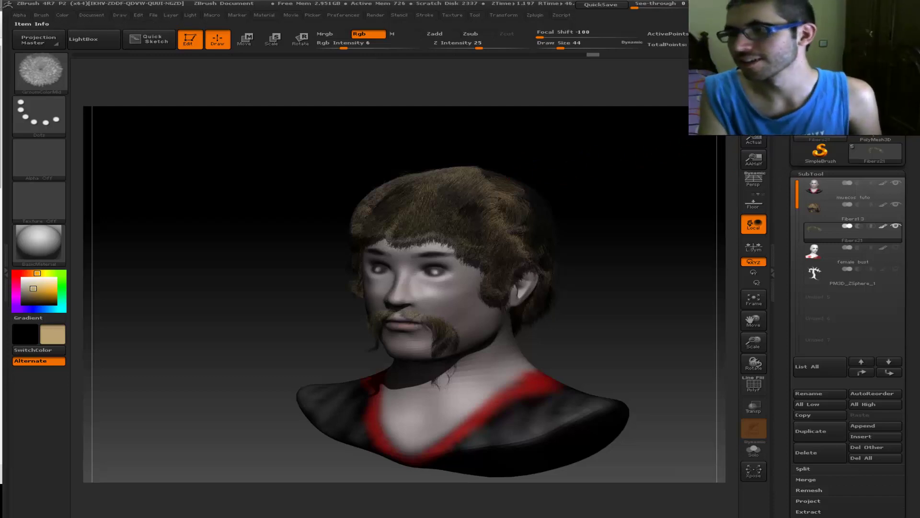
left_click(715, 216)
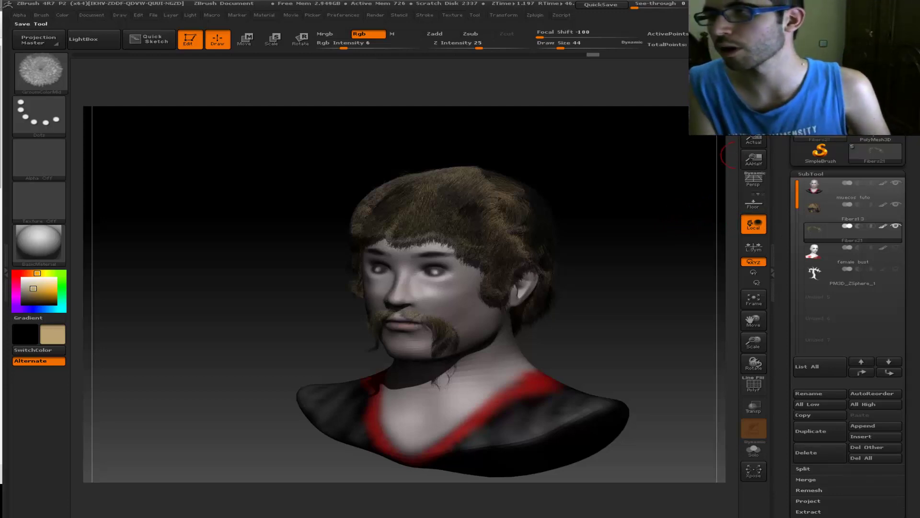
- Save the tool over muñecos tuto.ZTL and solo the Fibers21 subtool
left_click(719, 130)
left_click(373, 254)
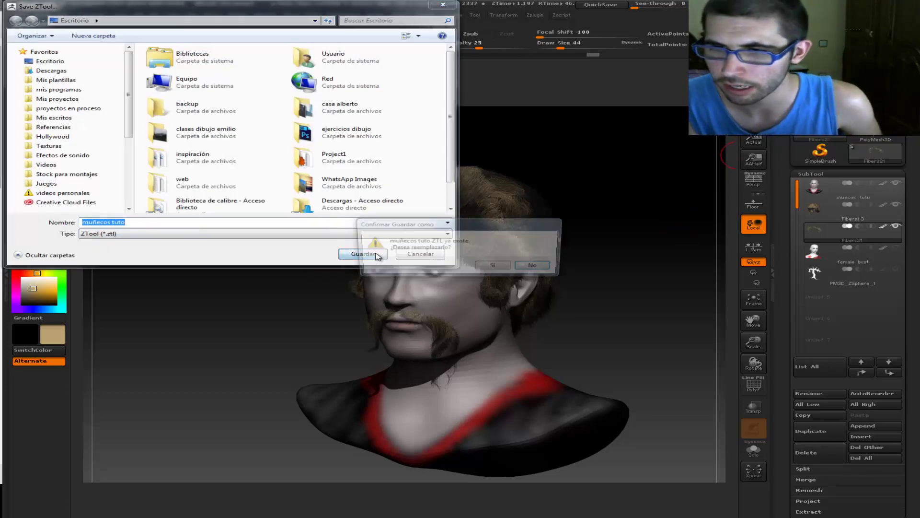
left_click(494, 266)
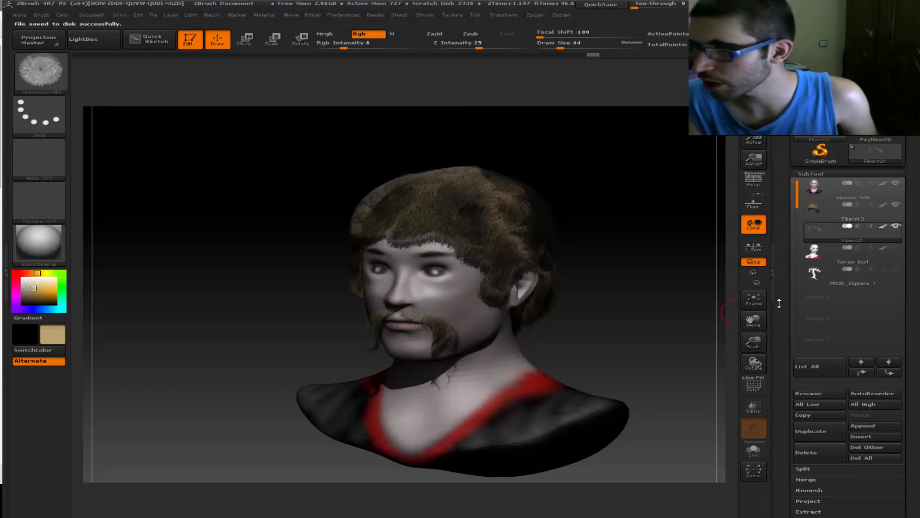
left_click(895, 226)
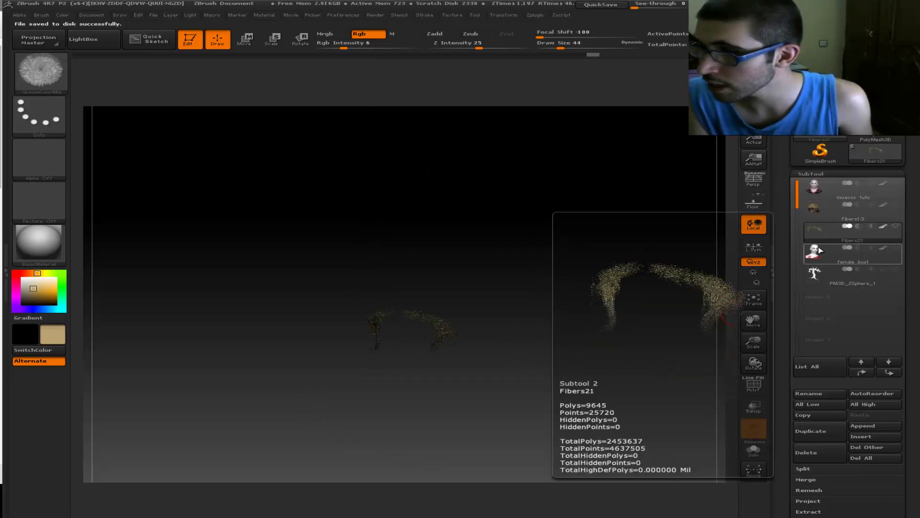
- Select the female bust subtool and frame it in a front view
left_click(844, 253)
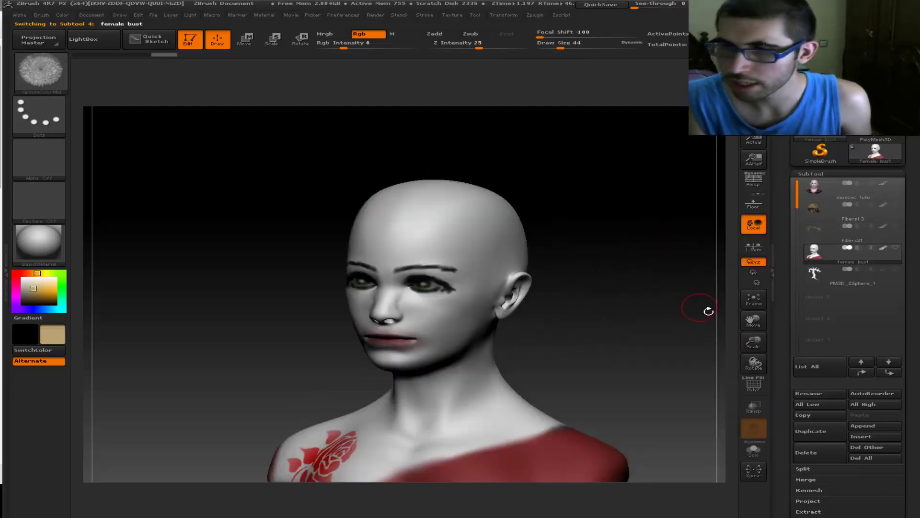
mouse_move(761, 340)
left_mouse_down()
mouse_move(733, 354)
mouse_move(620, 352)
mouse_move(640, 345)
mouse_move(626, 360)
mouse_move(695, 366)
mouse_move(635, 344)
left_mouse_up()
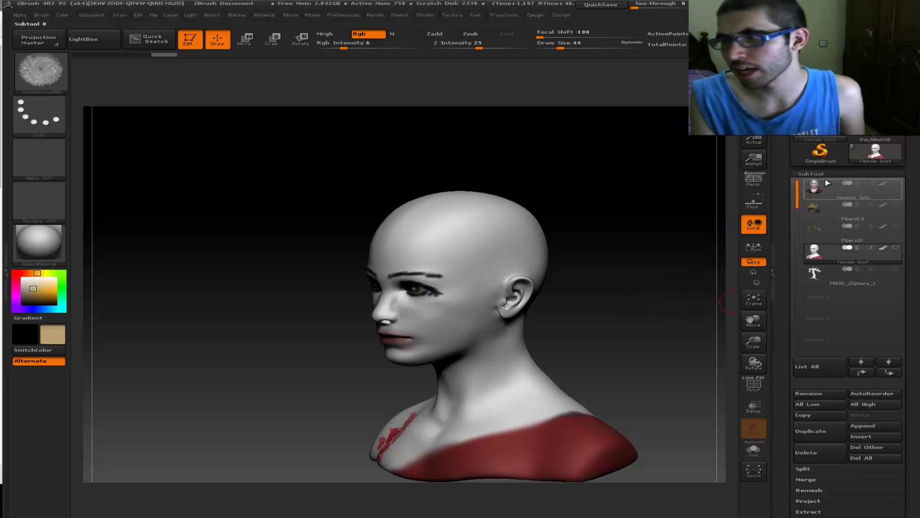
scroll(838, 171, "down", 1)
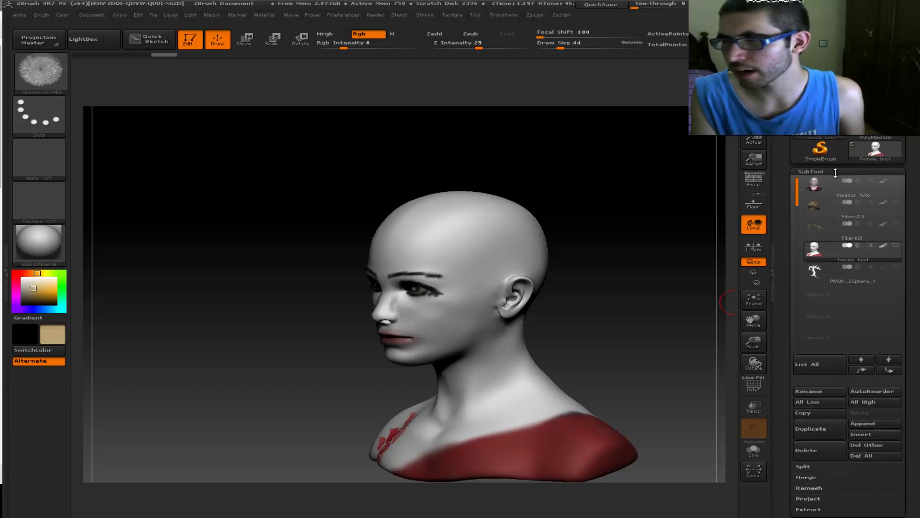
left_click(836, 171)
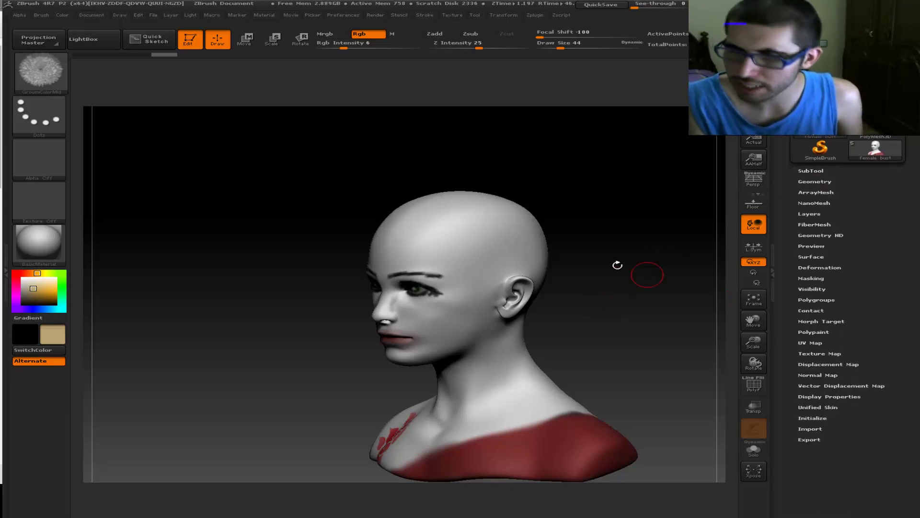
left_click_drag(638, 315, 395, 258)
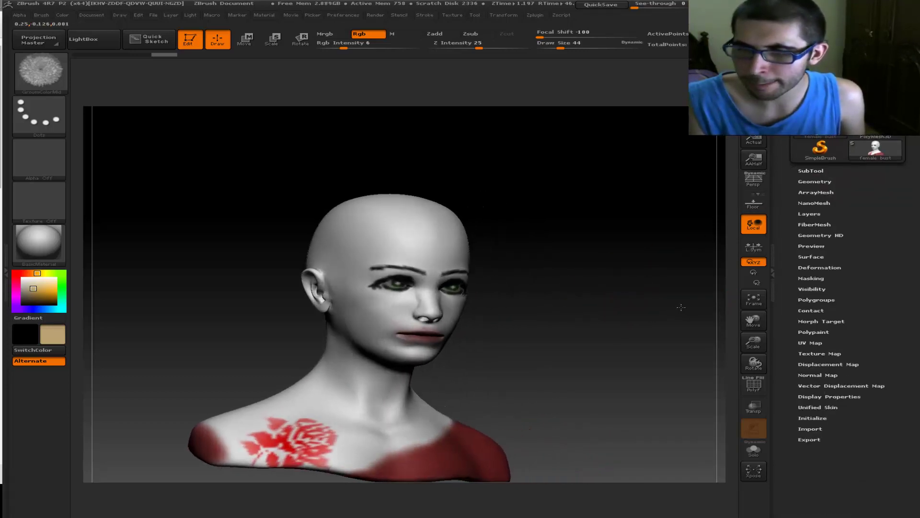
left_click_drag(615, 259, 778, 199)
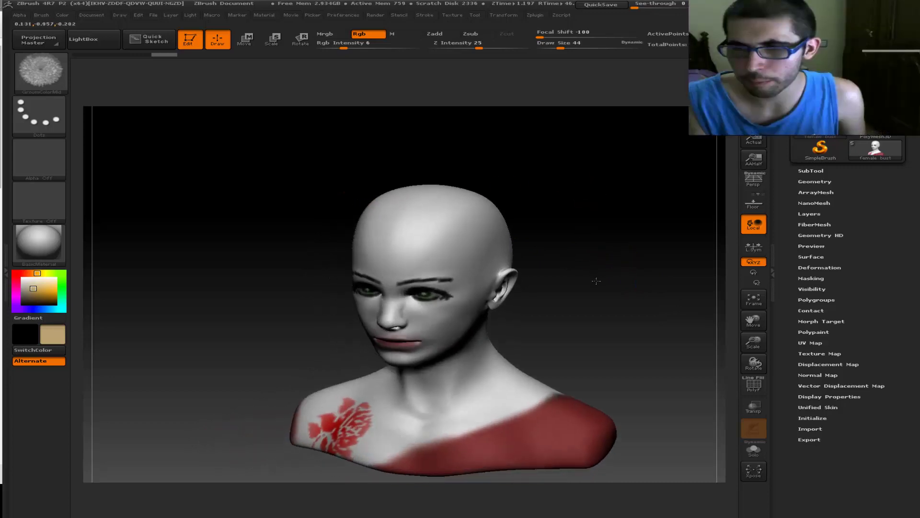
- Drop the bust to SDiv 1 and inspect its low-poly wireframe with PolyF
left_click(828, 181)
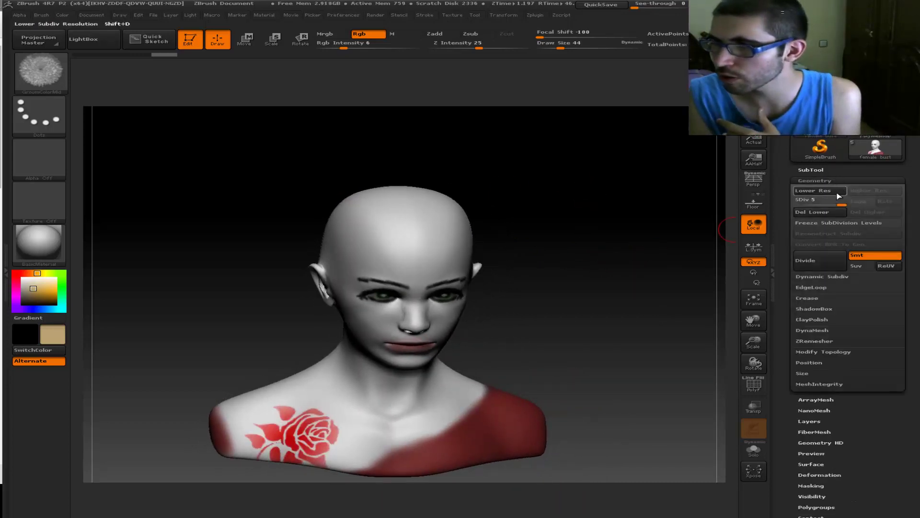
left_click(796, 201)
left_click(817, 172)
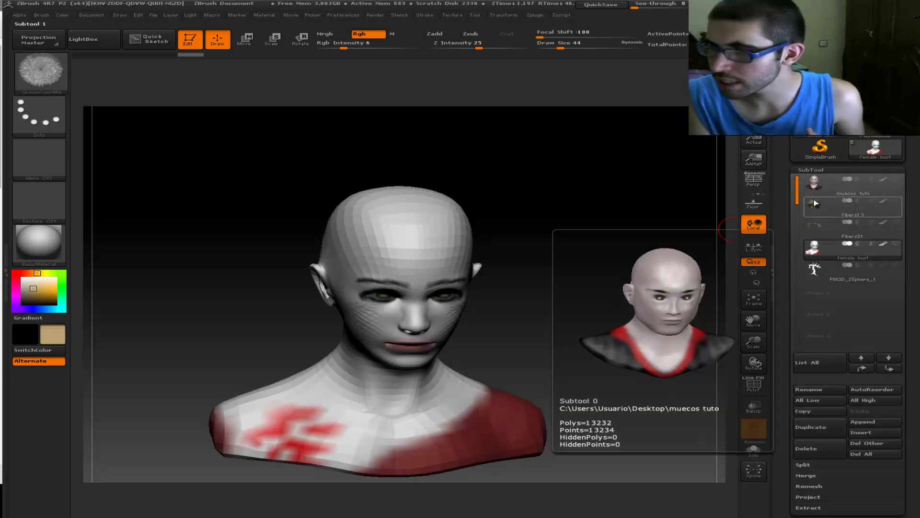
left_click(751, 388)
mouse_move(654, 326)
left_mouse_down()
mouse_move(637, 336)
mouse_move(637, 394)
mouse_move(636, 386)
left_mouse_up()
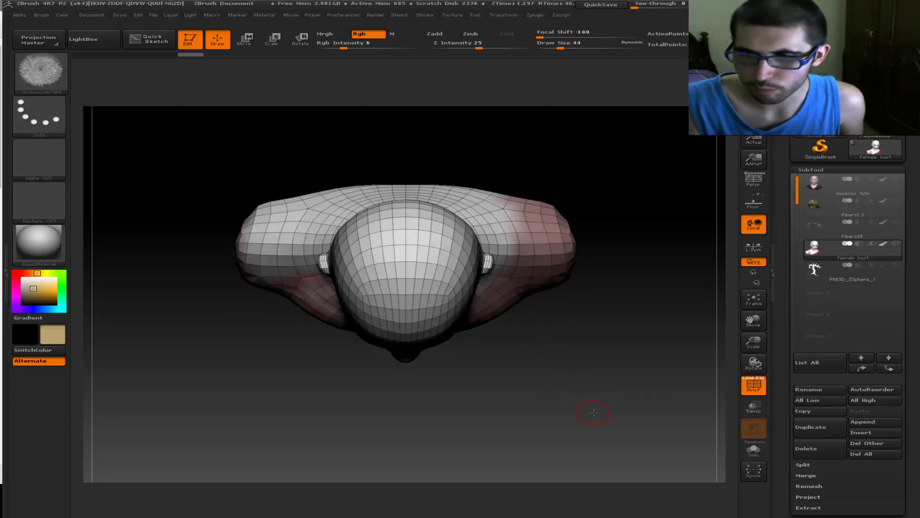
left_click_drag(594, 413, 591, 326)
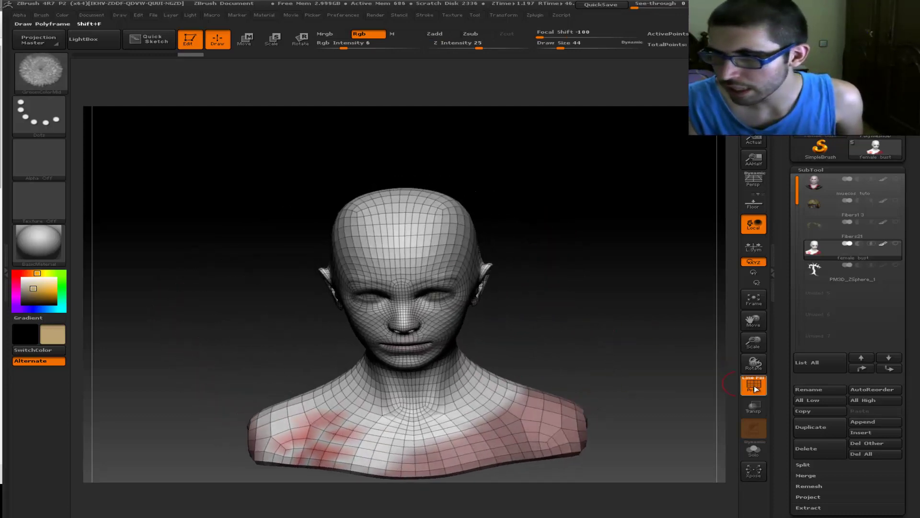
left_click(755, 388)
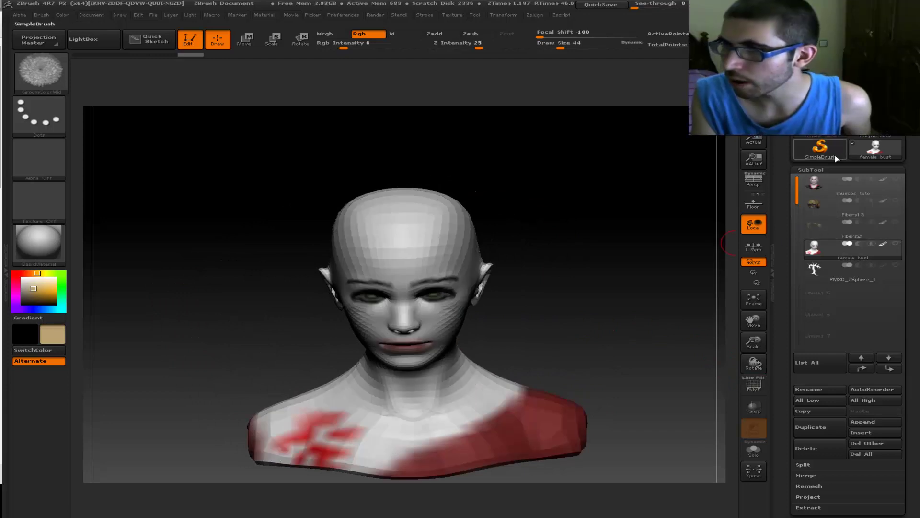
- Raise the bust back to its highest subdivision level
left_click(814, 170)
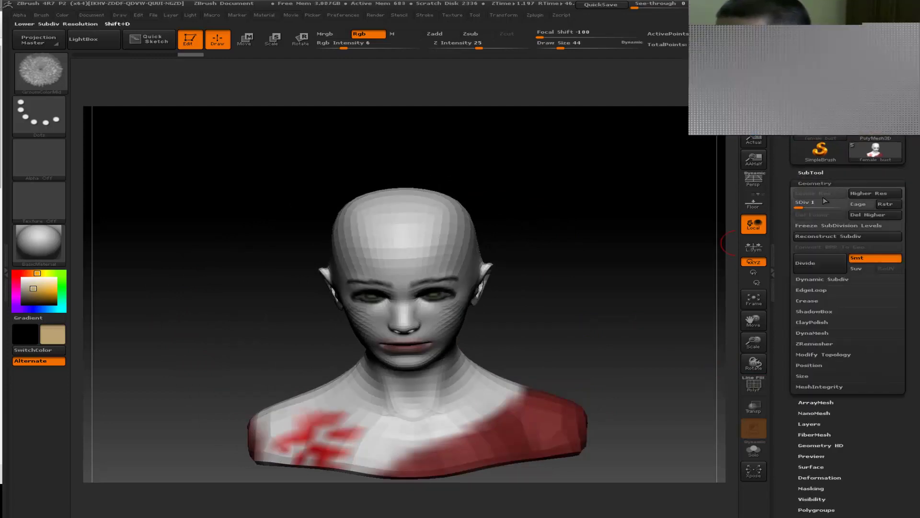
left_click_drag(844, 203, 857, 203)
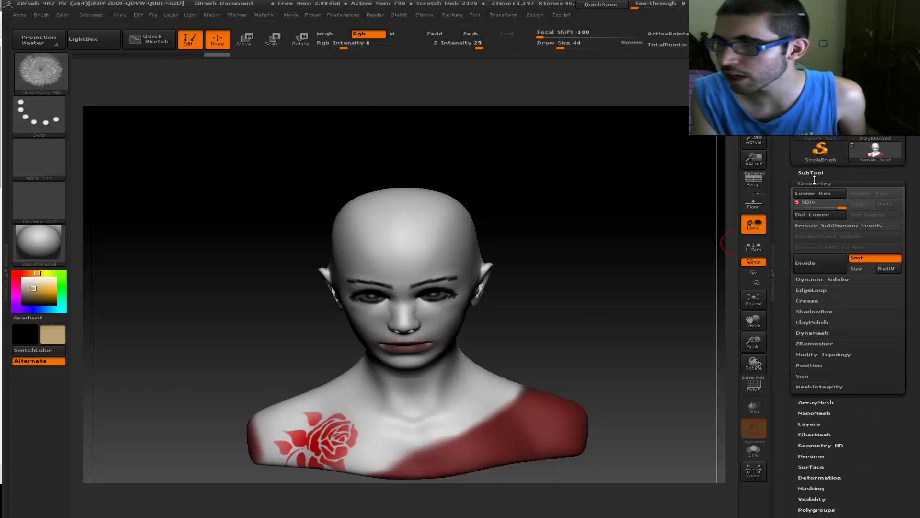
left_click(812, 174)
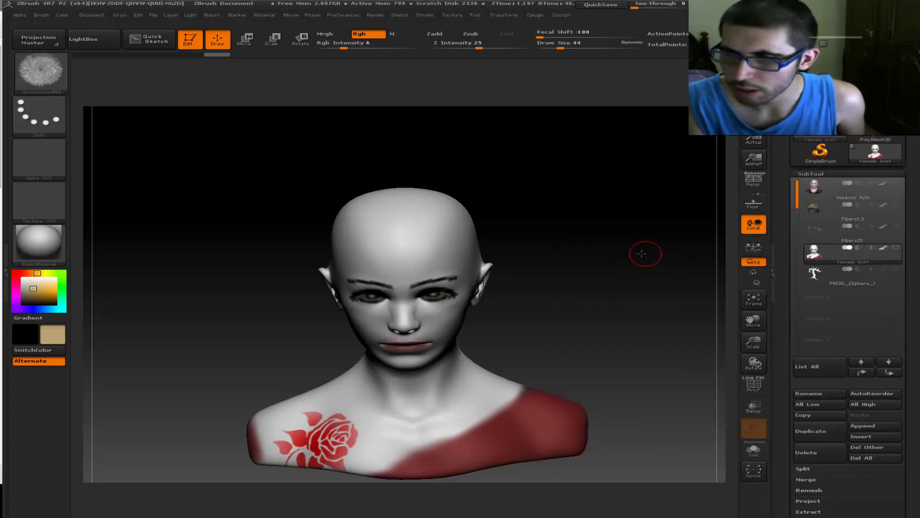
- Set draw size to 80 and mask the forehead and top of the skull
mouse_move(645, 253)
left_mouse_down()
mouse_move(645, 315)
mouse_move(646, 261)
mouse_move(615, 237)
left_mouse_up()
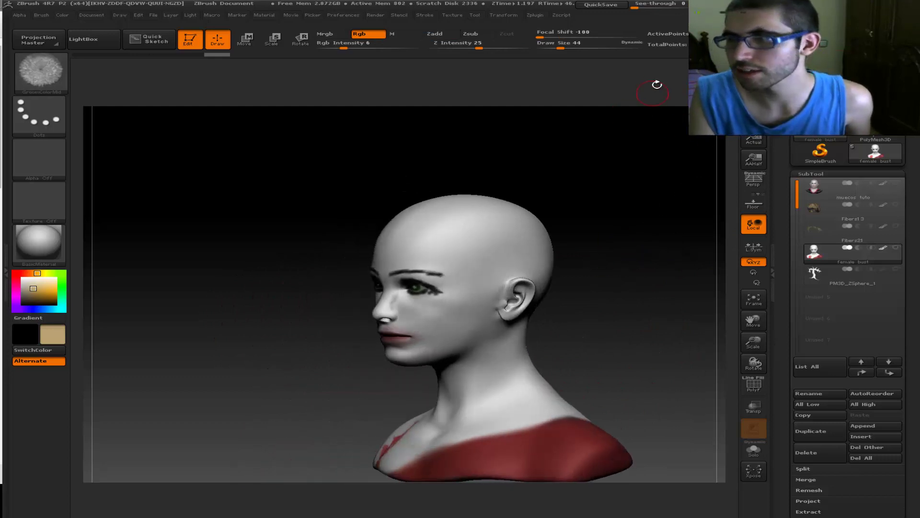
left_click_drag(574, 49, 580, 50)
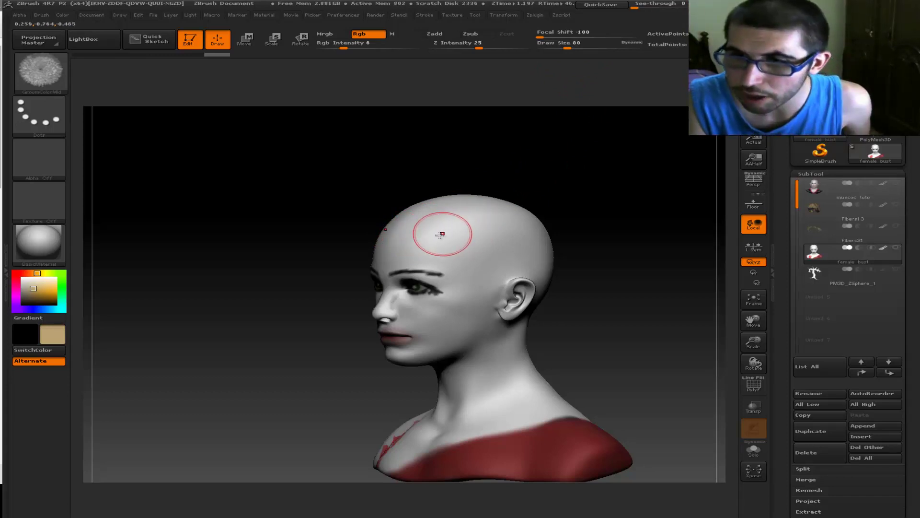
mouse_move(410, 235)
left_mouse_down("ctrl")
mouse_move(531, 251)
mouse_move(474, 211)
mouse_move(408, 201)
mouse_move(465, 191)
left_mouse_up("ctrl")
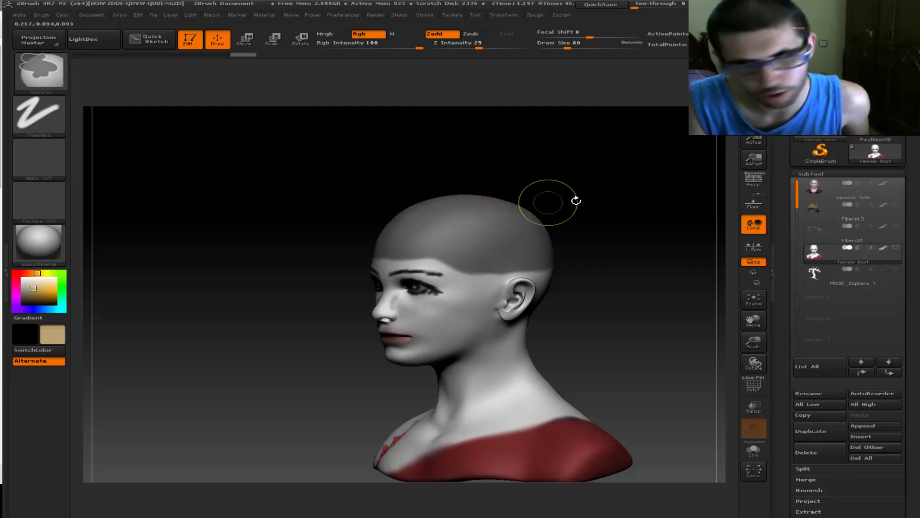
mouse_move(544, 199)
left_mouse_down()
mouse_move(602, 219)
mouse_move(560, 216)
mouse_move(476, 252)
mouse_move(499, 283)
mouse_move(469, 250)
mouse_move(523, 287)
mouse_move(433, 275)
mouse_move(414, 288)
mouse_move(482, 293)
left_mouse_up()
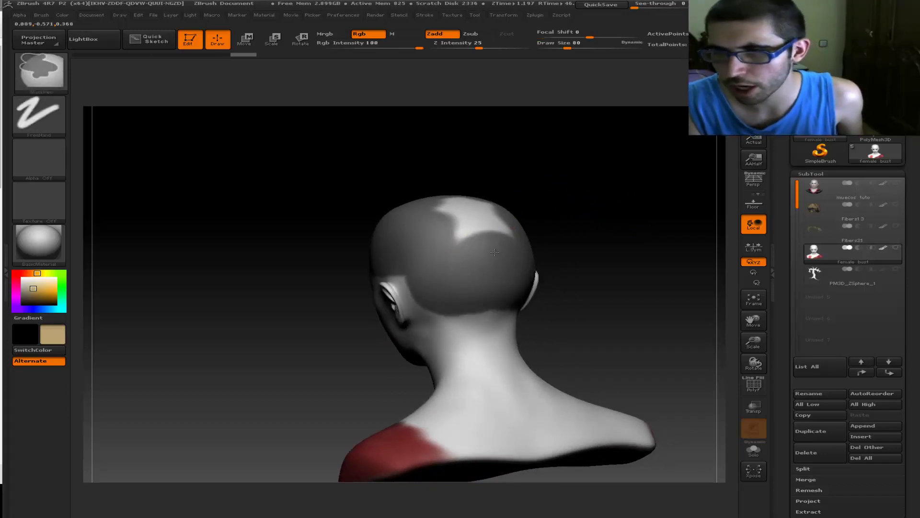
left_click_drag(495, 252, 451, 200, "ctrl")
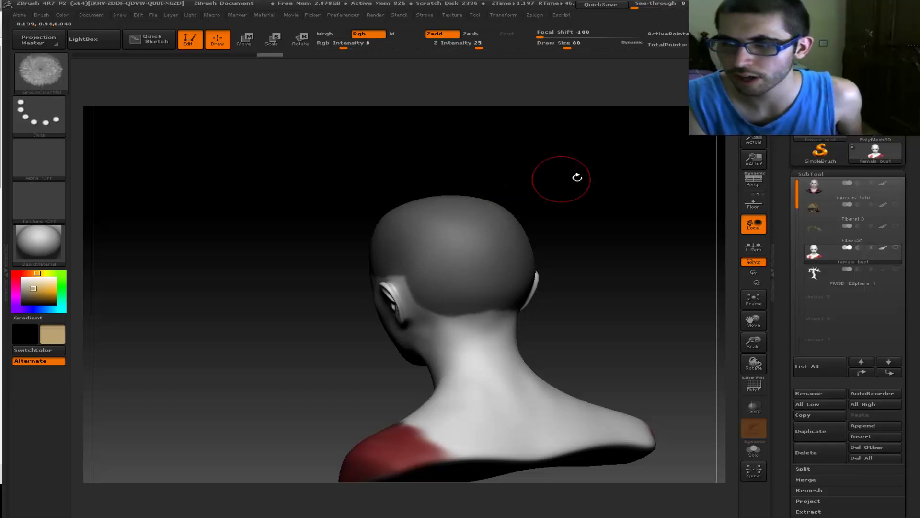
- Check the MaskPen brush from the right profile and reduce draw size to 31
left_click_drag(577, 177, 526, 209)
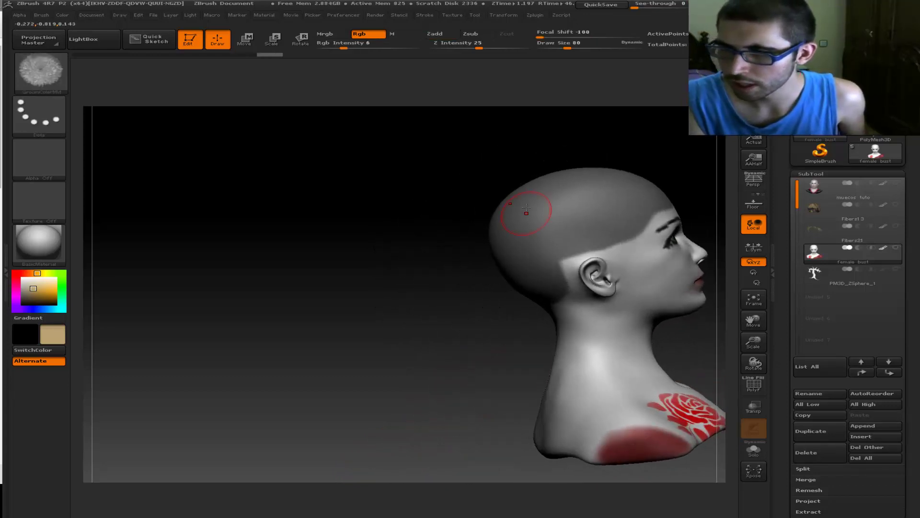
key("ctrl")
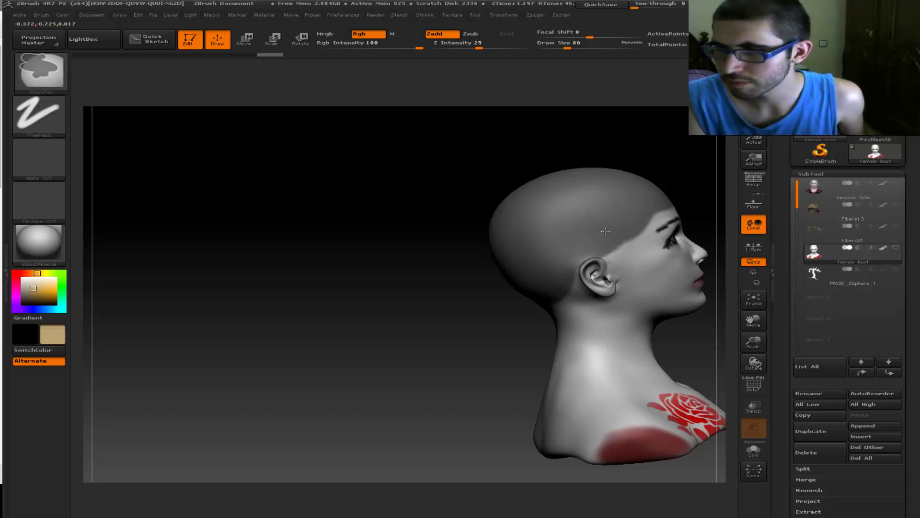
left_click_drag(578, 48, 563, 48)
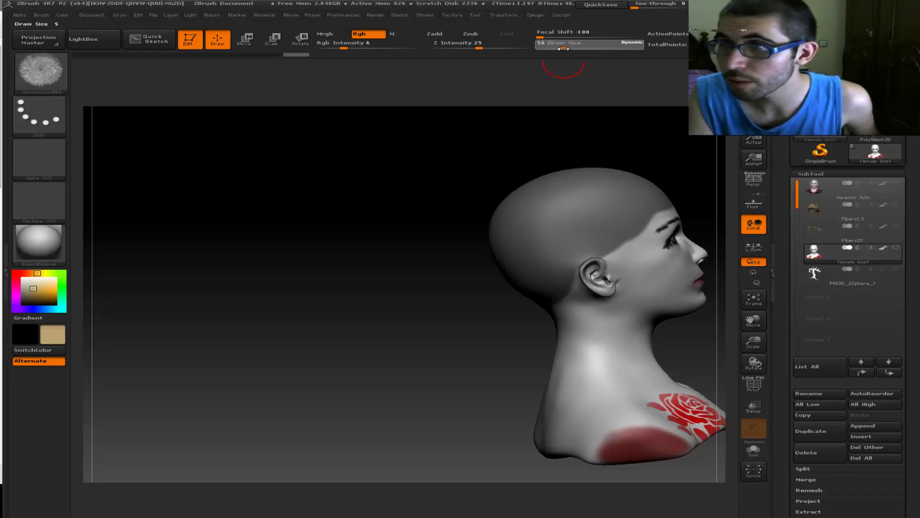
key("ctrl")
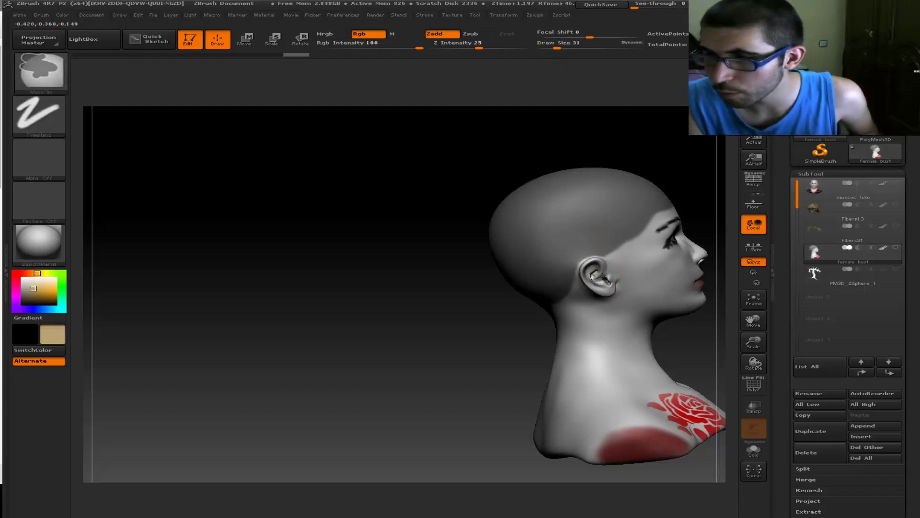
left_click_drag(396, 293, 690, 360)
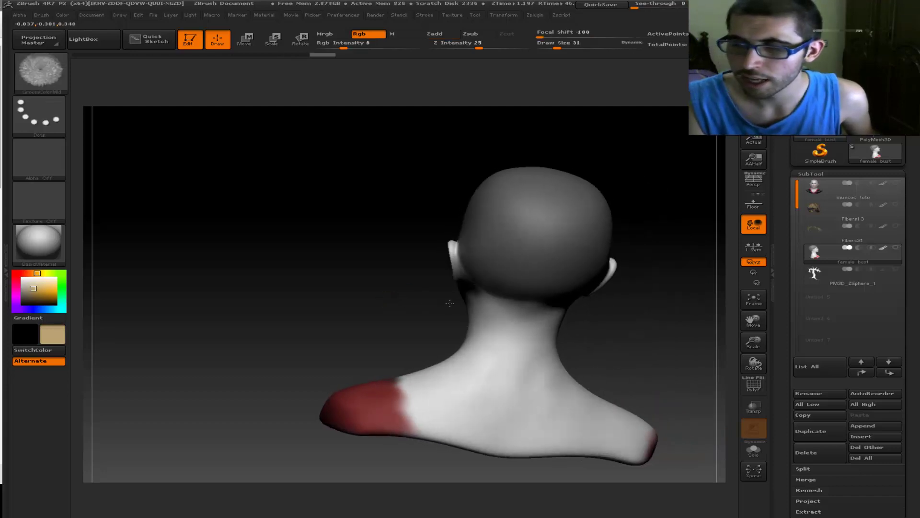
- Turn on PolyF, select the bust, and step it down to subdivision level 1
left_click(755, 383)
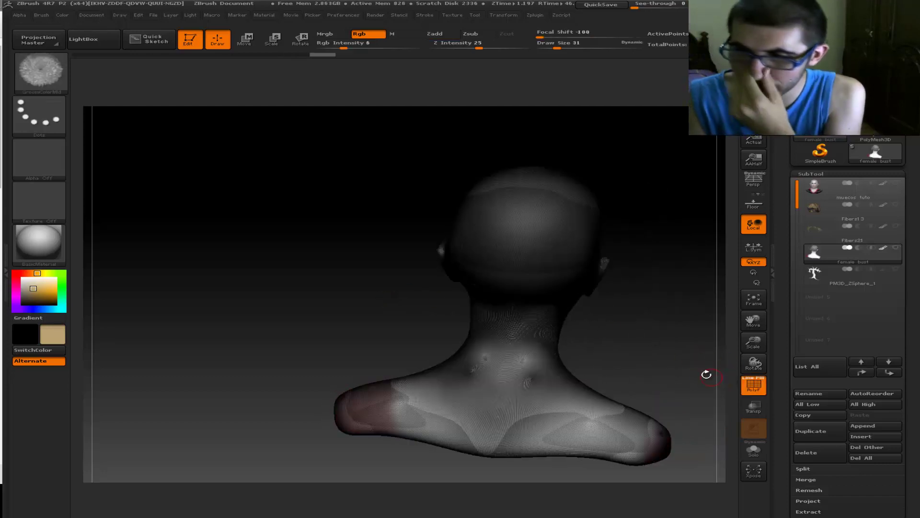
mouse_move(669, 355)
left_mouse_down()
mouse_move(659, 352)
mouse_move(698, 333)
mouse_move(736, 335)
mouse_move(614, 329)
left_mouse_up()
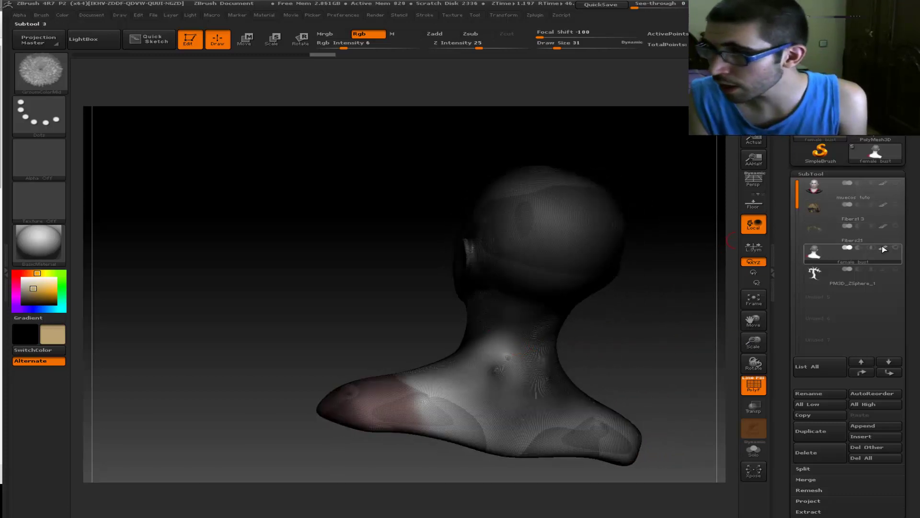
left_click_drag(623, 307, 749, 313)
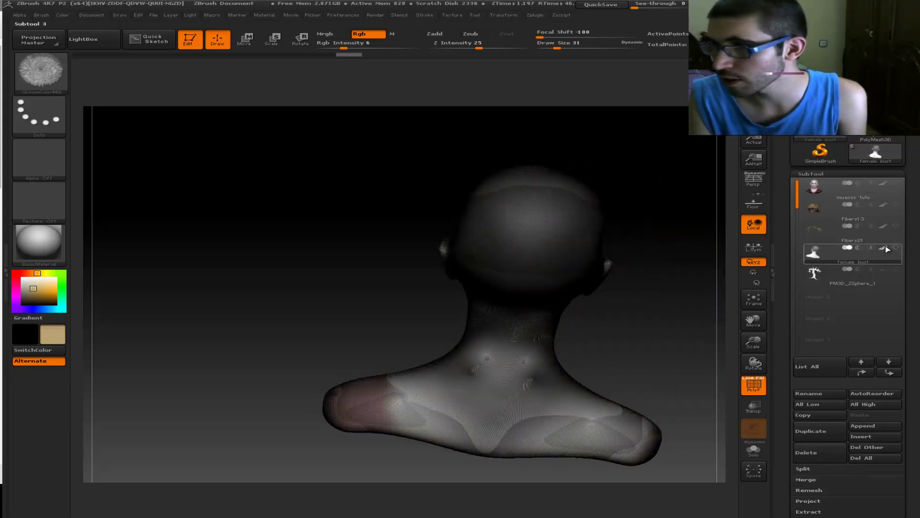
mouse_move(852, 251)
left_click(886, 249)
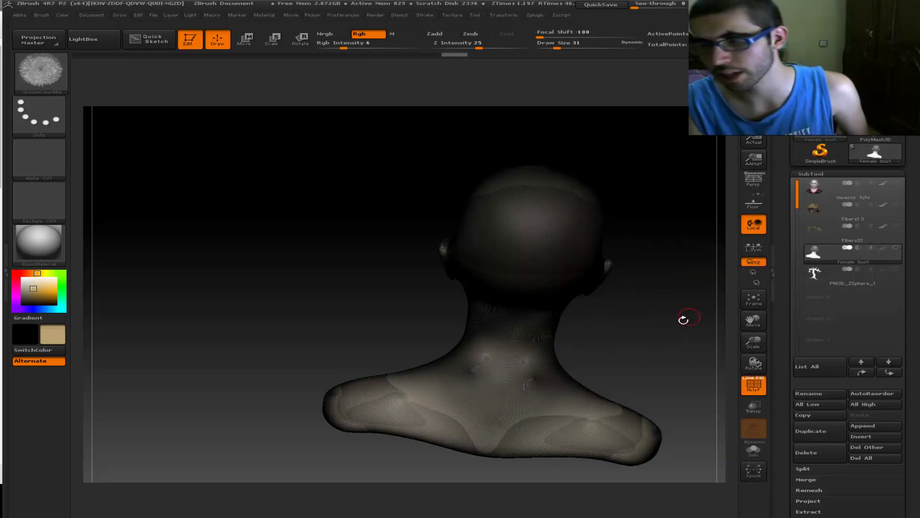
left_click_drag(683, 319, 656, 317)
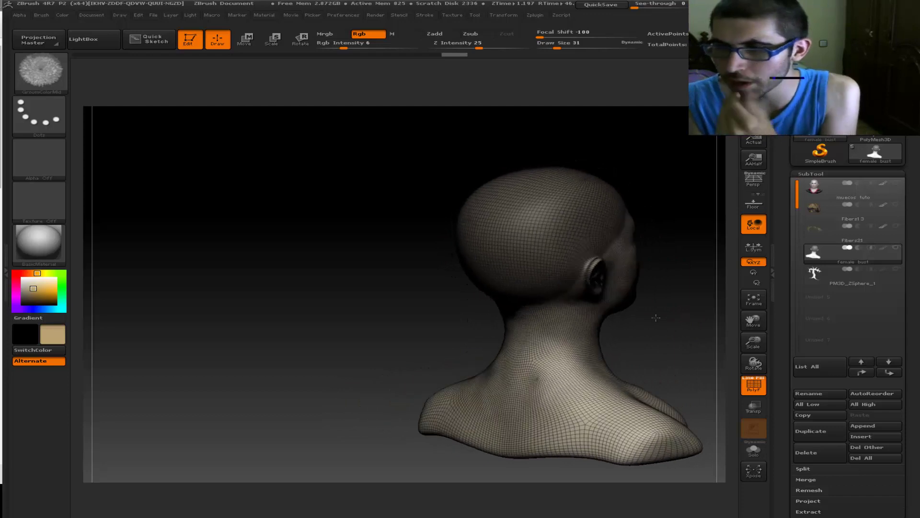
left_click_drag(704, 278, 710, 274)
left_click(822, 173)
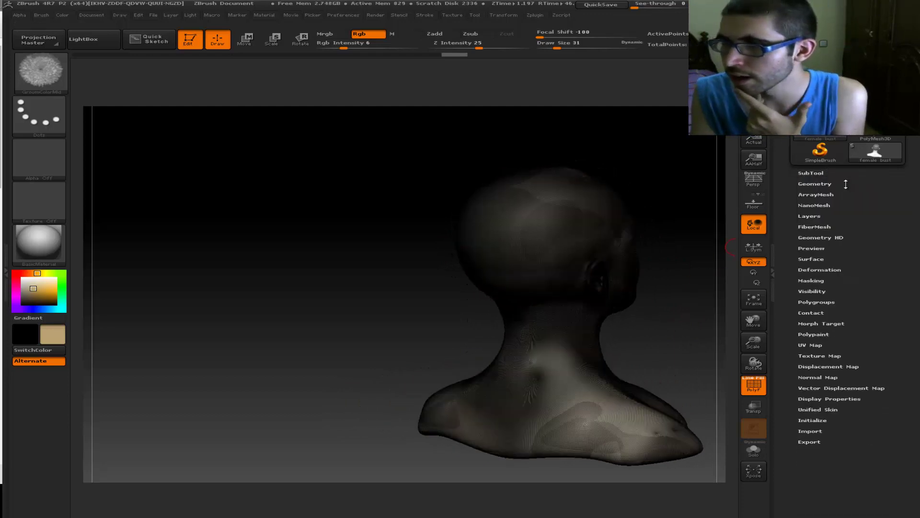
left_click(827, 183)
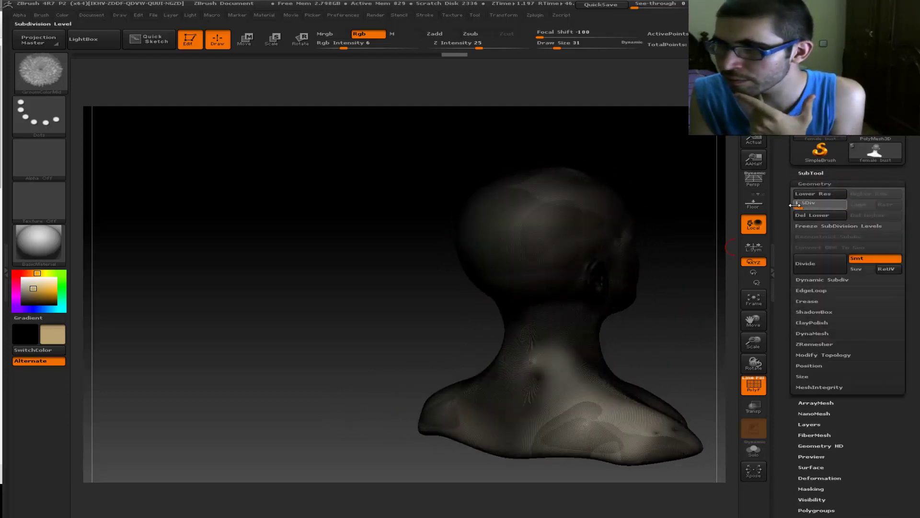
mouse_move(792, 205)
left_mouse_down()
mouse_move(693, 237)
mouse_move(729, 287)
left_mouse_up()
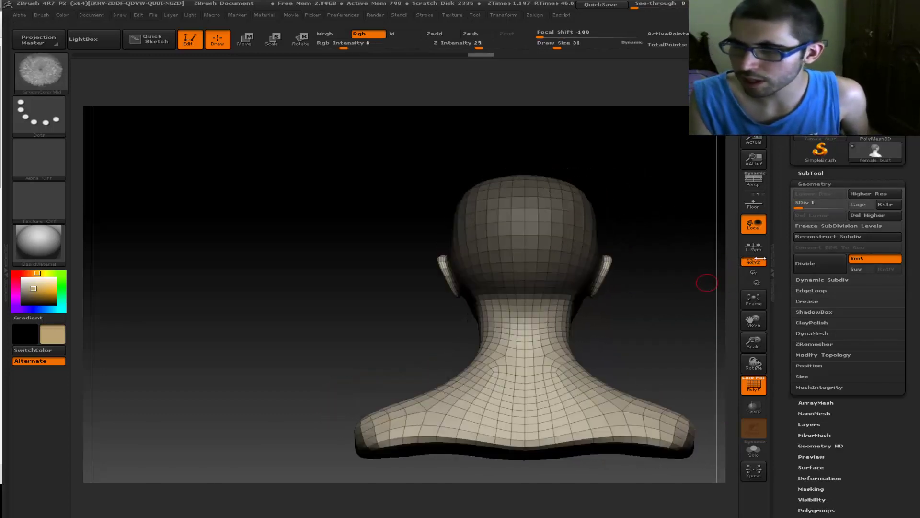
left_click(824, 184)
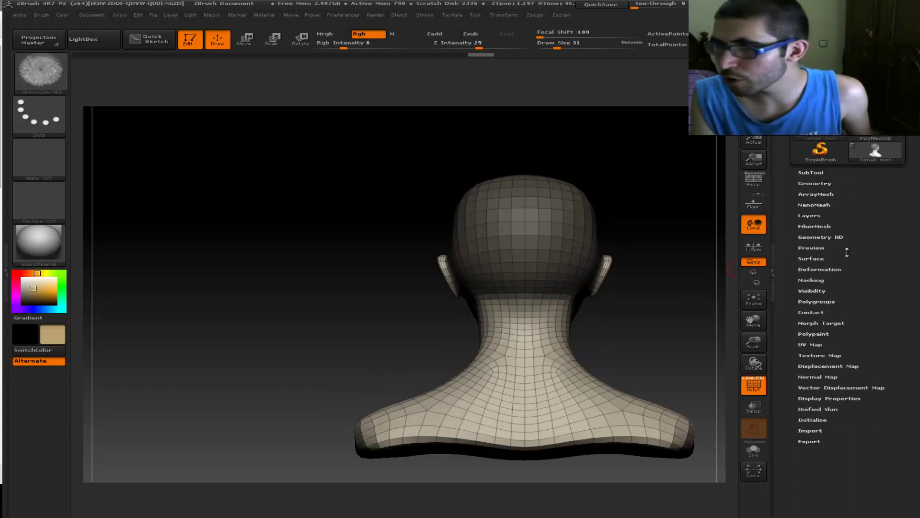
- Mask the top and back of the head and group it with Ctrl+W as a purple scalp polygroup
left_click(821, 282)
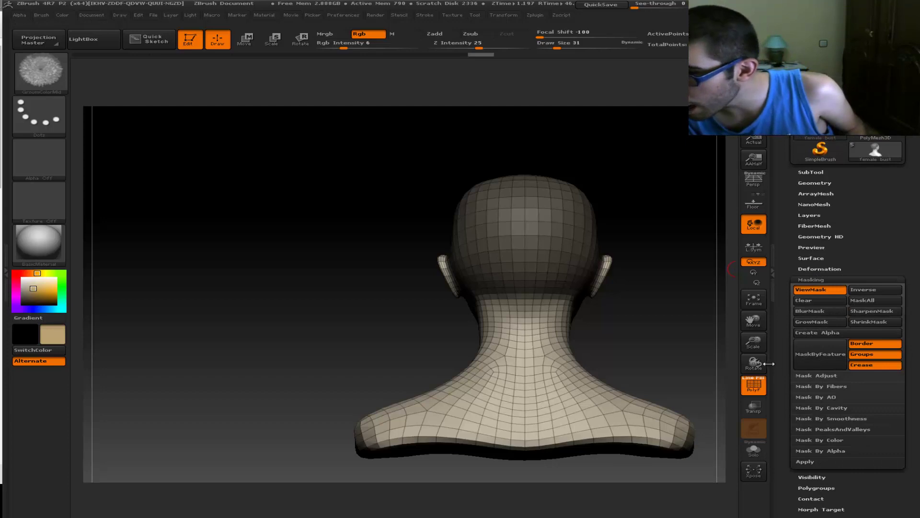
left_click(823, 277)
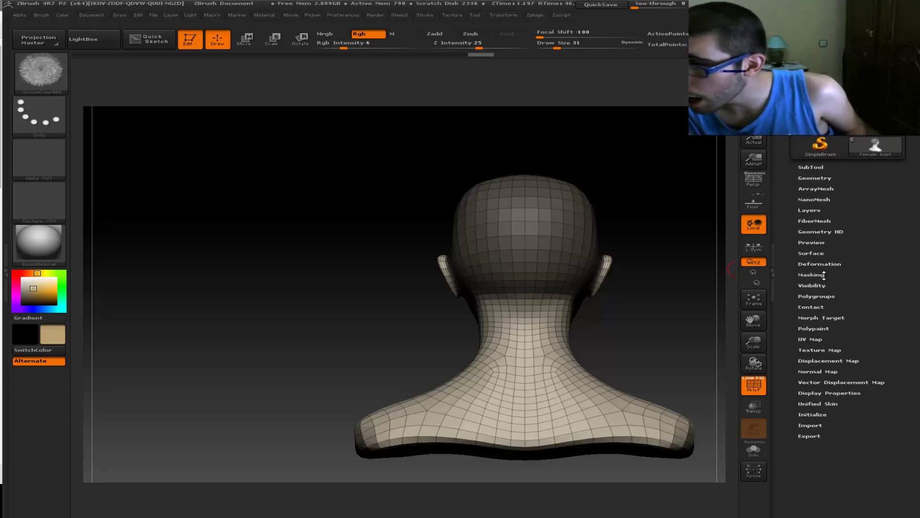
left_click(832, 297)
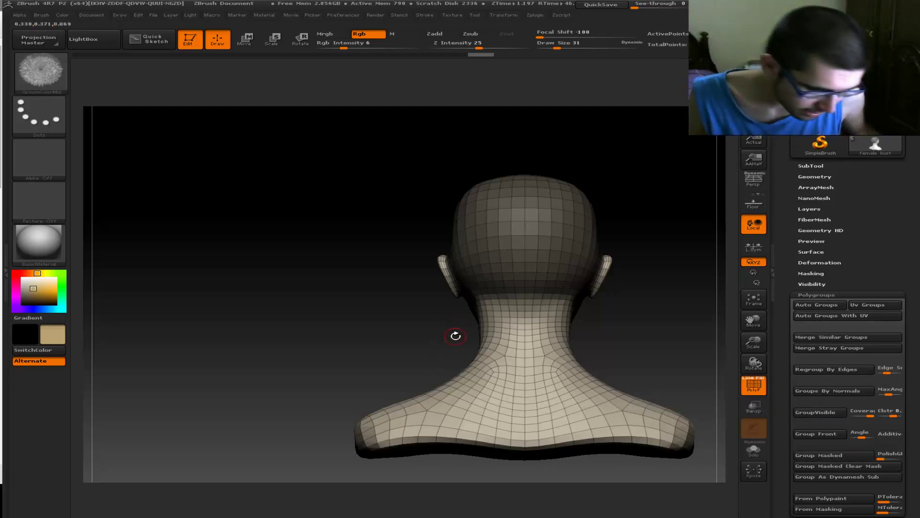
key("ctrl")
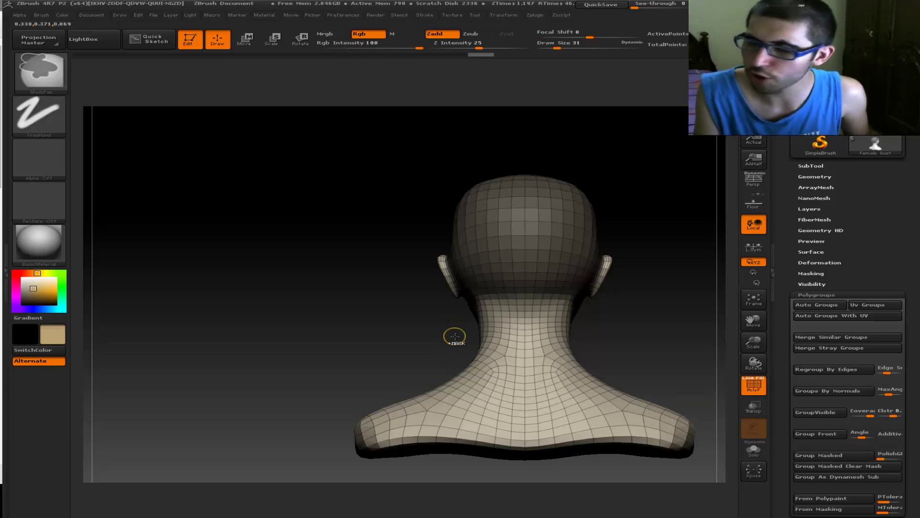
key("ctrl+w")
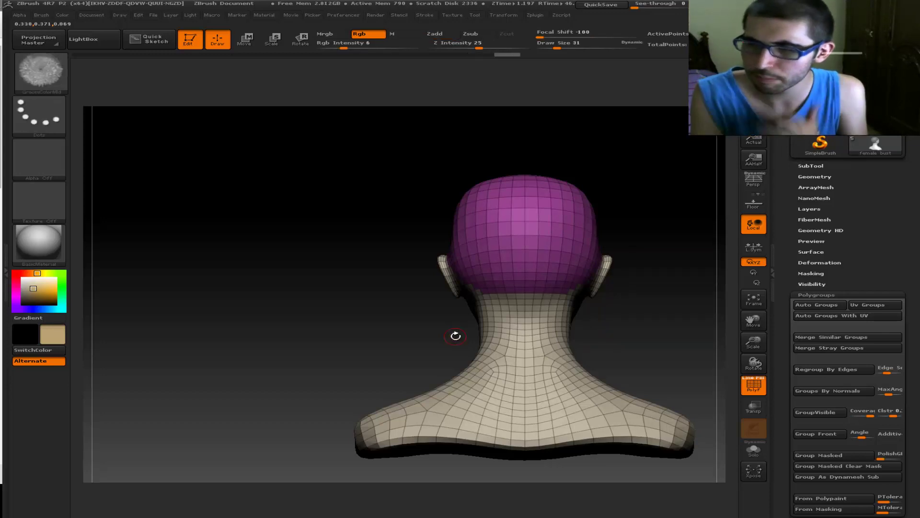
mouse_move(230, 309)
left_mouse_down()
mouse_move(329, 329)
mouse_move(266, 333)
mouse_move(216, 321)
left_mouse_up()
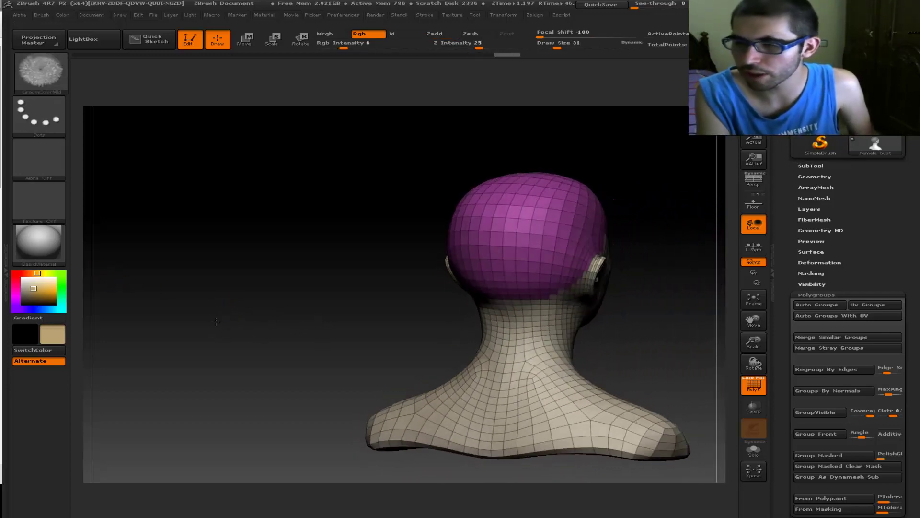
- Hide everything except the purple scalp polygroup, then rotate the view to check the isolated scalp
left_click(532, 347, "ctrl+shift")
left_click(623, 352, "ctrl+shift")
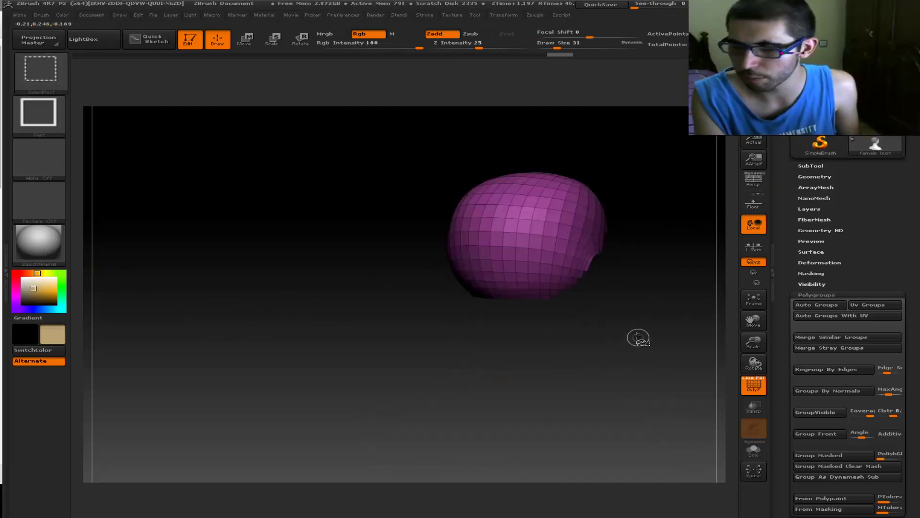
left_click(666, 346, "ctrl+shift")
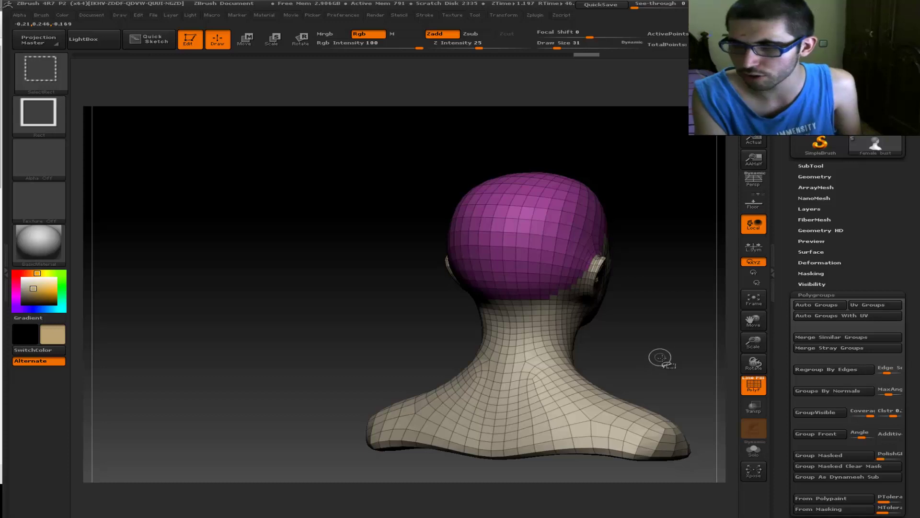
left_click(533, 256, "ctrl+shift")
left_click(668, 314, "ctrl+shift")
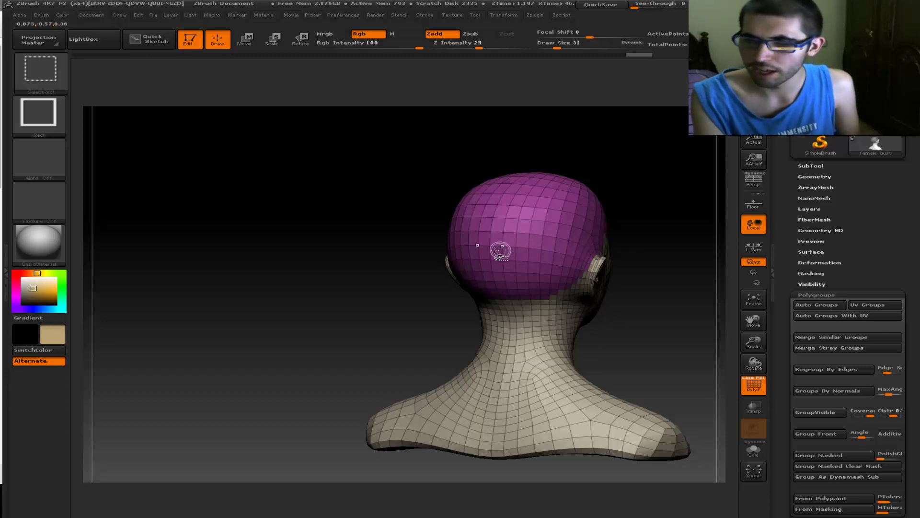
left_click(526, 247, "ctrl+shift")
left_click_drag(625, 337, 641, 354)
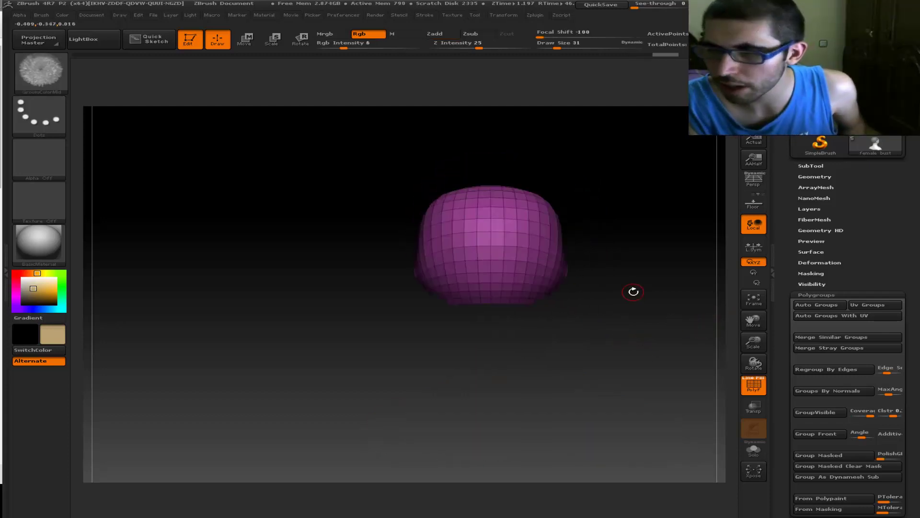
mouse_move(555, 164)
left_mouse_down()
mouse_move(611, 160)
mouse_move(605, 185)
mouse_move(612, 174)
left_mouse_up()
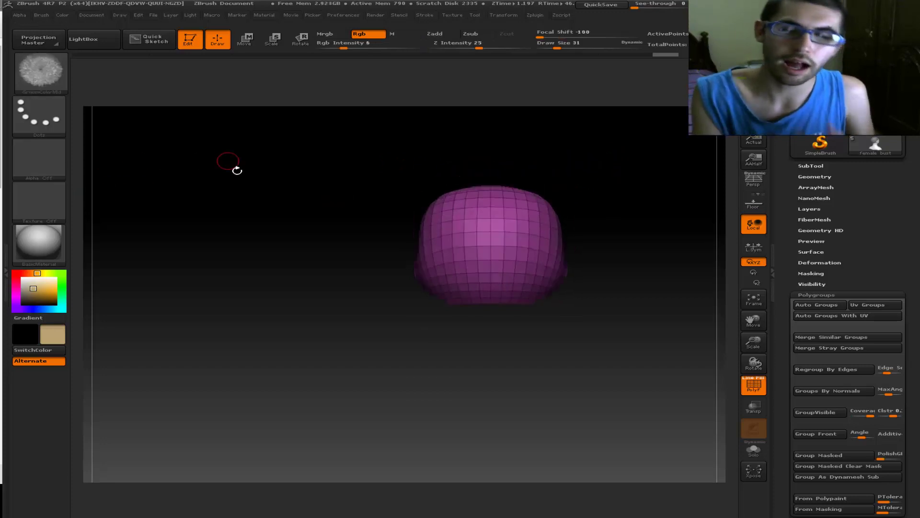
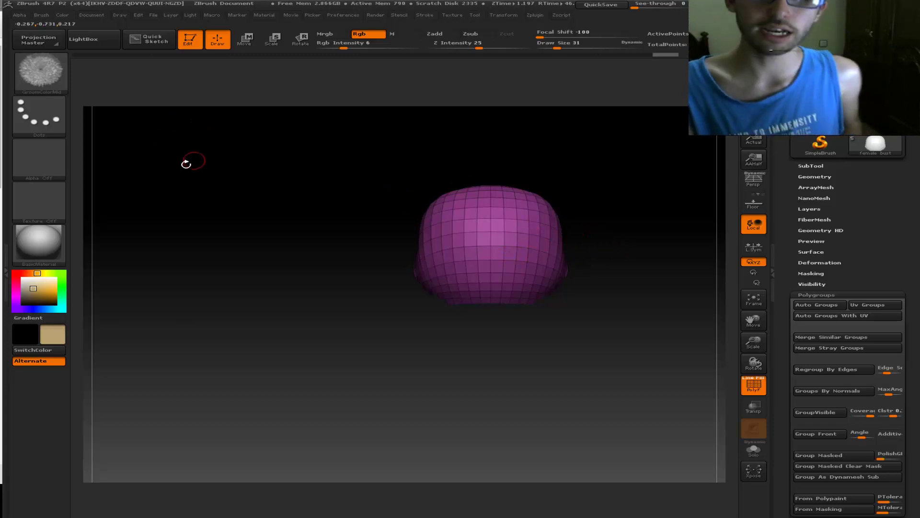
- Try a SliceCurve vertical cut down the mesh centre; it is cancelled by the subdivision-levels warning
key("ctrl+shift")
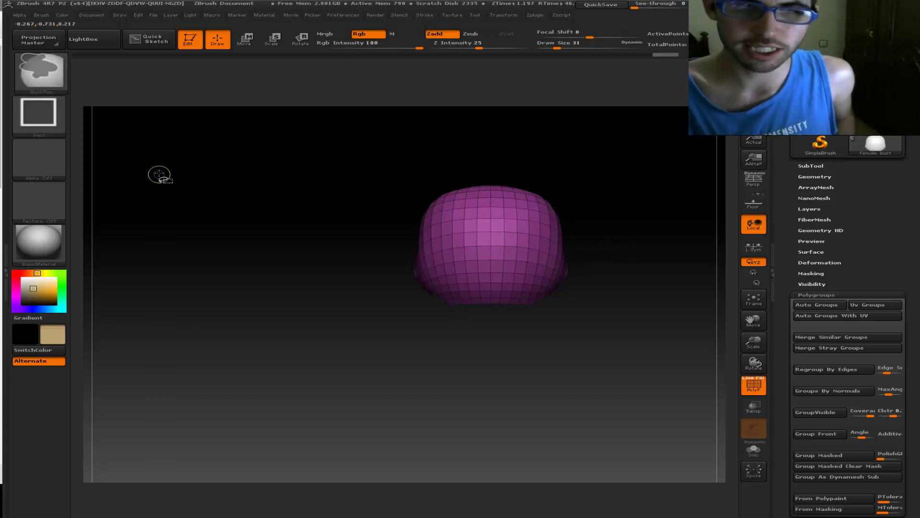
left_click(40, 70)
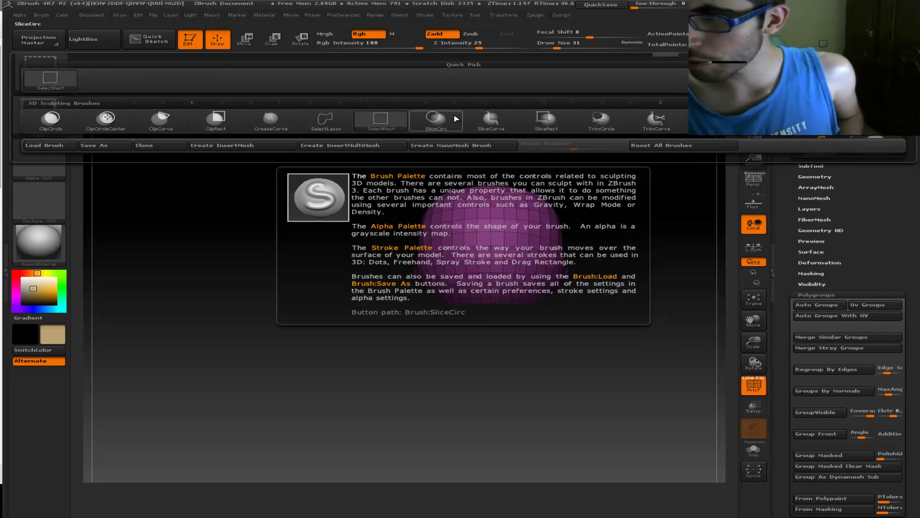
left_click(491, 117)
key("ctrl+shift")
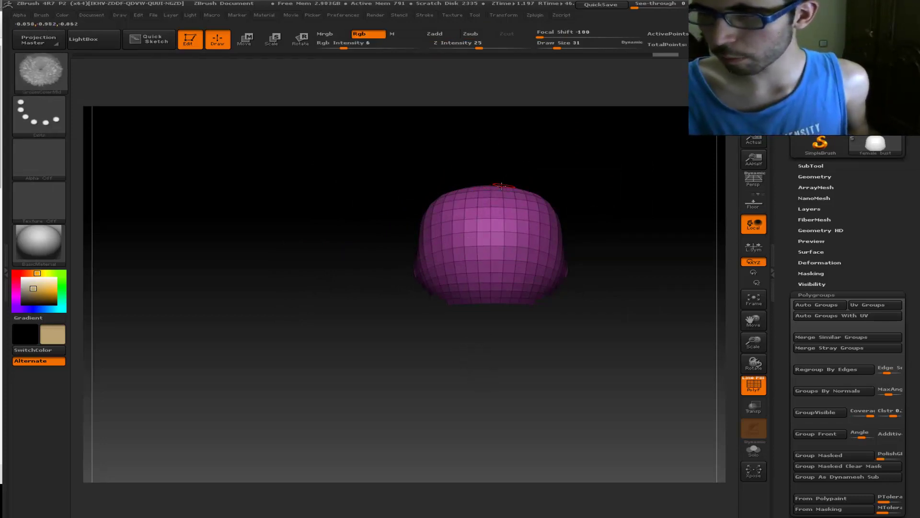
key("ctrl+shift")
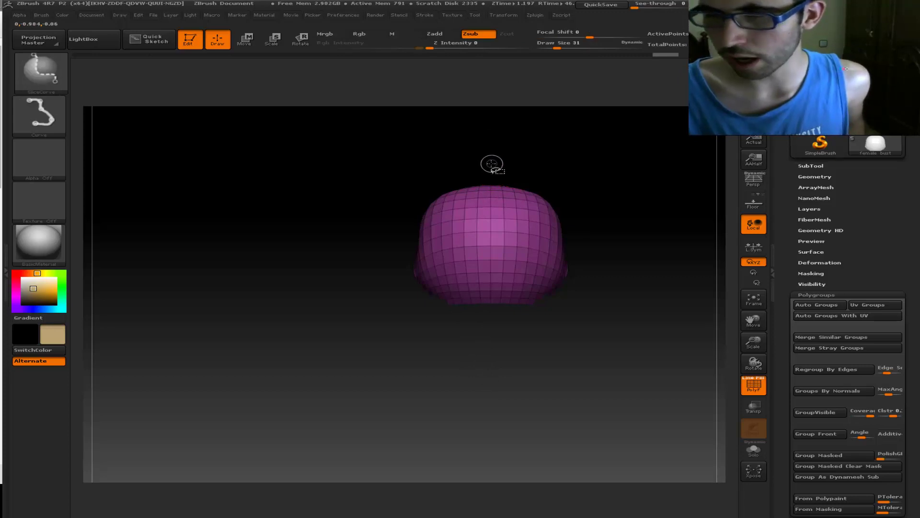
left_click_drag(486, 170, 485, 291, "ctrl+shift")
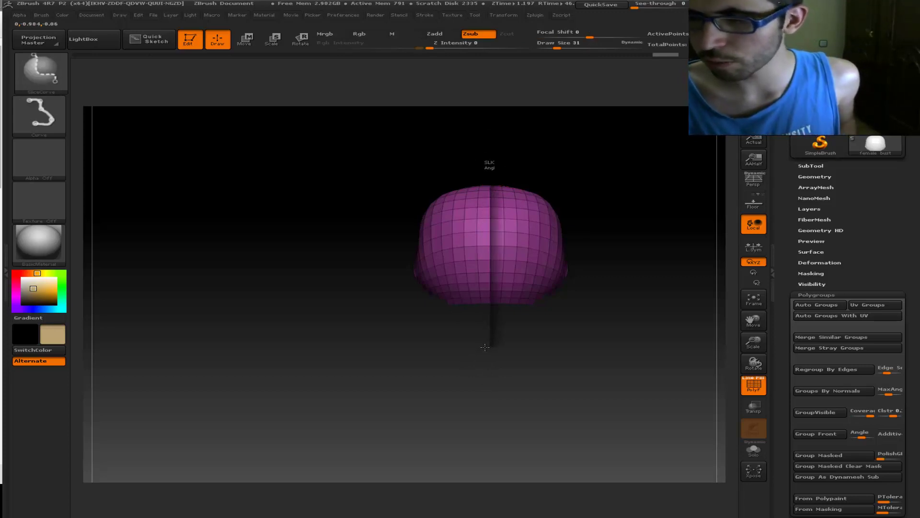
left_click_drag(484, 348, 484, 348, "ctrl+shift")
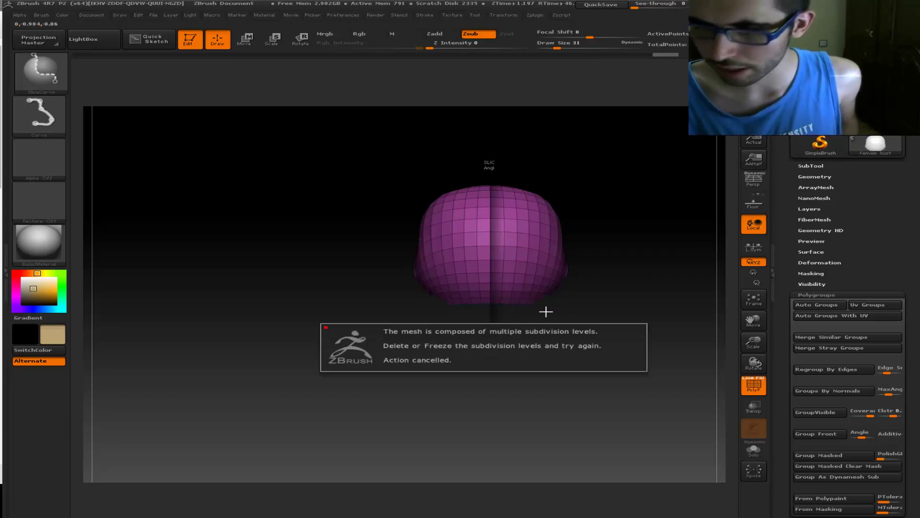
- Delete the mesh's lower subdivision levels with Del Lower in Tool > Geometry
left_click(825, 177)
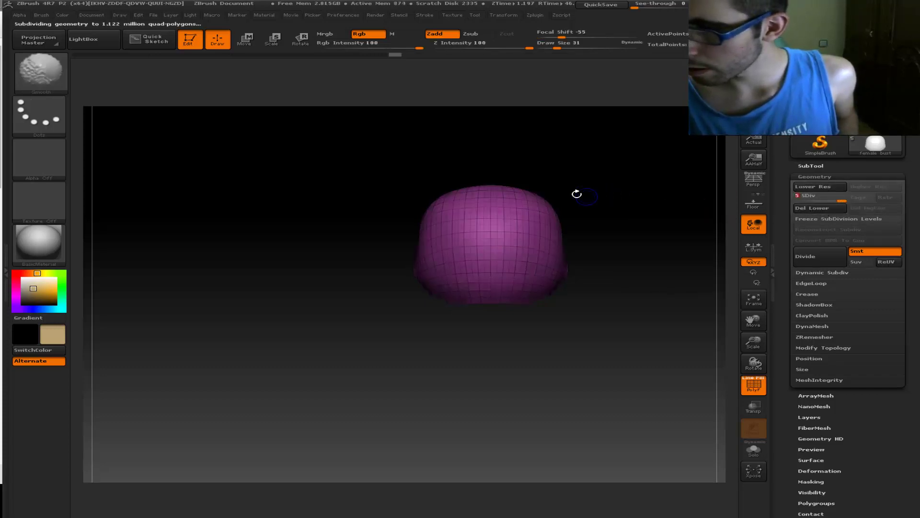
key("ctrl+shift")
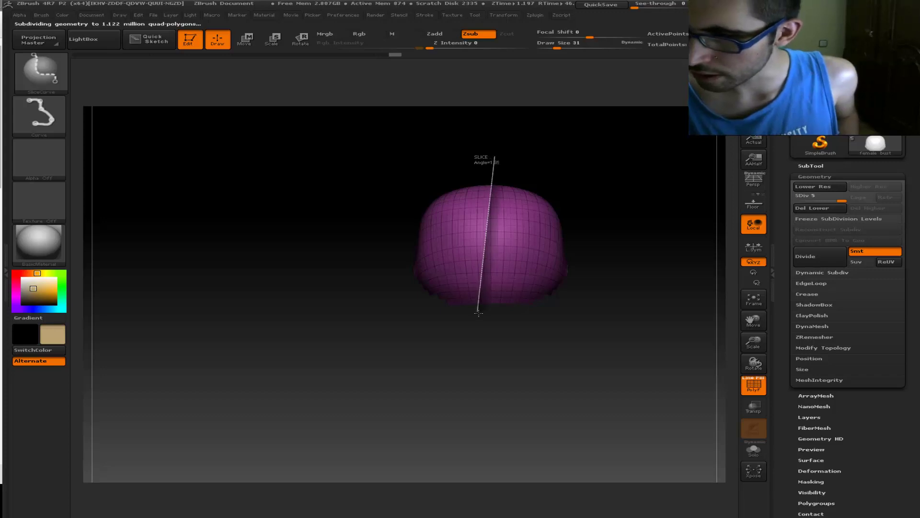
left_click_drag(482, 182, 494, 317, "ctrl+shift")
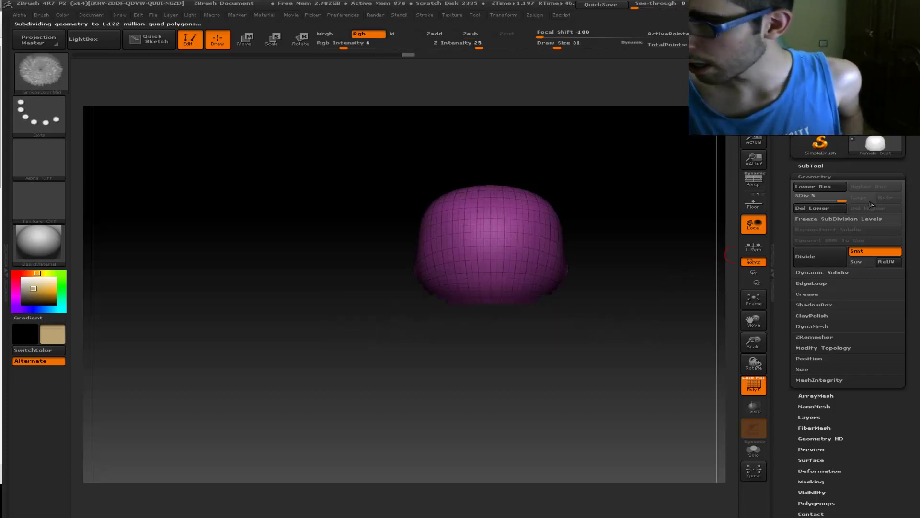
left_click(802, 209)
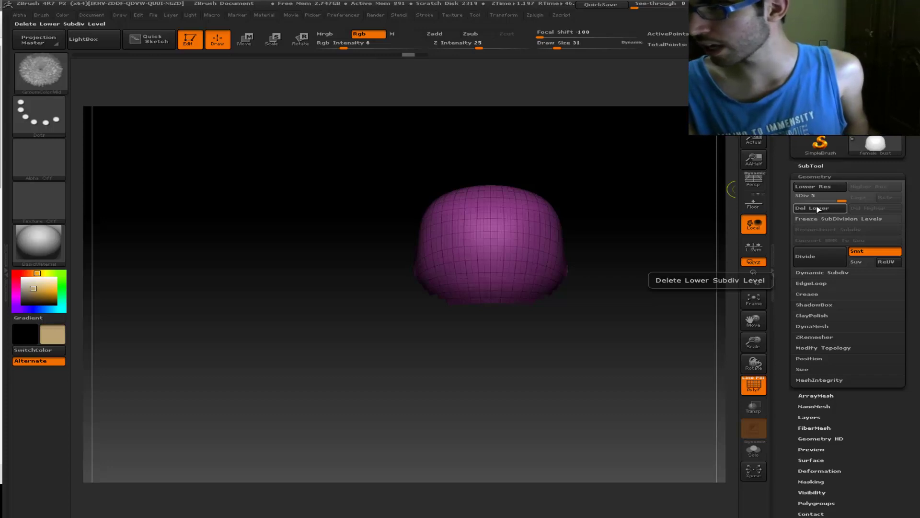
left_click(821, 207)
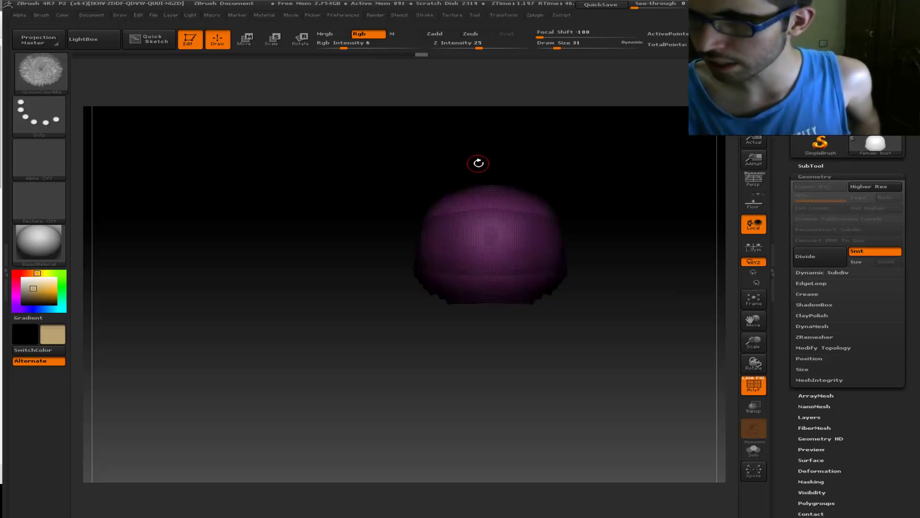
- Cut the mesh with a vertical SliceCurve line down the middle and a lower horizontal band
key("ctrl+shift")
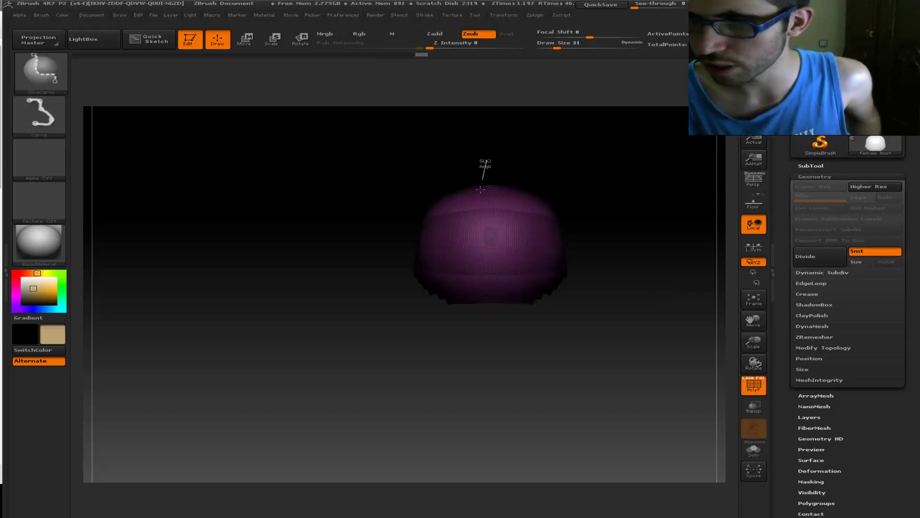
left_click_drag(483, 290, 487, 322, "ctrl+shift")
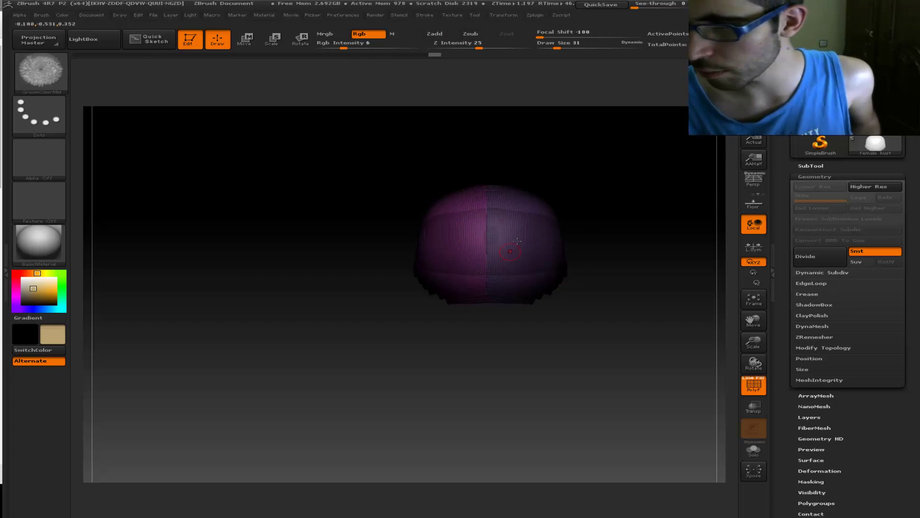
key("ctrl+shift")
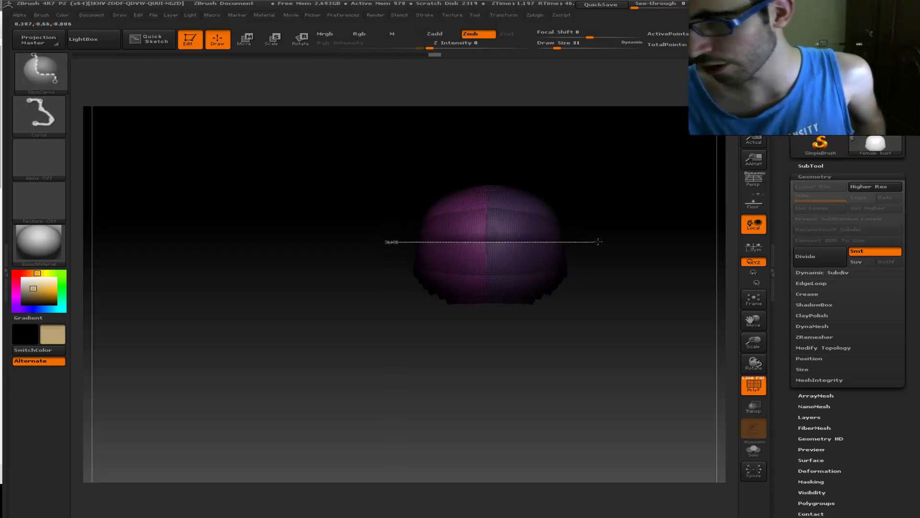
left_click_drag(621, 241, 621, 242, "ctrl+shift")
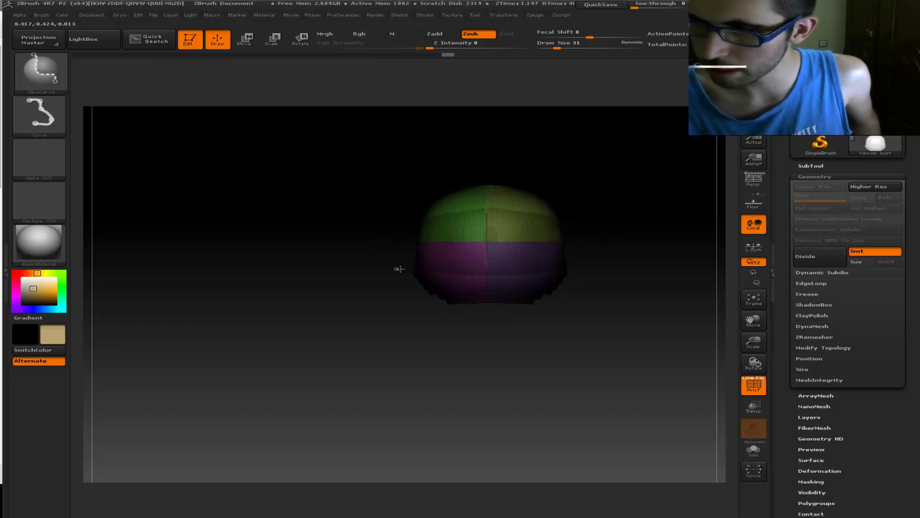
left_click_drag(606, 267, 606, 267, "ctrl+shift")
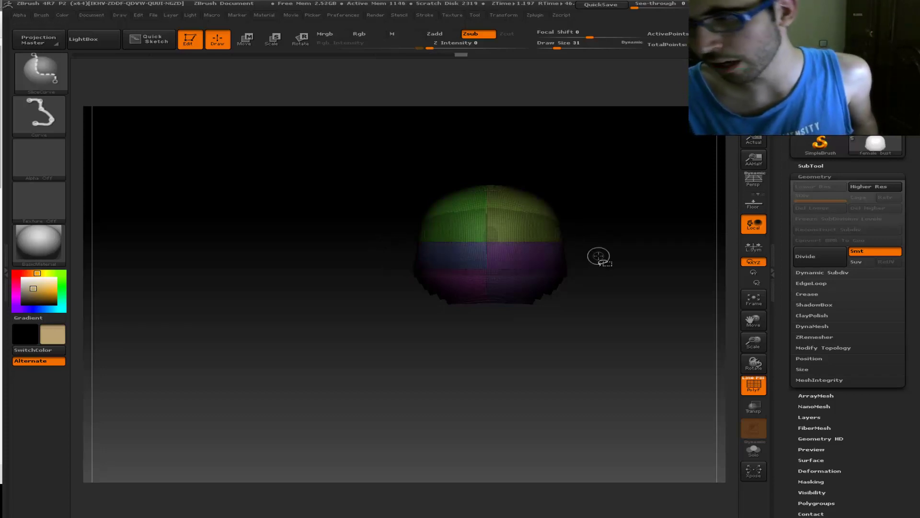
mouse_move(647, 302)
left_mouse_down()
mouse_move(651, 263)
mouse_move(642, 374)
left_mouse_up()
- Add more horizontal SliceCurve cuts across the upper sphere, rotating between cuts
key("ctrl+shift")
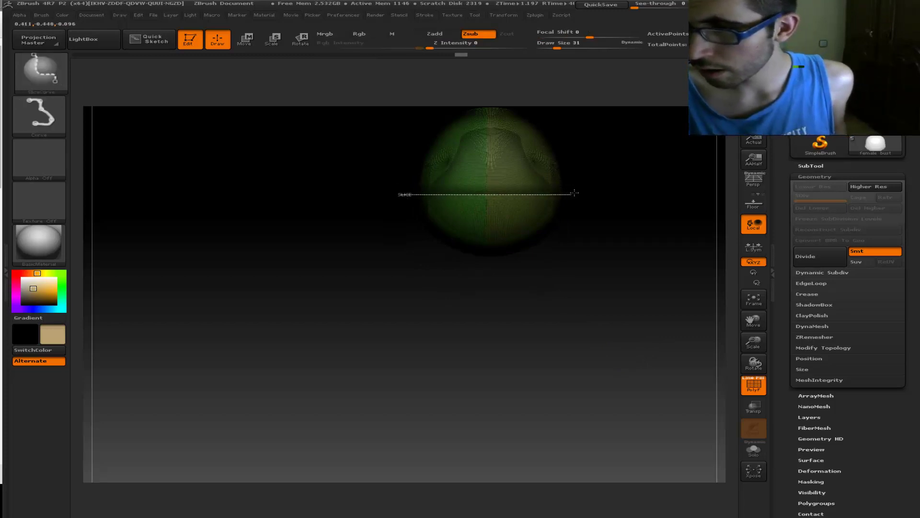
left_click_drag(561, 194, 575, 195)
mouse_move(626, 244)
left_mouse_down()
mouse_move(612, 172)
mouse_move(633, 257)
mouse_move(615, 243)
mouse_move(674, 242)
mouse_move(653, 243)
mouse_move(634, 258)
left_mouse_up()
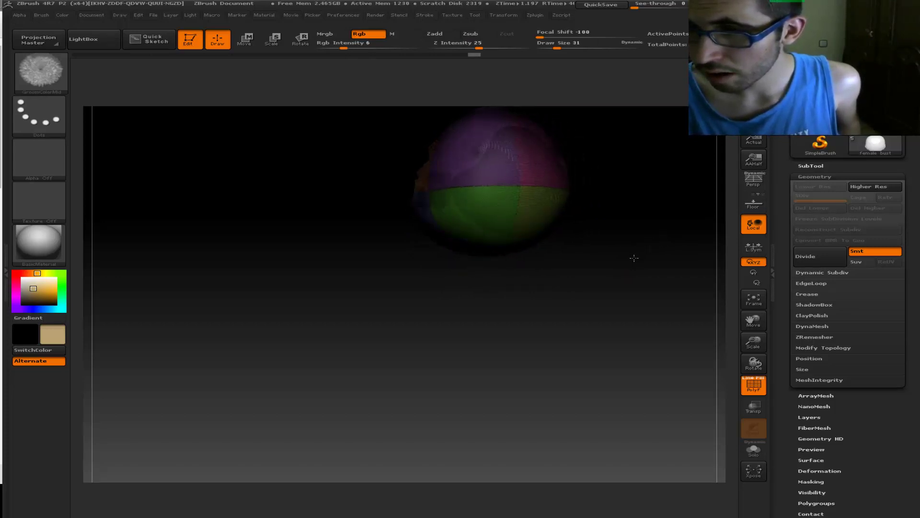
left_click(466, 185, "ctrl+shift")
mouse_move(621, 200)
left_mouse_down()
mouse_move(629, 220)
mouse_move(648, 215)
left_mouse_up()
left_click(630, 220, "ctrl+shift")
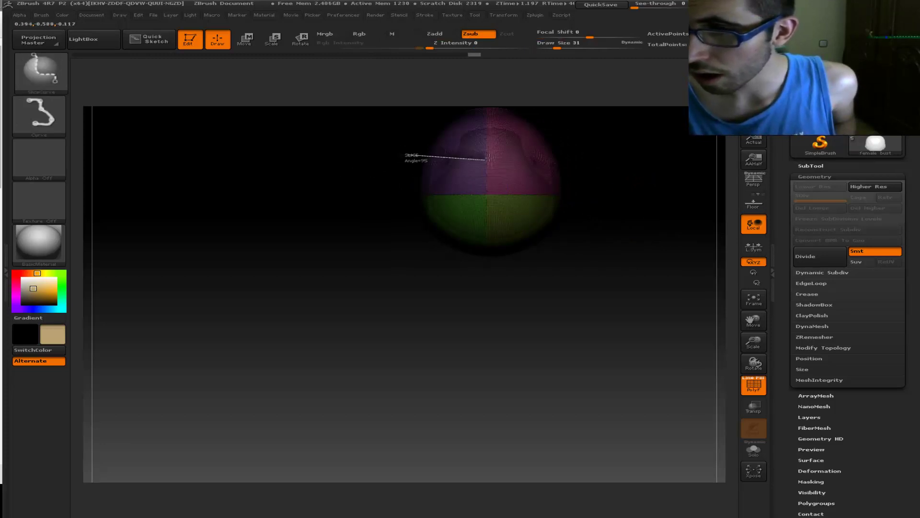
left_click_drag(488, 158, 600, 153, "ctrl+shift")
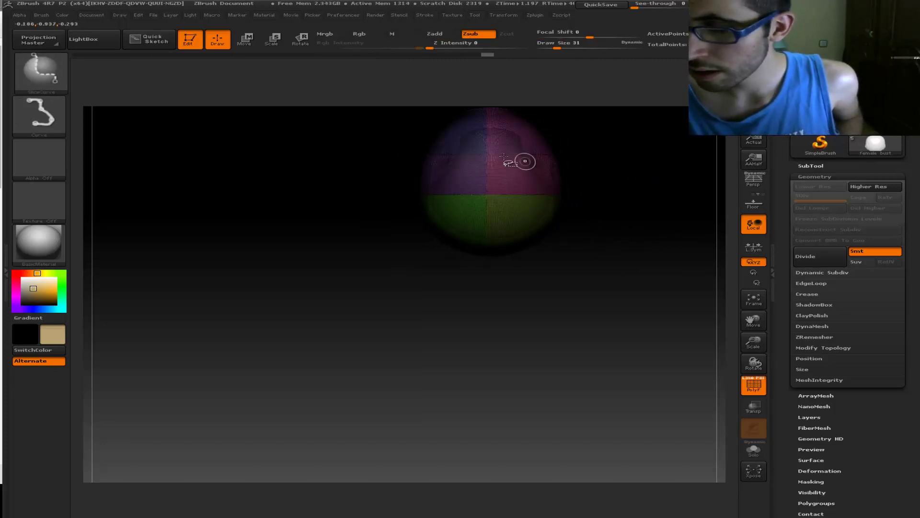
mouse_move(592, 259)
left_mouse_down()
mouse_move(602, 189)
mouse_move(559, 188)
left_mouse_up()
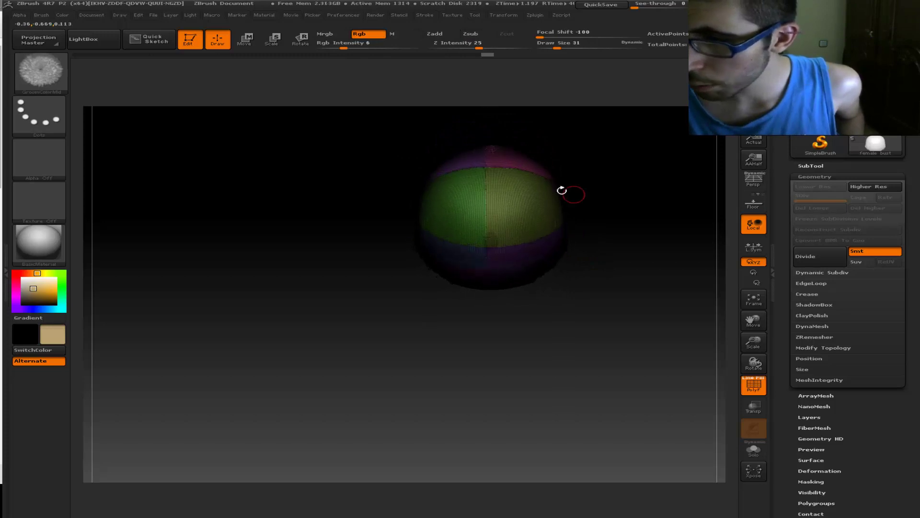
key("ctrl+shift")
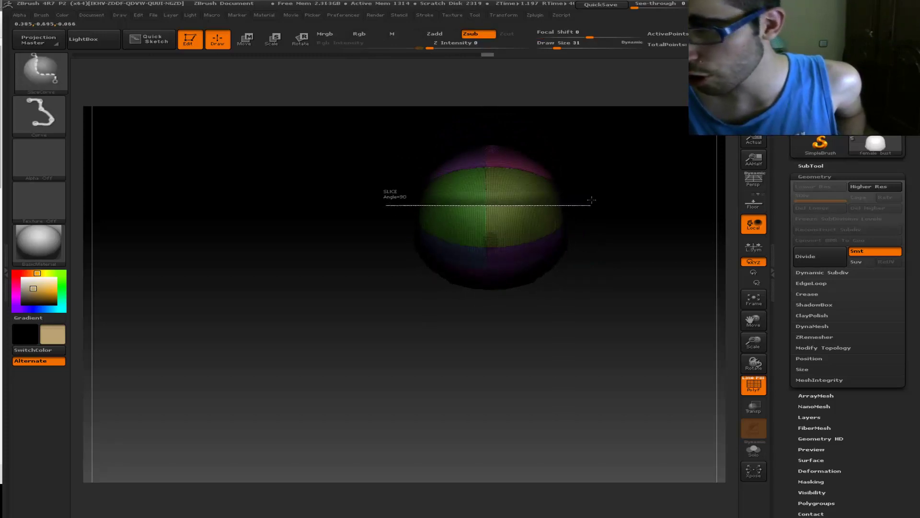
mouse_move(633, 214)
left_mouse_down("ctrl+shift")
mouse_move(653, 230)
mouse_move(671, 188)
mouse_move(647, 171)
mouse_move(703, 212)
mouse_move(674, 208)
mouse_move(633, 269)
mouse_move(588, 277)
mouse_move(595, 250)
mouse_move(619, 236)
left_mouse_up("ctrl+shift")
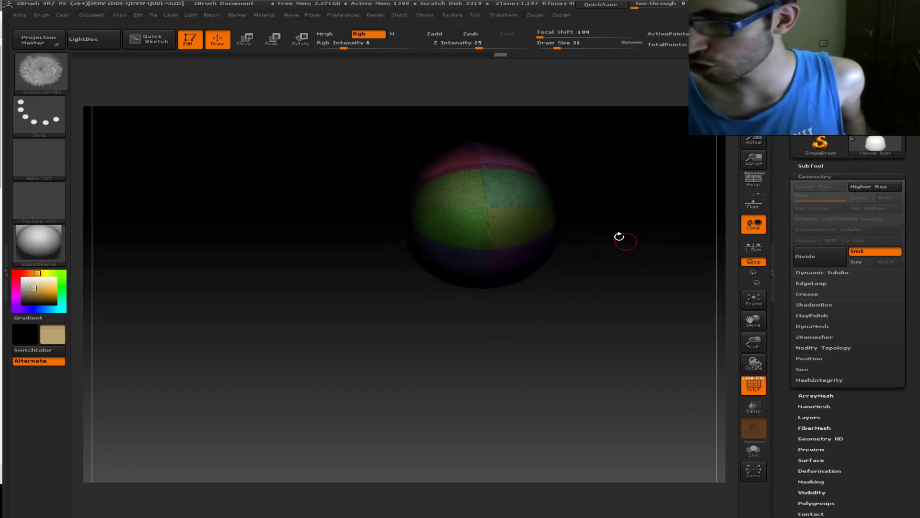
- Hide and reveal sphere parts with SelectRect, and turn off the polygroup wireframe
left_click(41, 69, "ctrl+shift")
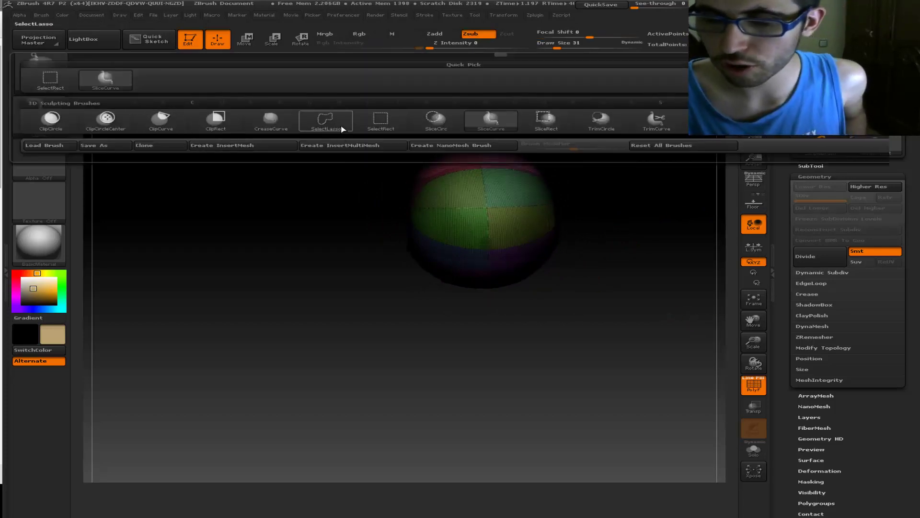
left_click(382, 128)
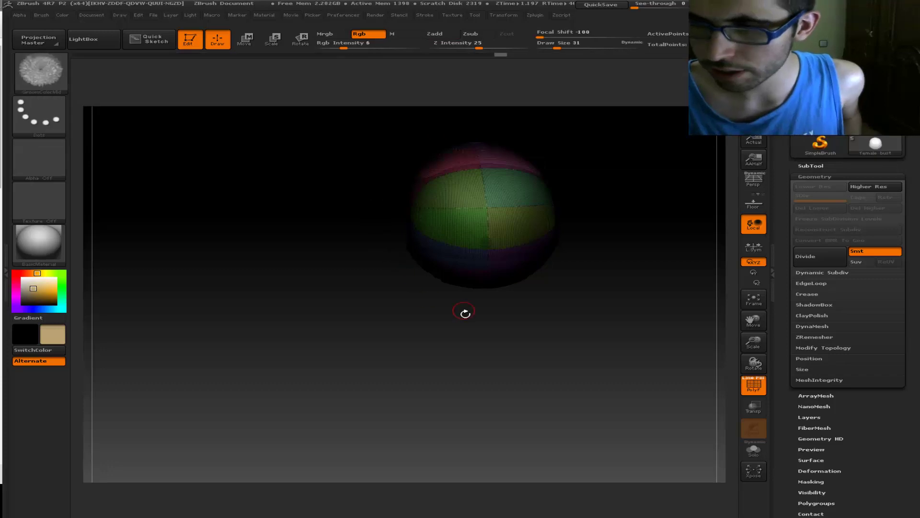
left_click(519, 235, "ctrl+alt+shift")
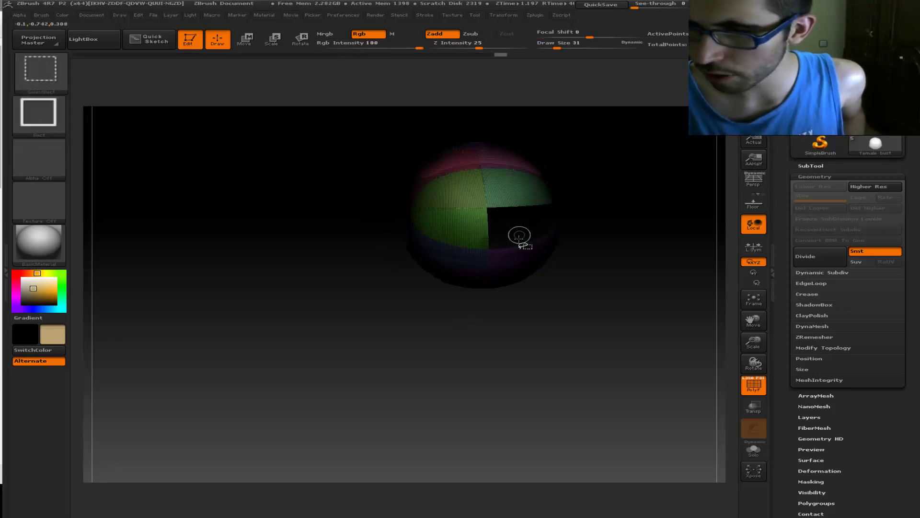
left_click(583, 294, "ctrl+shift")
mouse_move(637, 320)
left_mouse_down()
mouse_move(585, 294)
mouse_move(619, 301)
mouse_move(671, 345)
left_mouse_up()
left_click(551, 343, "ctrl+shift")
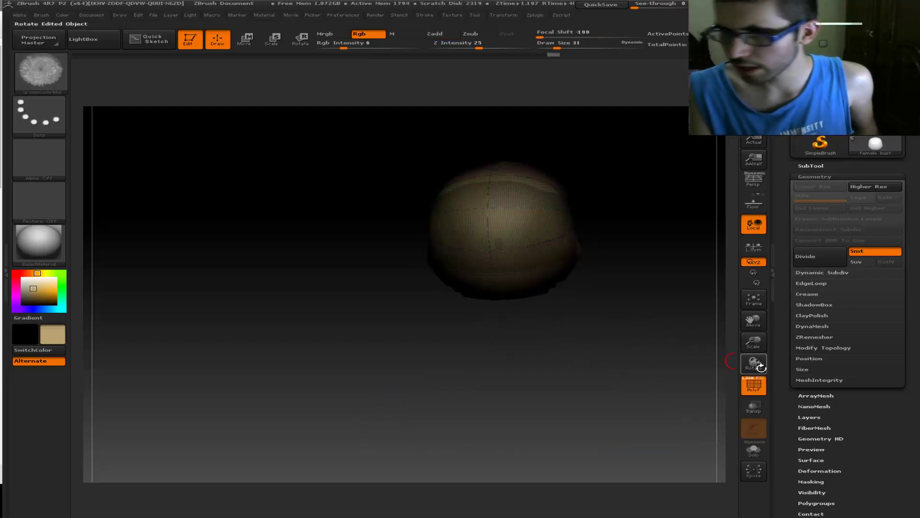
left_click(754, 387)
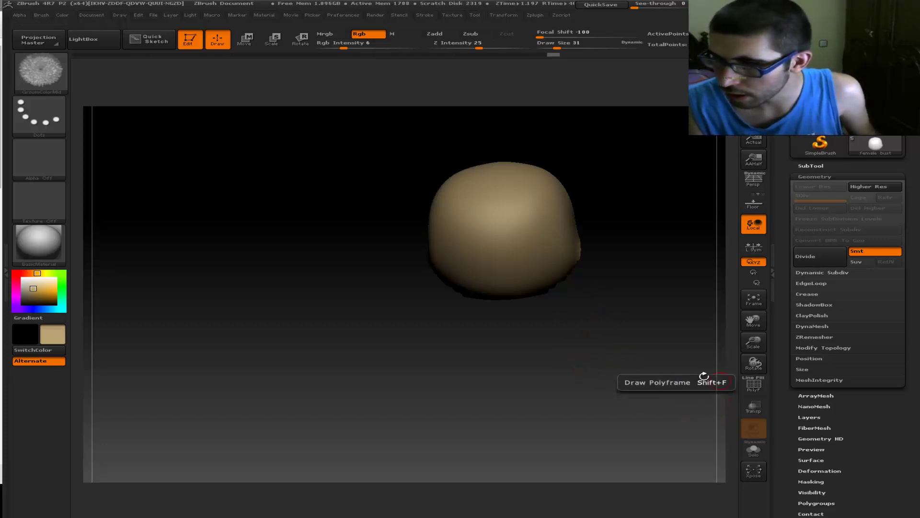
left_click_drag(619, 375, 670, 369)
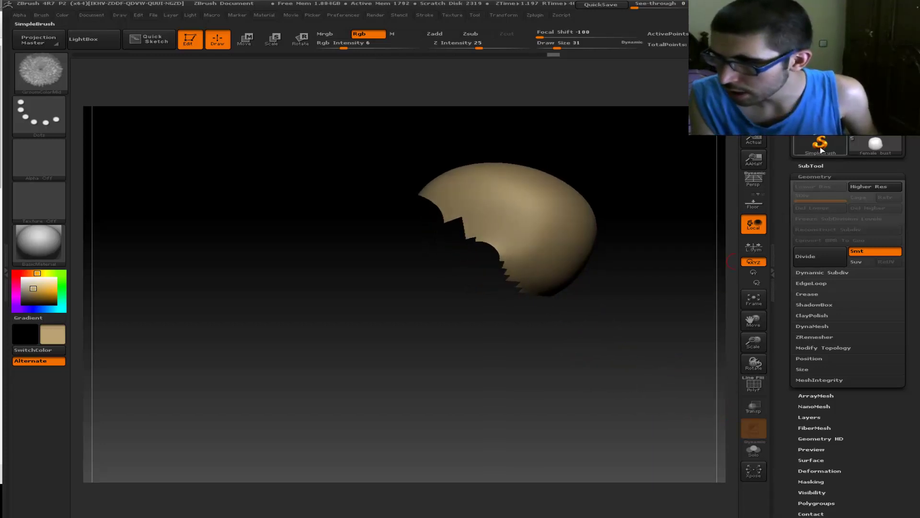
- Mask the visible model with MaskPen, then unhide all the bust's hidden geometry
key("ctrl")
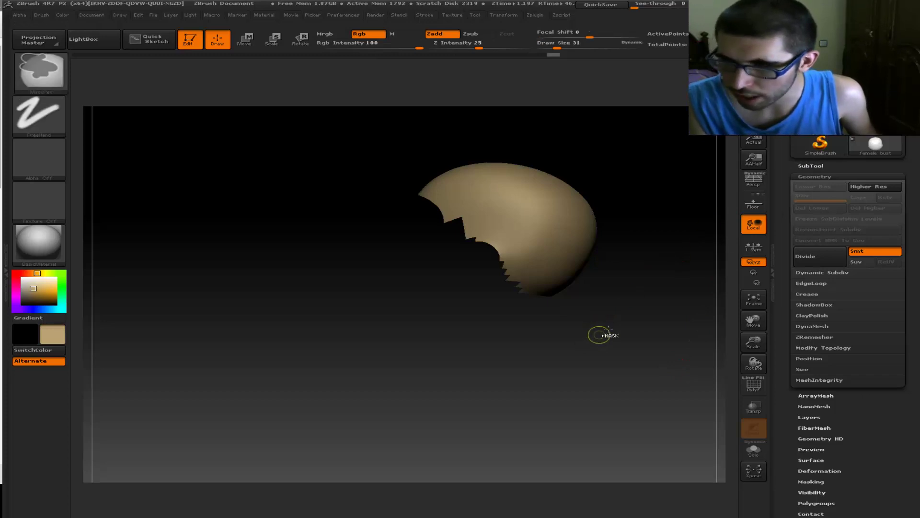
left_click(600, 337, "ctrl")
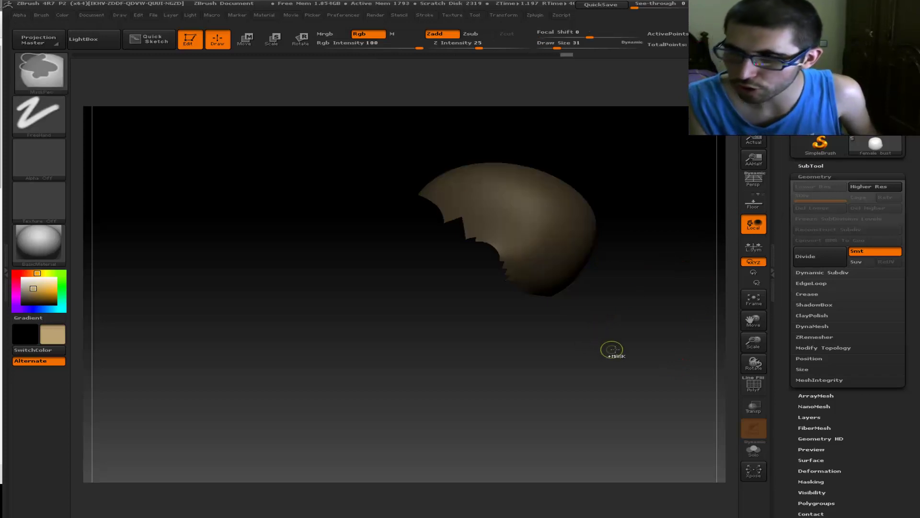
key("ctrl+shift")
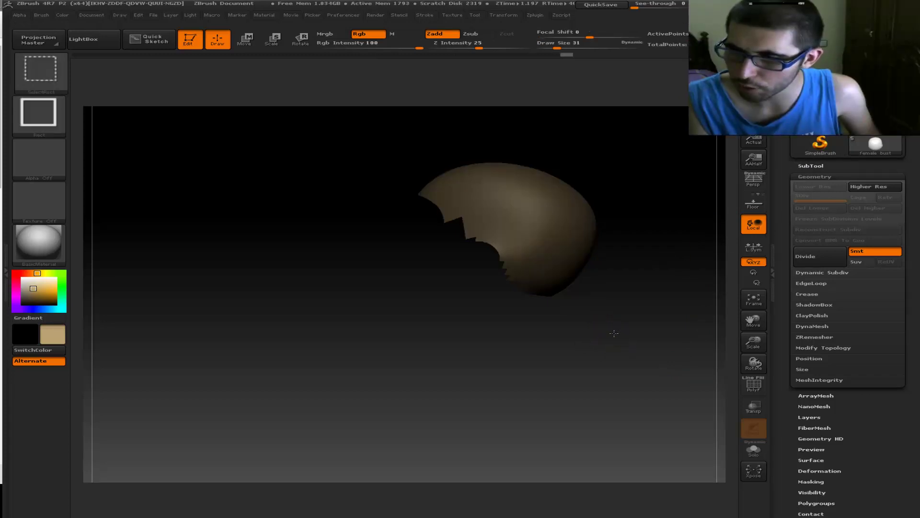
left_click(614, 332, "ctrl+shift")
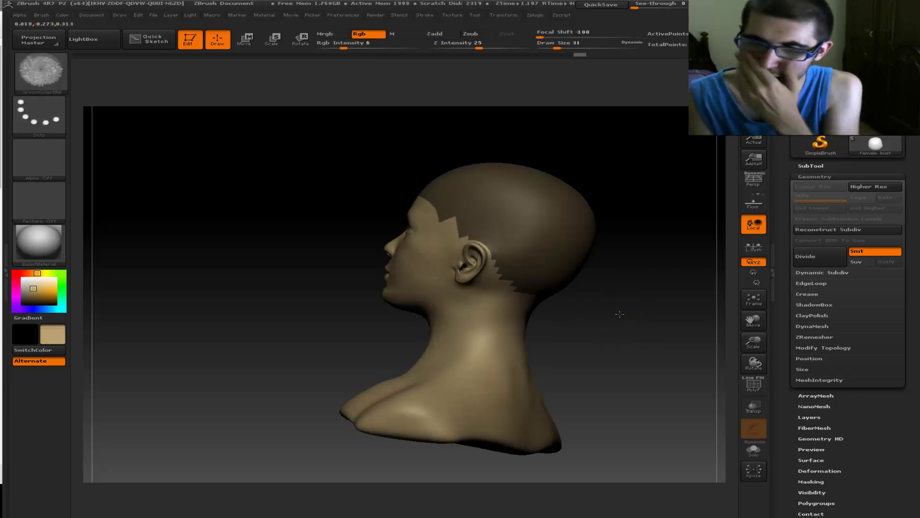
- Hide the other subtool so only the painted bust shows, leaving PolyF off
mouse_move(619, 314)
left_mouse_down()
mouse_move(684, 312)
mouse_move(653, 339)
mouse_move(734, 185)
left_mouse_up()
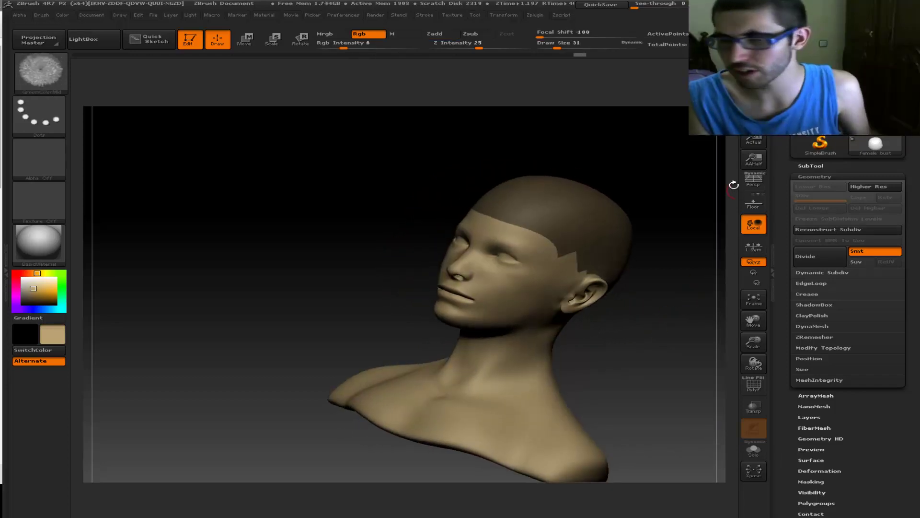
left_click(812, 166)
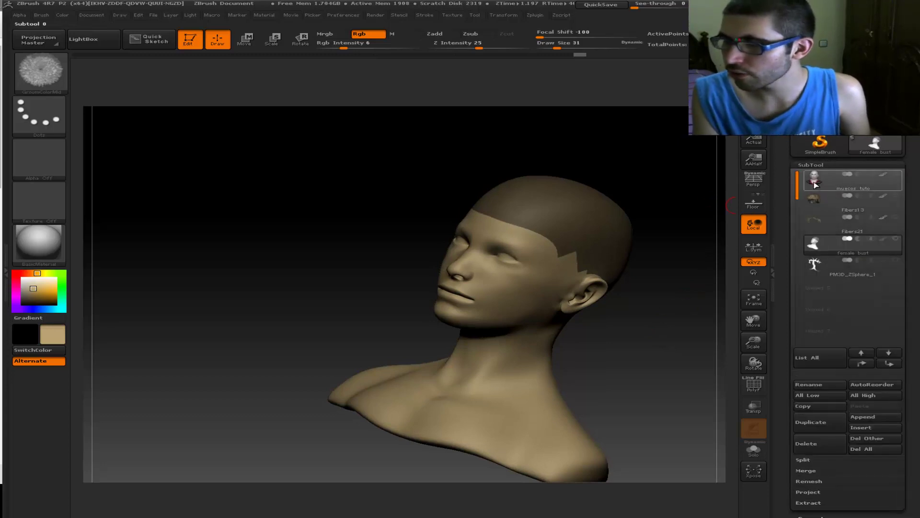
left_click(889, 242, "shift")
mouse_move(625, 273)
left_mouse_down()
mouse_move(555, 318)
mouse_move(709, 347)
mouse_move(612, 321)
mouse_move(626, 309)
left_mouse_up()
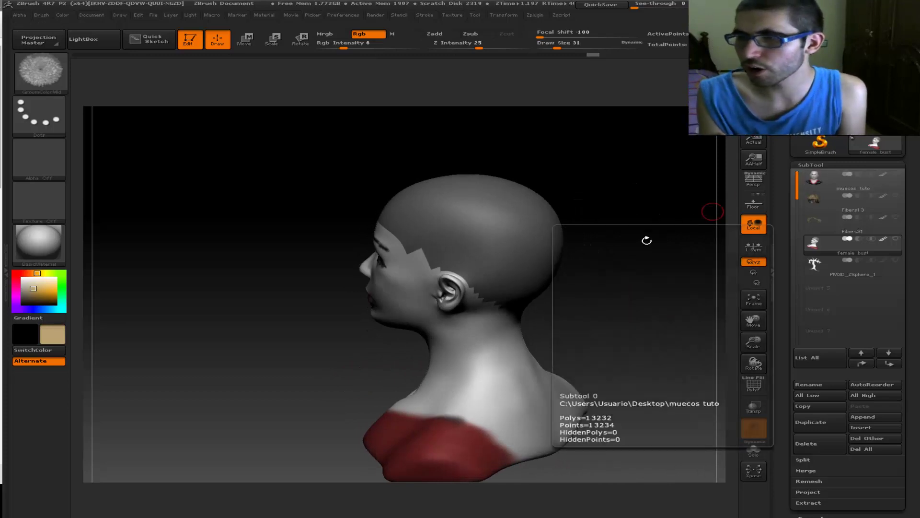
left_click(752, 385)
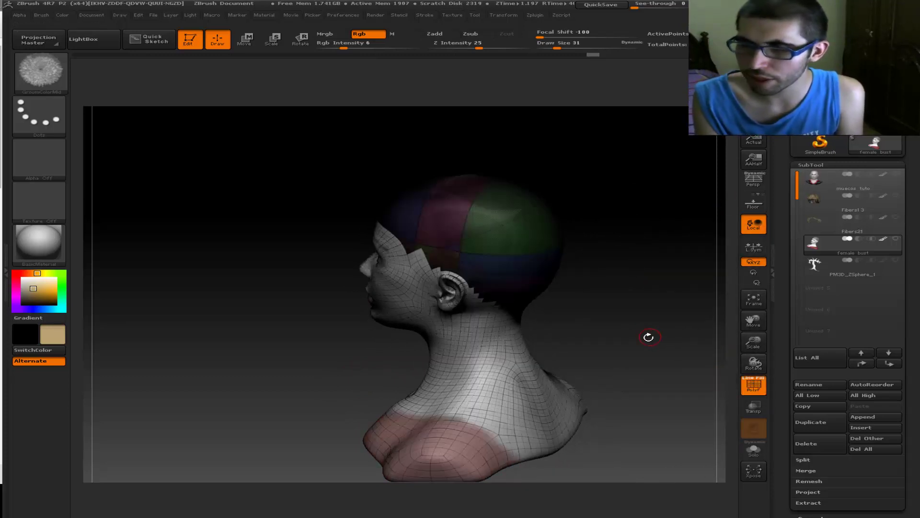
left_click(757, 388)
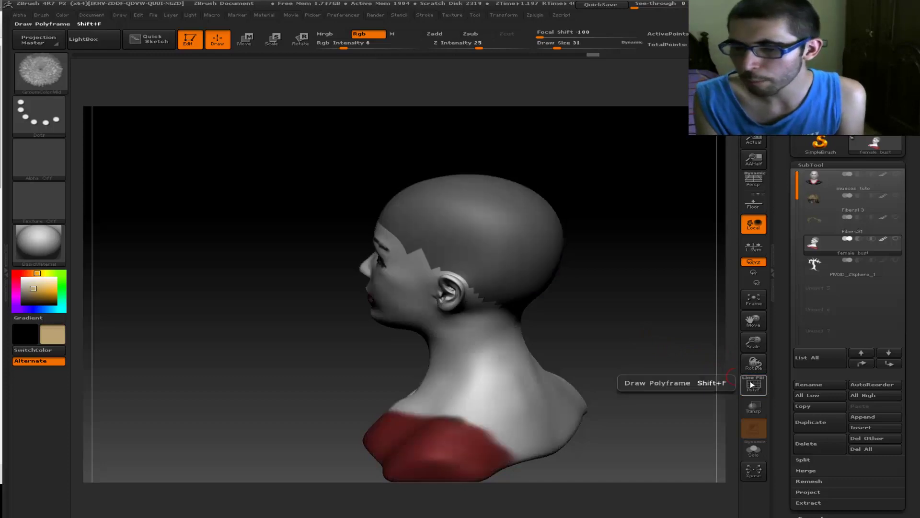
left_click(828, 164)
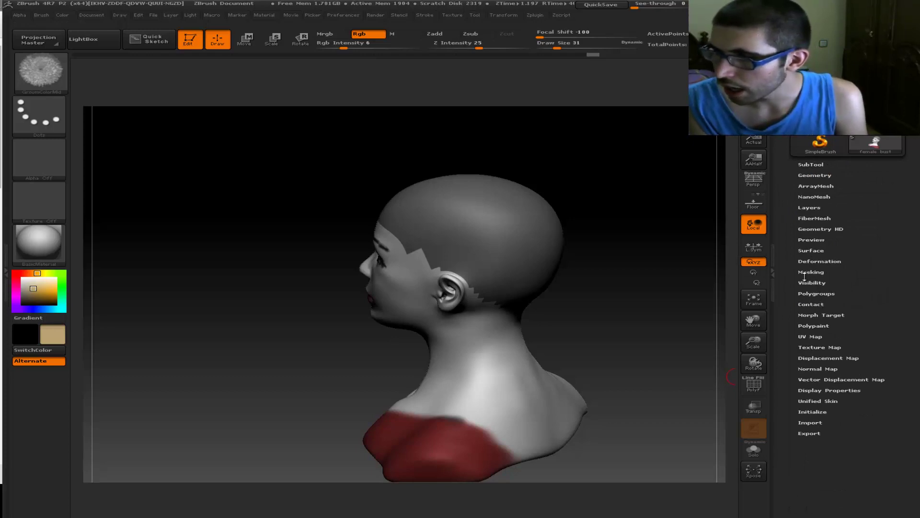
- Preview FiberMesh hair growing from the bust's scalp cap
left_click(814, 218)
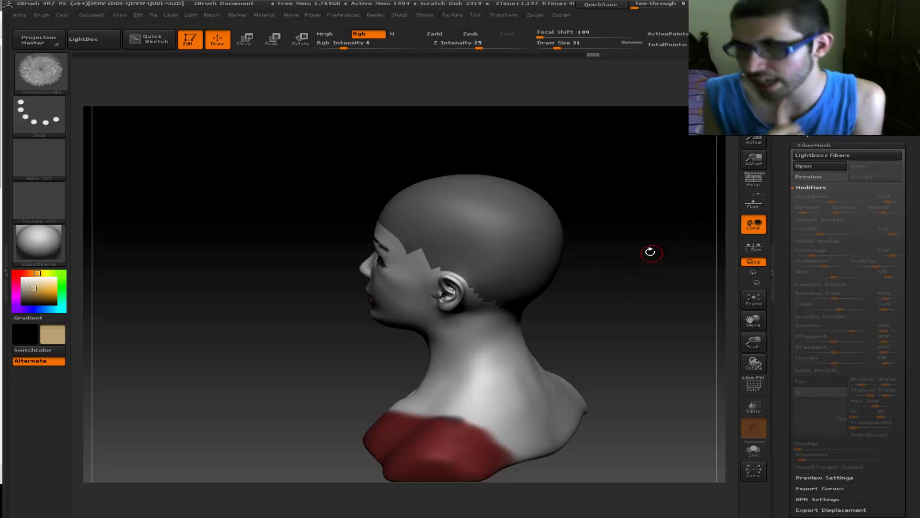
left_click(815, 177)
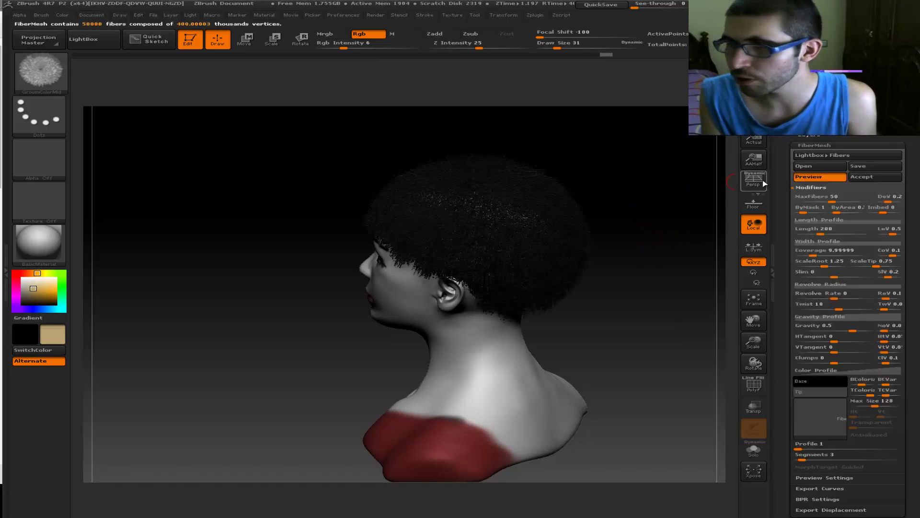
mouse_move(629, 286)
left_mouse_down()
mouse_move(660, 297)
mouse_move(709, 352)
mouse_move(700, 406)
left_mouse_up()
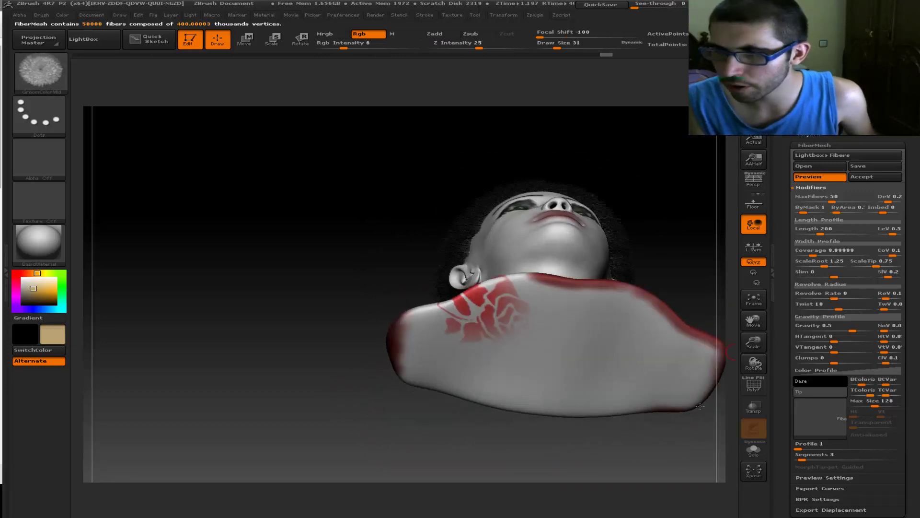
left_click_drag(623, 448, 670, 335)
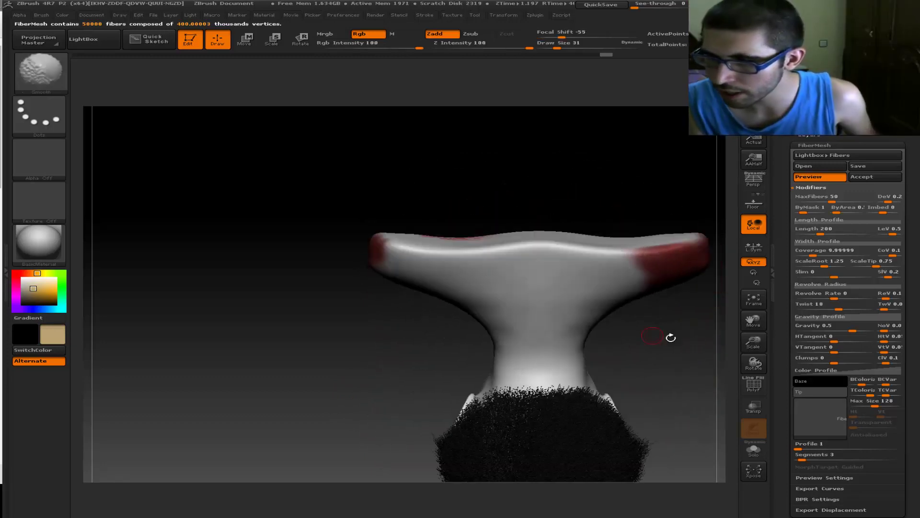
mouse_move(746, 346)
left_mouse_down()
mouse_move(707, 257)
mouse_move(671, 260)
mouse_move(709, 187)
left_mouse_up()
- Raise the FiberMesh Gravity to 1 and Length to 931.72
left_click_drag(819, 230, 822, 232)
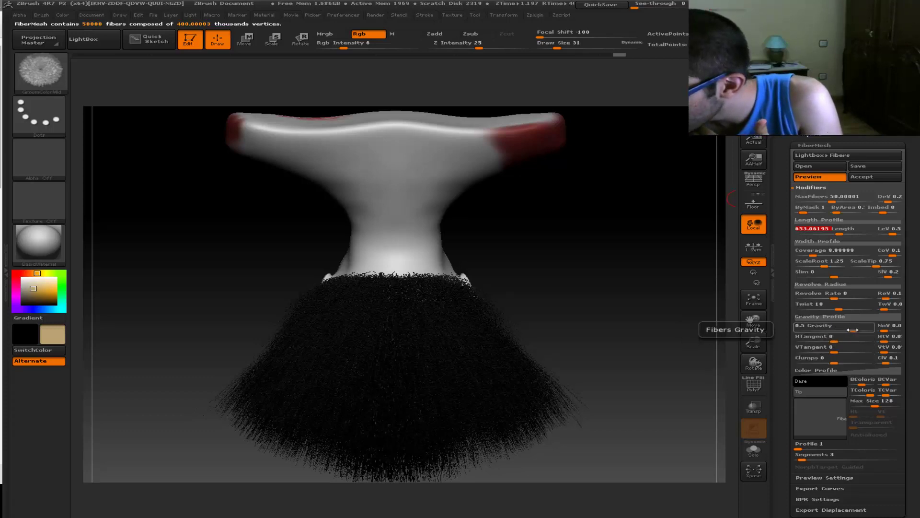
left_click_drag(854, 329, 858, 327)
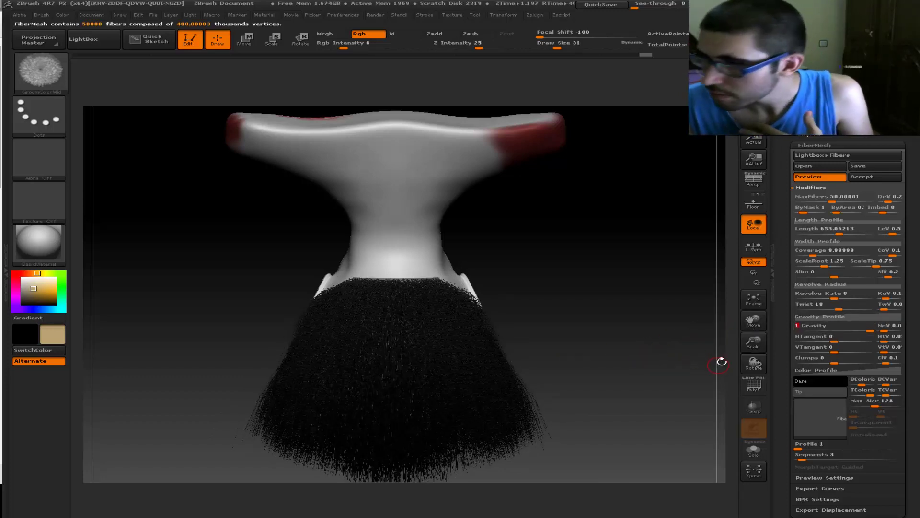
left_click(813, 228)
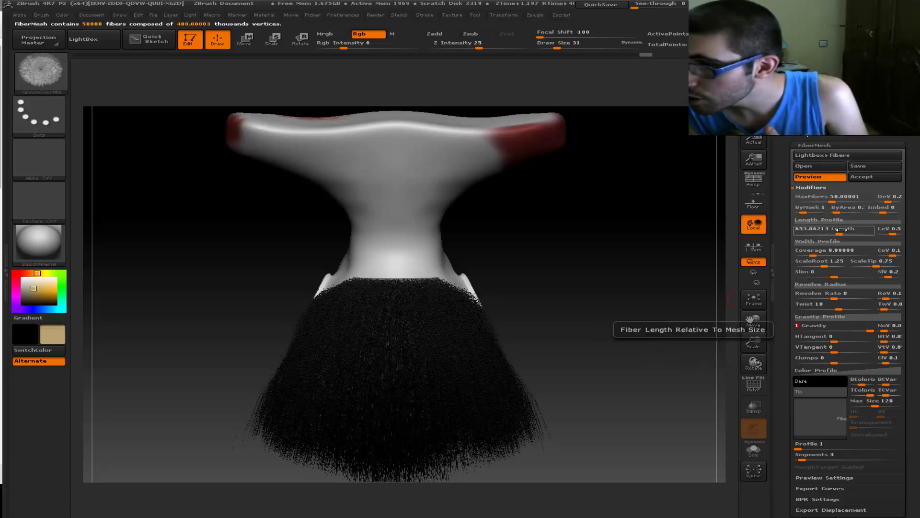
left_click_drag(842, 231, 846, 230)
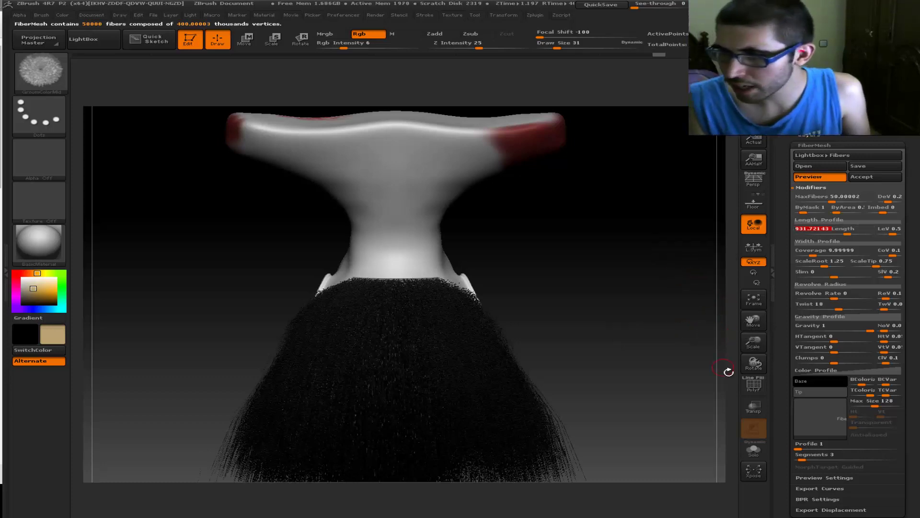
- Accept the previewed fibers as a new FiberMesh subtool with Fast Preview enabled
left_click(753, 385)
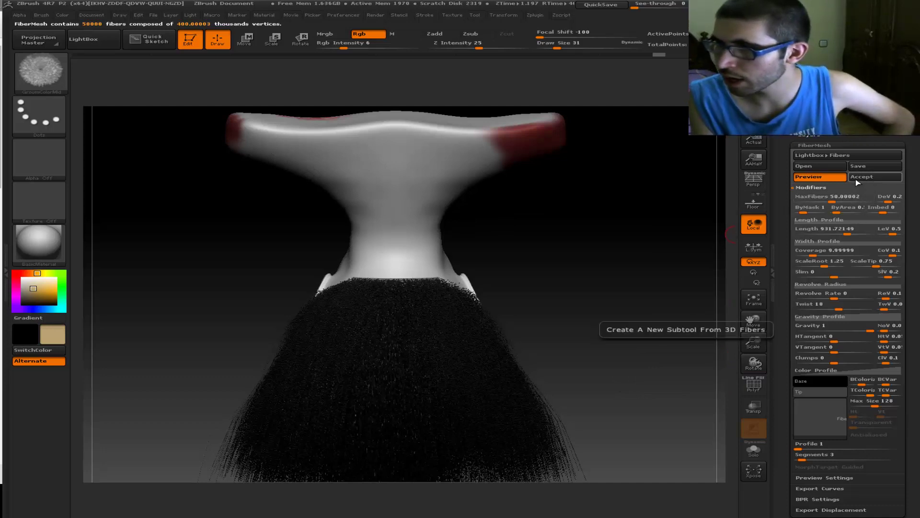
left_click(828, 189)
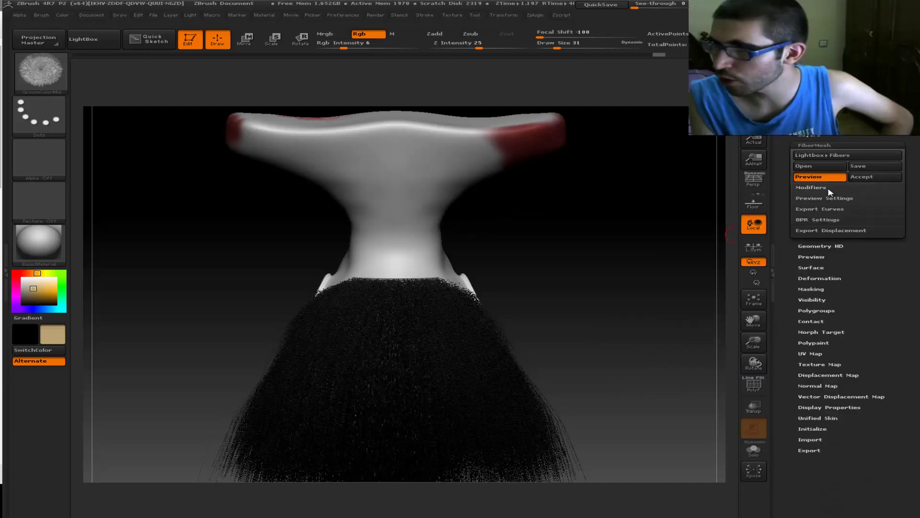
left_click(865, 177)
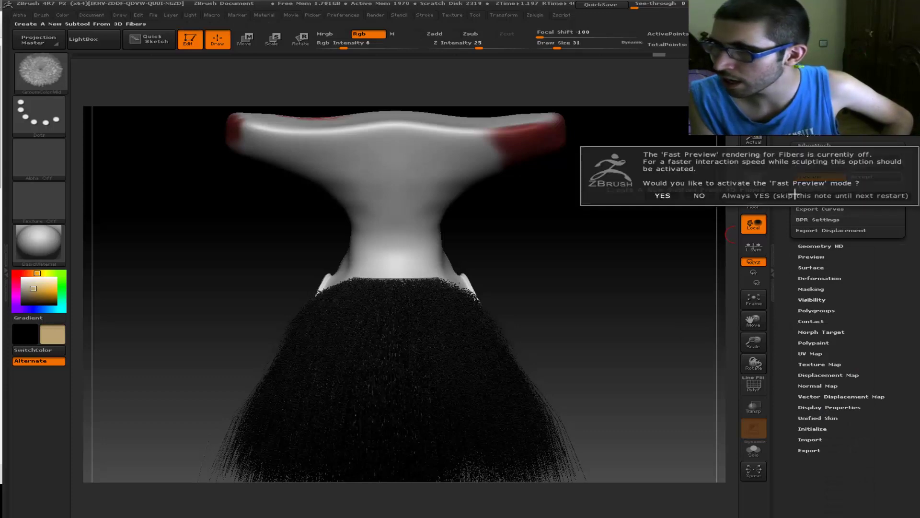
left_click(664, 195)
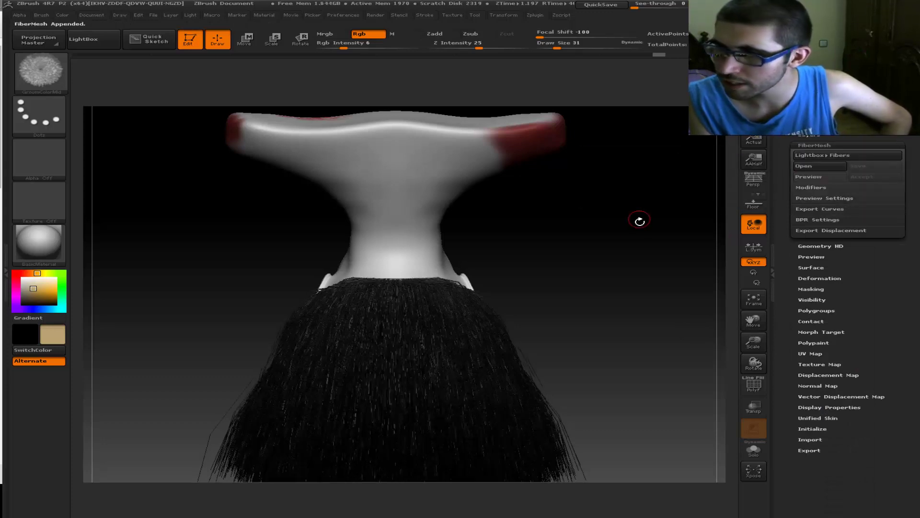
- Frame the bust and its hair in a front three-quarter view, toggling the PolyF wireframe
left_click(750, 391)
mouse_move(637, 362)
left_mouse_down()
mouse_move(495, 340)
mouse_move(487, 313)
mouse_move(705, 306)
mouse_move(502, 320)
mouse_move(641, 311)
left_mouse_up()
mouse_move(609, 333)
left_mouse_down()
mouse_move(660, 209)
mouse_move(634, 207)
left_mouse_up()
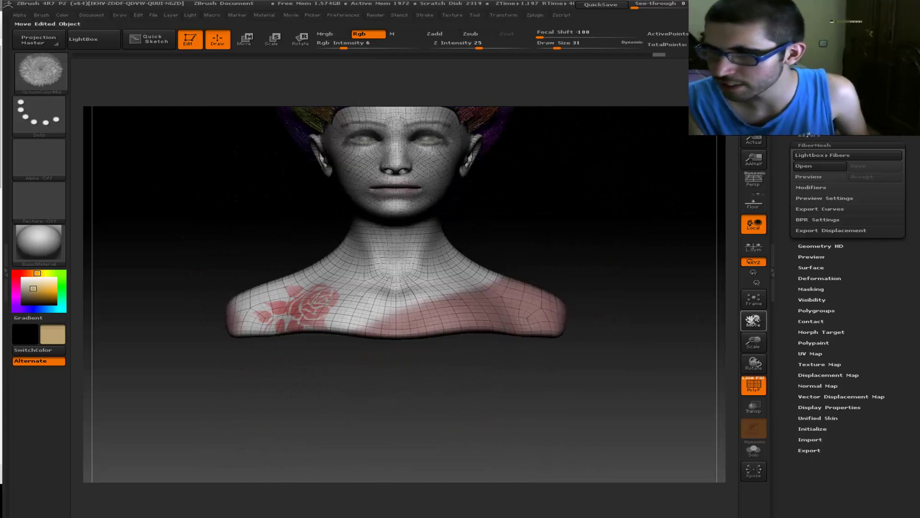
mouse_move(752, 320)
left_mouse_down()
mouse_move(754, 385)
mouse_move(808, 399)
left_mouse_up()
left_click(756, 388)
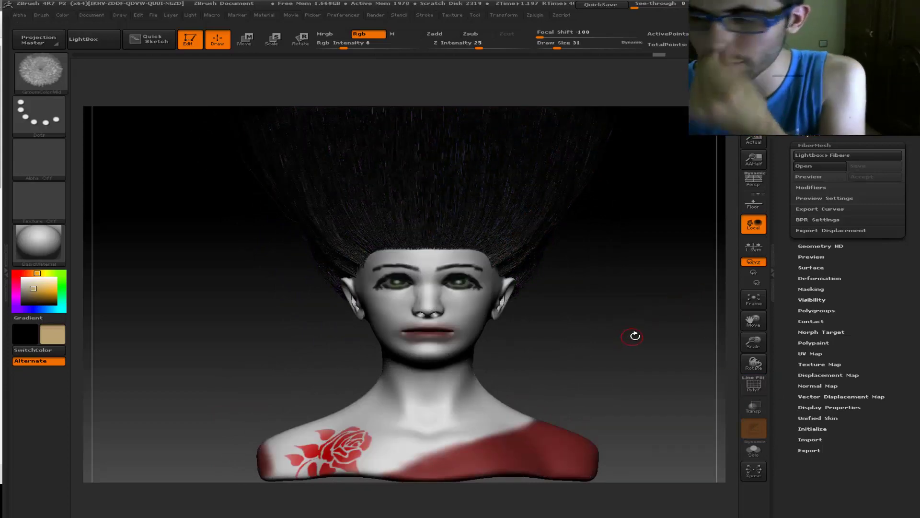
left_click(755, 384)
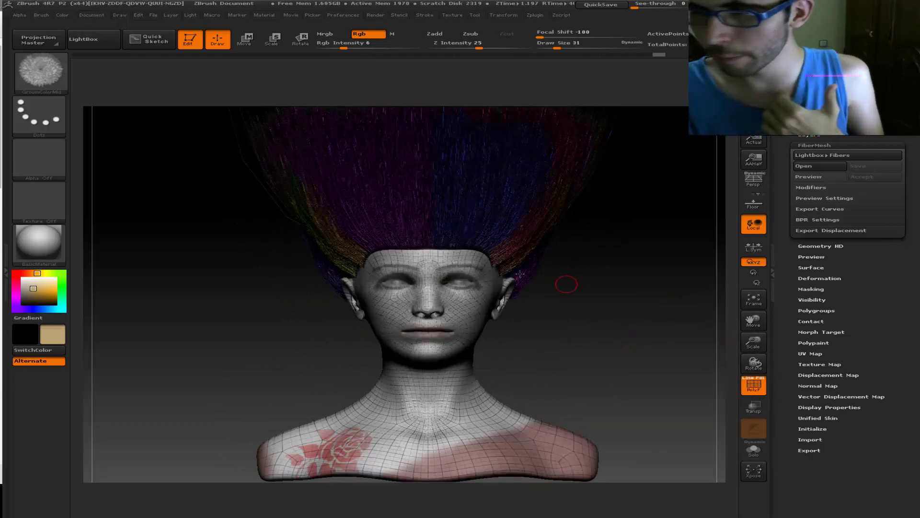
mouse_move(602, 272)
left_mouse_down()
mouse_move(640, 263)
mouse_move(614, 230)
left_mouse_up()
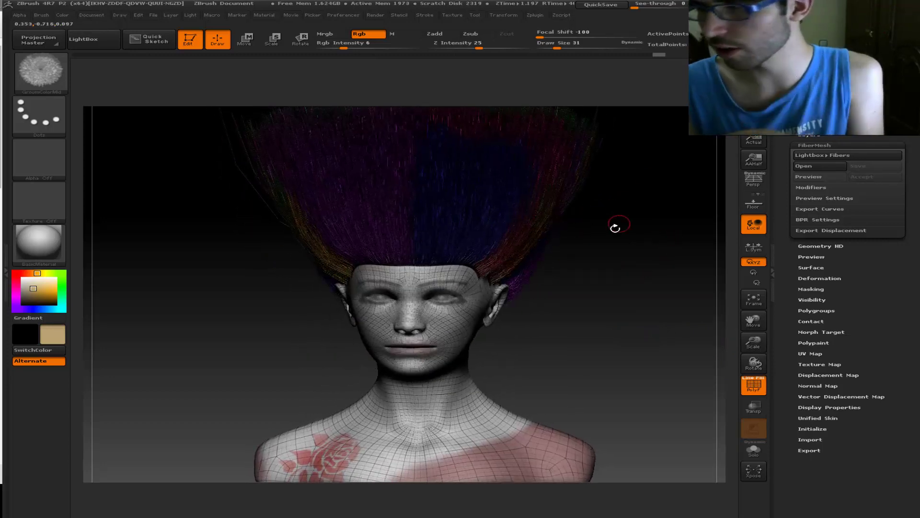
- Select the Fibers26 subtool and make the female bust visible again
scroll(814, 191, "up", 10)
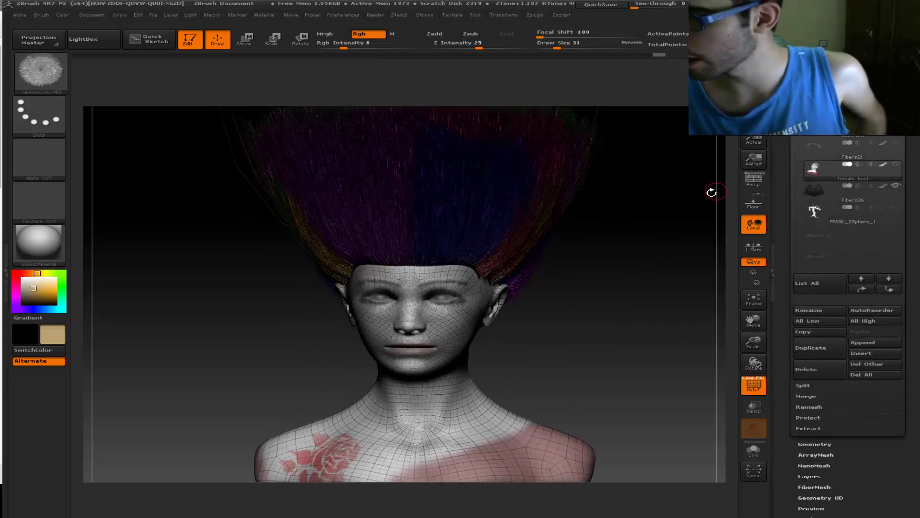
key("ctrl")
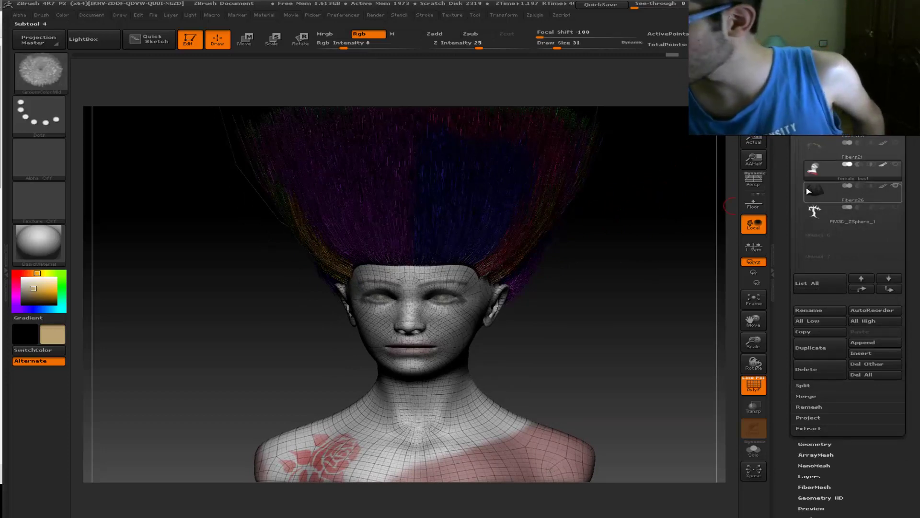
left_click(838, 192)
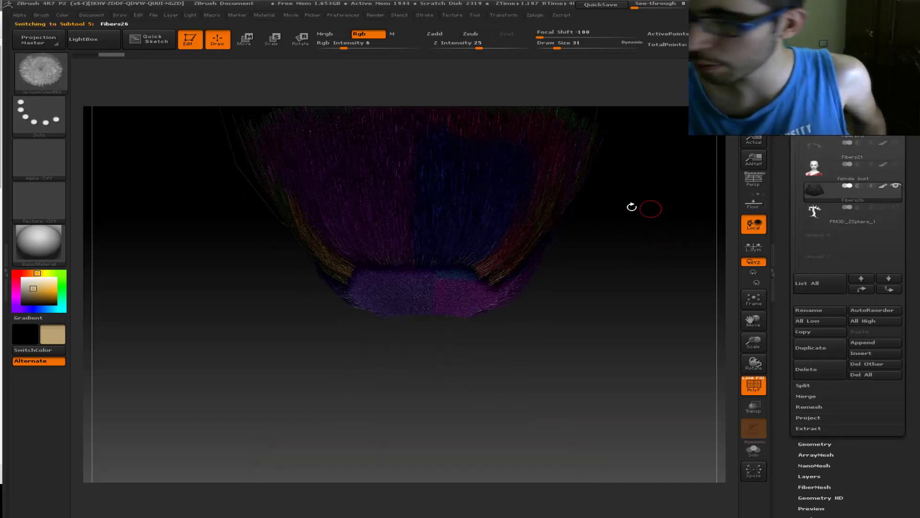
left_click(895, 164)
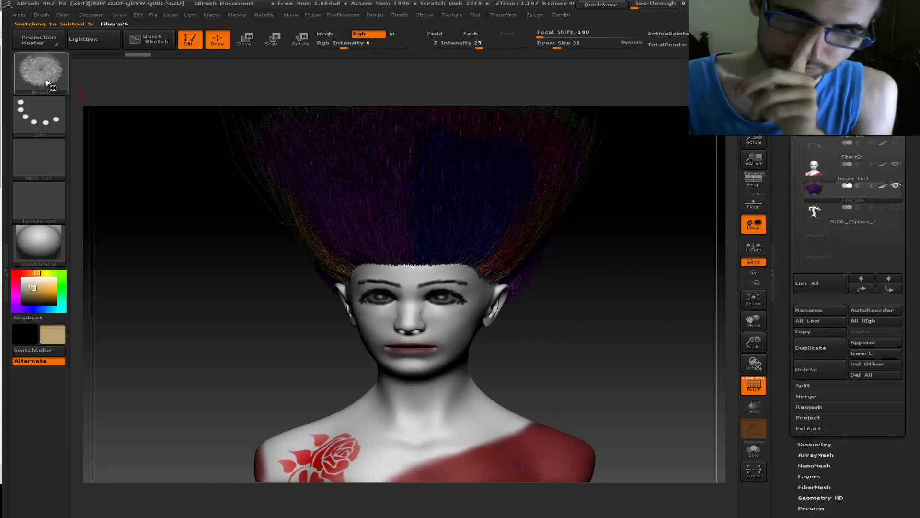
- Pick GroomHairBall from the 3D Sculpting Brushes grid
left_click(50, 85)
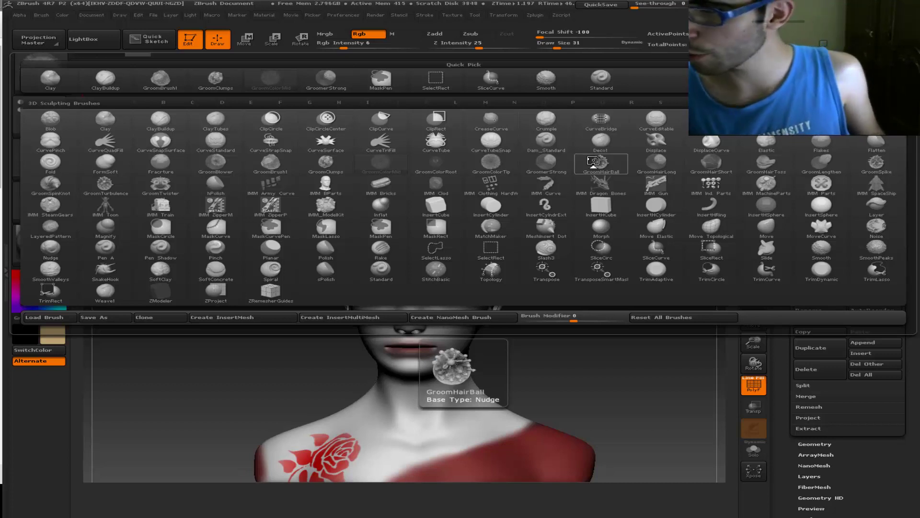
left_click(601, 163)
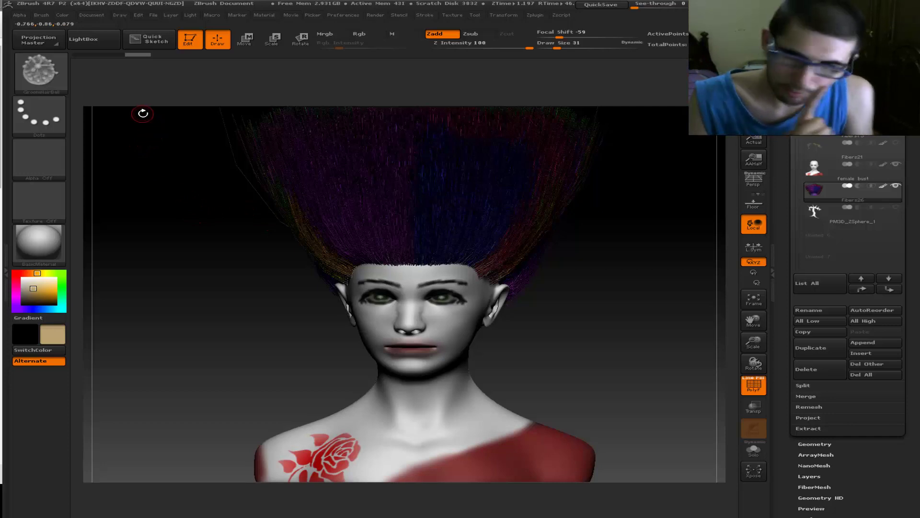
- Save the ZTool over the existing muñecos tuto file, confirming the overwrite
scroll(847, 287, "up", 3)
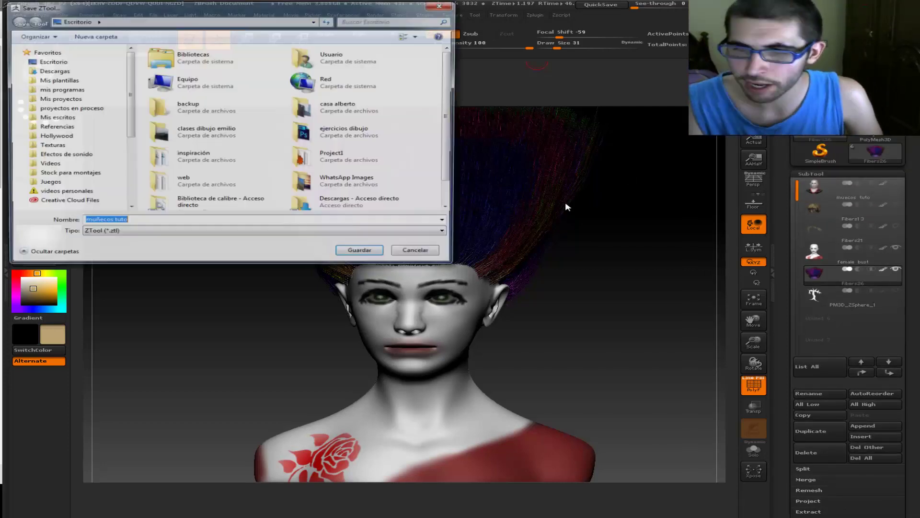
left_click(371, 254)
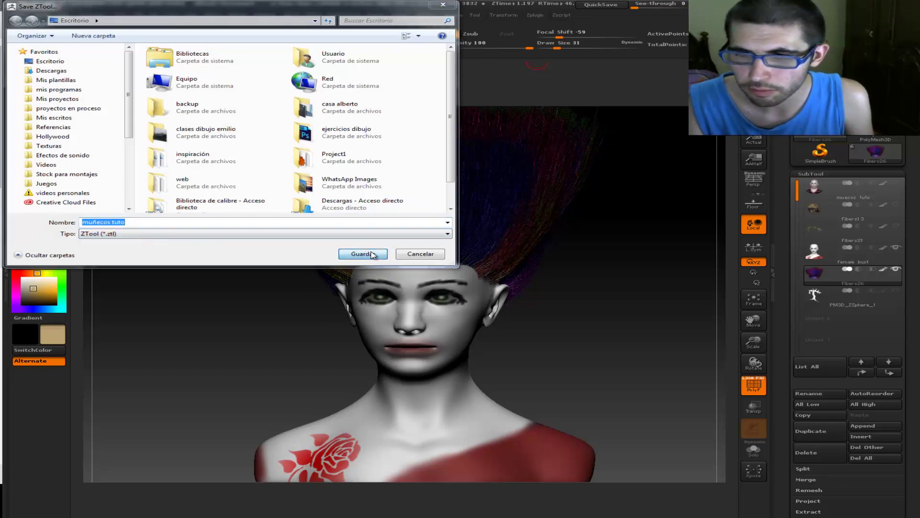
left_click(479, 267)
left_click_drag(281, 307, 277, 309)
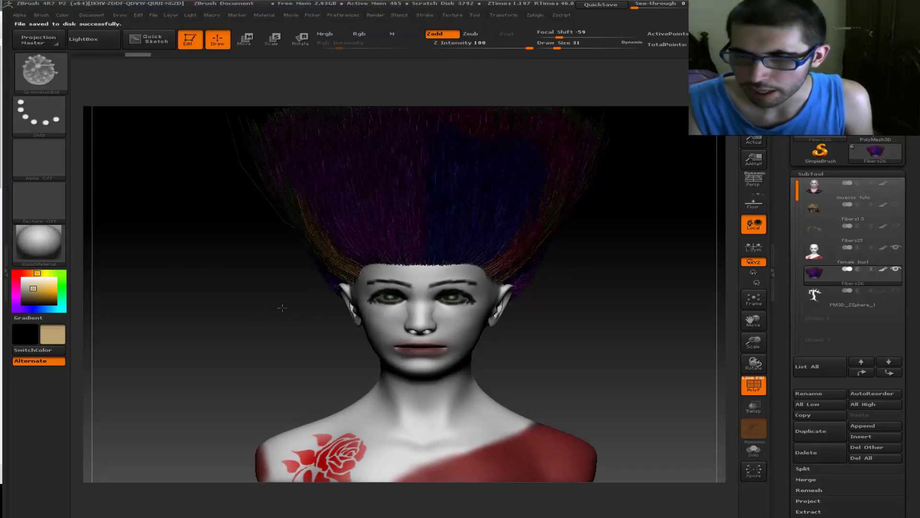
- Set GroomHairBall's Auto Masking Mask By Polygroups to 100
left_click(44, 16)
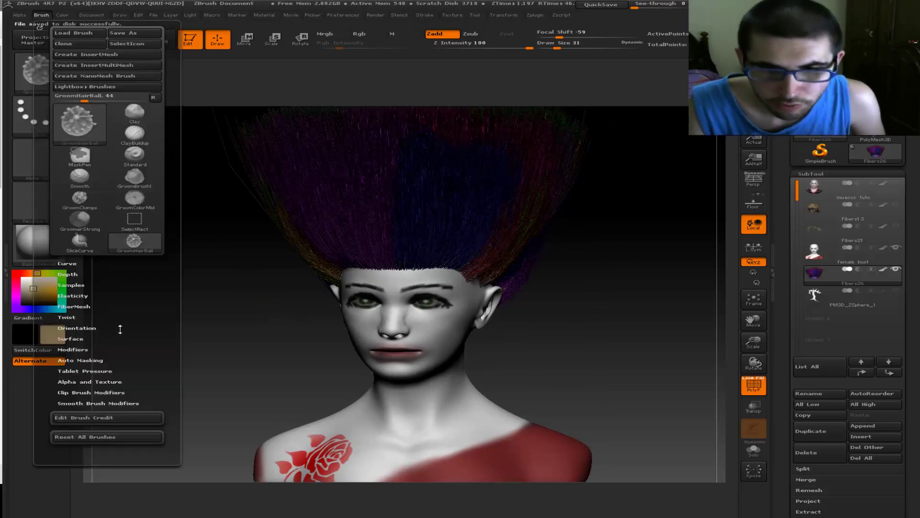
scroll(120, 328, "down", 1)
scroll(110, 329, "down", 1)
left_click(96, 341)
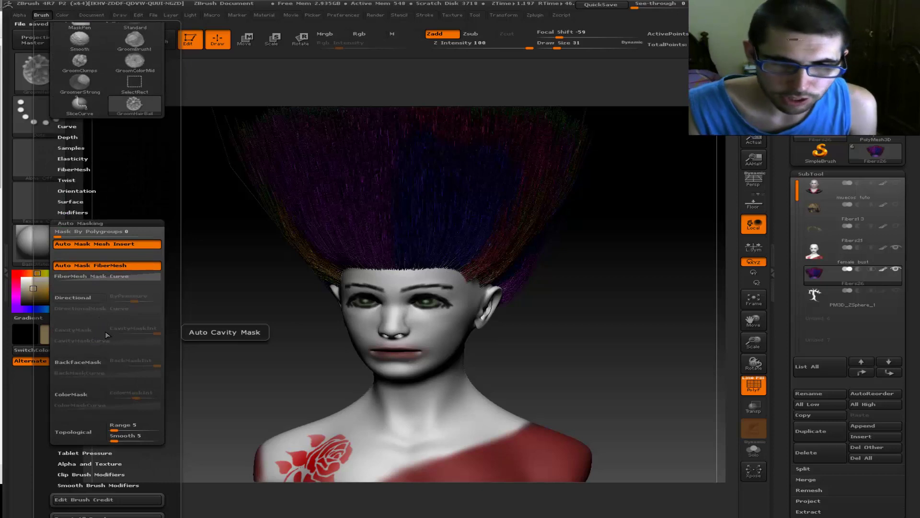
left_click(74, 232)
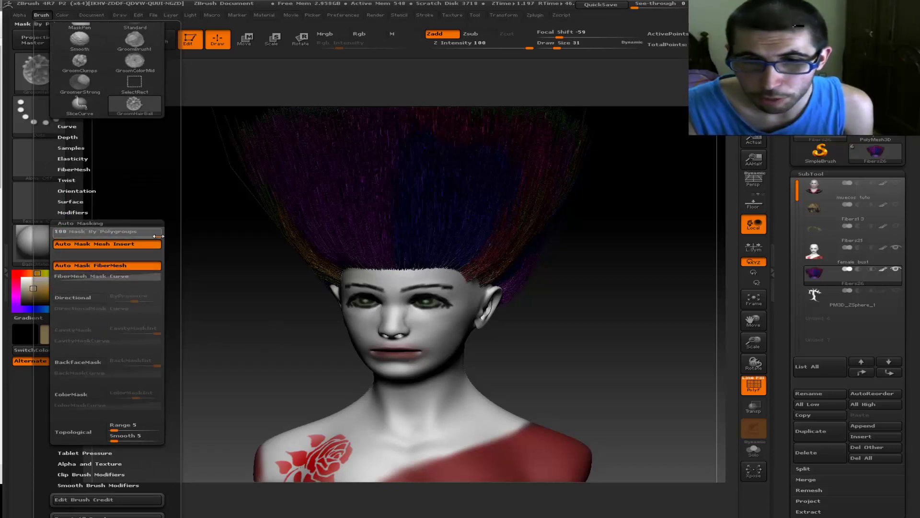
left_click_drag(165, 237, 158, 237)
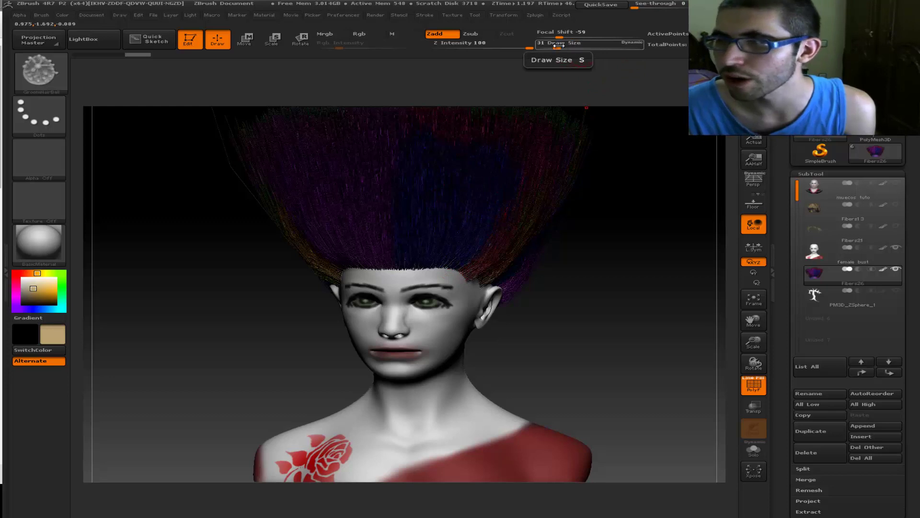
- Set Draw Size to 280 and groom rounded dark-blue forehead and purple left-side clumps
left_click_drag(559, 45, 592, 47)
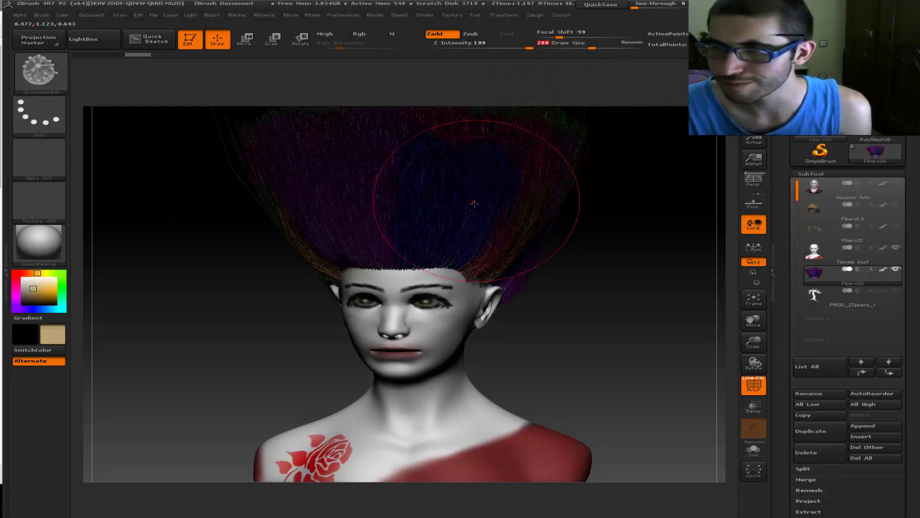
left_click(440, 211)
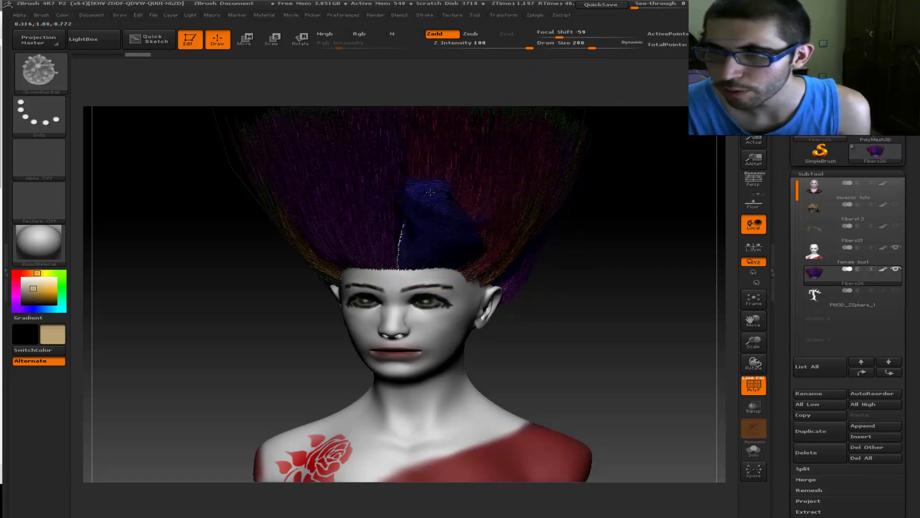
mouse_move(440, 211)
left_mouse_down()
mouse_move(428, 233)
mouse_move(439, 241)
mouse_move(431, 225)
left_mouse_up()
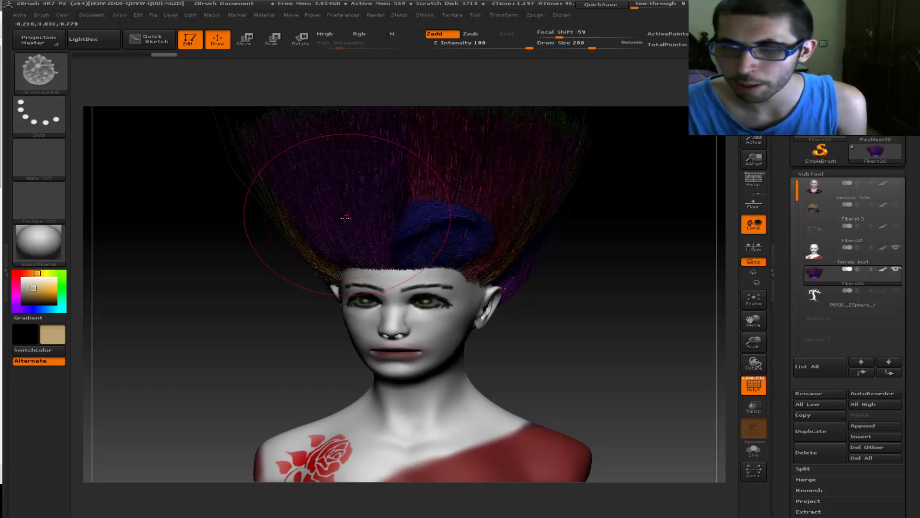
mouse_move(290, 212)
left_mouse_down()
mouse_move(352, 210)
mouse_move(360, 233)
left_mouse_up()
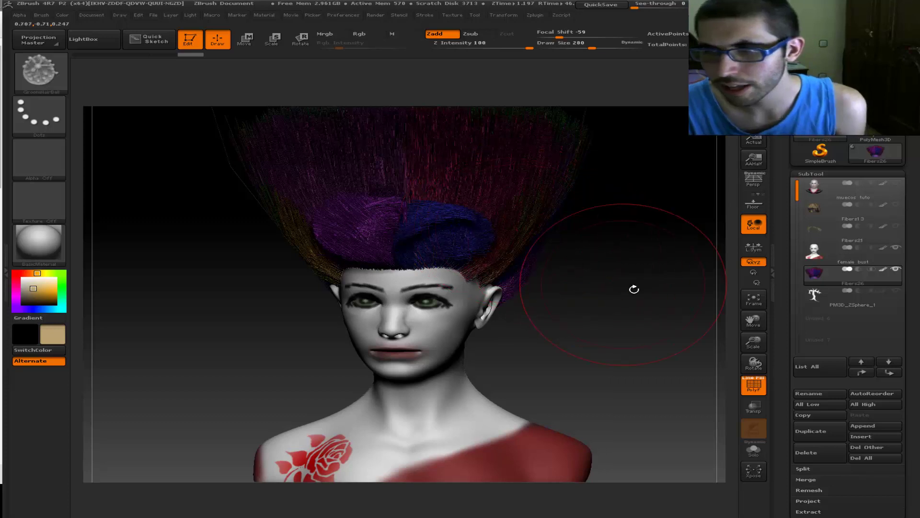
- From a three-quarter view, comb the red-brown forehead tuft and blue strands over the back
mouse_move(632, 287)
left_mouse_down()
mouse_move(606, 299)
mouse_move(538, 240)
mouse_move(501, 237)
mouse_move(498, 261)
left_mouse_up()
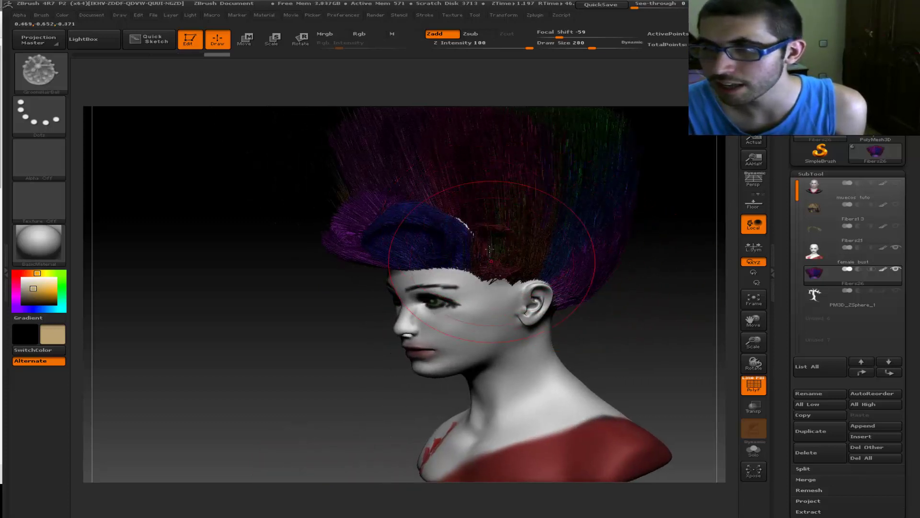
left_click_drag(533, 192, 485, 195)
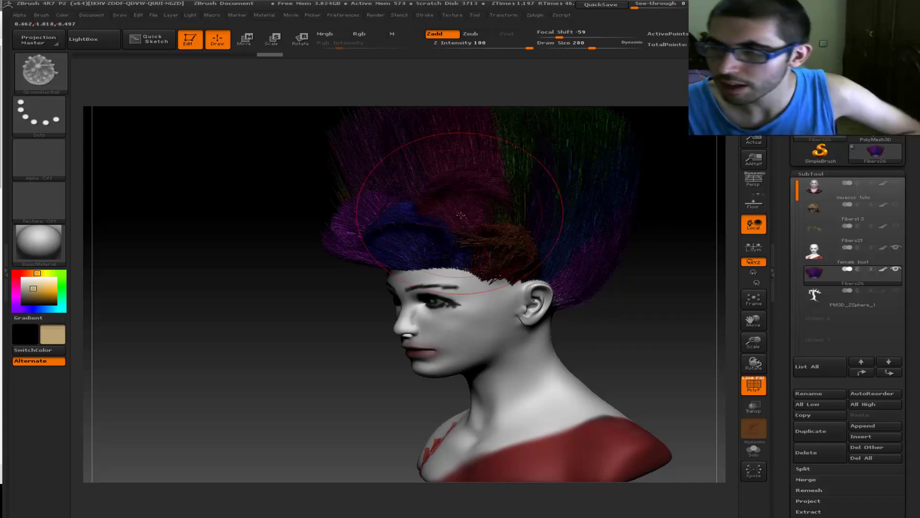
left_click_drag(640, 287, 585, 160)
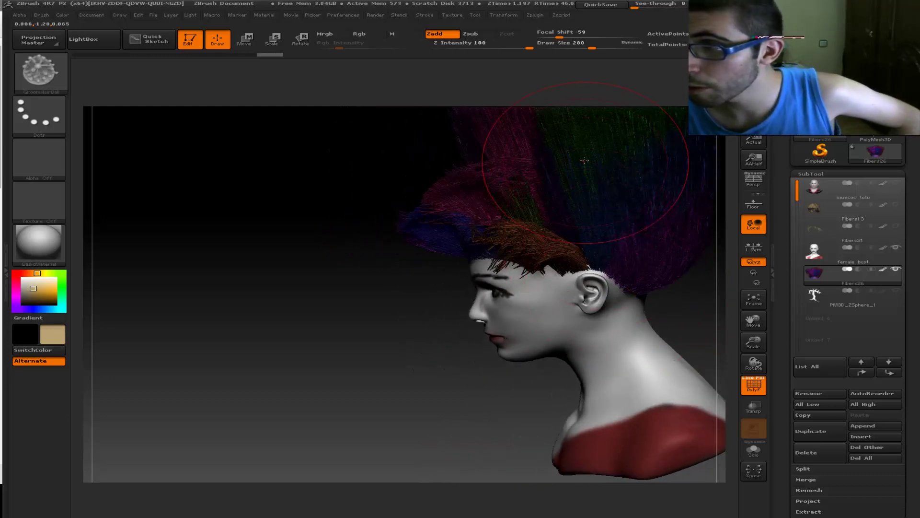
mouse_move(595, 209)
left_mouse_down()
mouse_move(606, 193)
mouse_move(669, 267)
left_mouse_up()
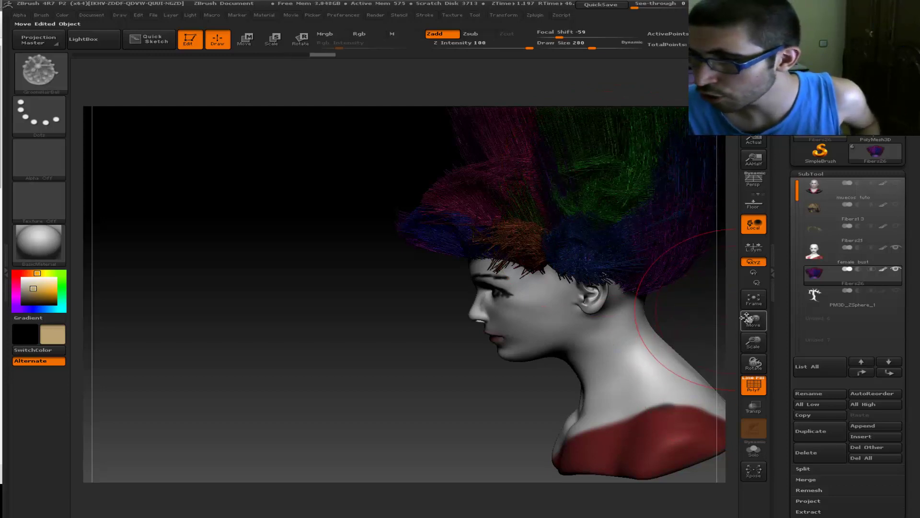
mouse_move(753, 320)
left_mouse_down()
mouse_move(620, 345)
mouse_move(570, 329)
mouse_move(491, 341)
mouse_move(542, 309)
left_mouse_up()
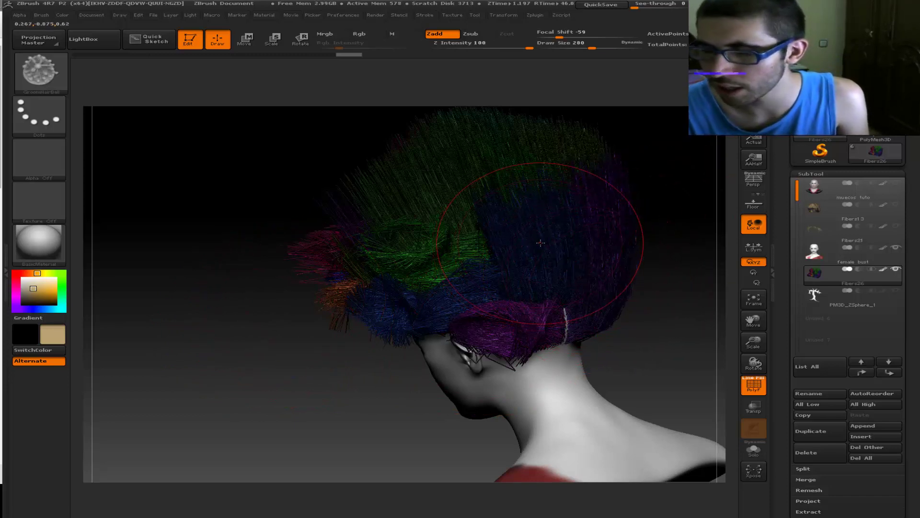
- Comb the blue strands over the green hair and reshape the purple clump at the back
mouse_move(541, 240)
left_mouse_down()
mouse_move(416, 284)
mouse_move(487, 263)
mouse_move(485, 280)
mouse_move(483, 253)
mouse_move(465, 232)
left_mouse_up()
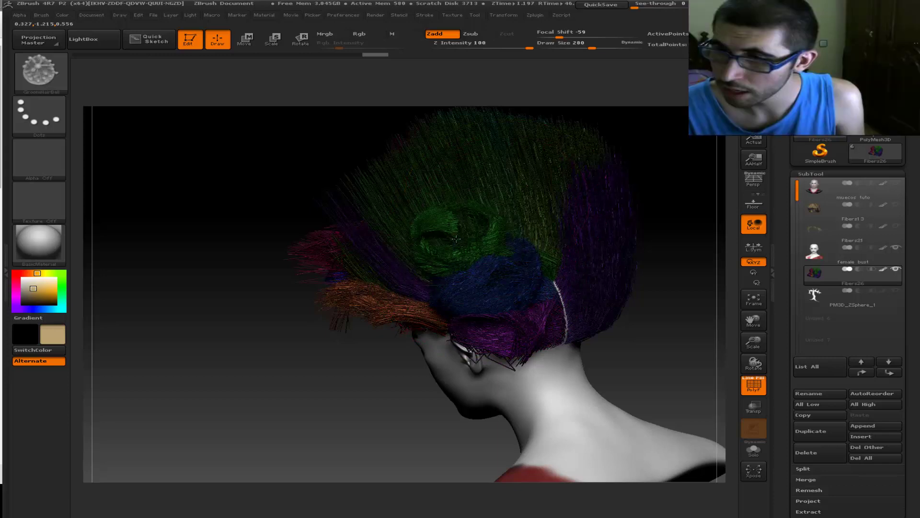
left_click_drag(662, 389, 629, 358)
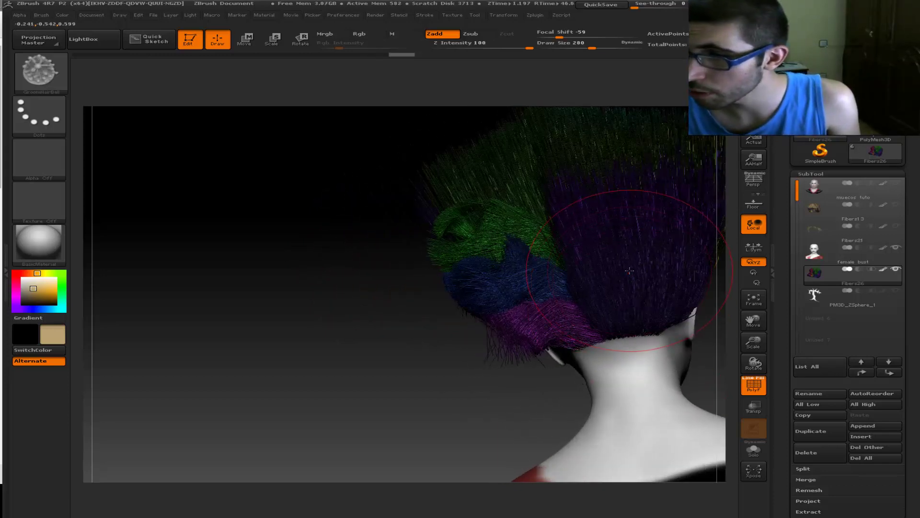
left_click_drag(618, 201, 650, 301)
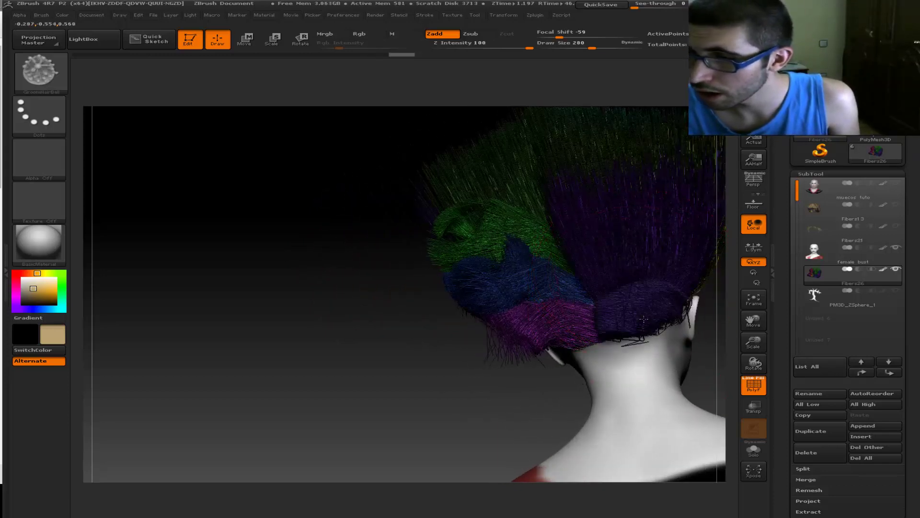
mouse_move(649, 301)
left_mouse_down()
mouse_move(621, 257)
mouse_move(621, 288)
left_mouse_up()
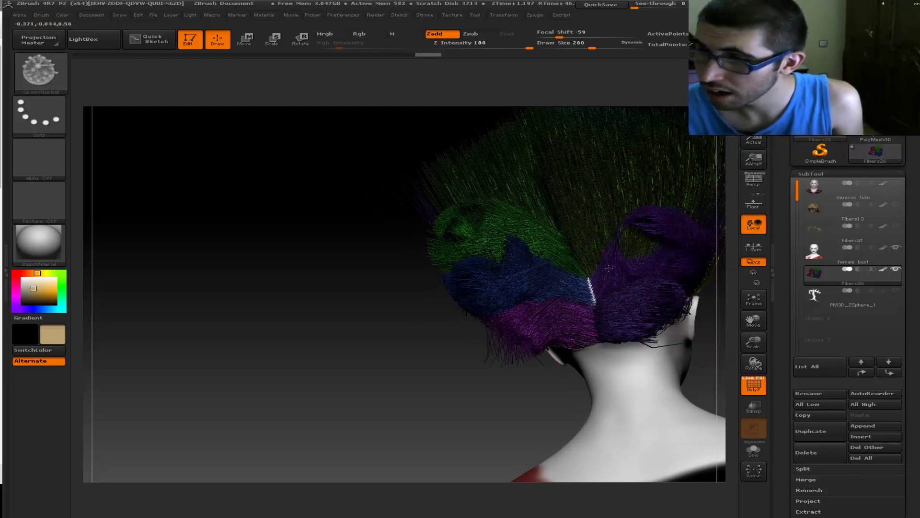
left_click_drag(621, 288, 661, 259)
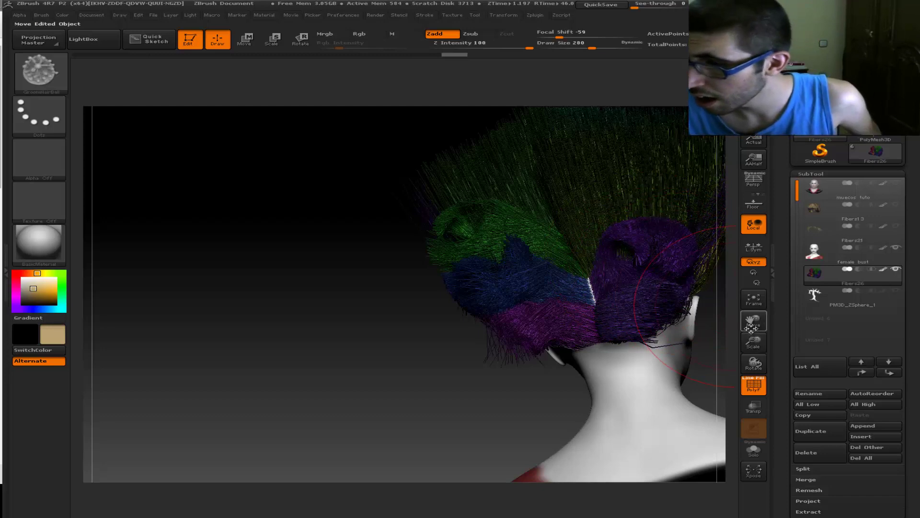
- Groom the left-side fibres from the front view and bring up the brush list
mouse_move(705, 333)
left_mouse_down()
mouse_move(541, 376)
mouse_move(576, 374)
left_mouse_up()
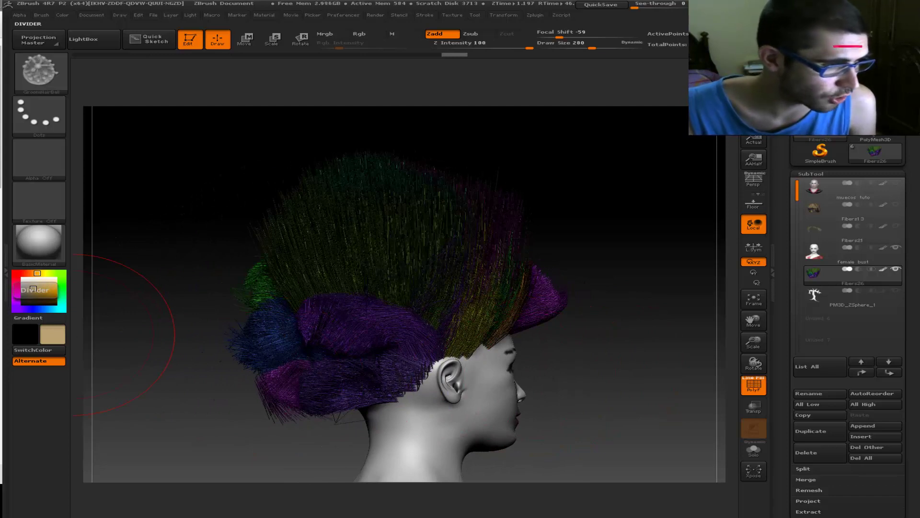
left_click_drag(144, 369, 241, 439, "shift")
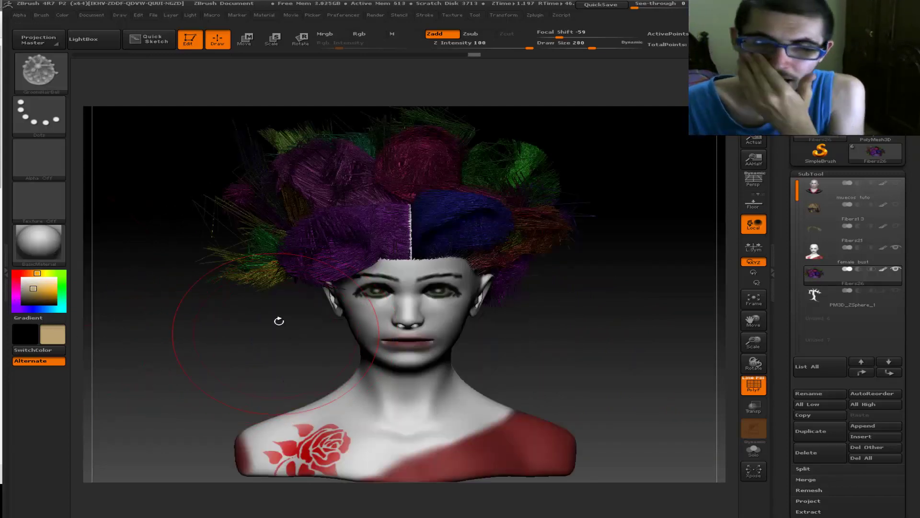
mouse_move(251, 274)
left_mouse_down()
mouse_move(200, 269)
mouse_move(191, 288)
left_mouse_up()
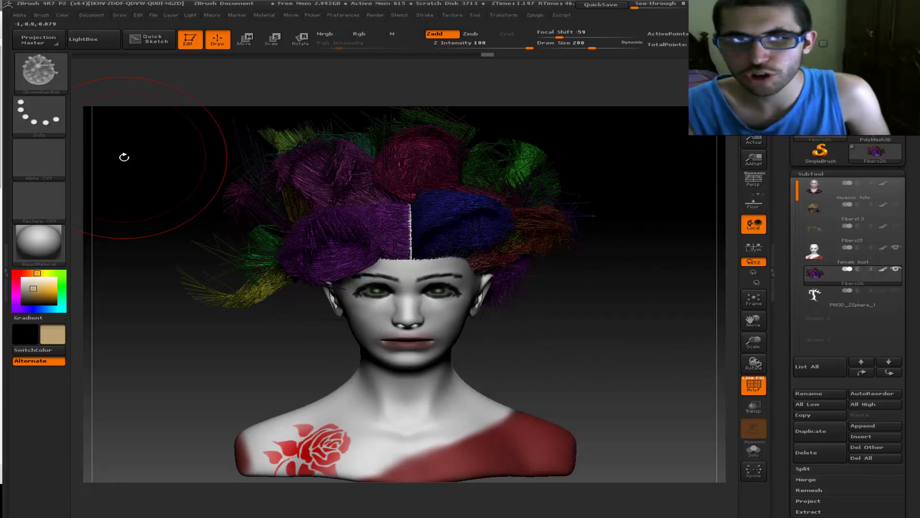
left_click(39, 72)
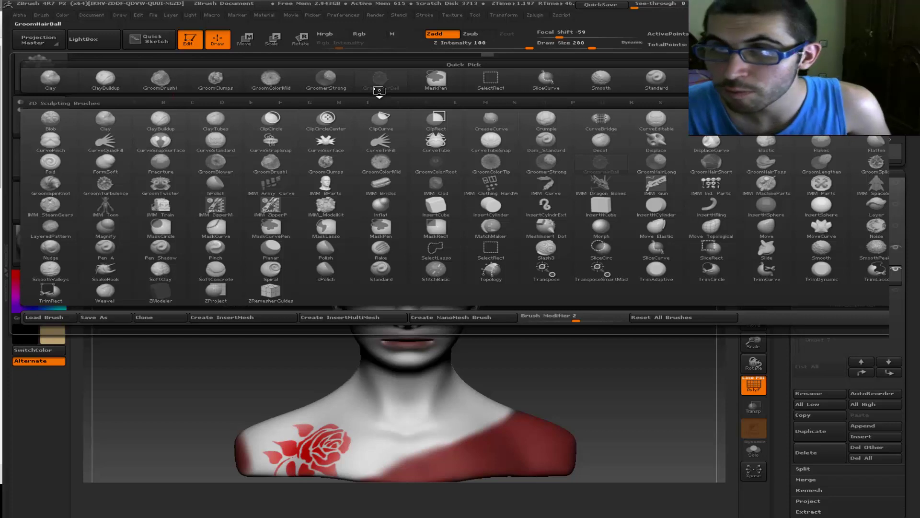
- With GroomerStrong, comb the purple fringe over the right eye and blue strands over the face
left_click(328, 80)
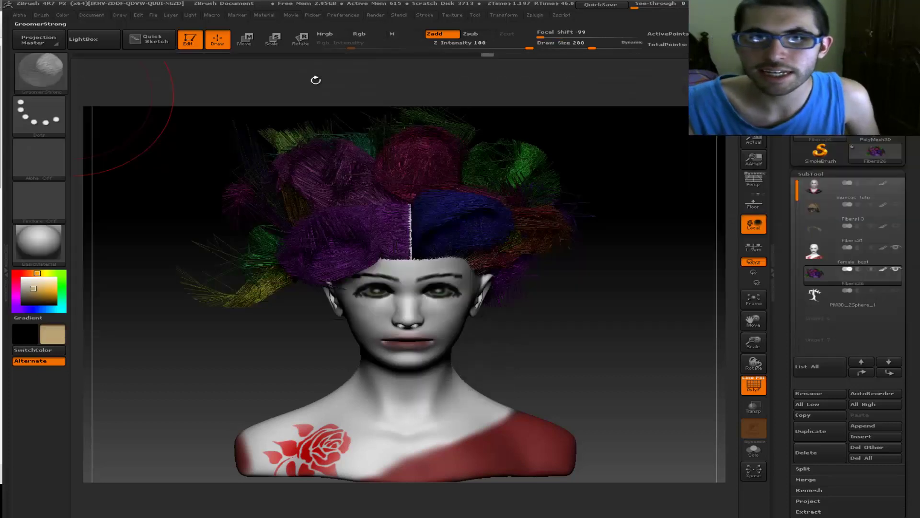
left_click(46, 17)
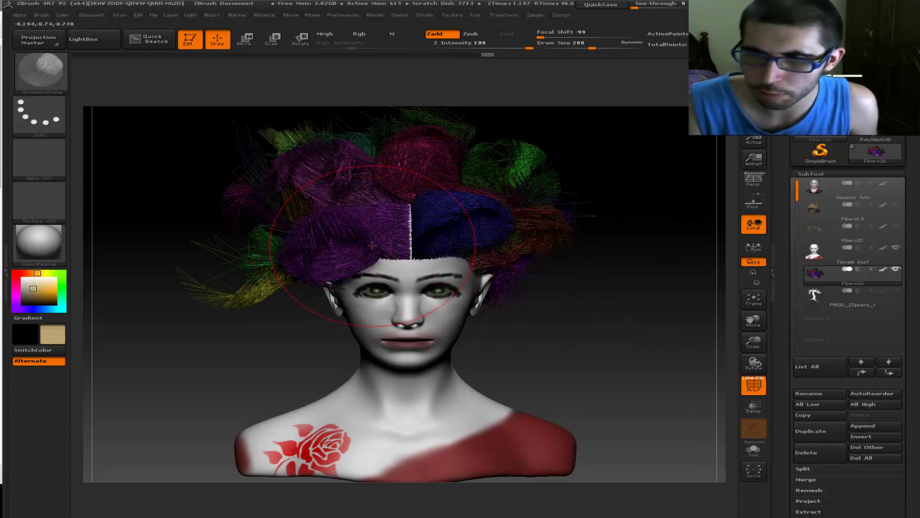
mouse_move(379, 233)
left_mouse_down()
mouse_move(340, 308)
mouse_move(356, 286)
left_mouse_up()
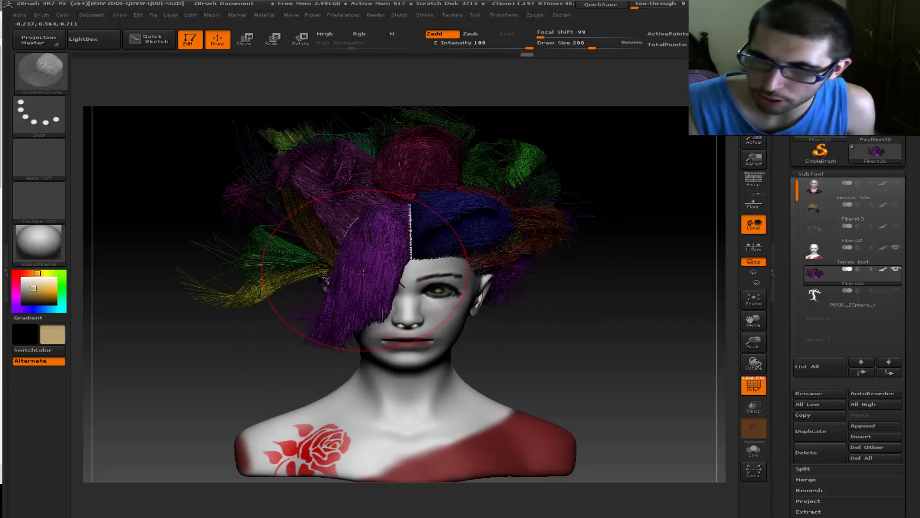
left_click_drag(624, 312, 596, 314)
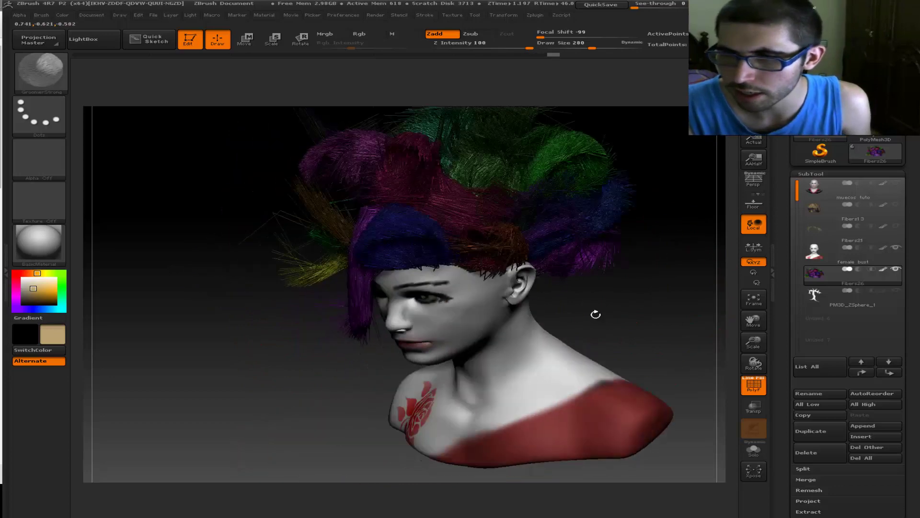
left_click_drag(709, 340, 681, 338)
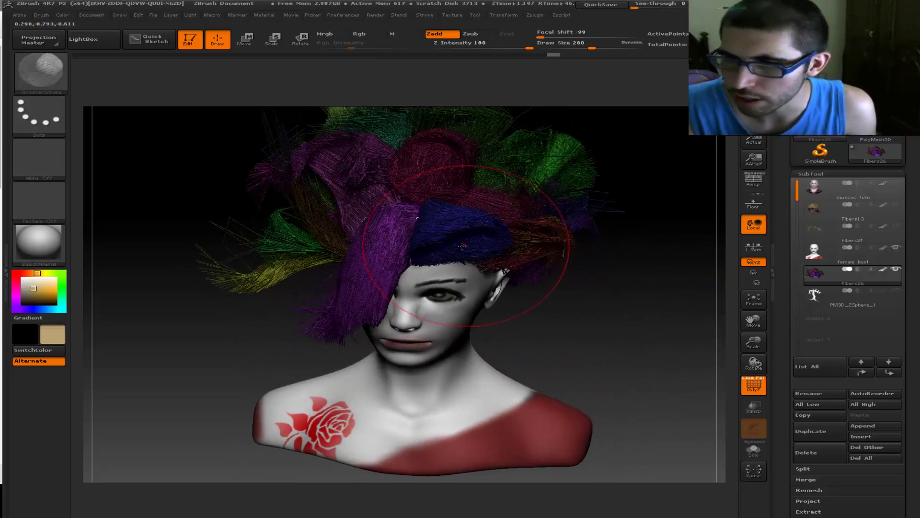
mouse_move(466, 225)
left_mouse_down()
mouse_move(421, 279)
mouse_move(457, 300)
left_mouse_up()
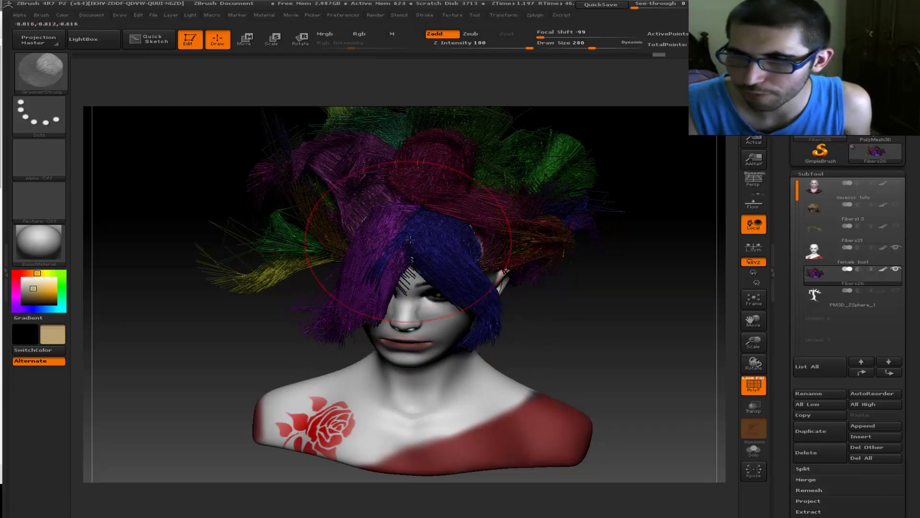
left_click_drag(409, 240, 445, 284)
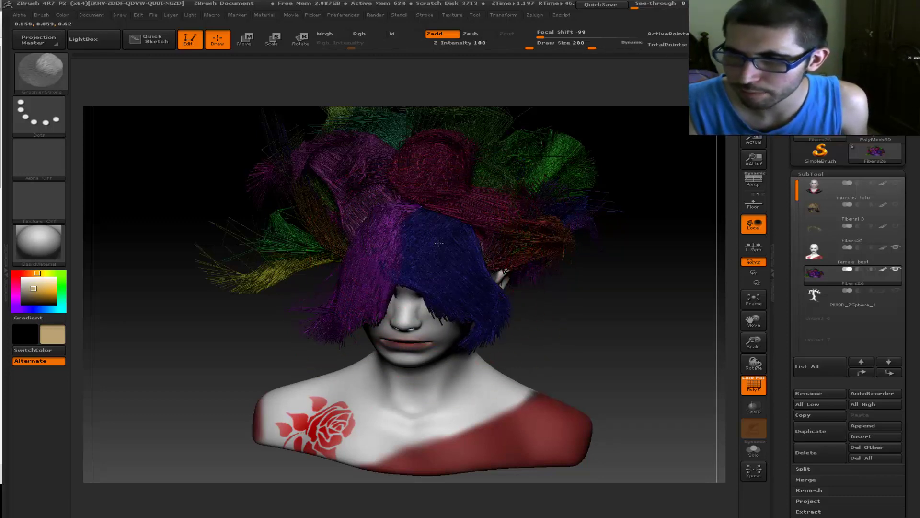
- Undo one stroke, then comb the hair by the ear and behind the head down toward the neck
mouse_move(571, 332)
left_mouse_down()
mouse_move(575, 324)
mouse_move(473, 301)
mouse_move(468, 327)
left_mouse_up()
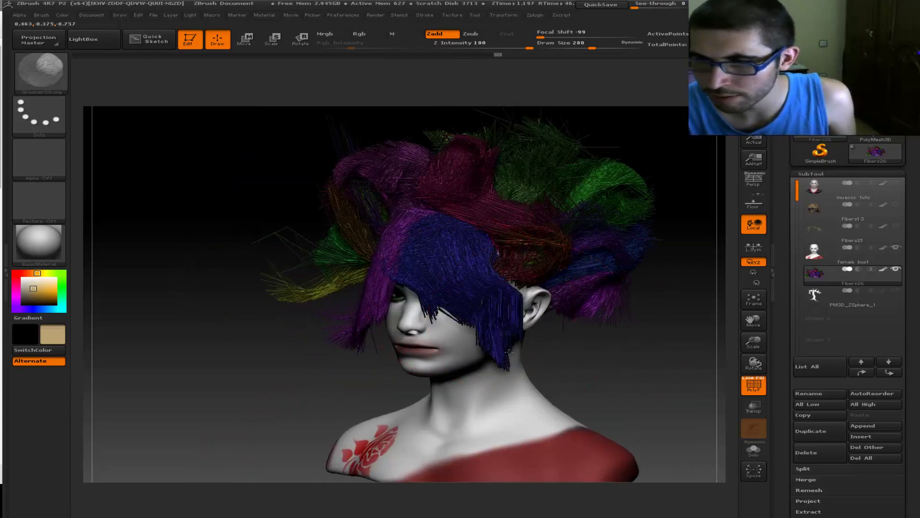
key("ctrl+z")
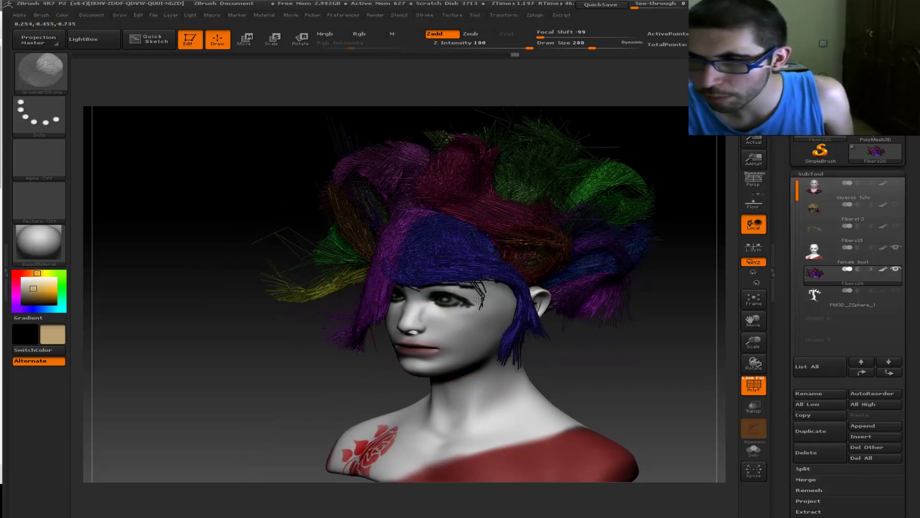
mouse_move(484, 300)
left_mouse_down()
mouse_move(505, 252)
mouse_move(539, 316)
left_mouse_up()
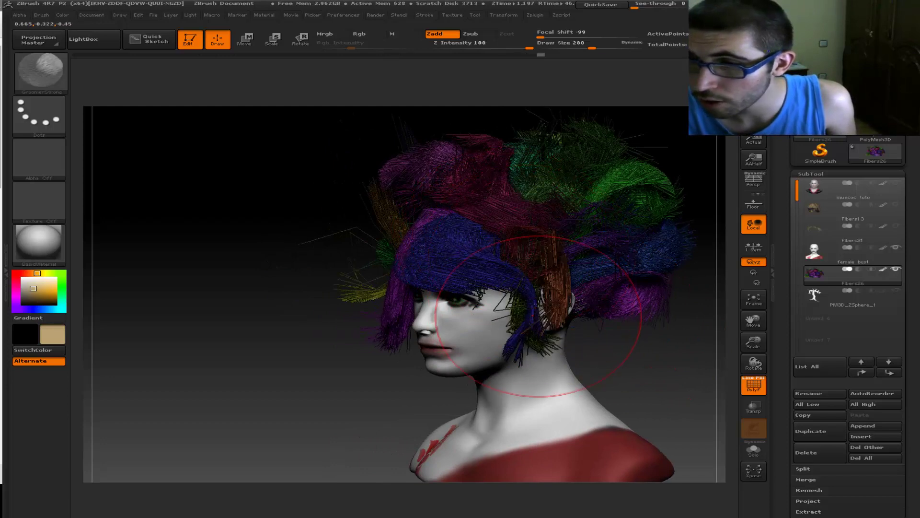
mouse_move(548, 283)
left_mouse_down()
mouse_move(544, 309)
mouse_move(516, 275)
mouse_move(526, 270)
mouse_move(509, 234)
left_mouse_up()
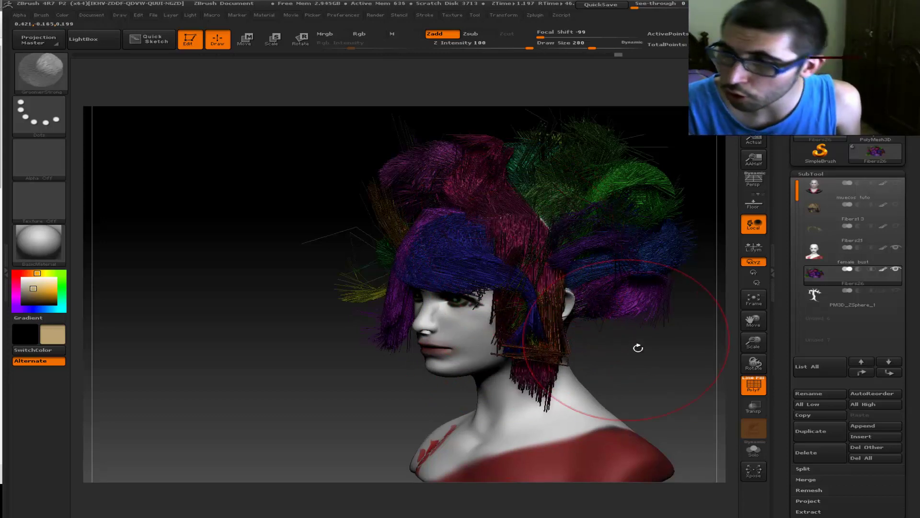
left_click_drag(637, 345, 599, 343)
left_click_drag(592, 259, 578, 321)
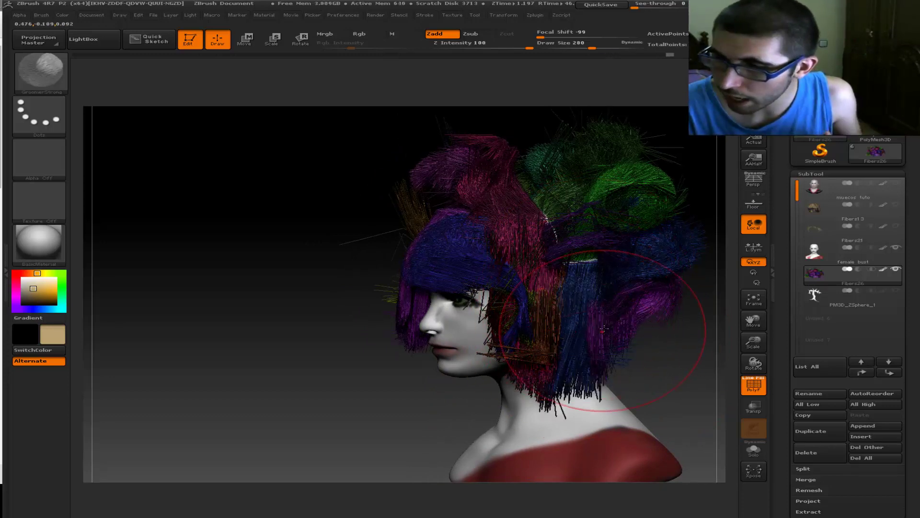
mouse_move(578, 321)
left_mouse_down()
mouse_move(608, 316)
mouse_move(636, 284)
left_mouse_up()
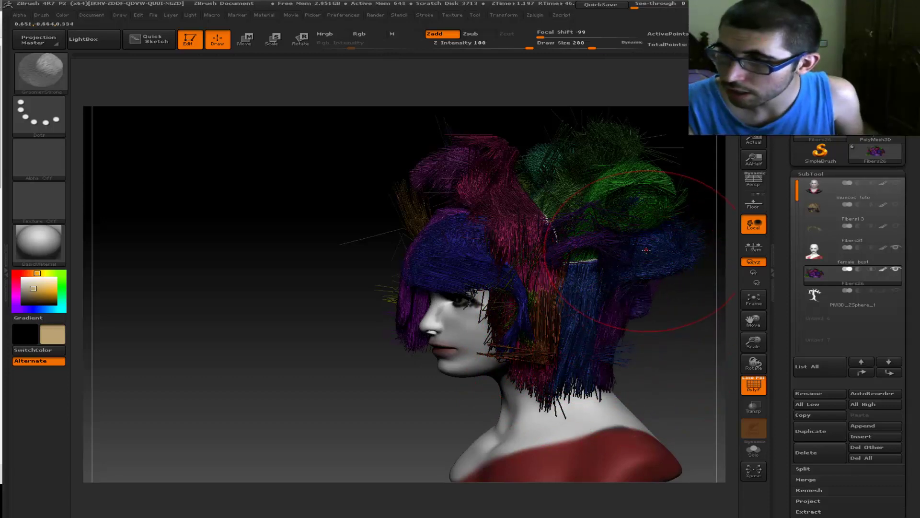
left_click_drag(646, 250, 647, 326)
mouse_move(663, 248)
left_mouse_down()
mouse_move(643, 256)
mouse_move(637, 304)
left_mouse_up()
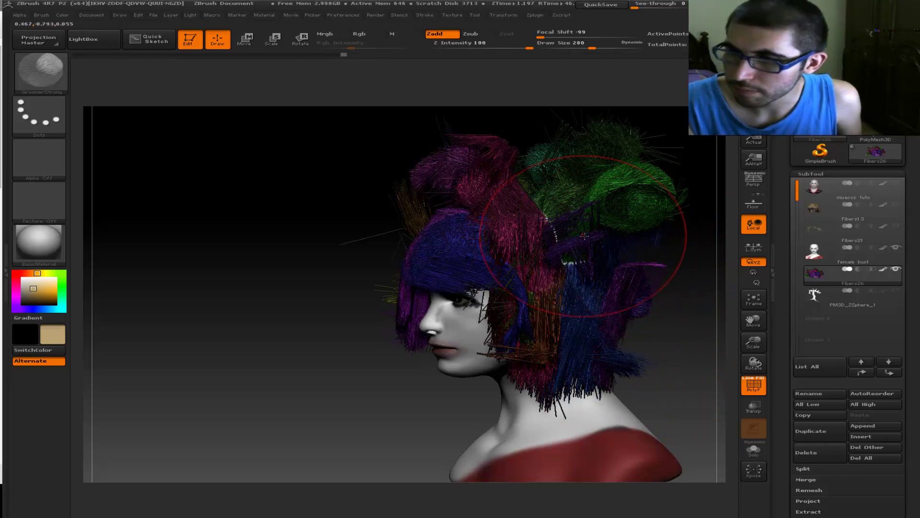
mouse_move(584, 236)
left_mouse_down()
mouse_move(597, 286)
mouse_move(618, 268)
mouse_move(567, 314)
mouse_move(571, 331)
mouse_move(526, 361)
mouse_move(497, 359)
left_mouse_up()
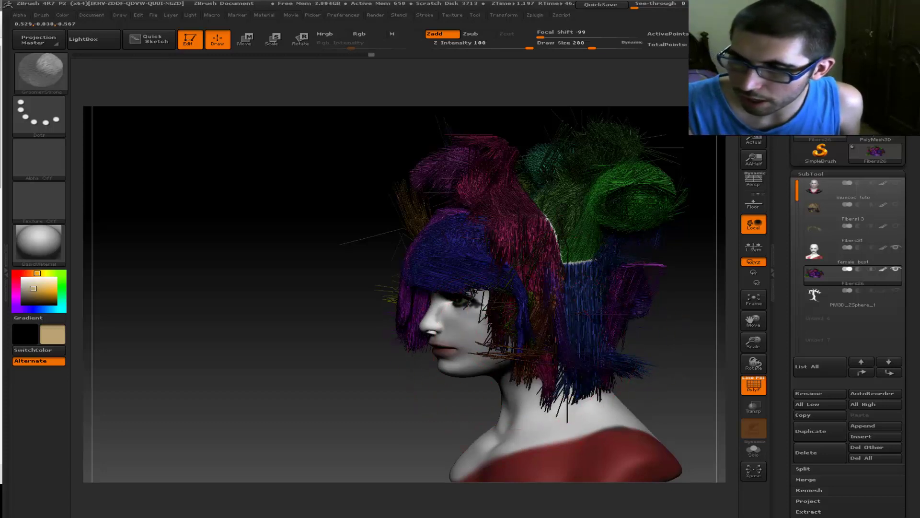
mouse_move(341, 367)
left_mouse_down()
mouse_move(362, 256)
mouse_move(280, 317)
mouse_move(278, 236)
mouse_move(308, 185)
mouse_move(323, 259)
mouse_move(287, 257)
mouse_move(267, 308)
mouse_move(280, 334)
mouse_move(298, 269)
left_mouse_up()
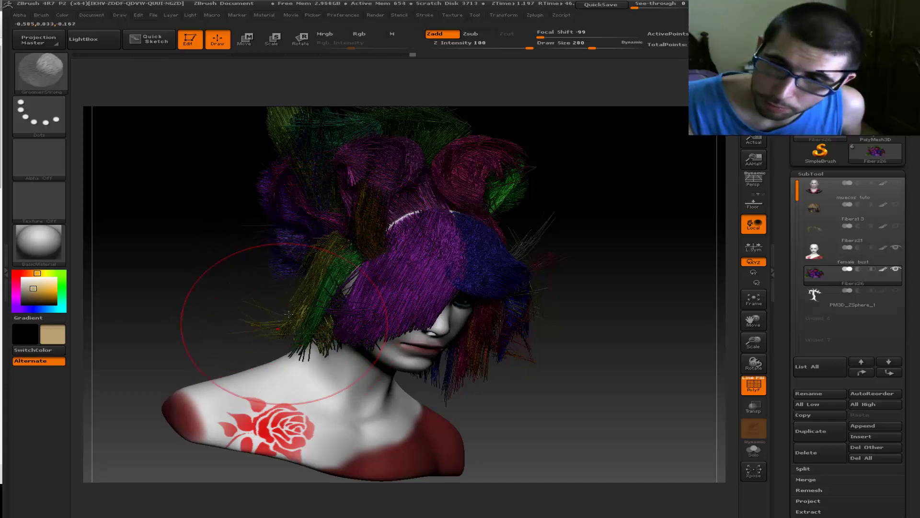
- Comb the yellow-green strands and push the left purple strands down and outward
mouse_move(289, 314)
left_mouse_down()
mouse_move(292, 278)
mouse_move(316, 274)
mouse_move(313, 302)
left_mouse_up()
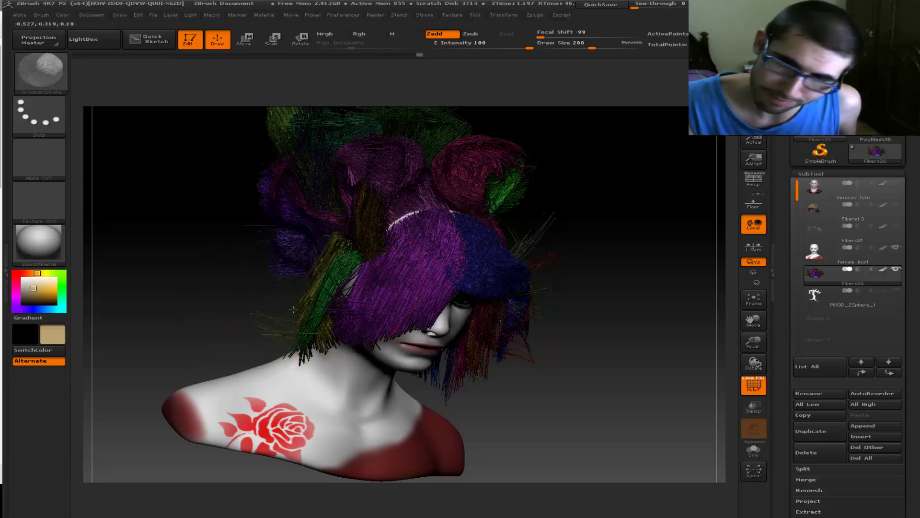
left_click_drag(246, 308, 262, 323)
left_click_drag(585, 304, 417, 246)
left_click_drag(308, 236, 269, 278)
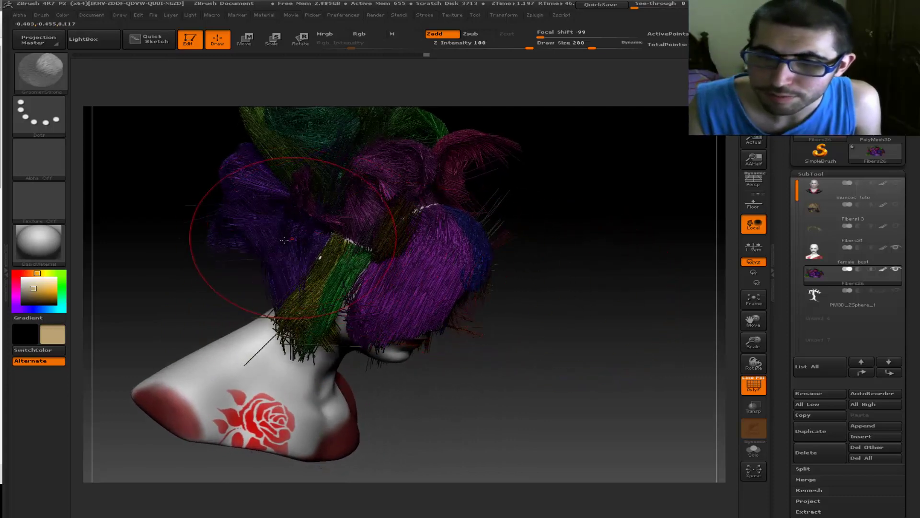
mouse_move(257, 226)
left_mouse_down()
mouse_move(253, 260)
mouse_move(264, 224)
mouse_move(225, 267)
mouse_move(265, 312)
left_mouse_up()
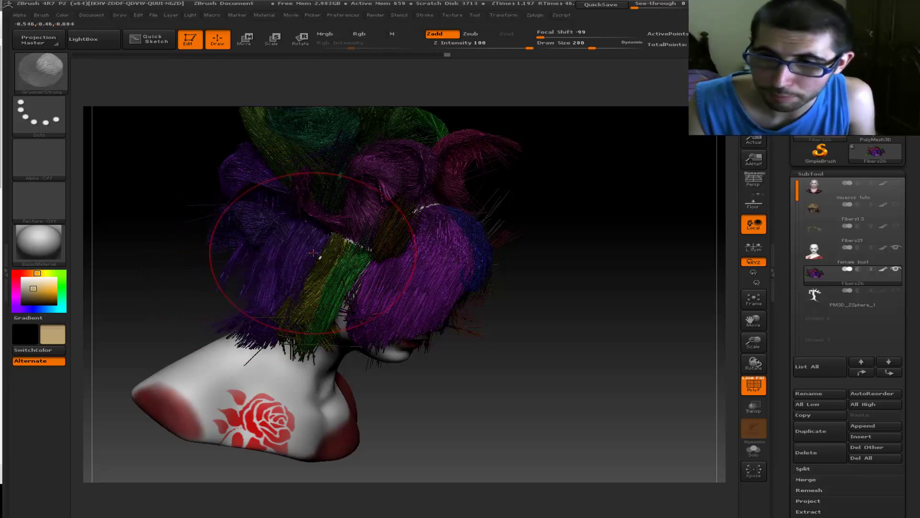
- From the side, smooth the purple strands into a broad mass with green strands over it
mouse_move(497, 300)
left_mouse_down()
mouse_move(548, 329)
mouse_move(249, 235)
left_mouse_up()
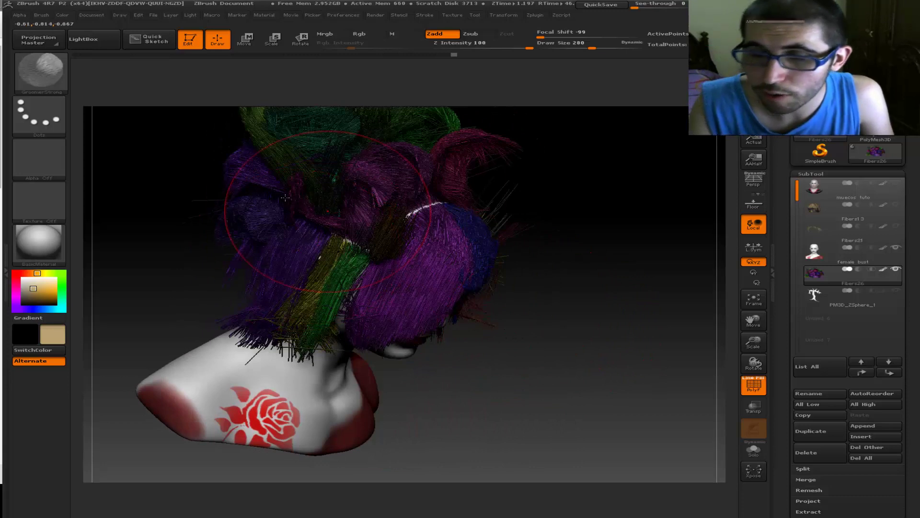
left_click_drag(140, 235, 241, 230)
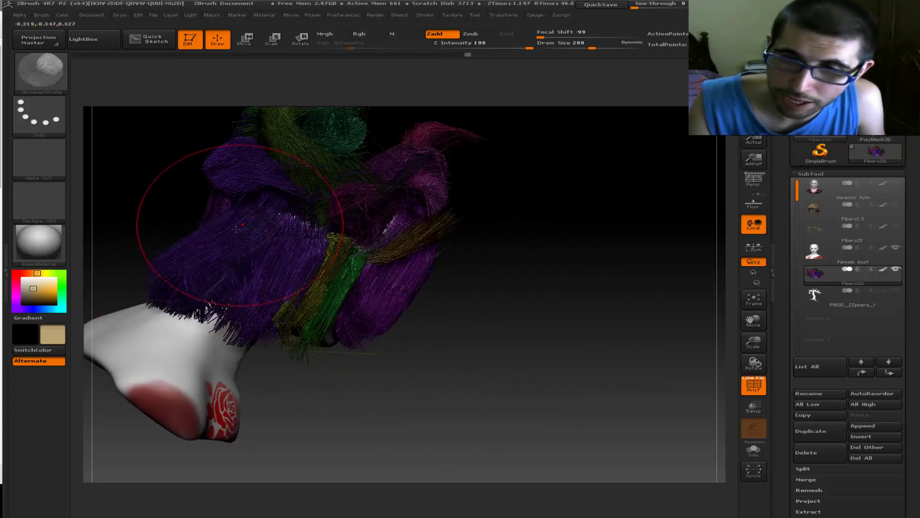
left_click_drag(187, 205, 221, 213)
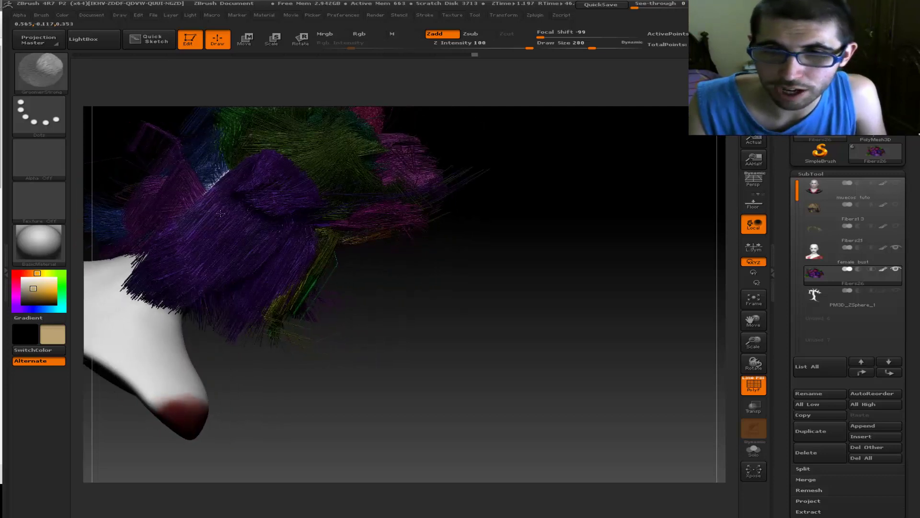
left_click_drag(138, 220, 159, 168)
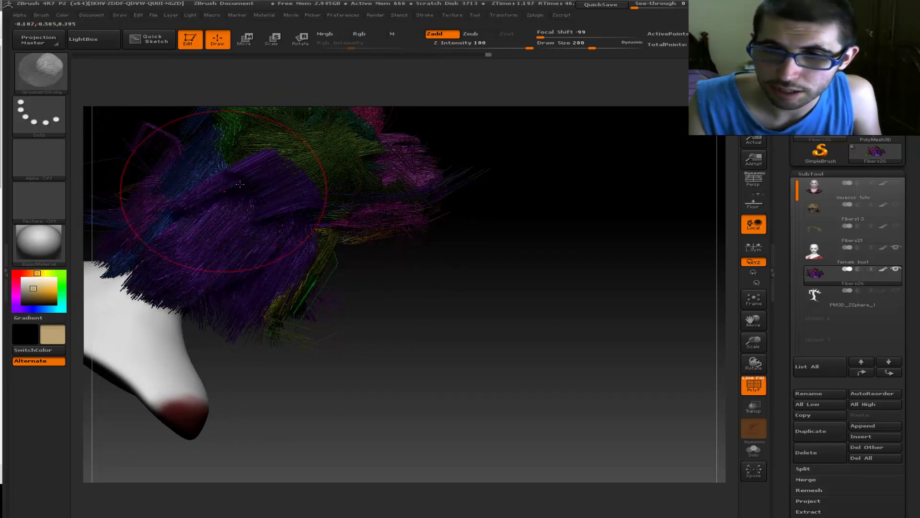
left_click_drag(253, 168, 199, 241)
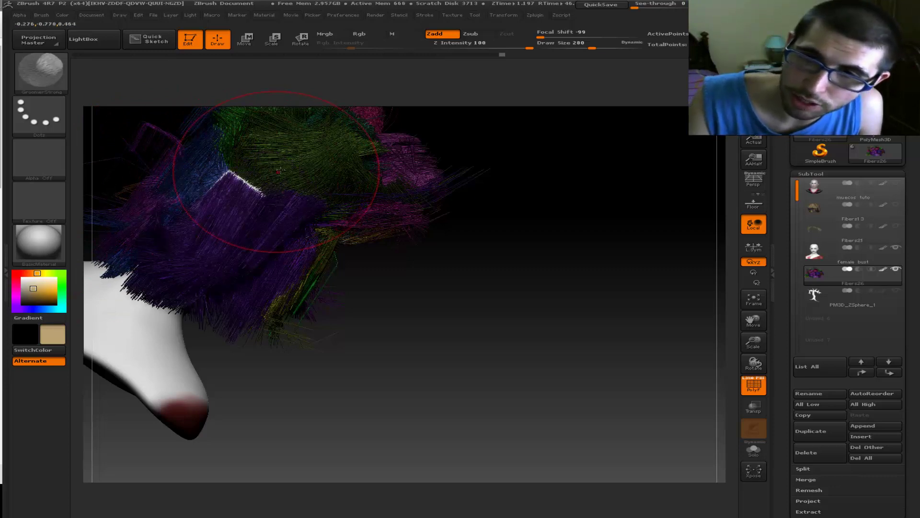
mouse_move(185, 206)
left_mouse_down()
mouse_move(246, 247)
mouse_move(284, 155)
mouse_move(297, 182)
mouse_move(345, 143)
left_mouse_up()
- From the back, comb the left green strands down and the central strands into diagonal flows
left_click_drag(599, 276, 559, 300, "shift")
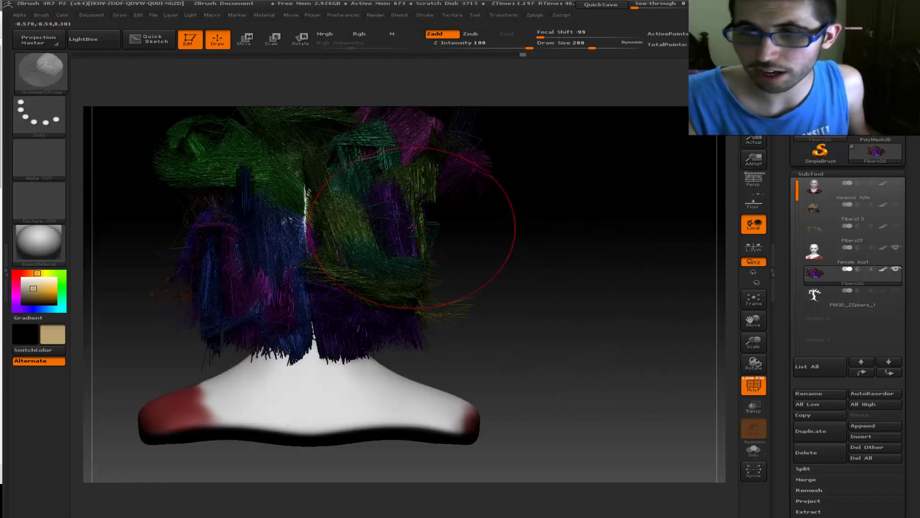
mouse_move(205, 134)
left_mouse_down()
mouse_move(187, 163)
mouse_move(209, 174)
mouse_move(174, 143)
mouse_move(214, 263)
mouse_move(270, 226)
left_mouse_up()
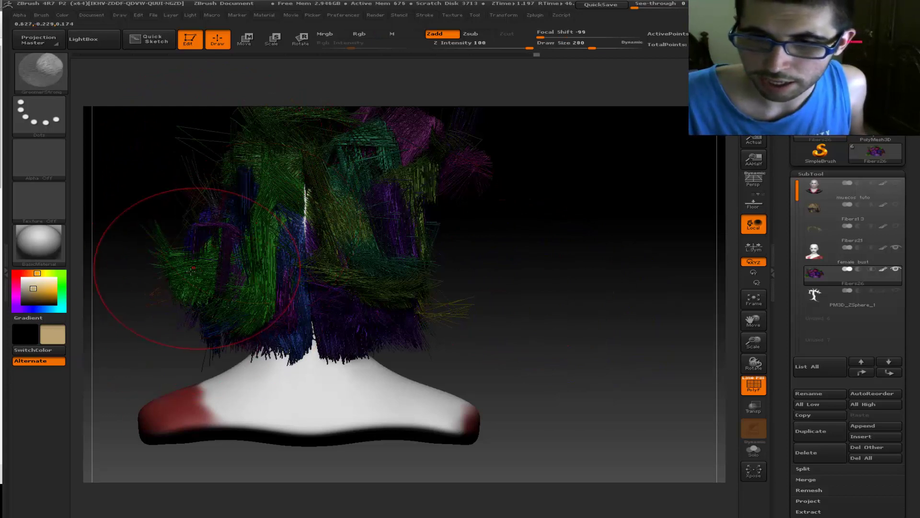
left_click_drag(192, 269, 176, 324)
left_click_drag(180, 262, 168, 314)
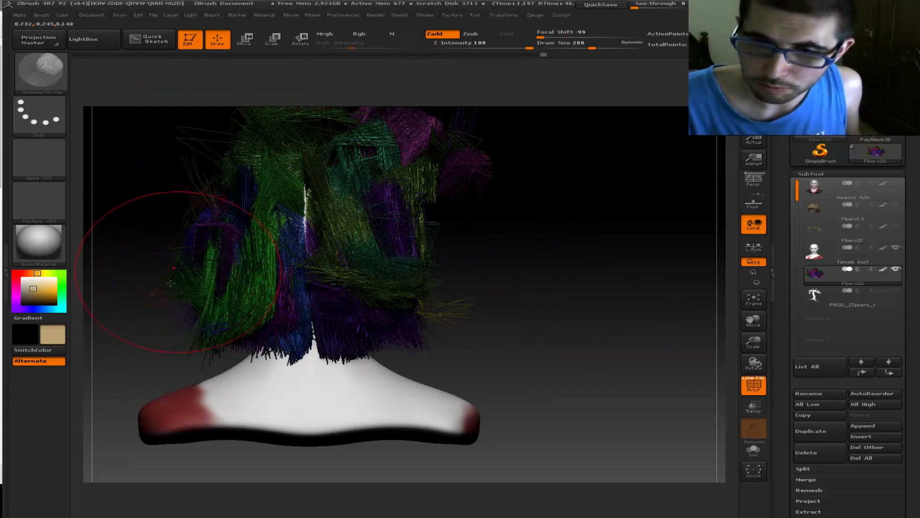
mouse_move(179, 271)
left_mouse_down()
mouse_move(220, 216)
mouse_move(225, 144)
left_mouse_up()
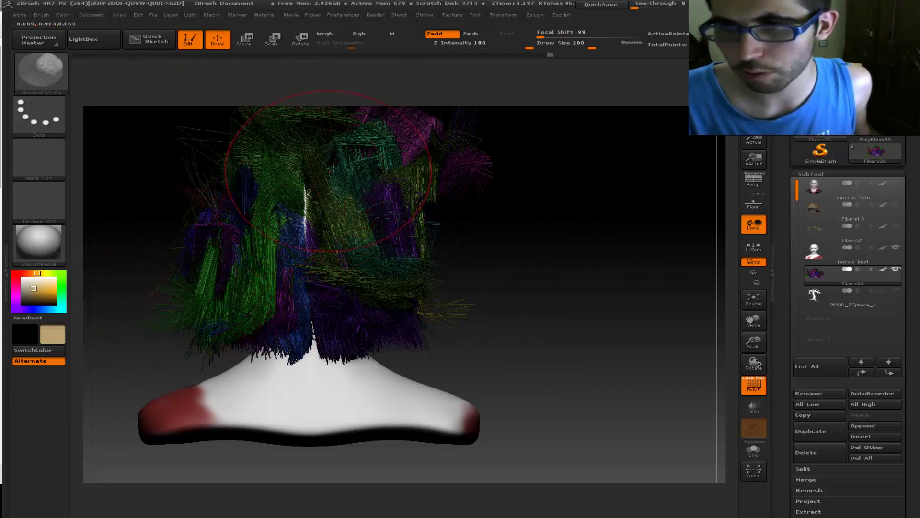
mouse_move(368, 161)
left_mouse_down()
mouse_move(391, 125)
mouse_move(347, 203)
left_mouse_up()
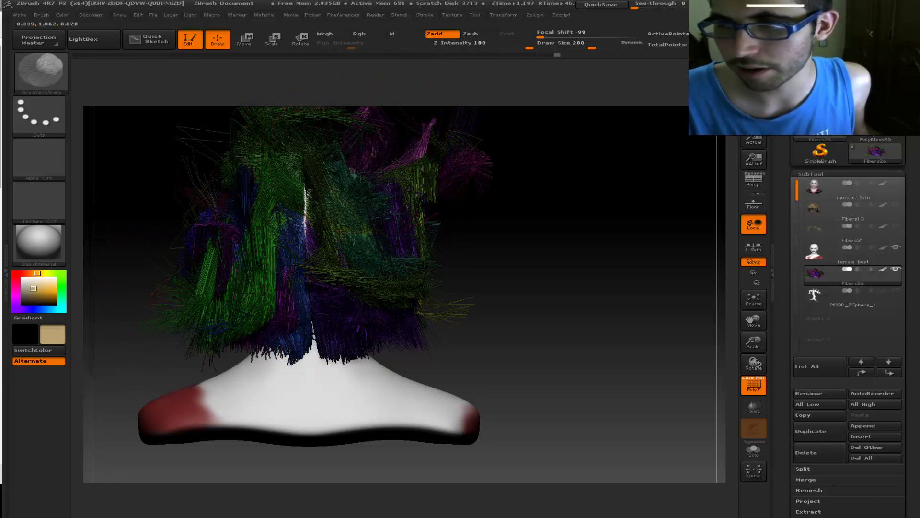
mouse_move(396, 161)
left_mouse_down()
mouse_move(431, 144)
mouse_move(456, 174)
mouse_move(434, 245)
mouse_move(446, 182)
mouse_move(434, 172)
left_mouse_up()
- From a three-quarter side view, reshape the top-of-head strands and those in front of the face
mouse_move(491, 179)
left_mouse_down()
mouse_move(468, 205)
mouse_move(431, 211)
mouse_move(357, 192)
mouse_move(338, 199)
mouse_move(330, 239)
mouse_move(354, 163)
mouse_move(336, 178)
mouse_move(326, 158)
mouse_move(353, 194)
left_mouse_up()
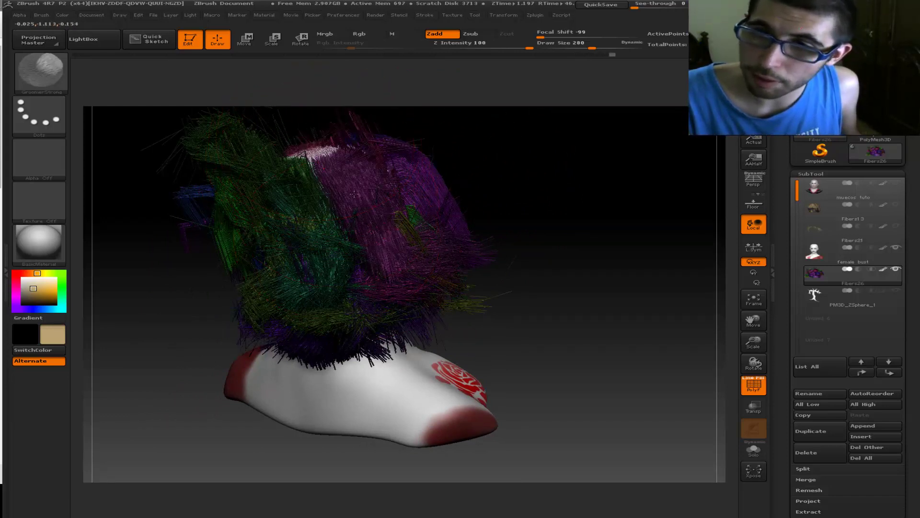
left_click_drag(302, 158, 331, 202)
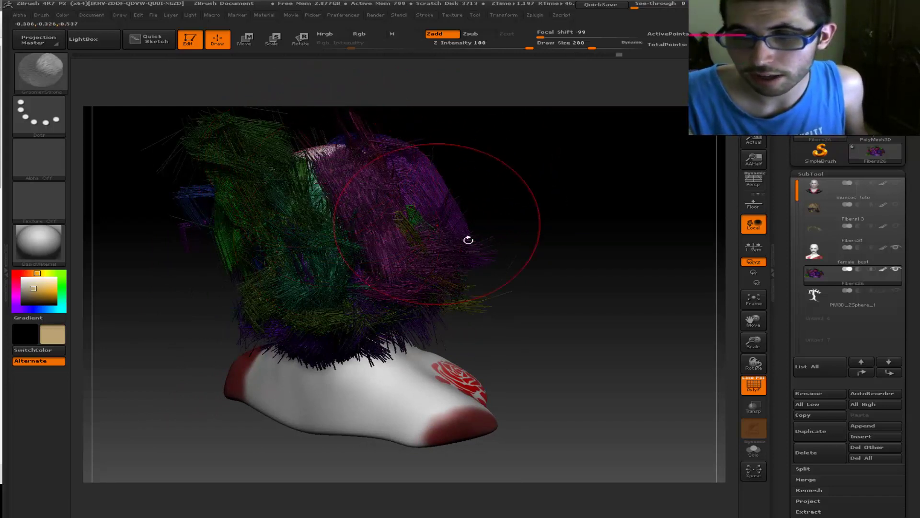
mouse_move(479, 242)
left_mouse_down()
mouse_move(655, 271)
mouse_move(548, 238)
mouse_move(550, 201)
mouse_move(618, 206)
left_mouse_up()
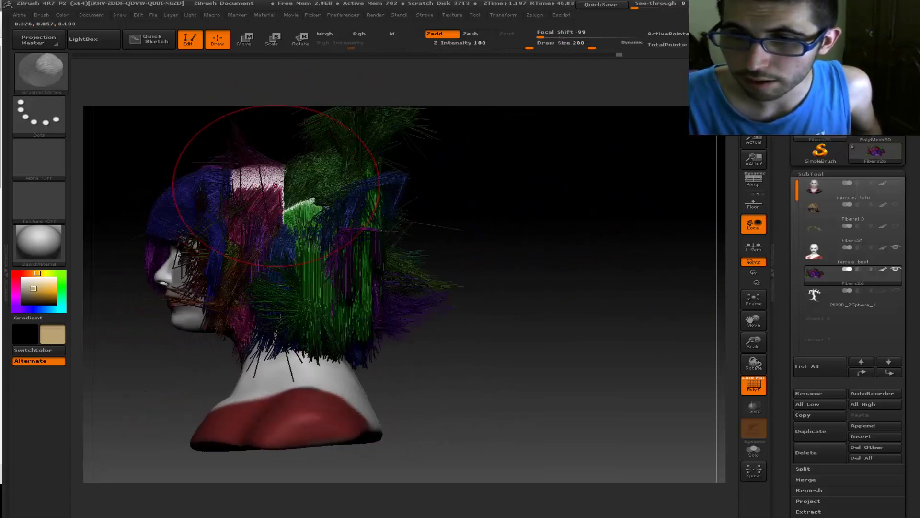
left_click_drag(225, 144, 259, 210)
mouse_move(268, 158)
left_mouse_down()
mouse_move(266, 176)
mouse_move(256, 164)
mouse_move(254, 244)
left_mouse_up()
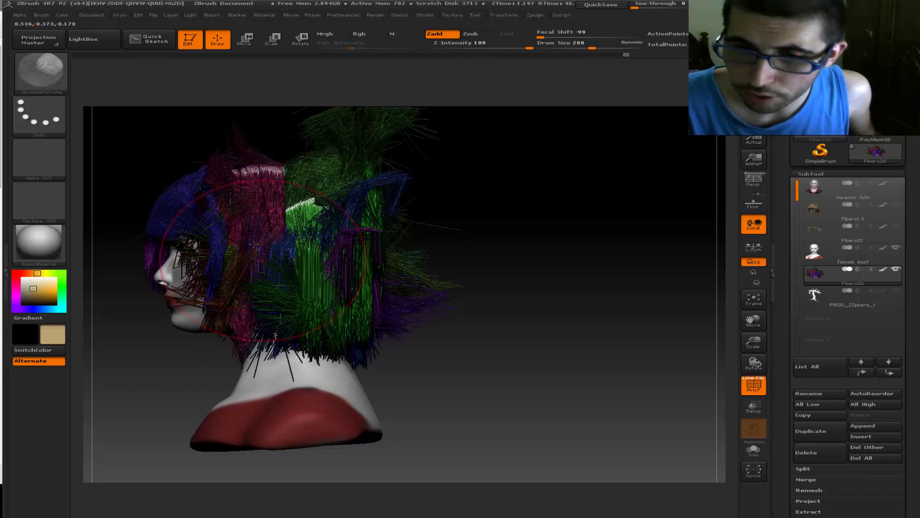
left_click_drag(206, 283, 195, 302)
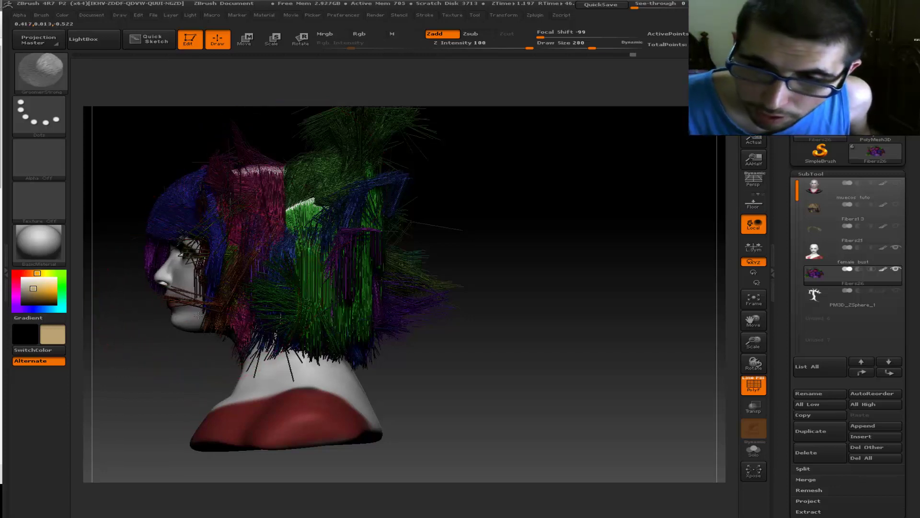
- Comb the back-of-head, neck and upright crown strands downward
mouse_move(364, 197)
left_mouse_down()
mouse_move(308, 154)
mouse_move(380, 144)
mouse_move(329, 279)
left_mouse_up()
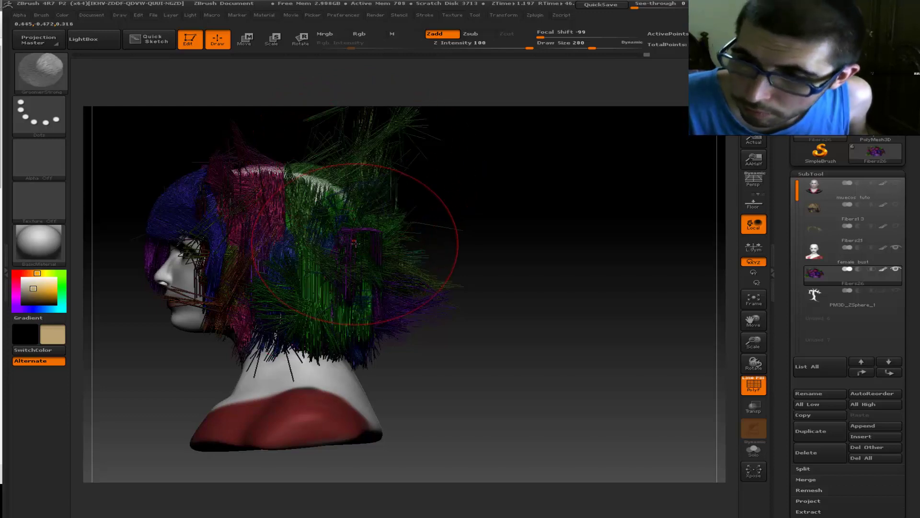
mouse_move(354, 244)
left_mouse_down()
mouse_move(400, 278)
mouse_move(401, 195)
mouse_move(344, 339)
left_mouse_up()
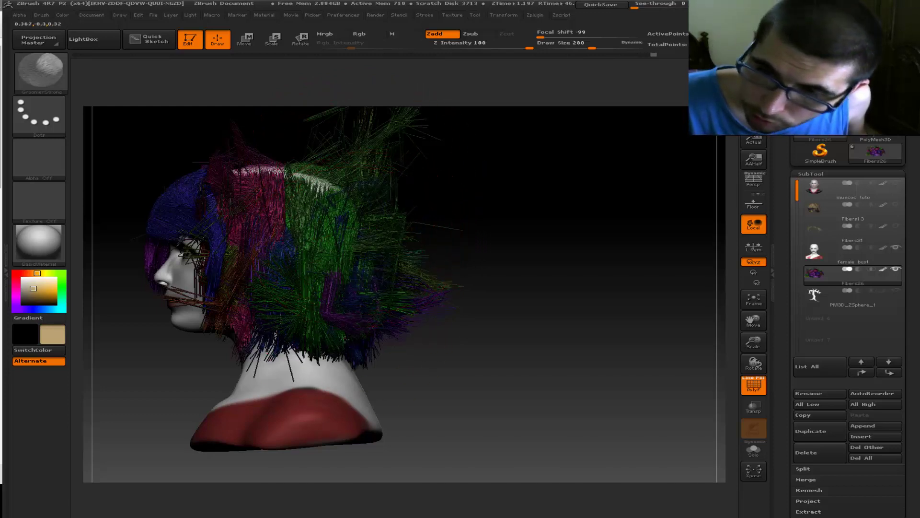
left_click_drag(339, 297, 337, 352)
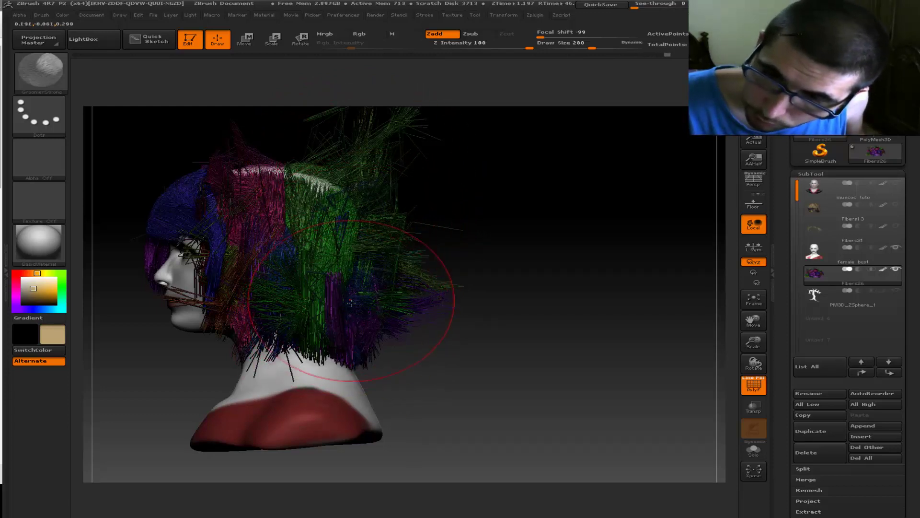
left_click_drag(489, 242, 350, 127)
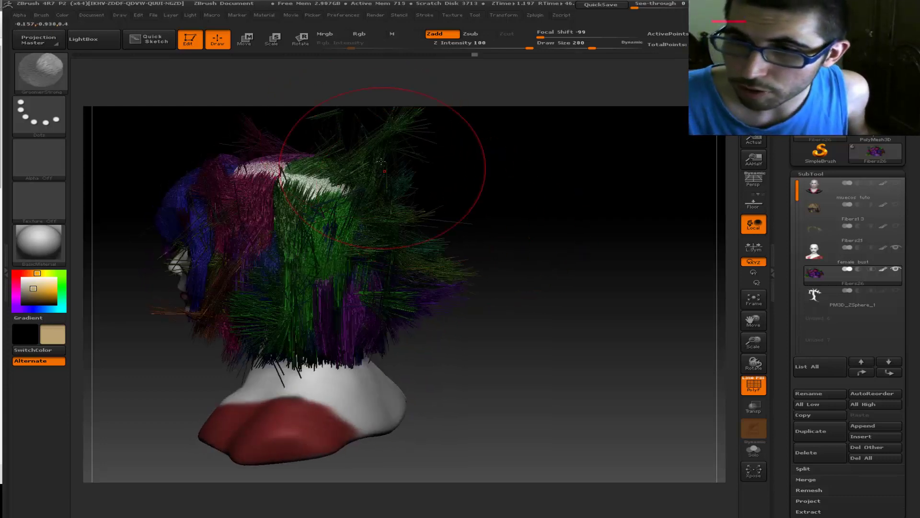
left_click_drag(381, 162, 431, 206)
left_click_drag(380, 154, 377, 213)
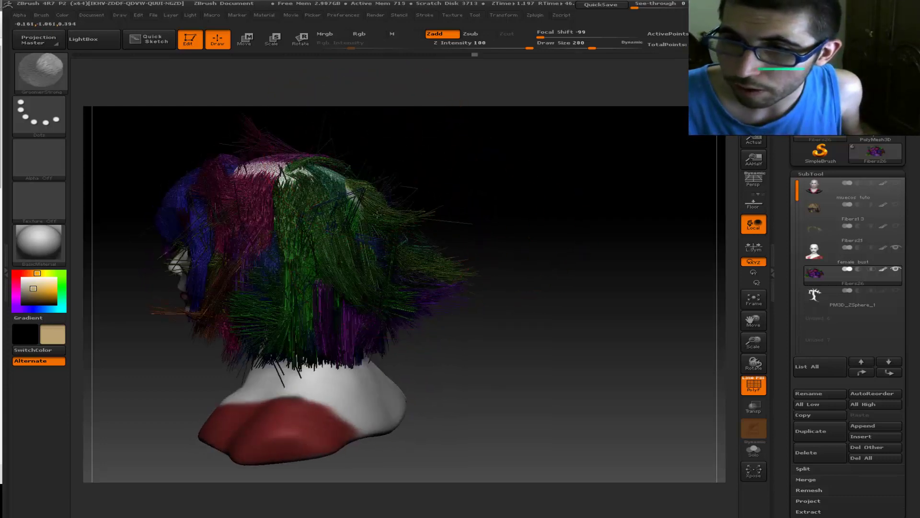
left_click_drag(341, 135, 373, 251)
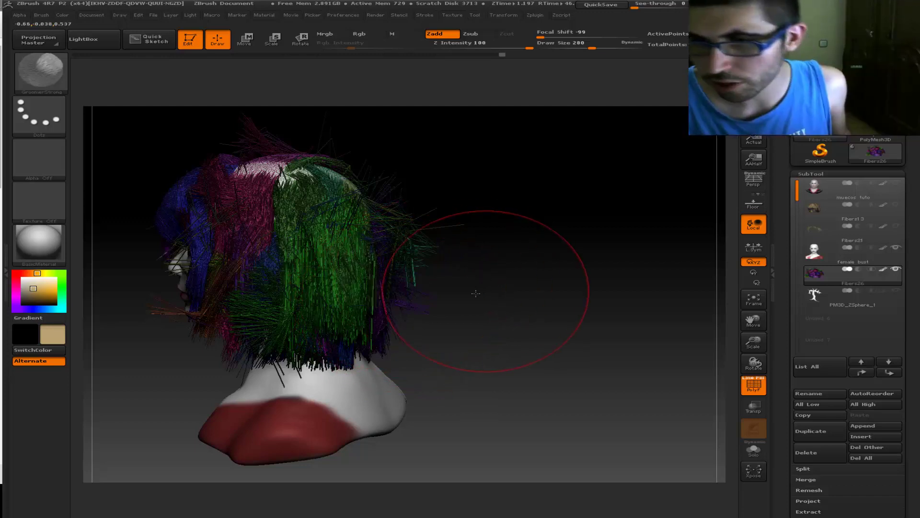
- From a back view, regroom the centre and crown strands, then the left-side strands
mouse_move(477, 290)
left_mouse_down()
mouse_move(396, 236)
mouse_move(394, 278)
left_mouse_up()
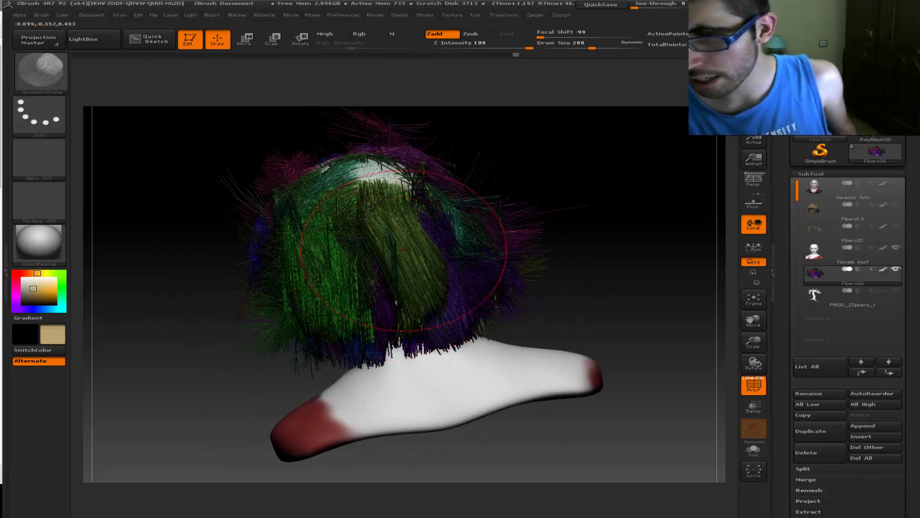
left_click_drag(405, 233, 370, 173)
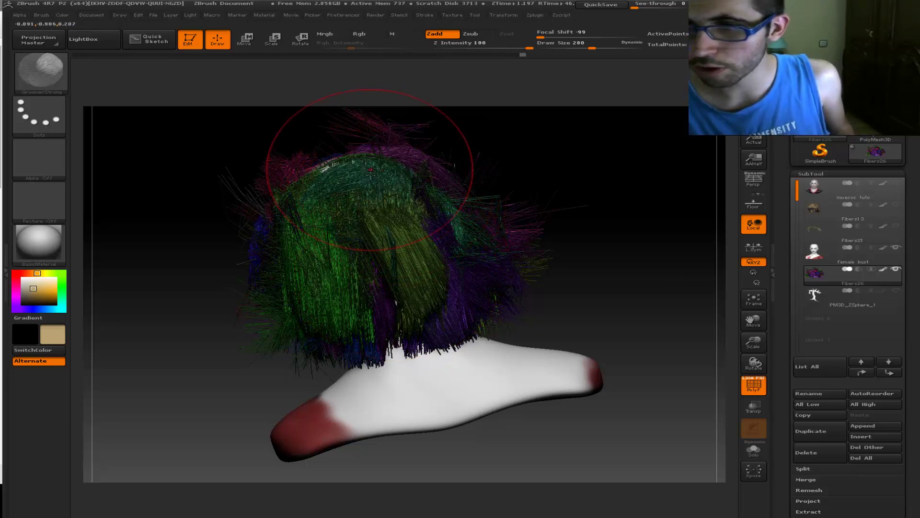
left_click_drag(371, 174, 408, 159)
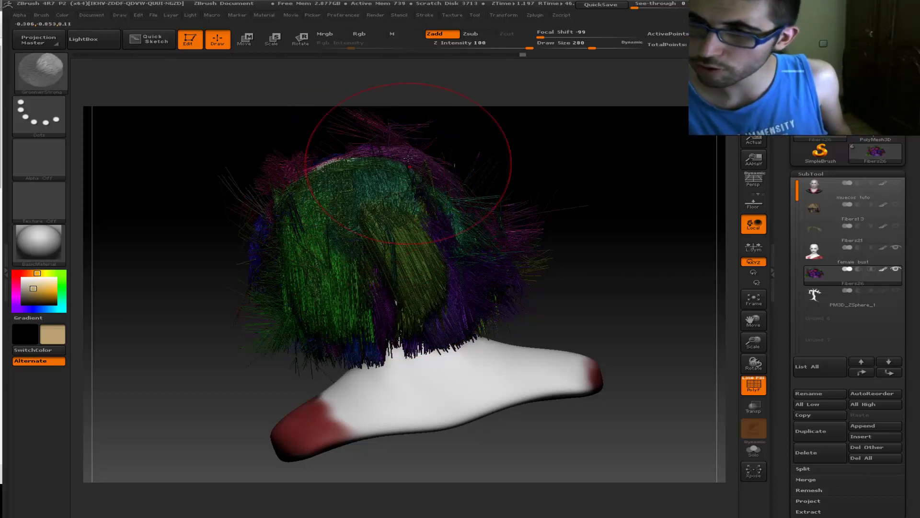
left_click_drag(551, 144, 602, 148)
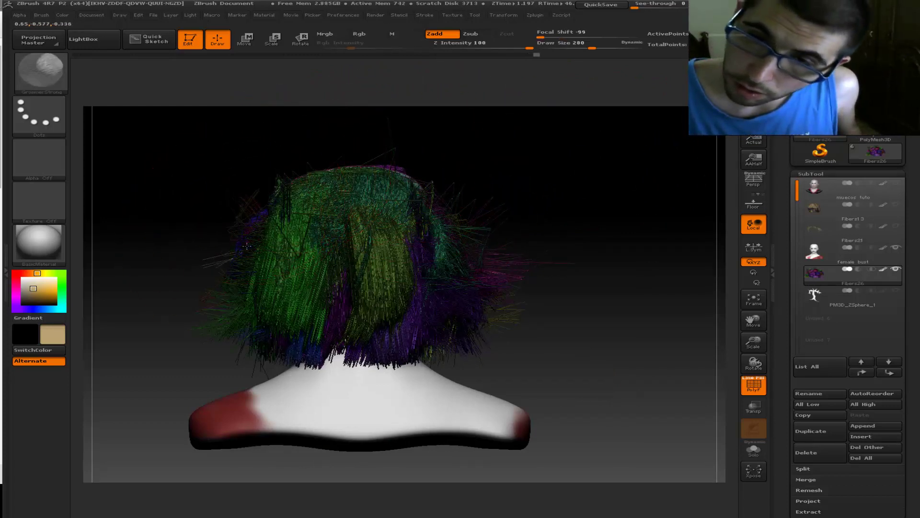
left_click_drag(246, 246, 202, 234)
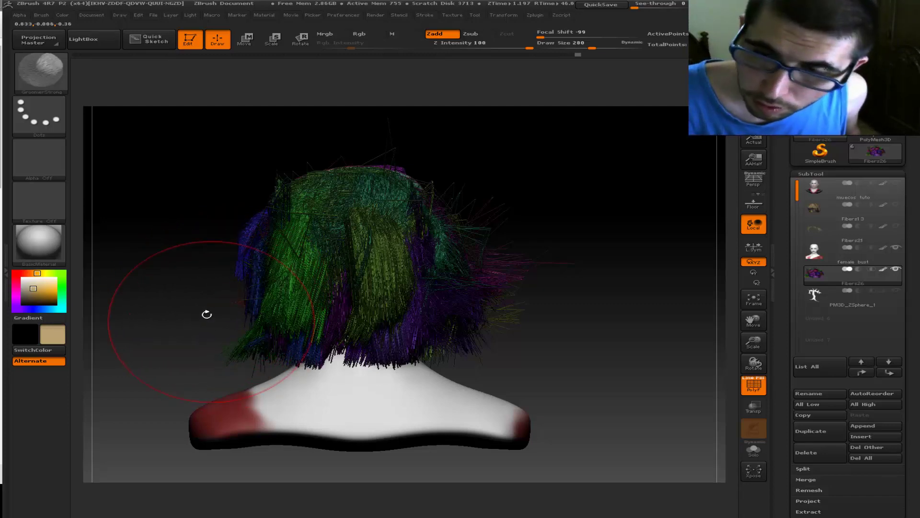
left_click_drag(207, 313, 401, 257)
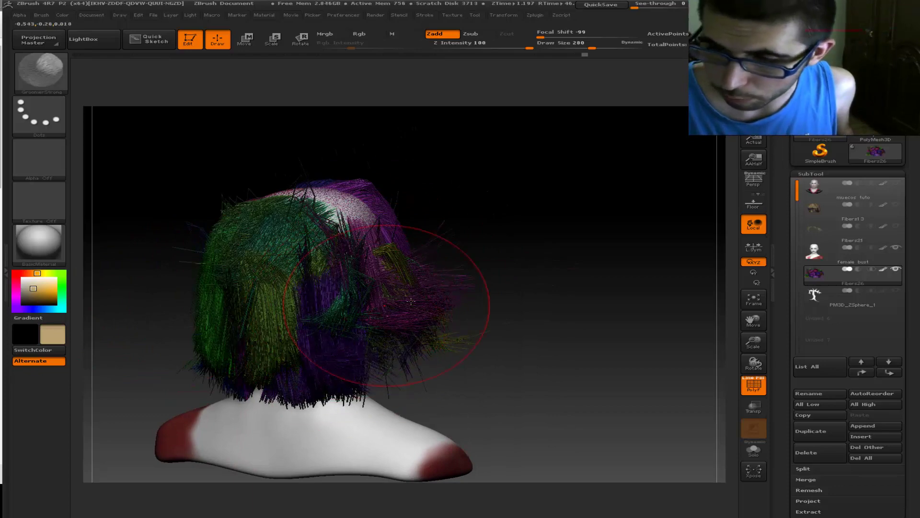
left_click_drag(566, 288, 513, 292)
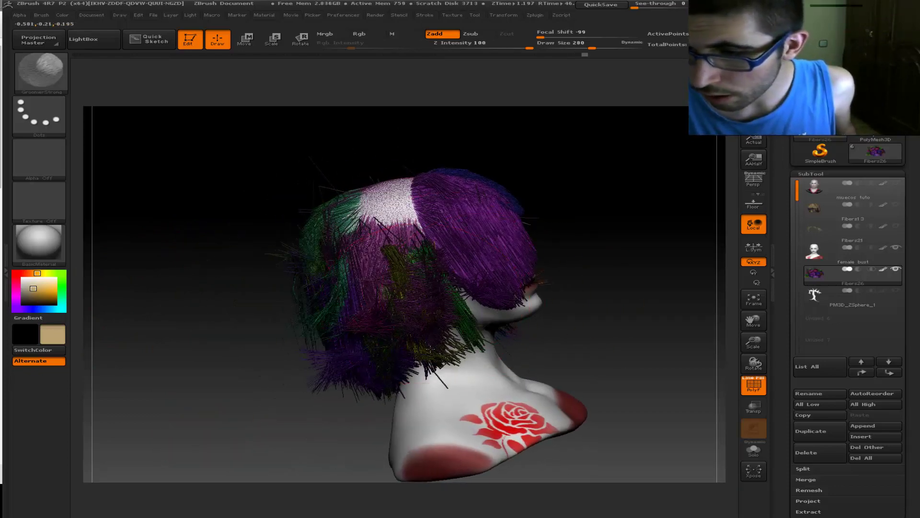
- Comb the middle and top strands over the bare patch to cover the crown
left_click_drag(430, 349, 405, 304)
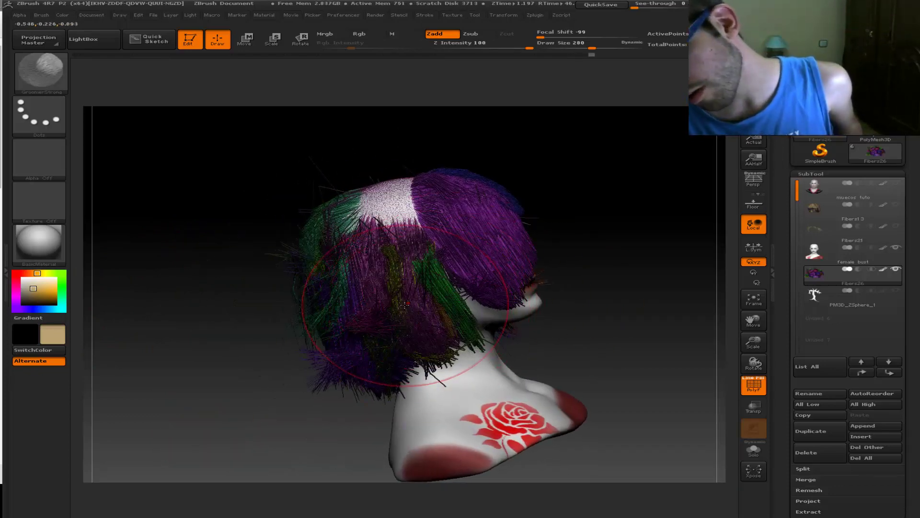
left_click_drag(242, 312, 242, 318)
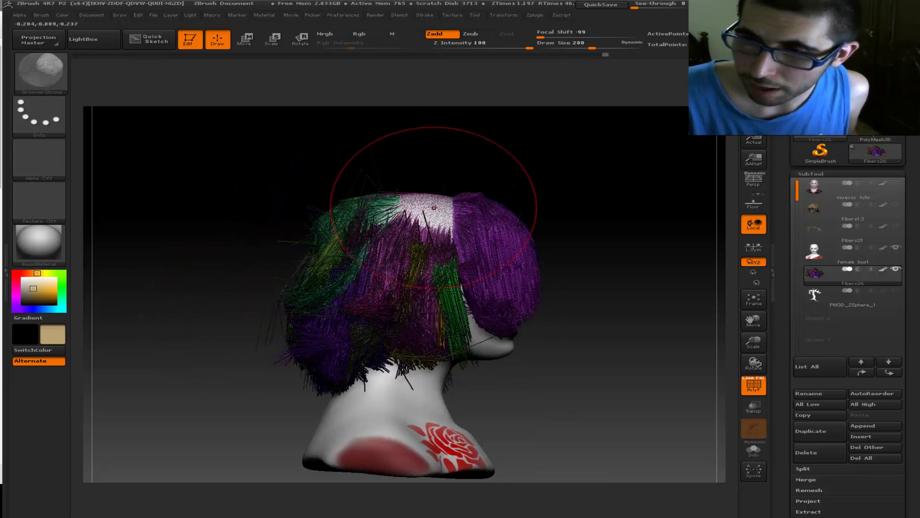
left_click_drag(434, 207, 431, 208)
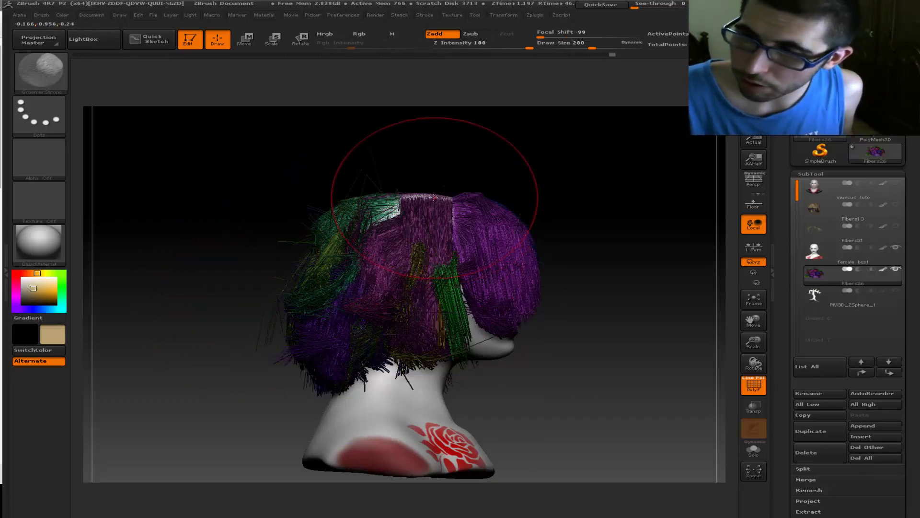
left_click_drag(575, 192, 455, 165)
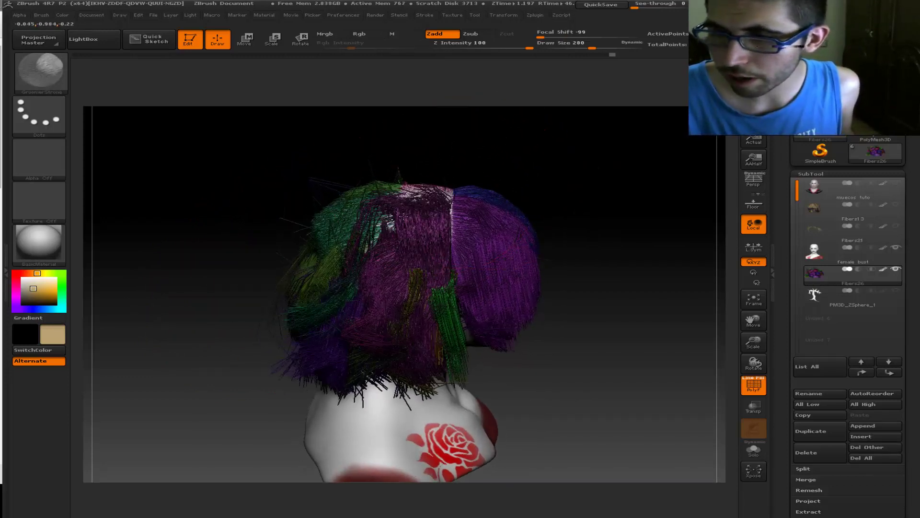
left_click_drag(307, 211, 544, 183)
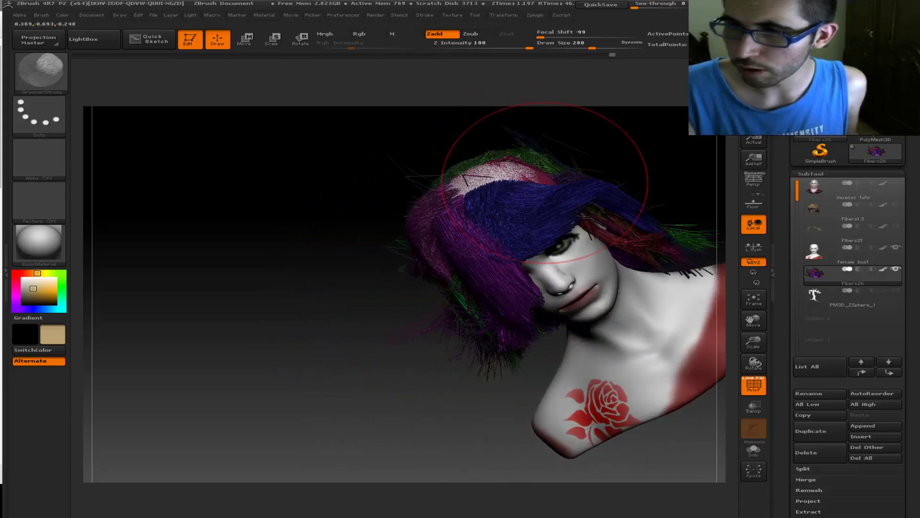
left_click_drag(431, 154, 541, 177)
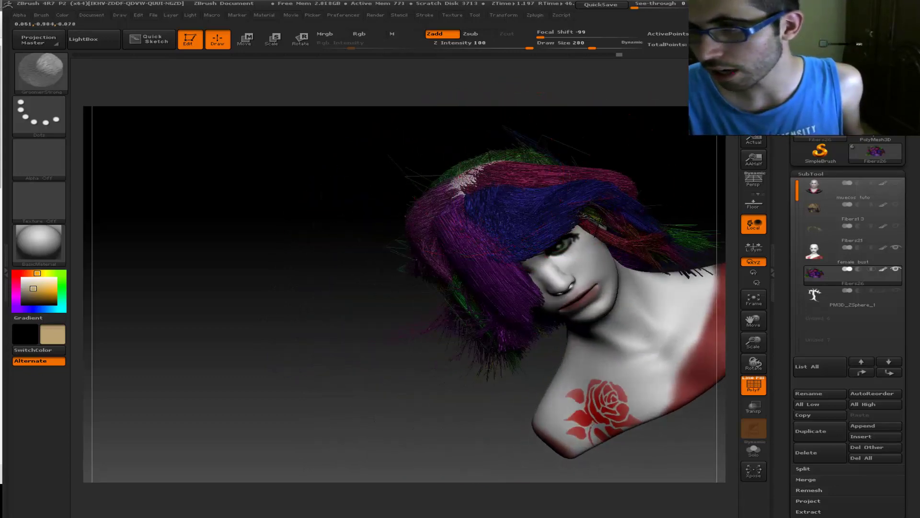
left_click_drag(474, 176, 369, 185)
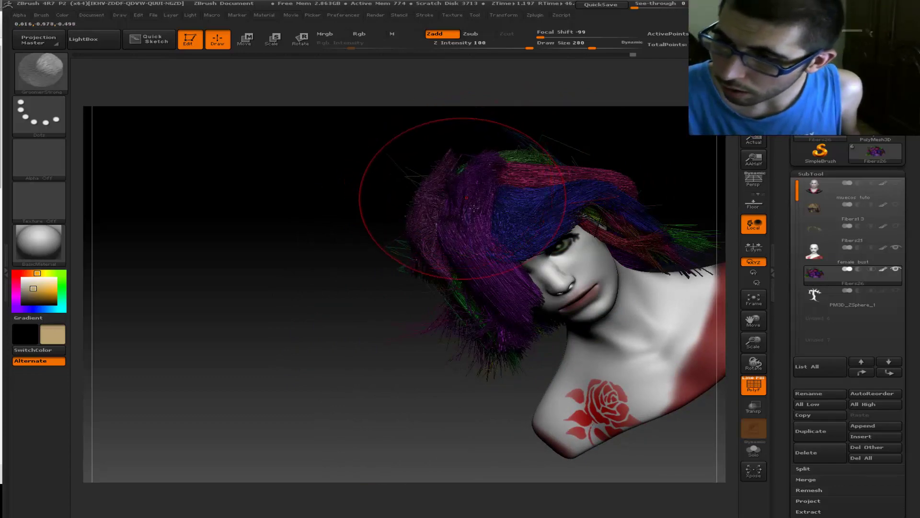
mouse_move(372, 381)
left_mouse_down()
mouse_move(663, 354)
mouse_move(705, 216)
mouse_move(616, 364)
mouse_move(690, 228)
mouse_move(661, 208)
mouse_move(654, 255)
mouse_move(699, 315)
left_mouse_up()
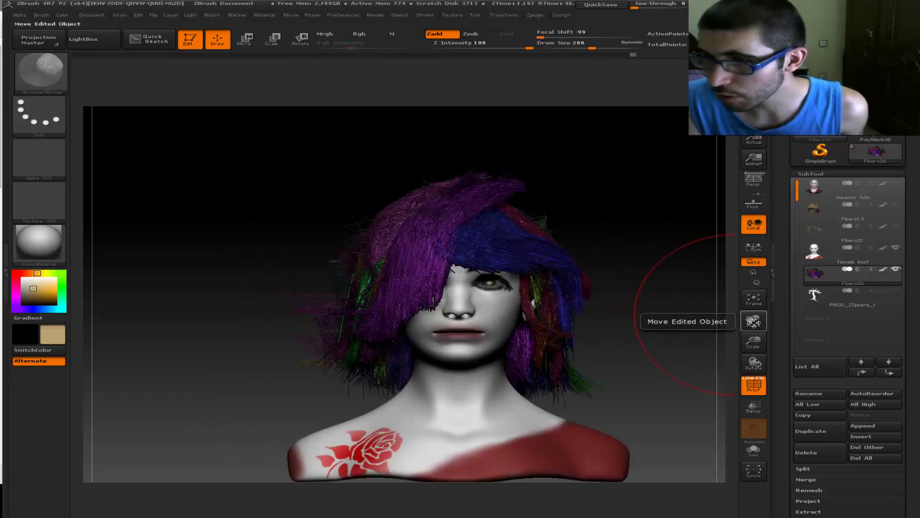
left_click_drag(754, 316, 587, 287)
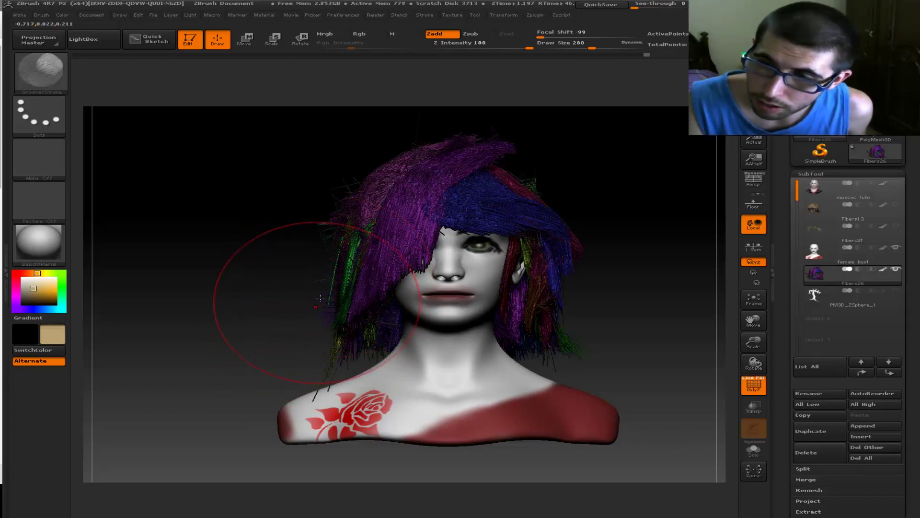
- Turn off PolyF, sweep hair off both eyes, thicken the right-cheek clump and face front
left_click(746, 390)
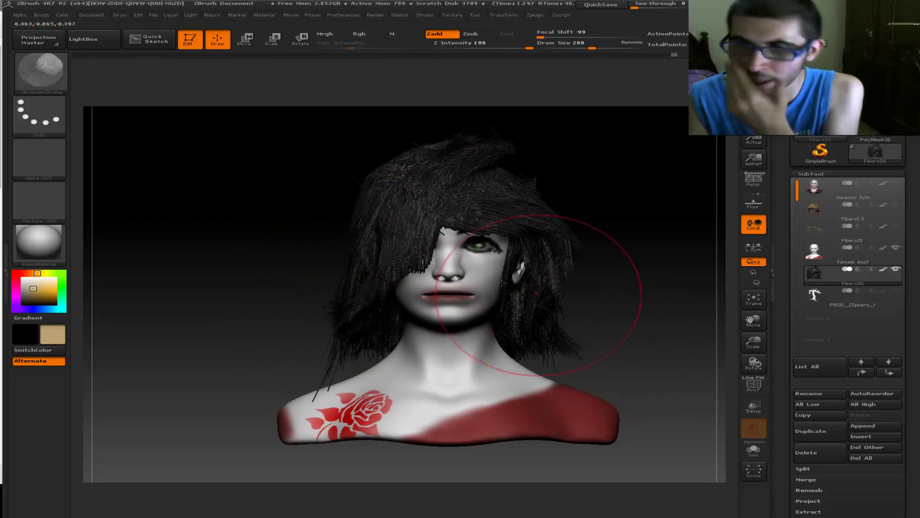
left_click_drag(431, 247, 365, 235)
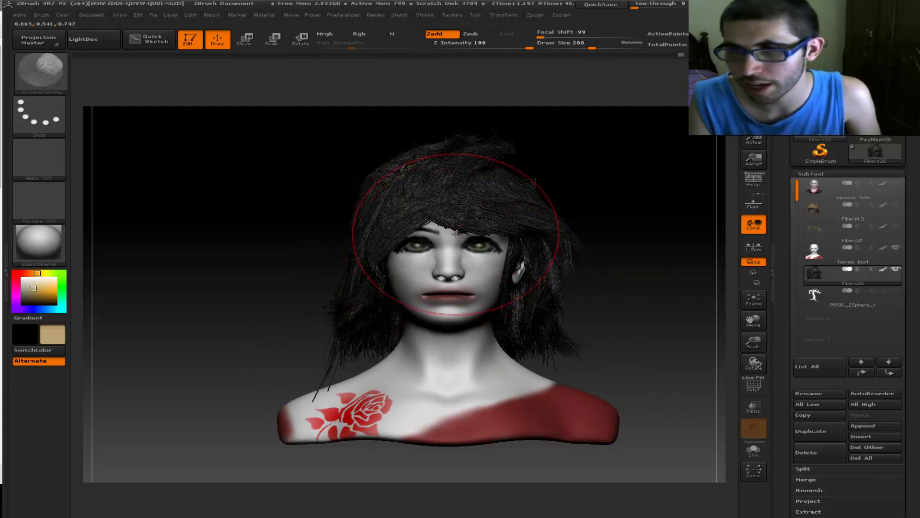
mouse_move(450, 187)
left_mouse_down()
mouse_move(455, 254)
mouse_move(499, 240)
left_mouse_up()
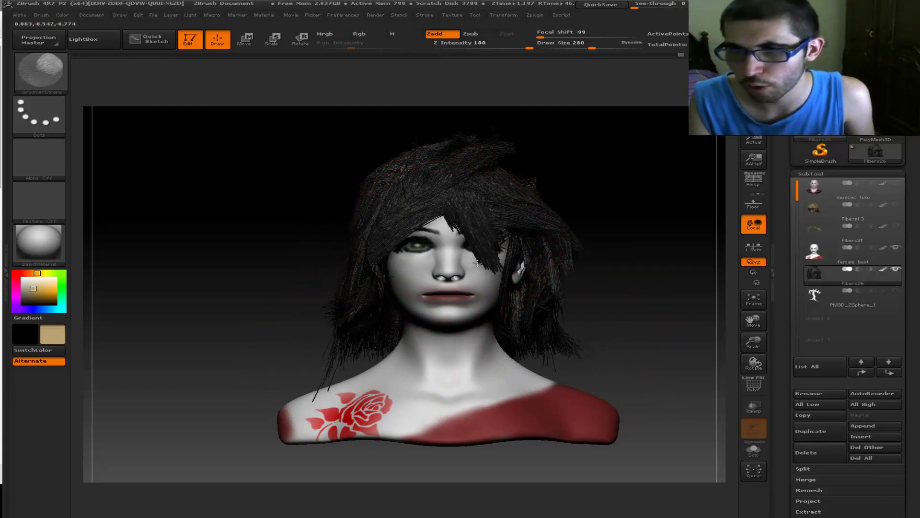
mouse_move(463, 206)
left_mouse_down()
mouse_move(481, 250)
mouse_move(503, 257)
mouse_move(484, 282)
left_mouse_up()
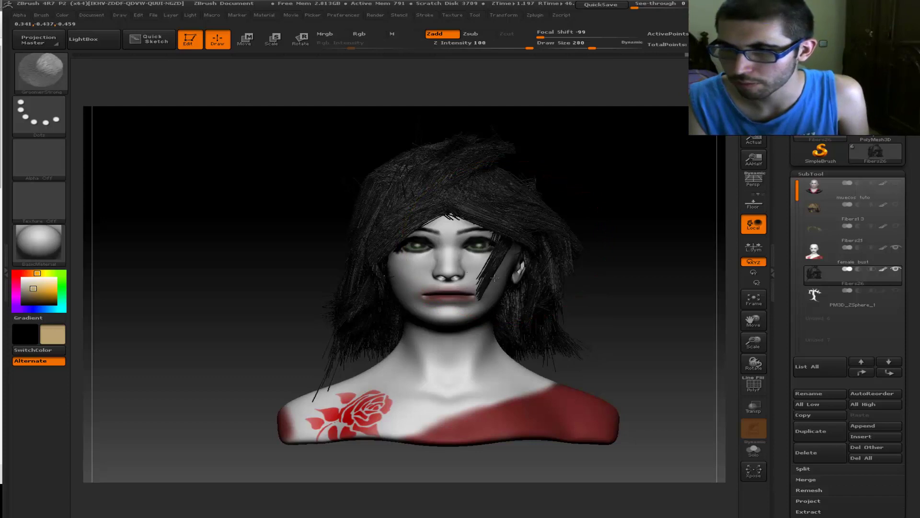
left_click_drag(493, 249, 498, 287)
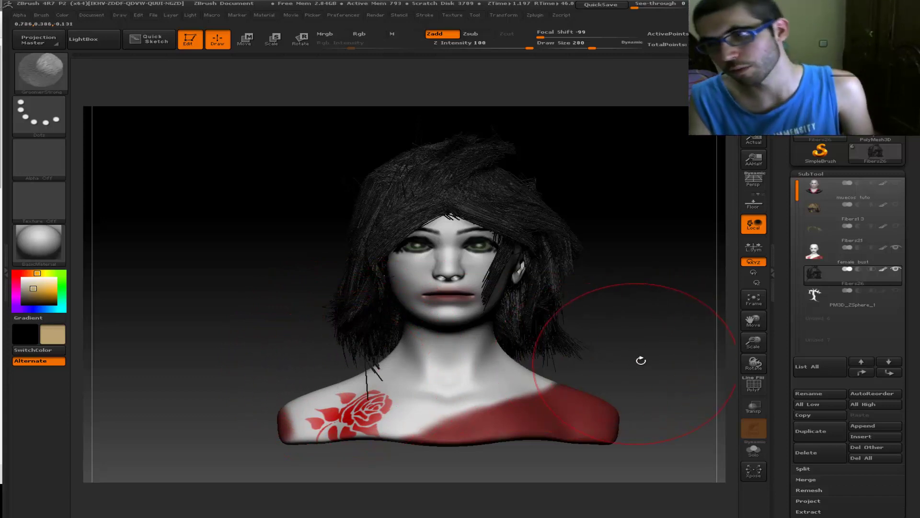
mouse_move(641, 357)
left_mouse_down()
mouse_move(619, 370)
mouse_move(596, 225)
left_mouse_up()
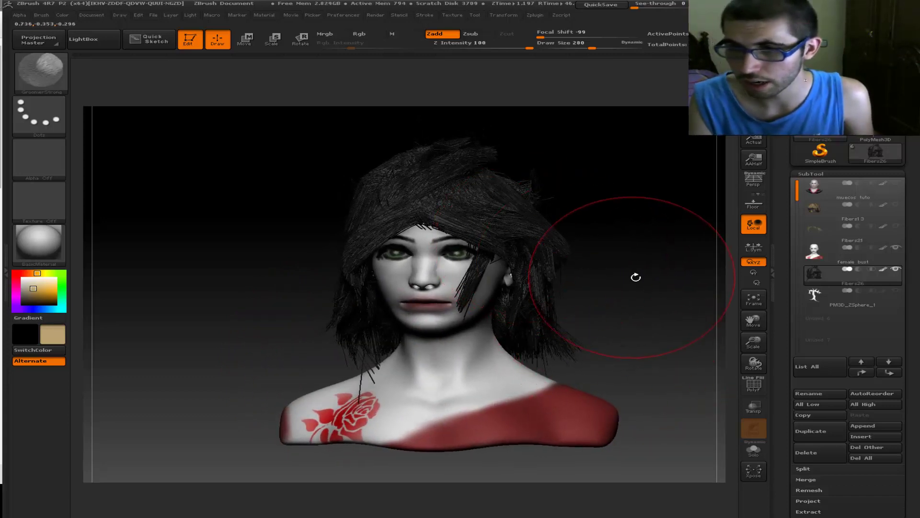
left_click_drag(637, 273, 647, 278)
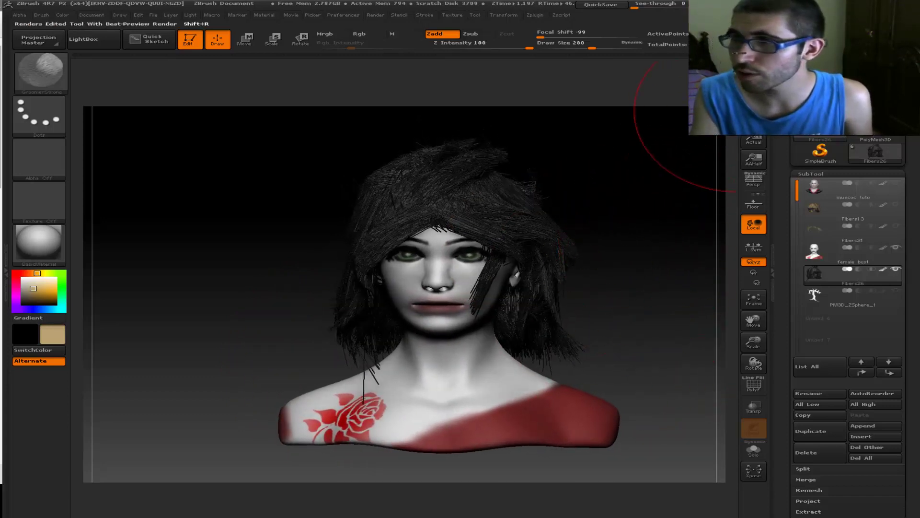
- Render a BPR preview and loosen the hair strands on top of the head
left_click(753, 67)
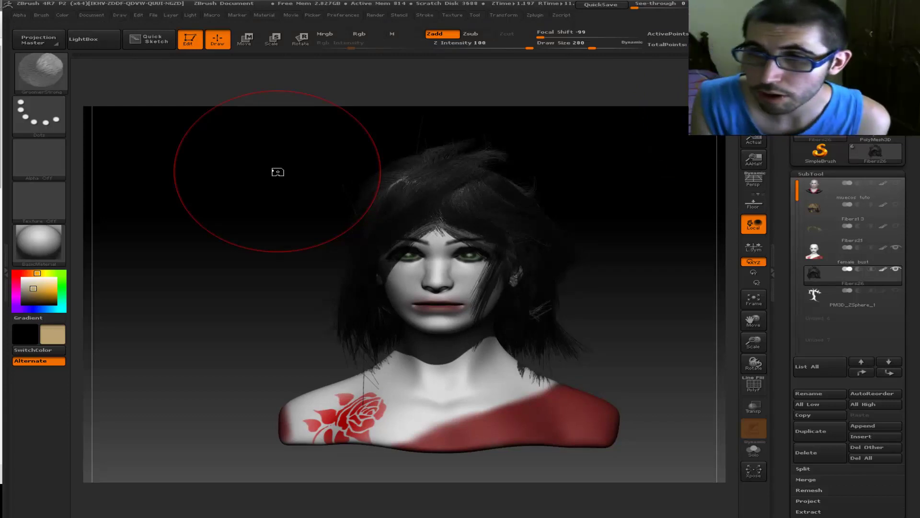
left_click_drag(308, 251, 335, 258)
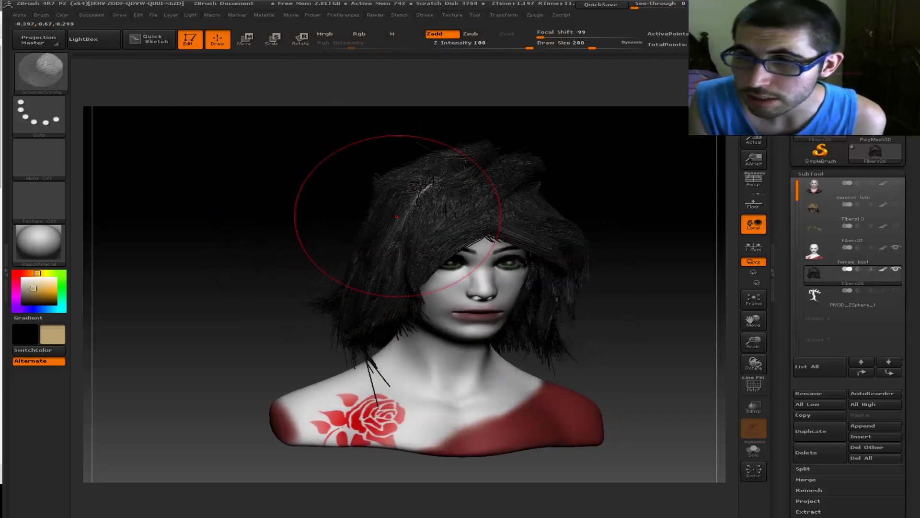
left_click_drag(402, 194, 420, 185)
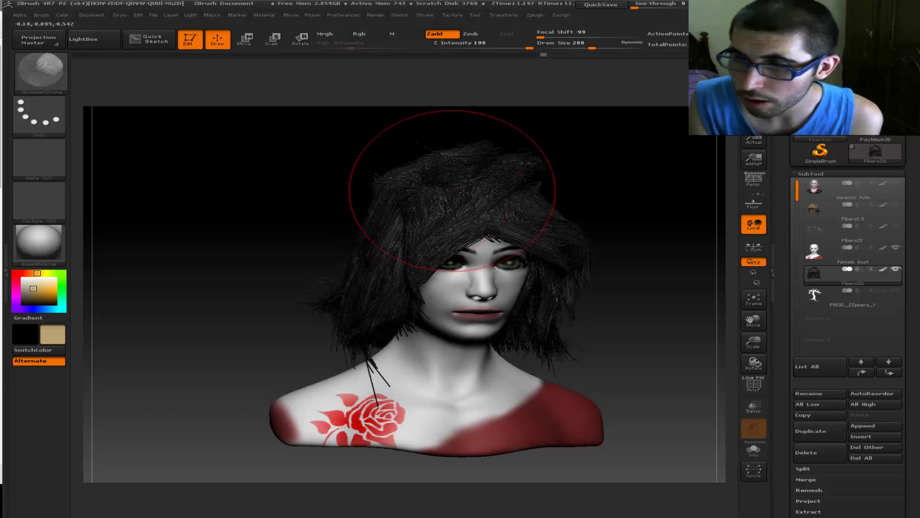
- Comb back the right-cheek lock and a loose strand, then start saving as the muñecos tuto ZTool
left_click_drag(670, 248, 643, 277)
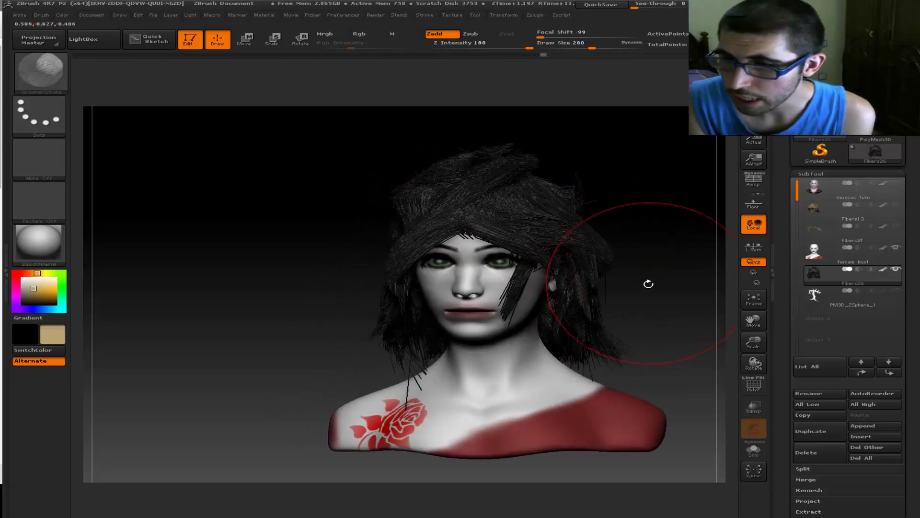
left_click_drag(482, 307, 508, 309)
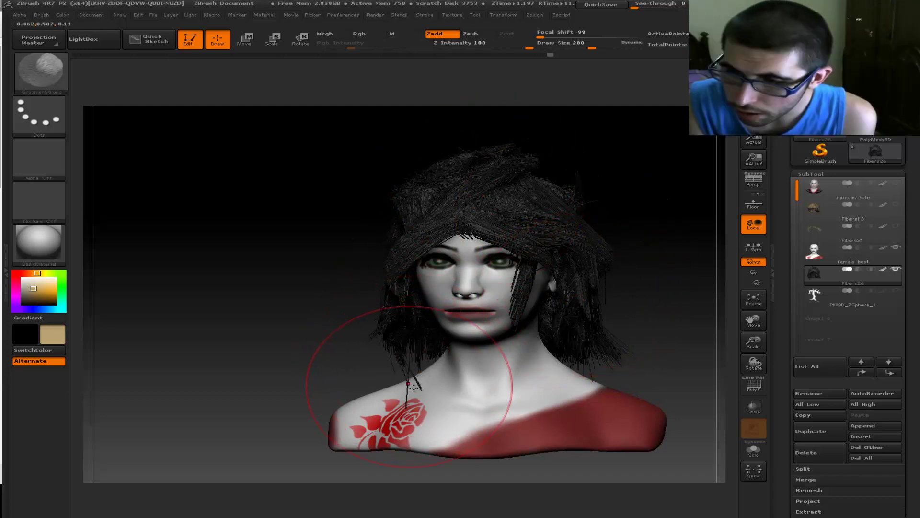
left_click_drag(408, 398, 411, 405)
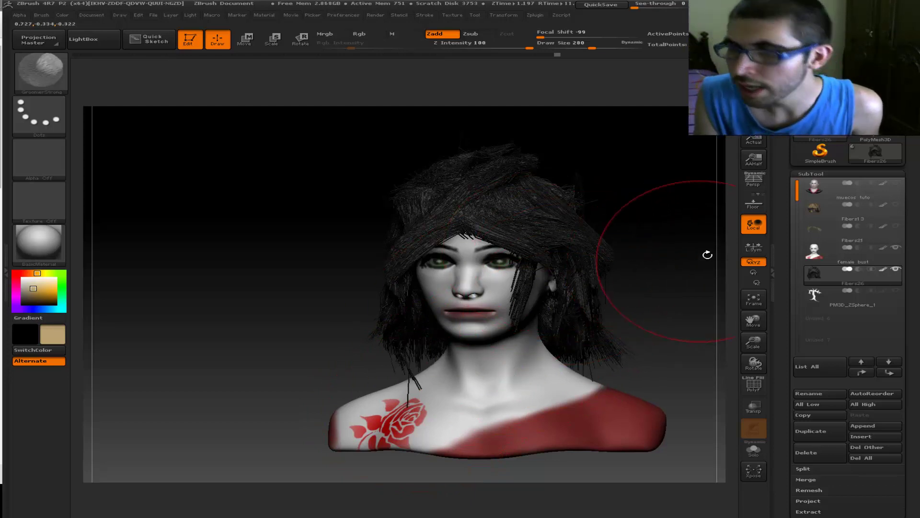
left_click(877, 27)
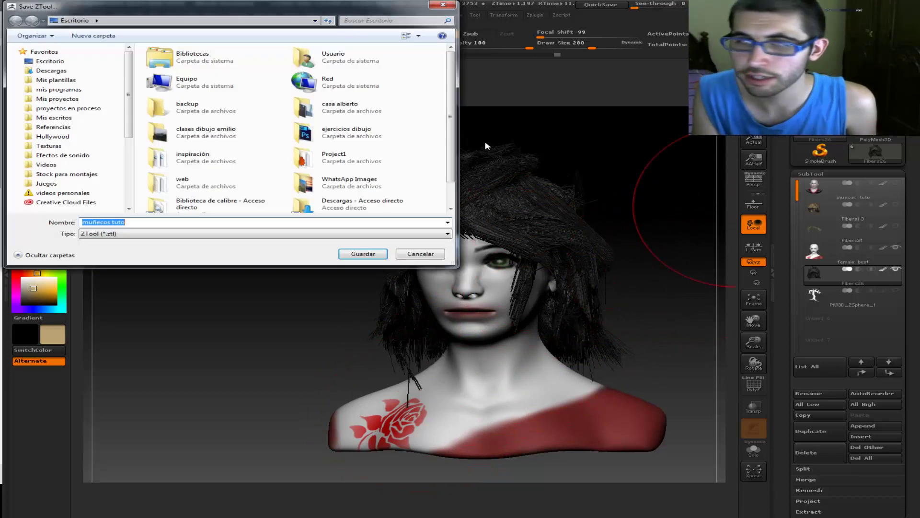
- Confirm Guardar and overwrite the existing muñecos tuto.ZTL file
left_click(364, 254)
left_click(494, 267)
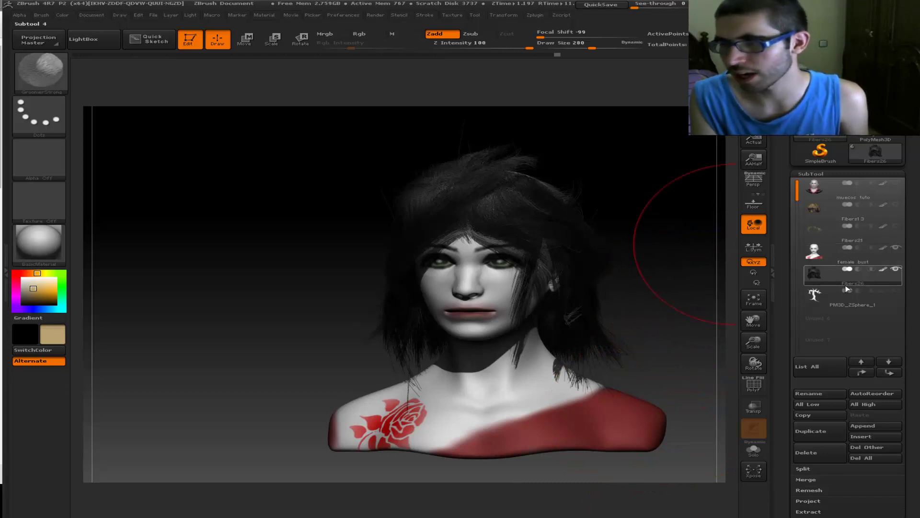
- Select PM3D_ZSphere_1, hide female_bust and Fibers26, frame the tree and collapse the SubTool list
left_click(816, 294)
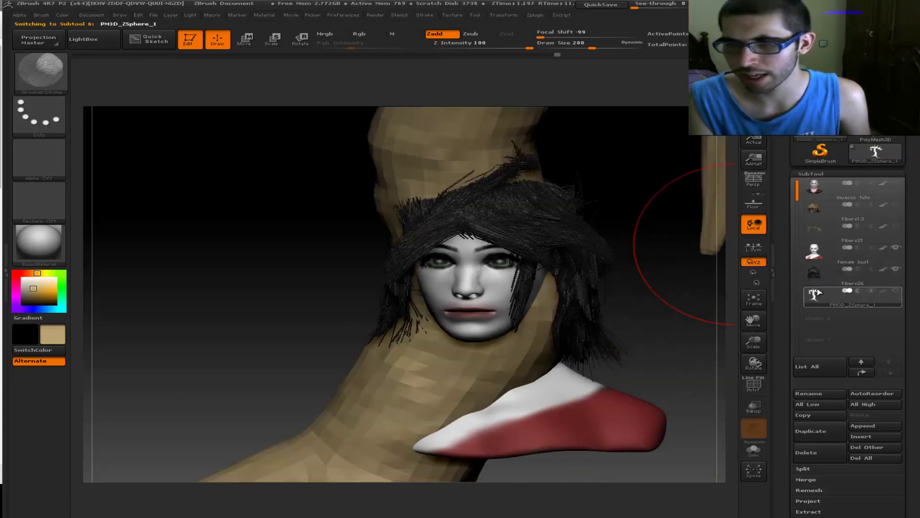
left_click(896, 248)
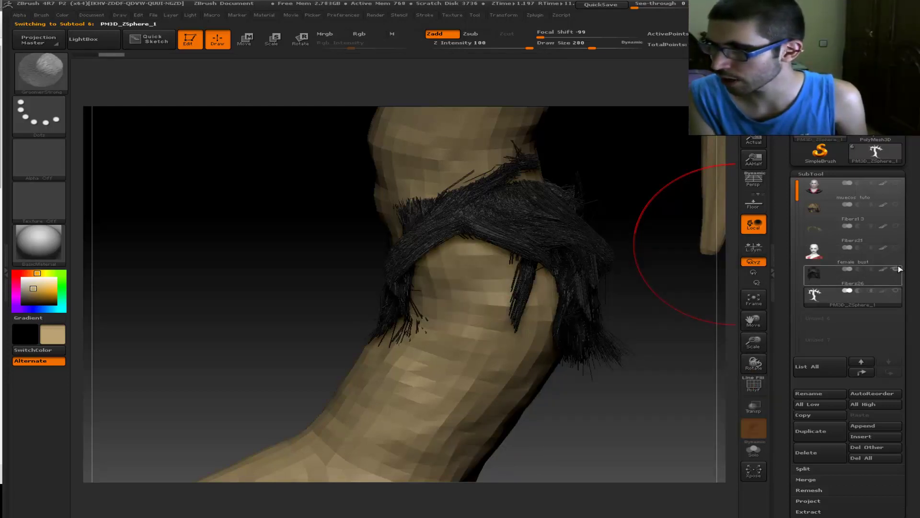
left_click(896, 269)
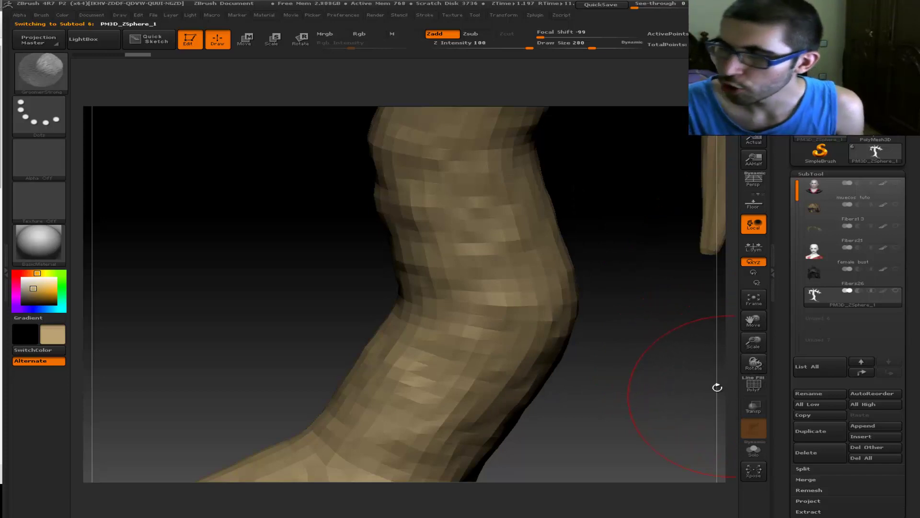
left_click(748, 306)
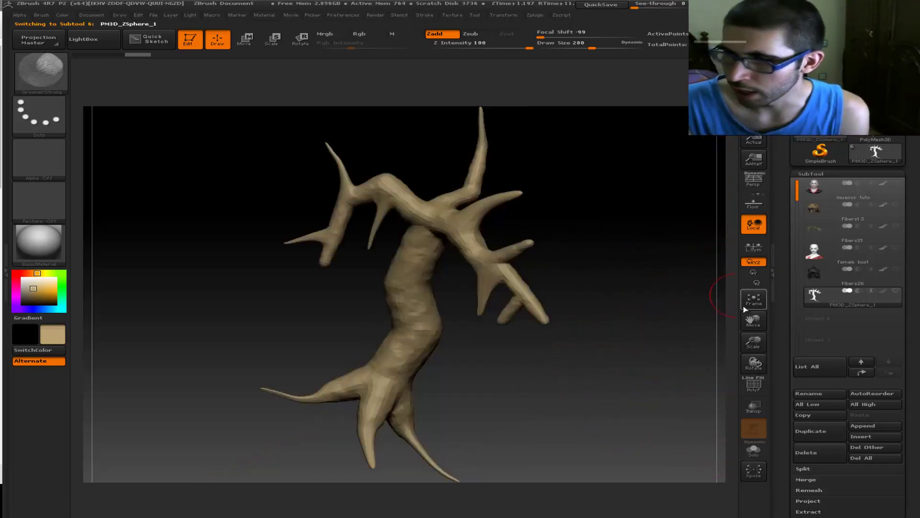
left_click_drag(641, 358, 671, 346)
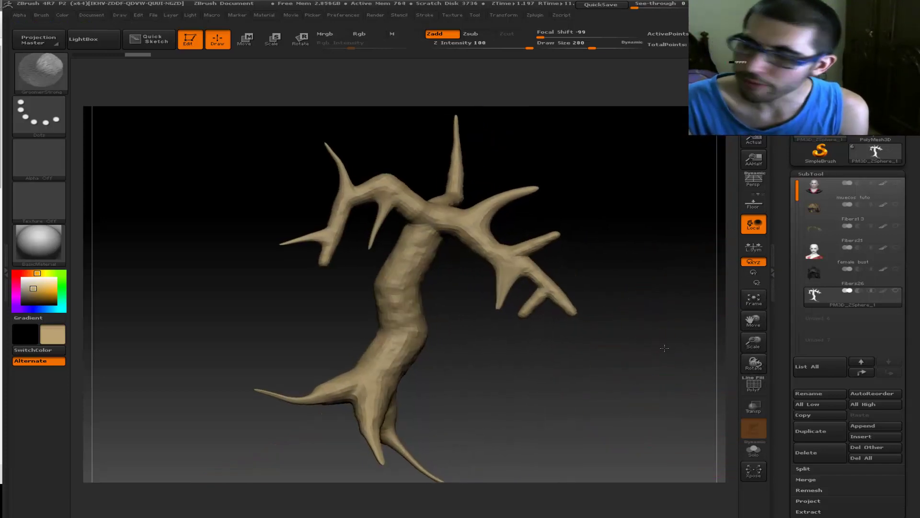
mouse_move(671, 346)
left_mouse_down()
mouse_move(663, 359)
mouse_move(684, 363)
left_mouse_up()
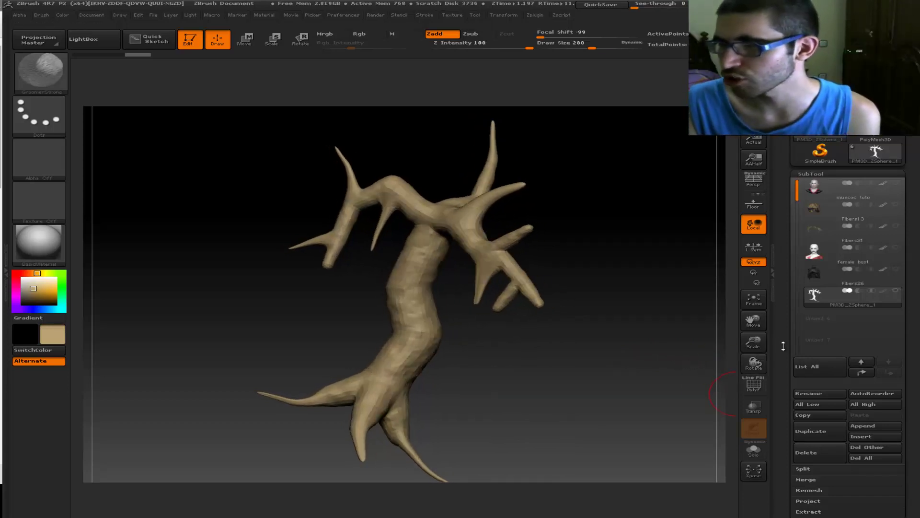
left_click(813, 173)
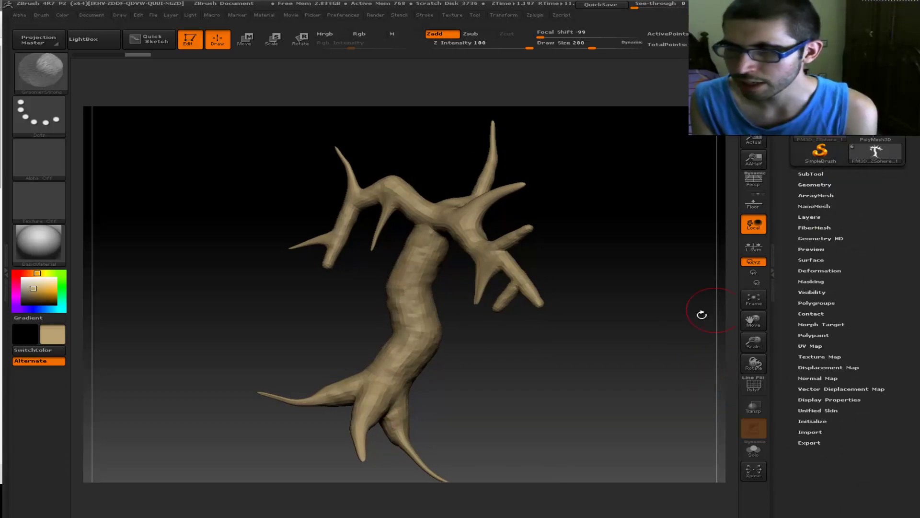
- Show the FiberMesh options for the FM3D_ZSphere_1 tree, briefly toggling MaskPen with Ctrl
left_click_drag(660, 314, 674, 321)
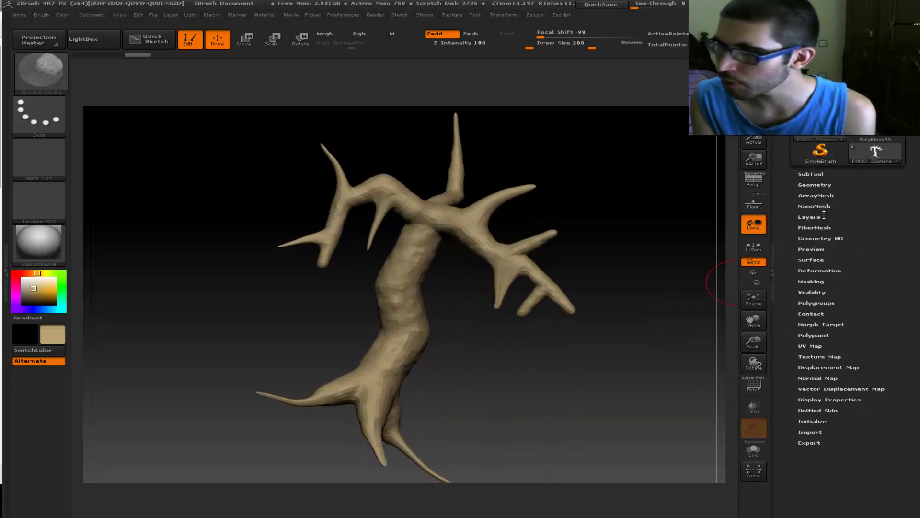
left_click(813, 228)
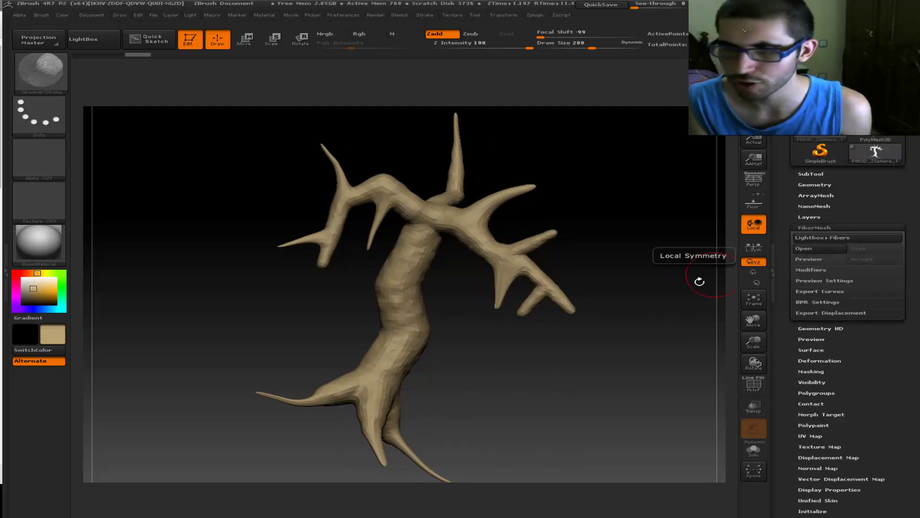
left_click_drag(648, 375, 654, 384)
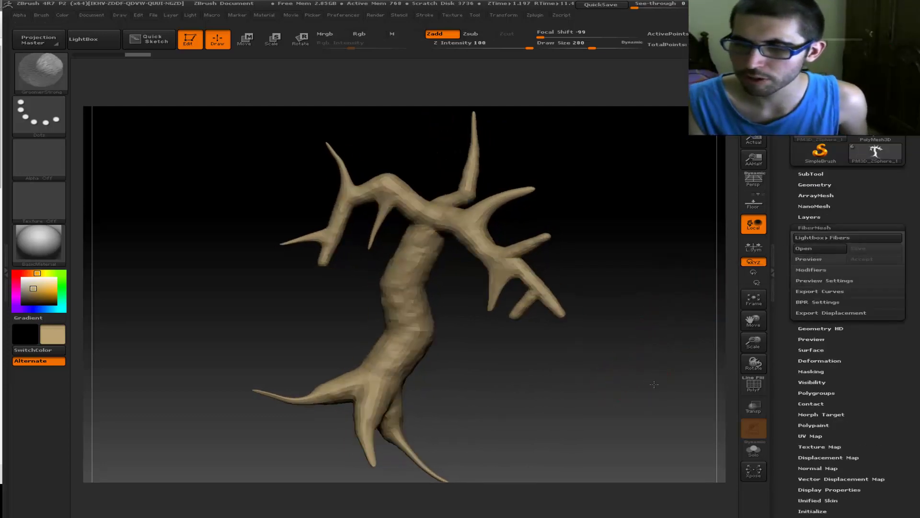
key("ctrl")
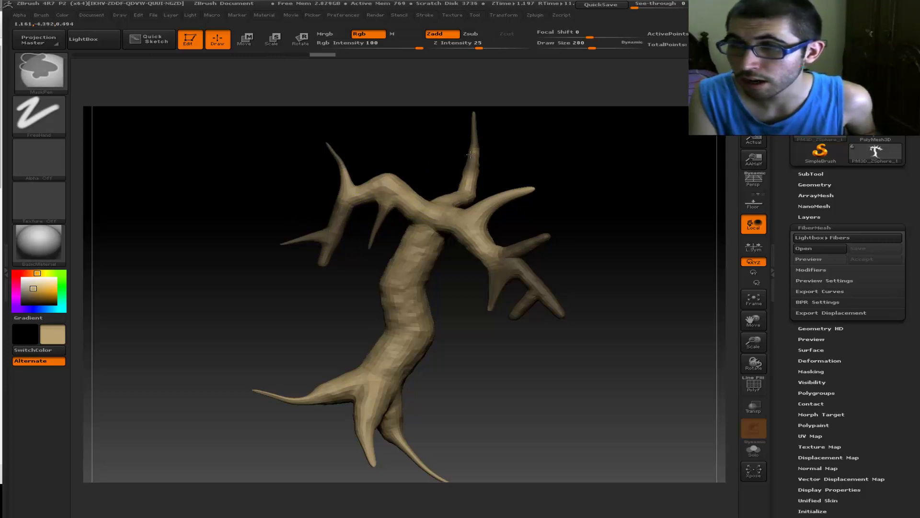
key("ctrl")
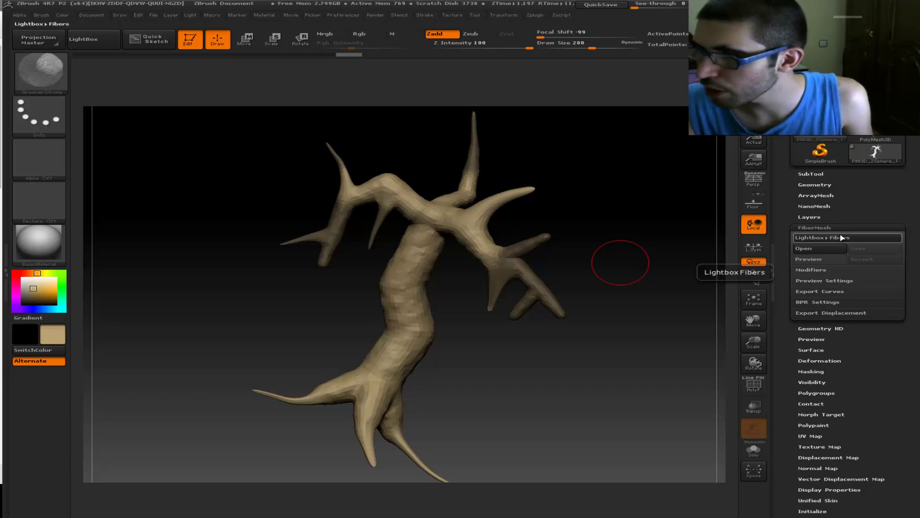
- Preview the Fibers51 and Fibers404 fiber presets on the tree from the Lightbox Fibers tab
left_click(841, 236)
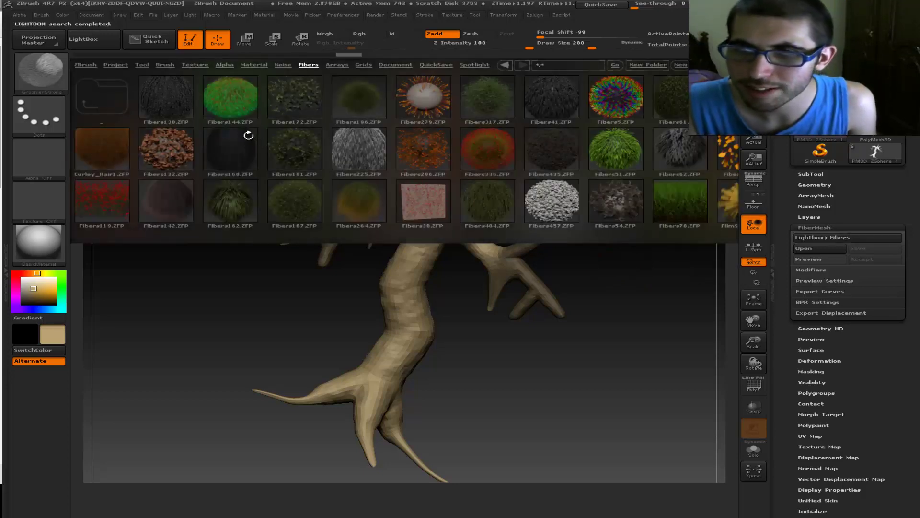
scroll(540, 124, "down", 3)
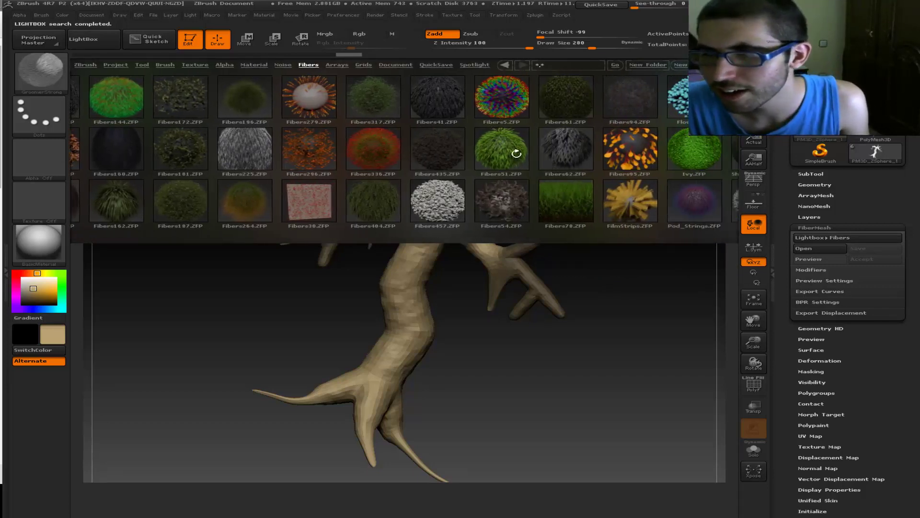
left_click(507, 144)
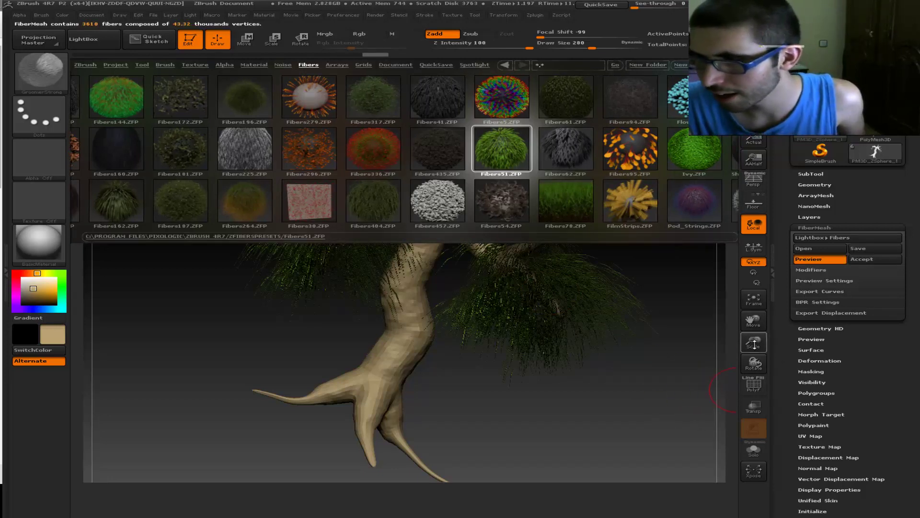
left_click_drag(726, 386, 734, 392)
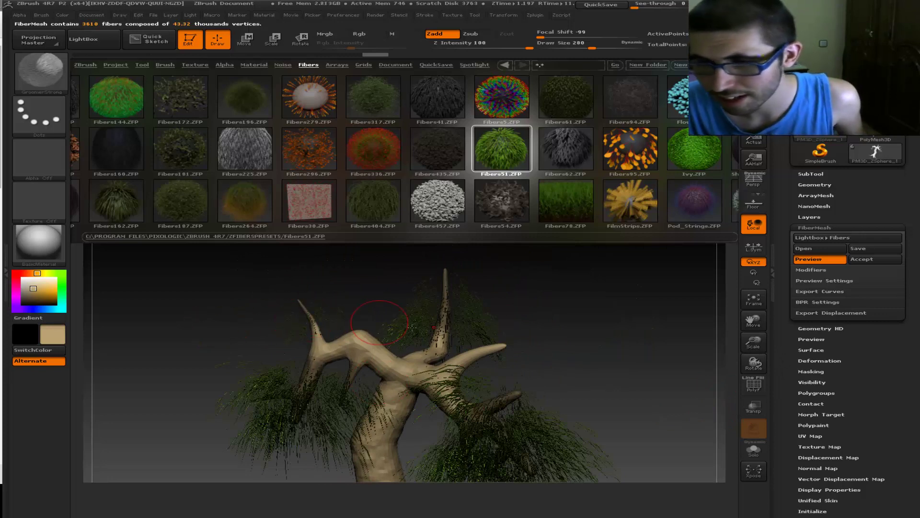
left_click(378, 200)
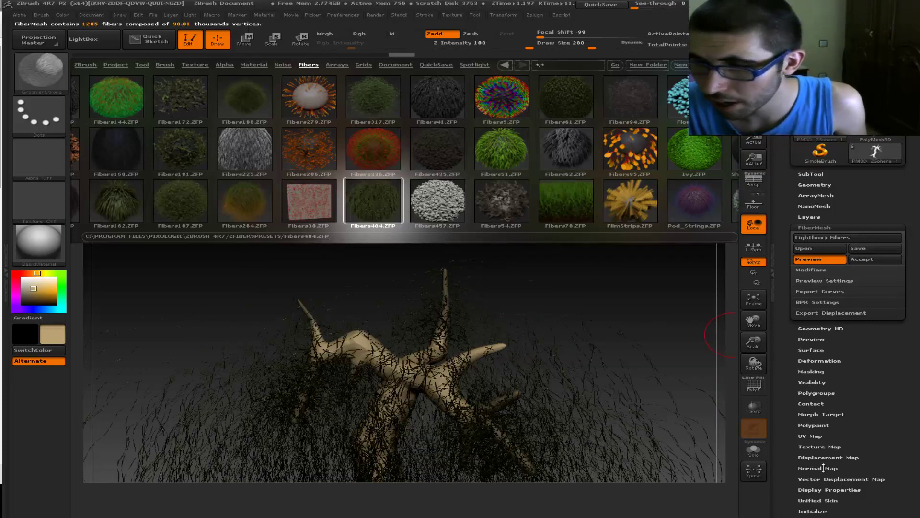
- Shorten the fiber Length to 867.85 and render a BPR preview of the fibered tree
left_click_drag(754, 320, 755, 285)
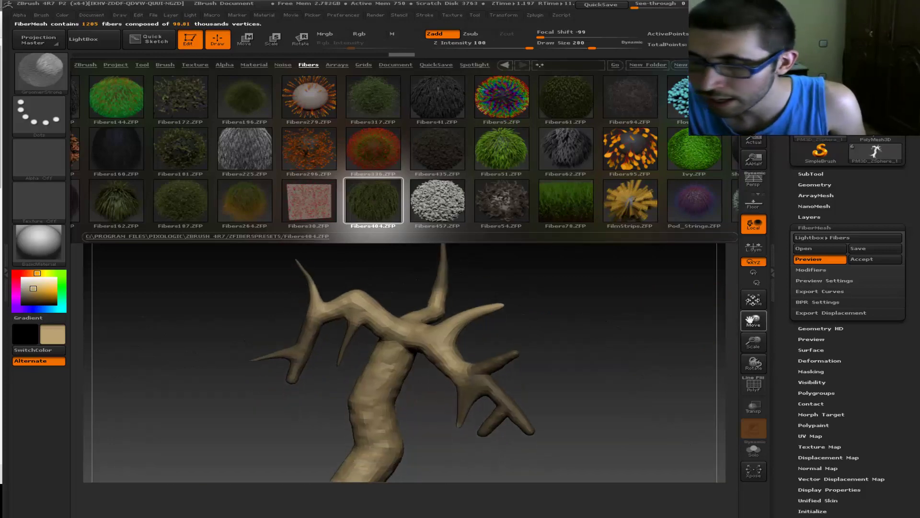
left_click_drag(754, 352, 717, 349)
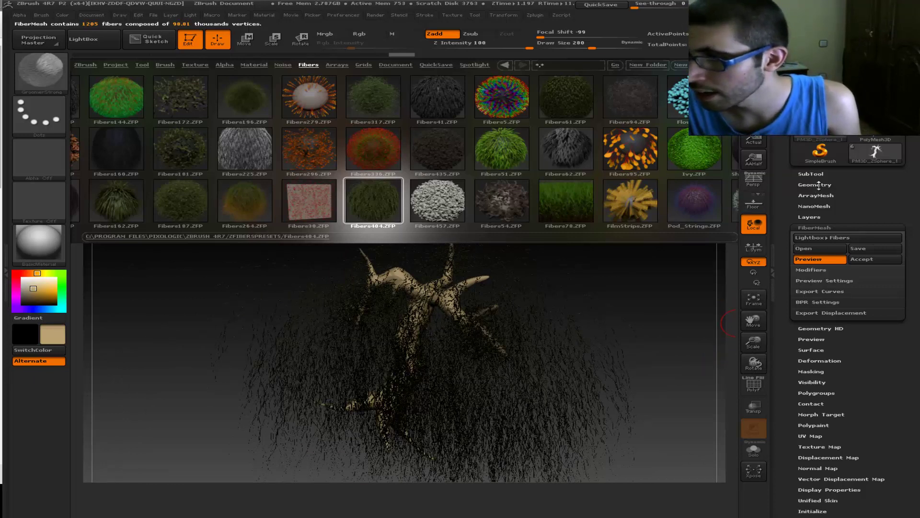
left_click(834, 270)
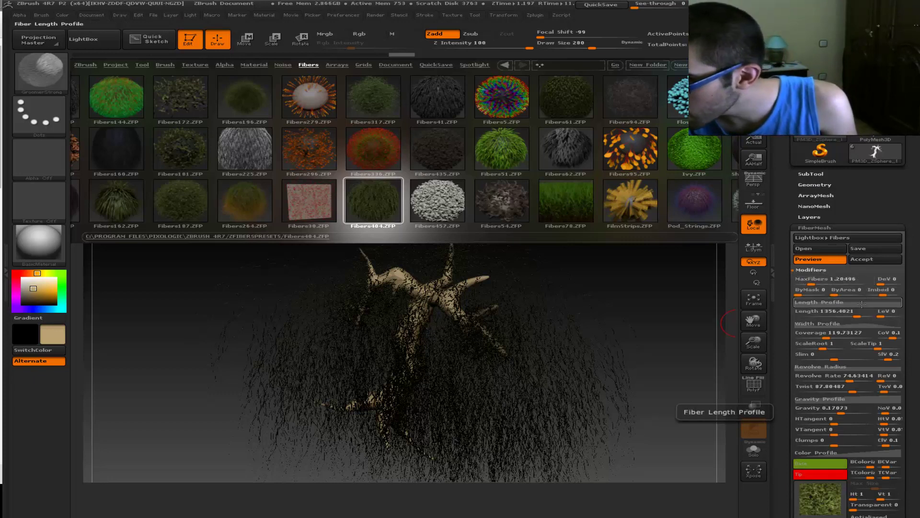
left_click_drag(856, 315, 844, 315)
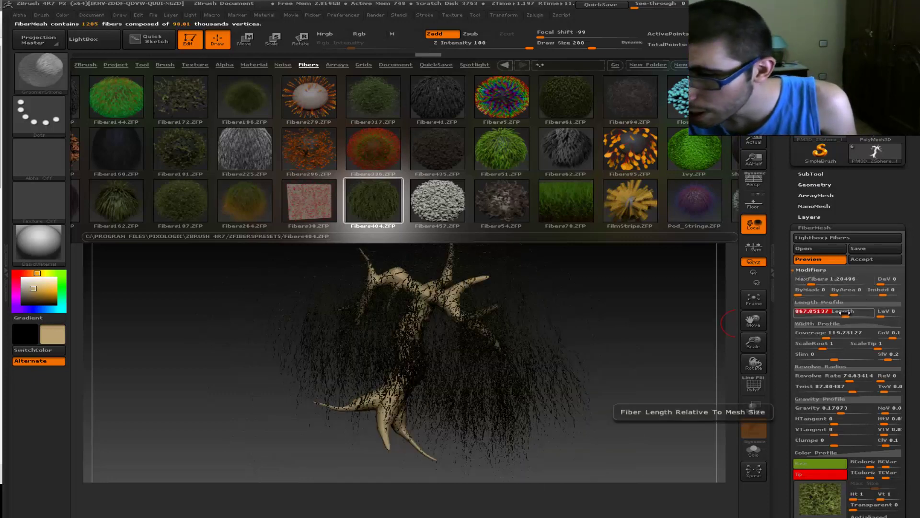
left_click(106, 37)
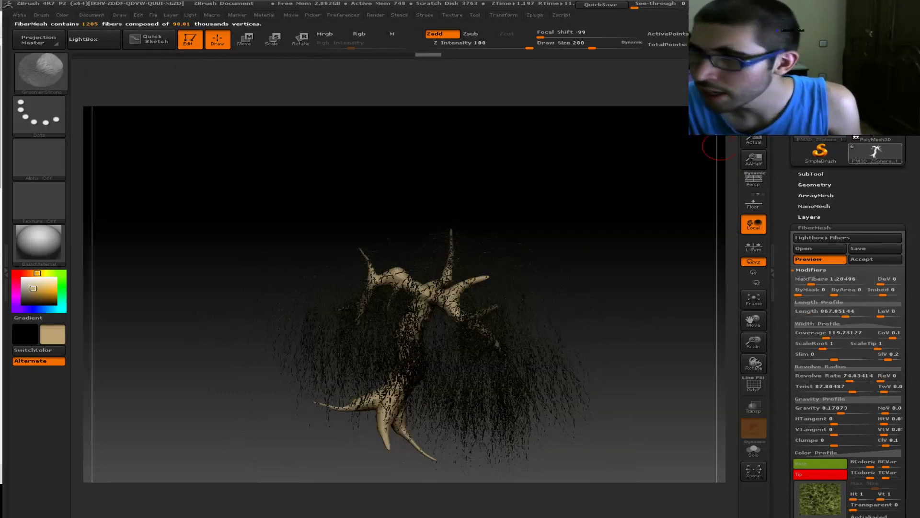
key("shift+r")
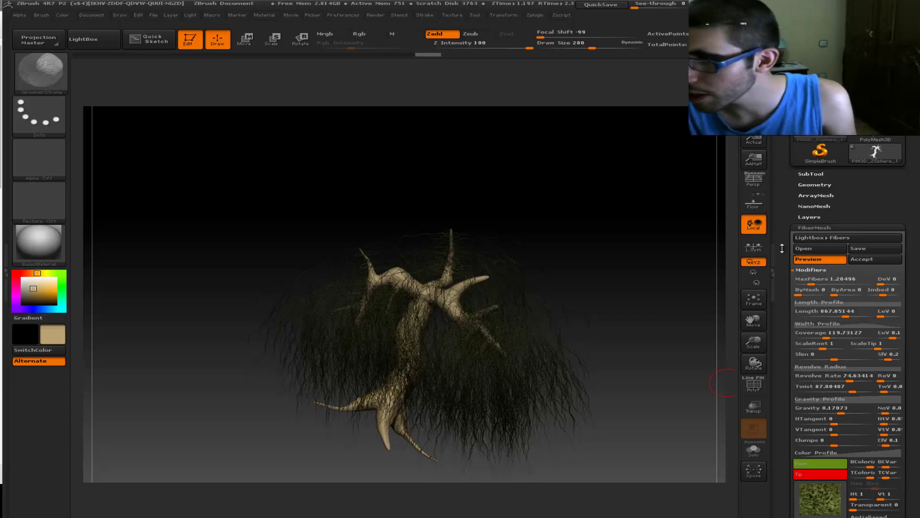
left_click(824, 237)
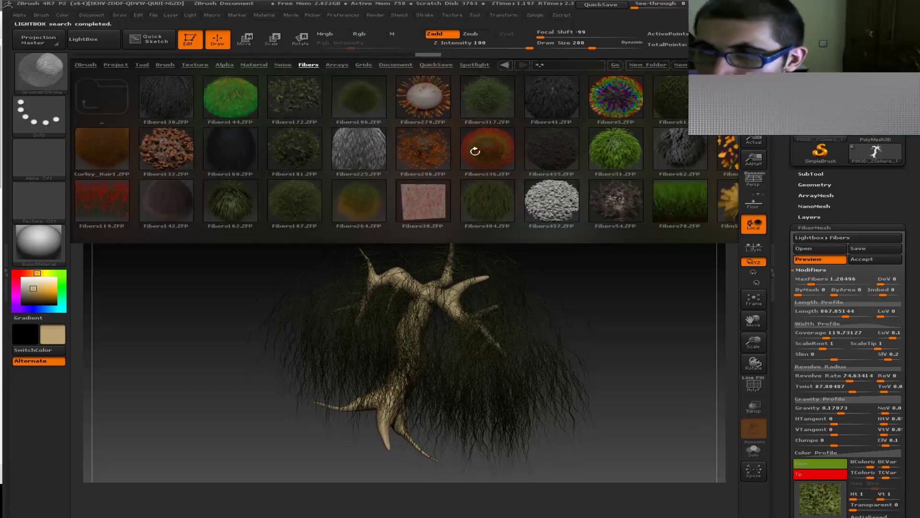
- Apply the Fibers51 preset, then Fibers61, and turn off the fiber Preview
double_click(622, 155)
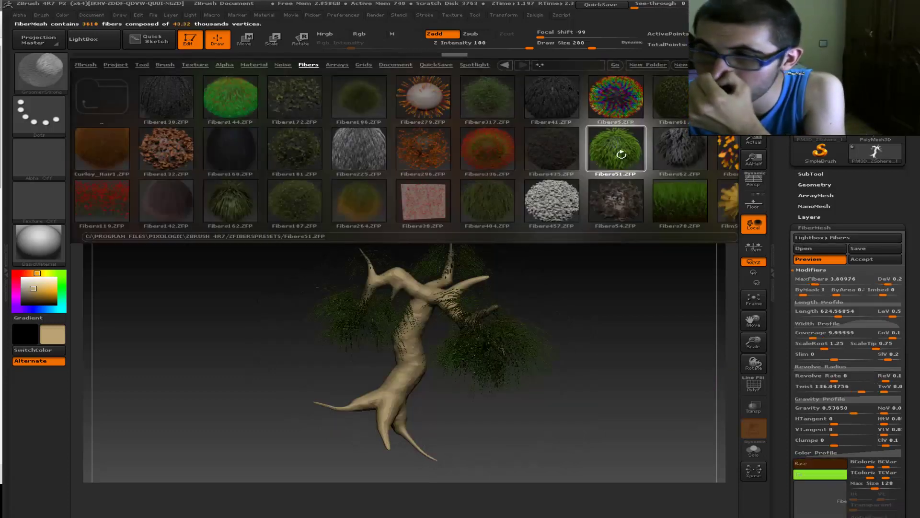
double_click(676, 115)
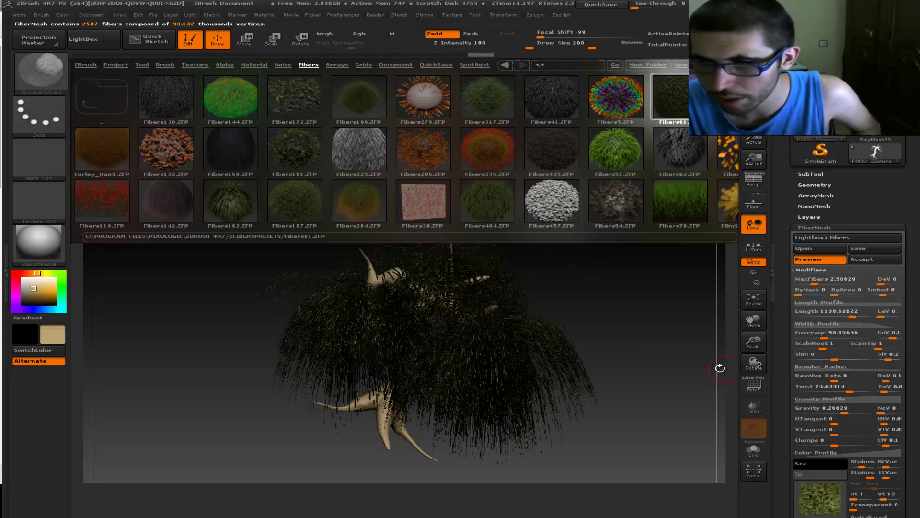
left_click_drag(720, 367, 693, 365)
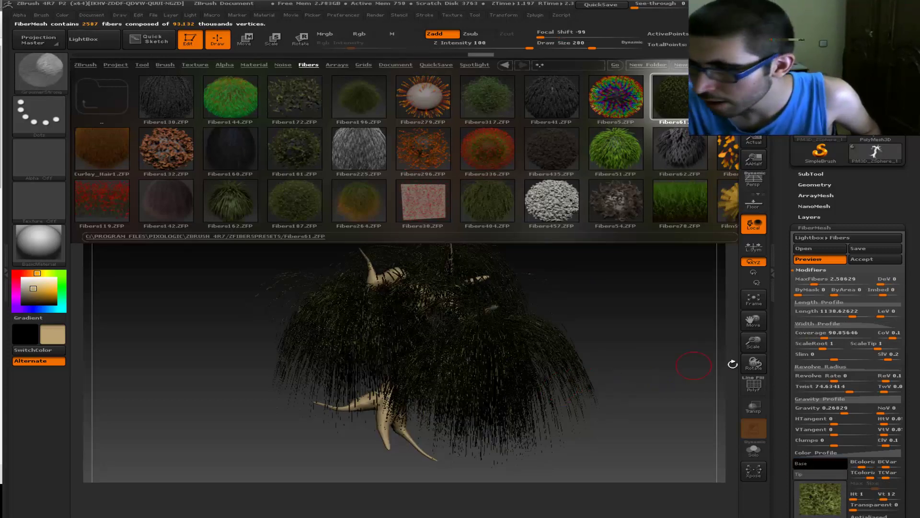
left_click(820, 259)
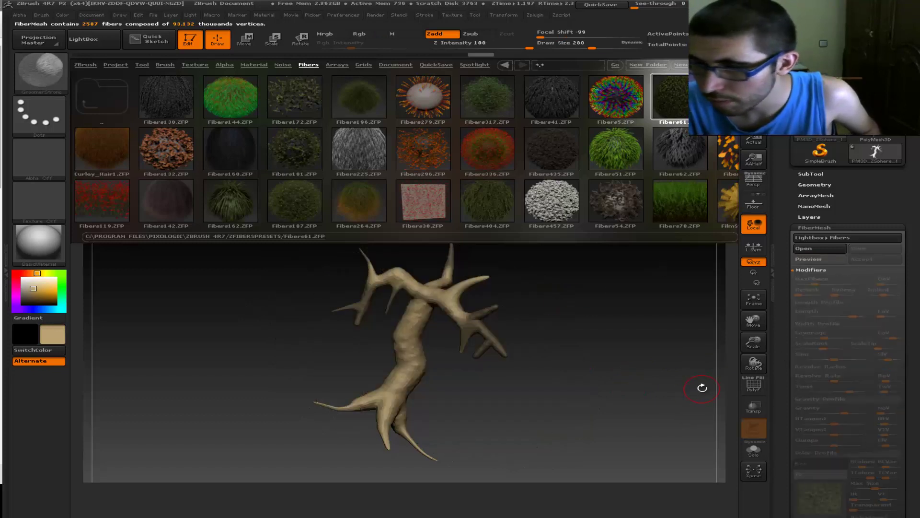
left_click_drag(733, 350, 711, 341)
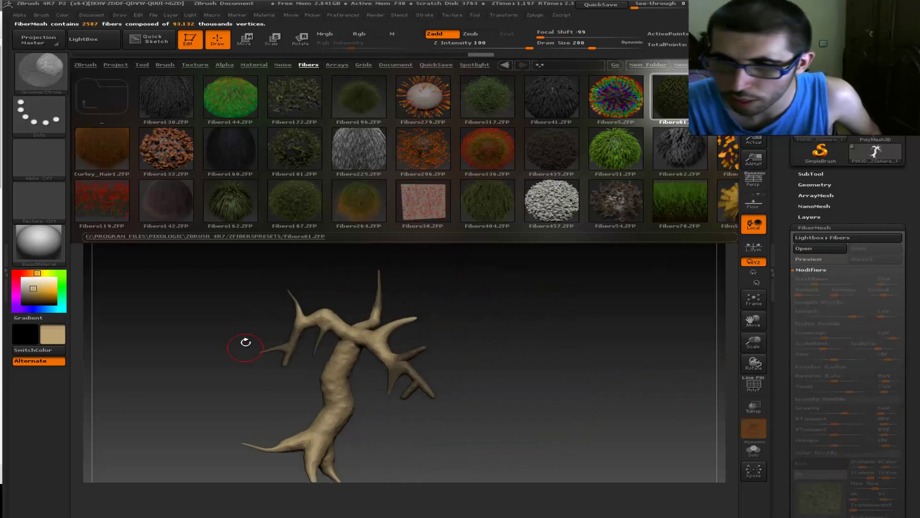
- Mask the upper and lower-right branches, regrow fibers at Length 1138.63, then select the Fibers95 preset
key("ctrl")
left_click_drag(250, 262, 477, 367, "ctrl")
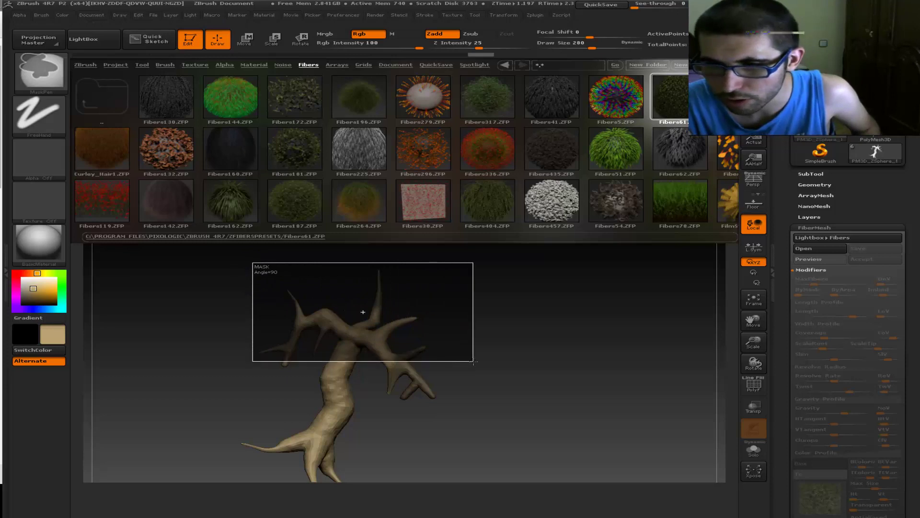
left_click_drag(474, 328, 391, 402, "ctrl")
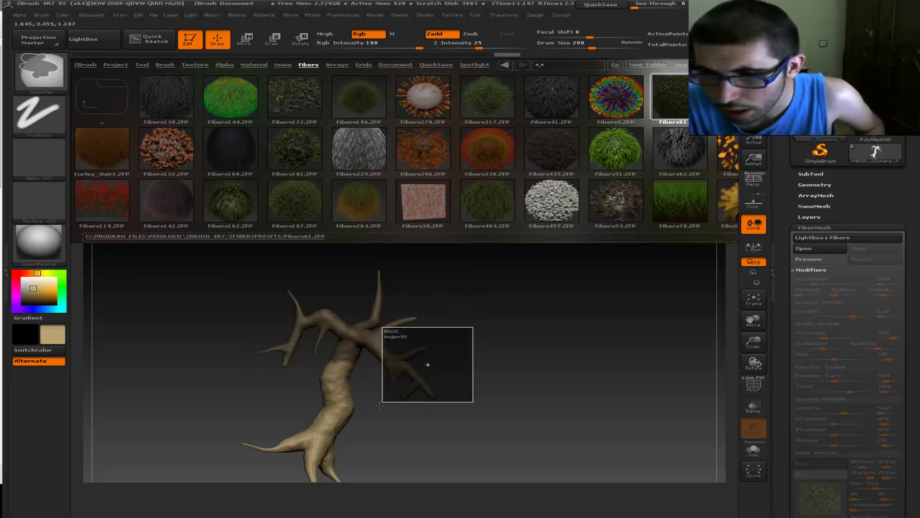
left_click(812, 260)
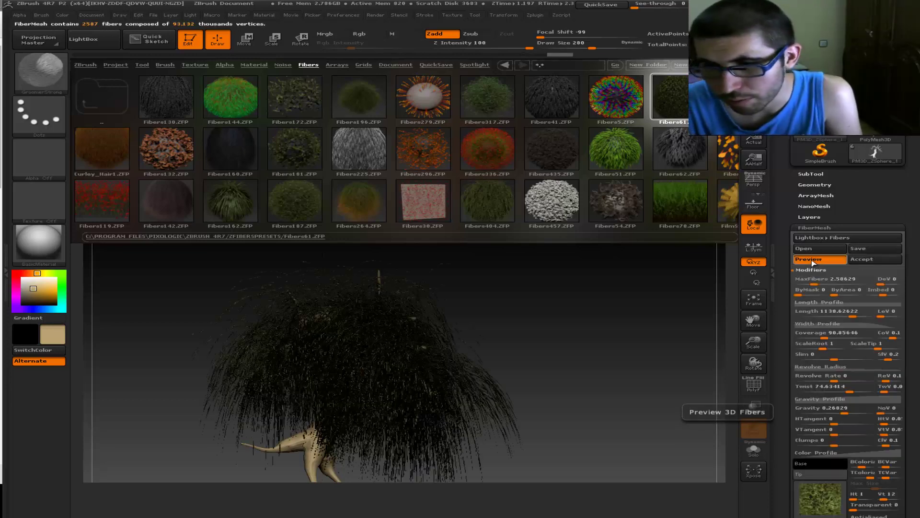
left_click(484, 273)
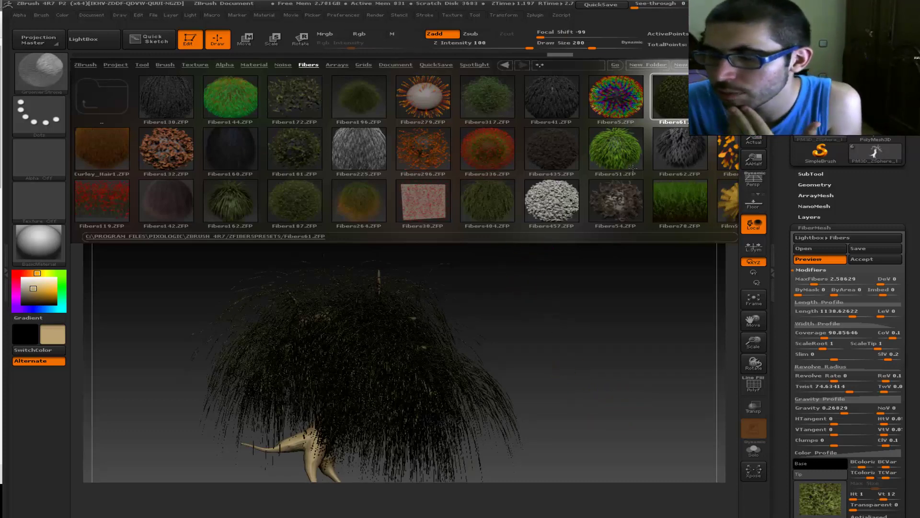
left_click(591, 174)
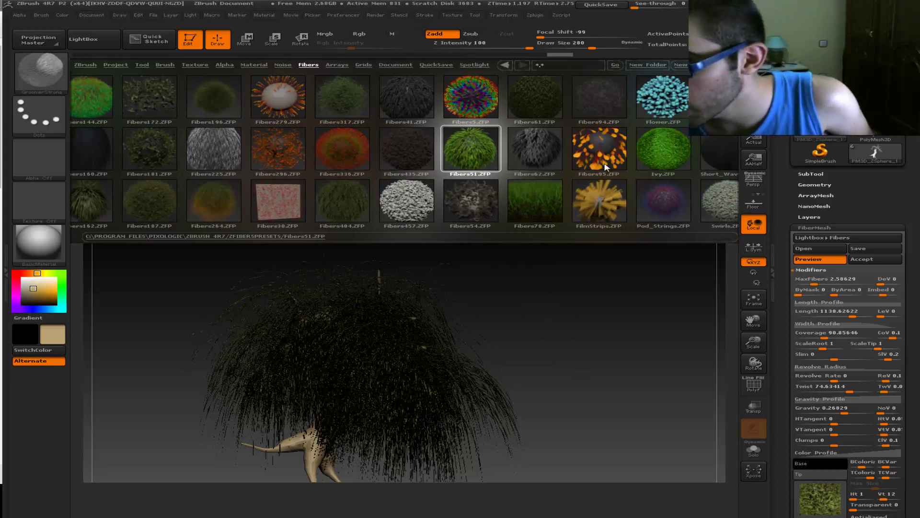
left_click(586, 172)
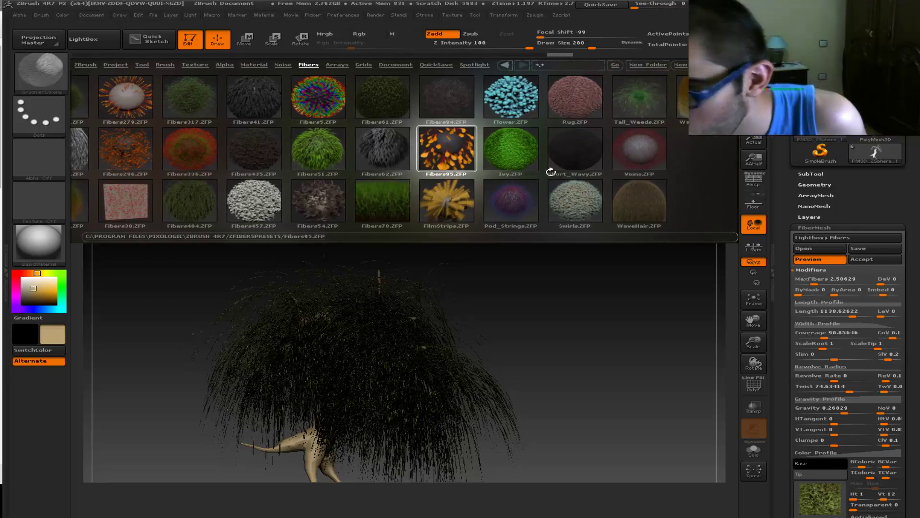
- Preview the FilmStrips and Fibers51 presets, then apply Swirls for a brown canopy at Length 200
left_click(453, 209)
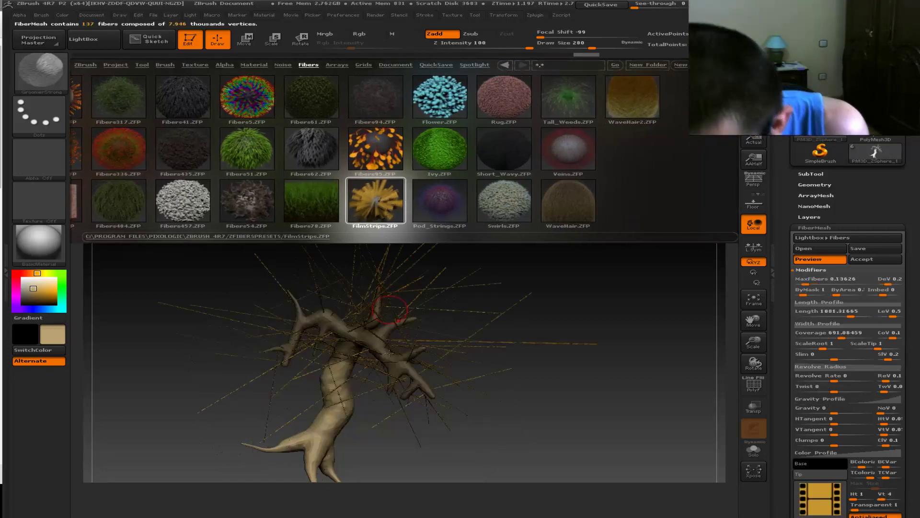
left_click_drag(748, 345, 748, 421)
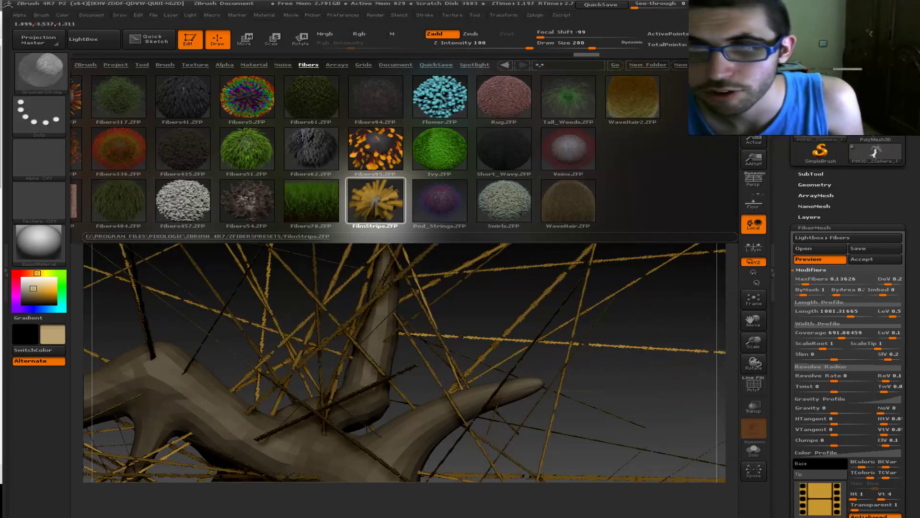
left_click(254, 155)
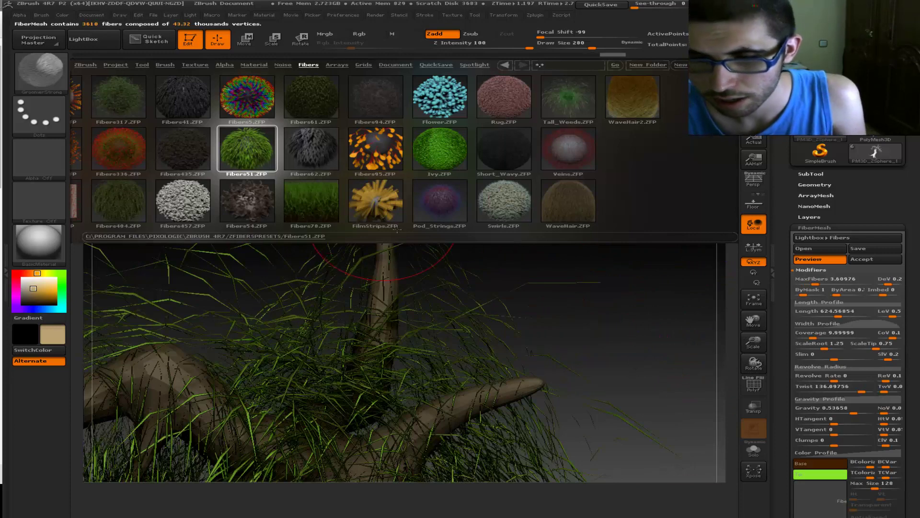
left_click_drag(753, 341, 638, 346)
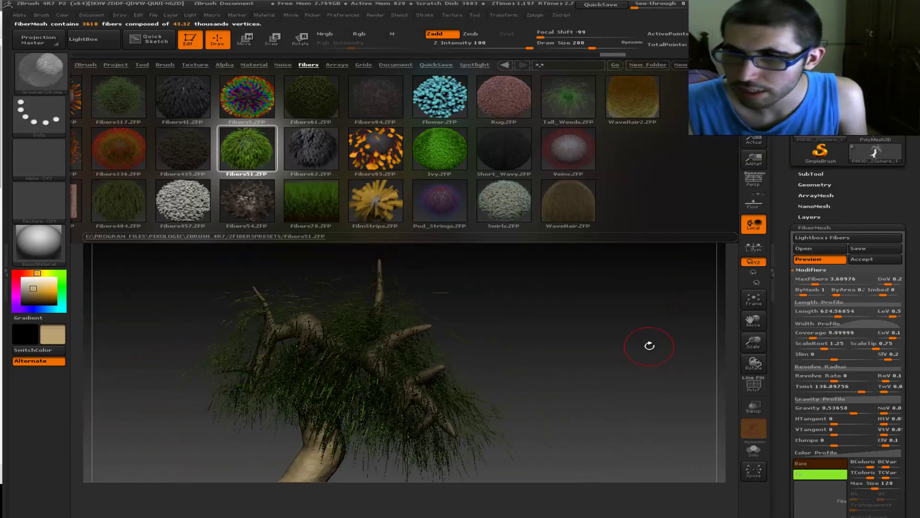
left_click(522, 211)
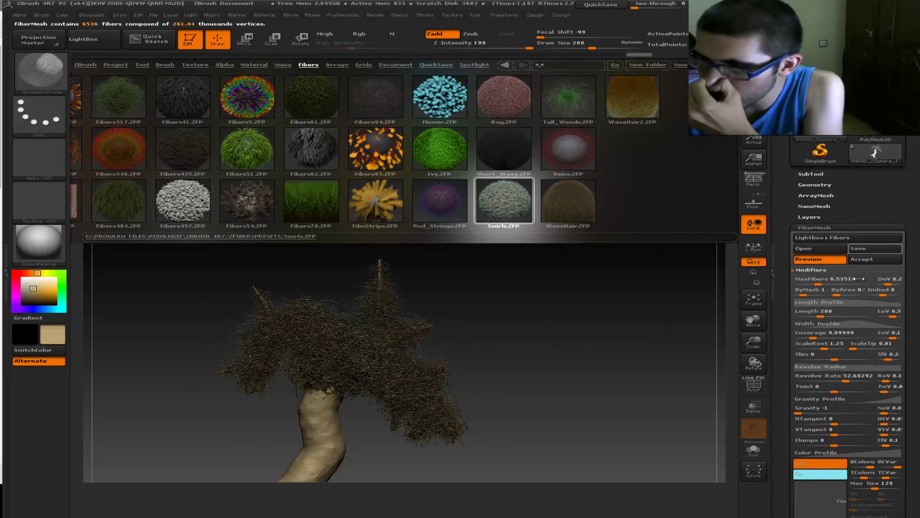
- Accept the Swirls fibers as a new subtool and close the Lightbox
left_click(882, 261)
left_click(662, 281)
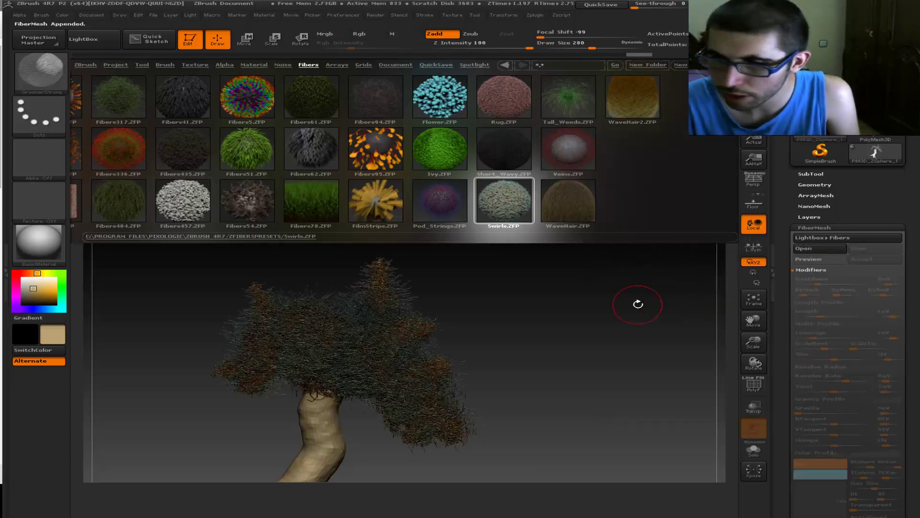
left_click(107, 47)
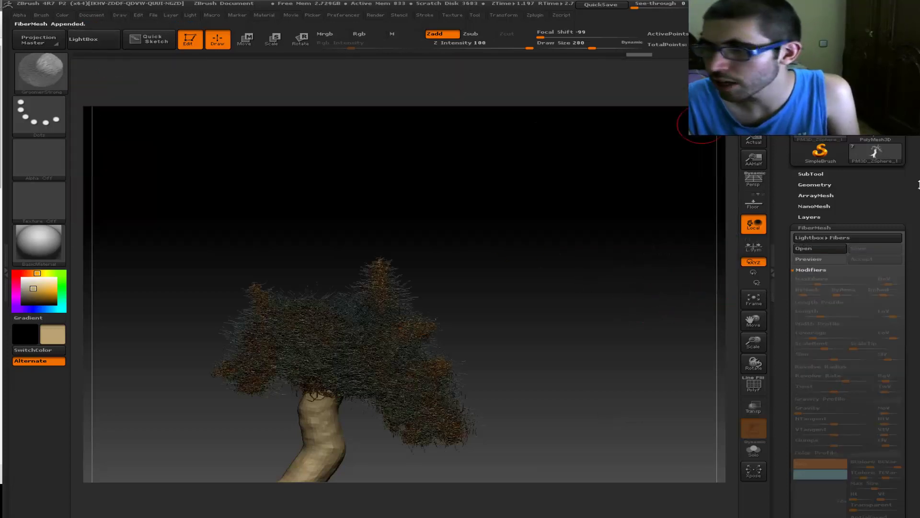
- Expand the SubTool list and render a BPR preview of the whole tree
left_click(846, 226)
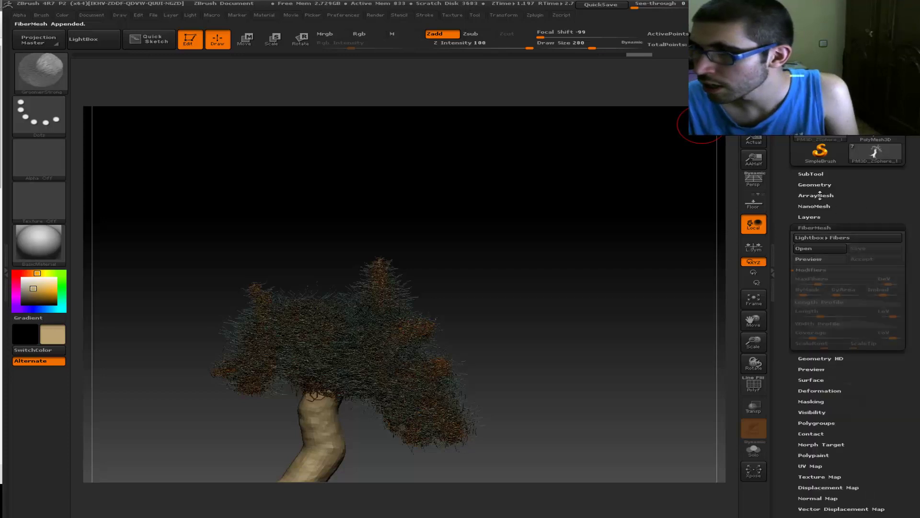
left_click(811, 174)
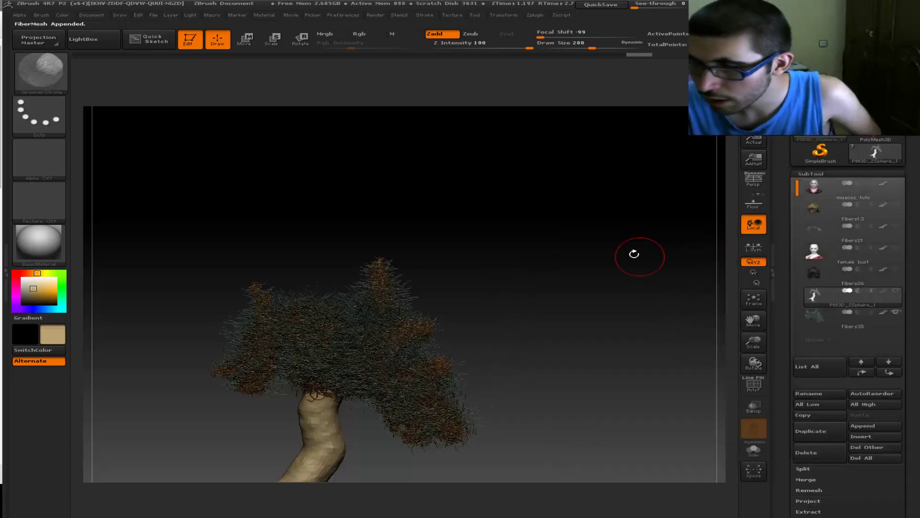
left_click_drag(621, 288, 625, 329, "ctrl")
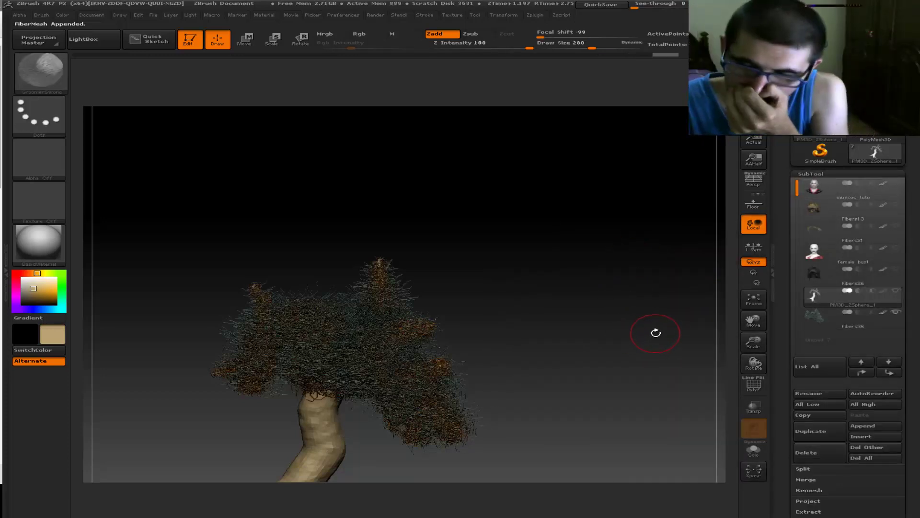
left_click_drag(753, 319, 763, 265)
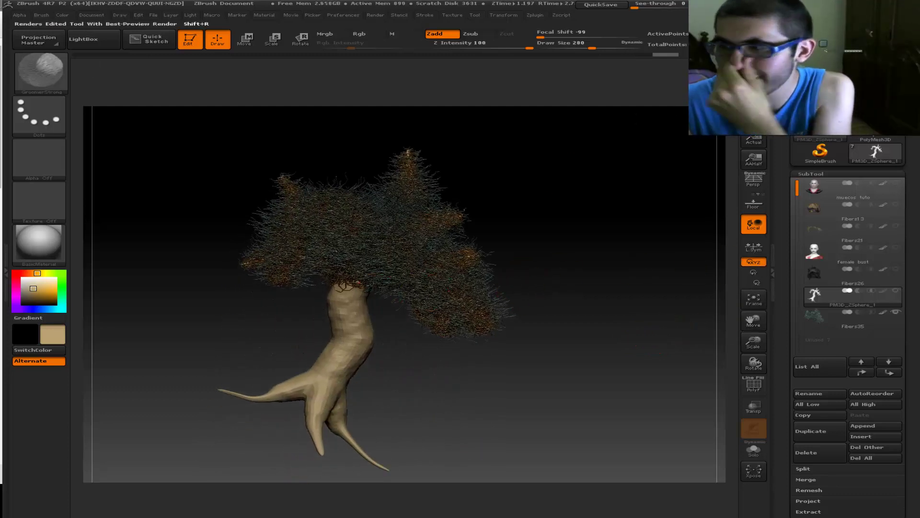
left_click(754, 58)
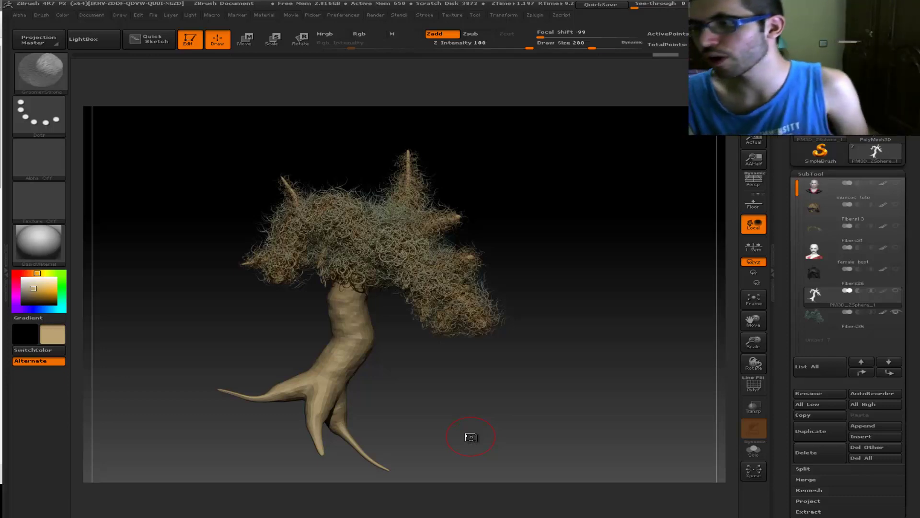
- Select the PM3D_ZSphere_1 trunk subtool and collapse the SubTool list
left_click(833, 323)
mouse_move(815, 294)
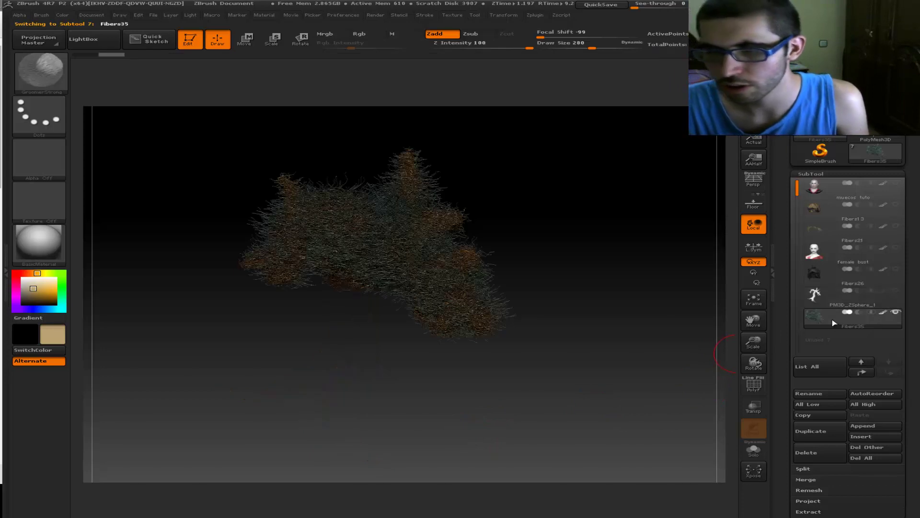
left_click(821, 292)
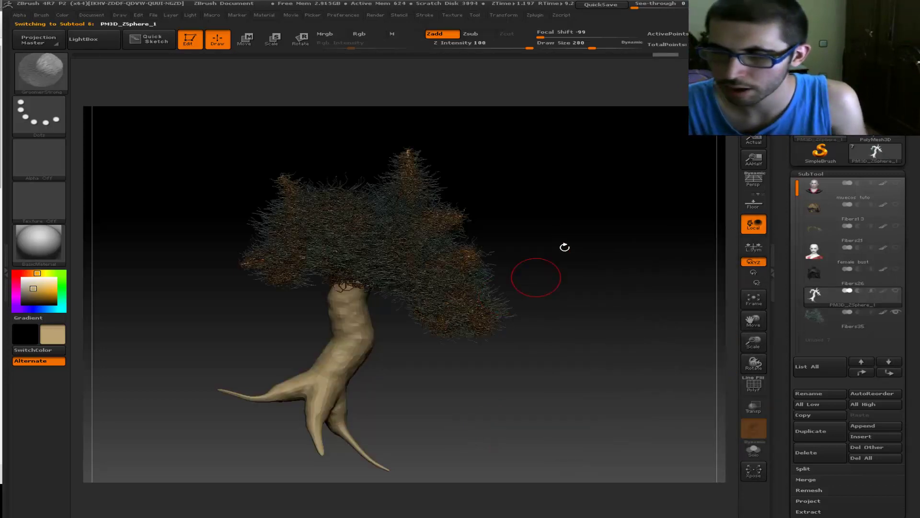
left_click(817, 173)
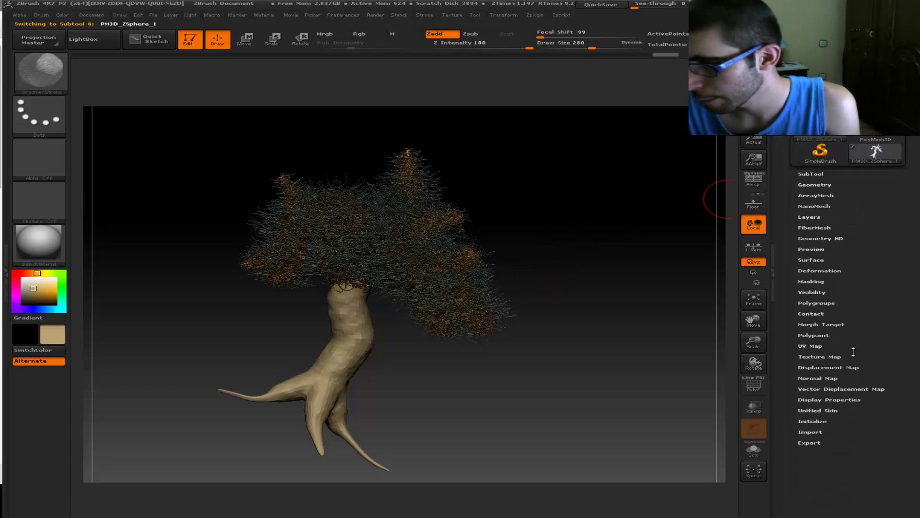
- Try several colours and settle on an orange-gold paint colour, with the SubTool list expanded
left_click(34, 301)
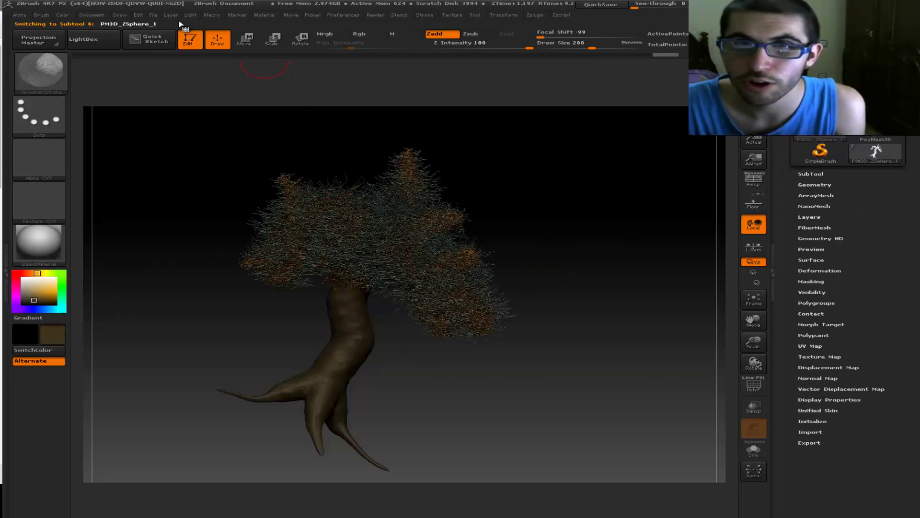
left_click(68, 17)
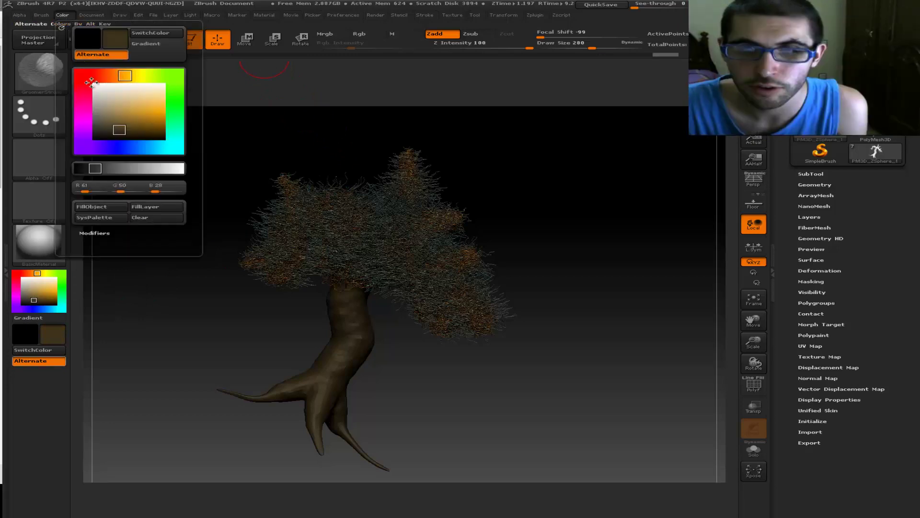
left_click(101, 208)
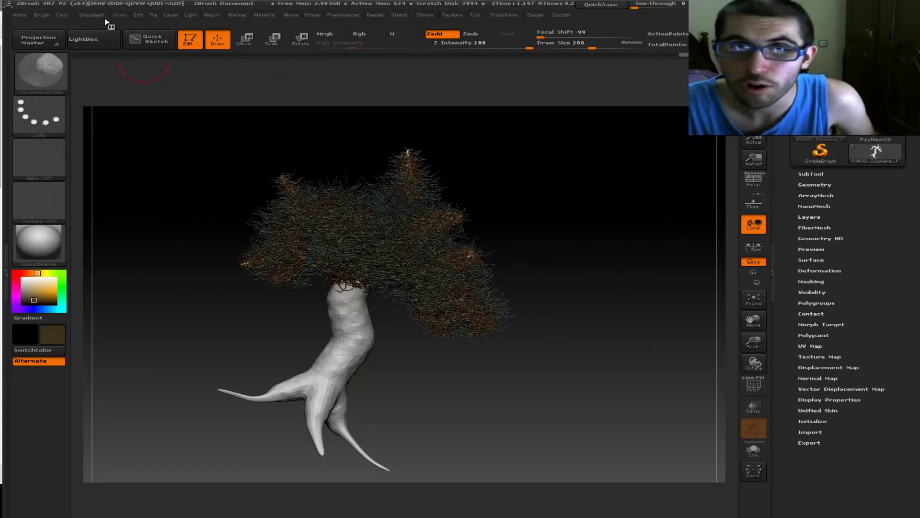
left_click(63, 15)
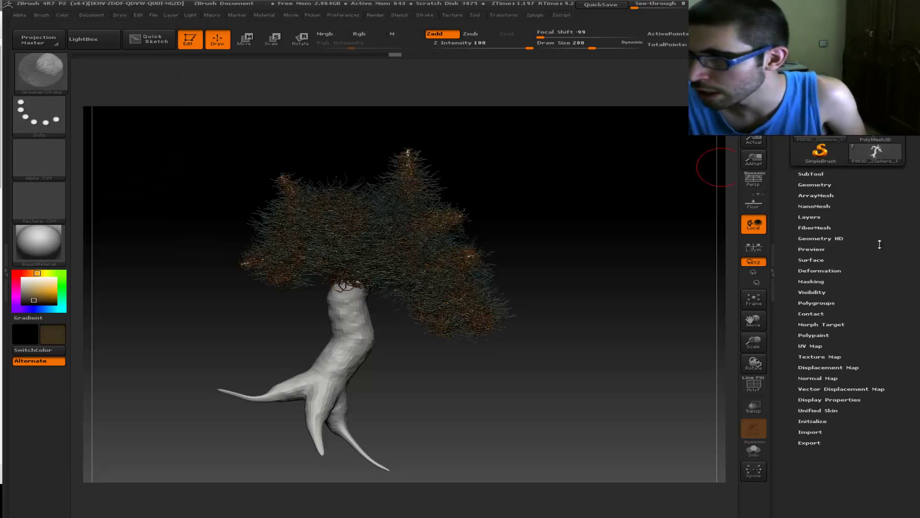
left_click(812, 174)
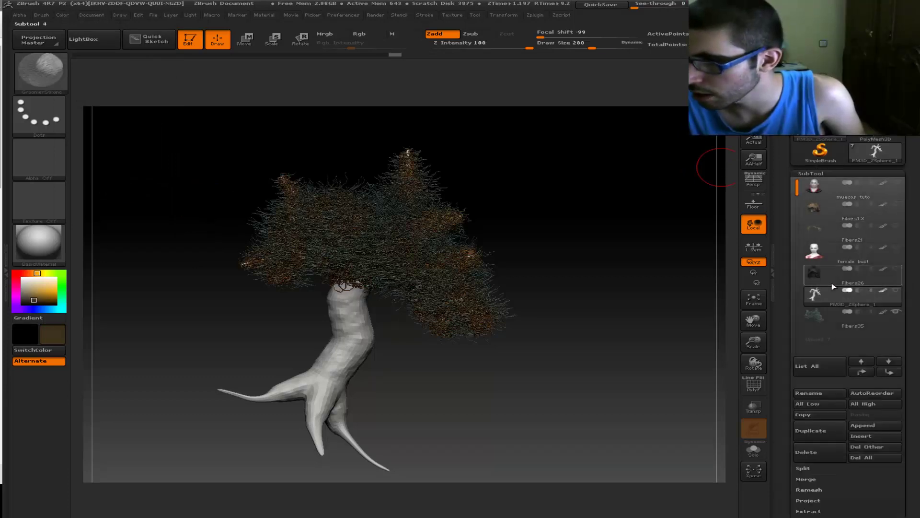
left_click_drag(690, 324, 503, 314)
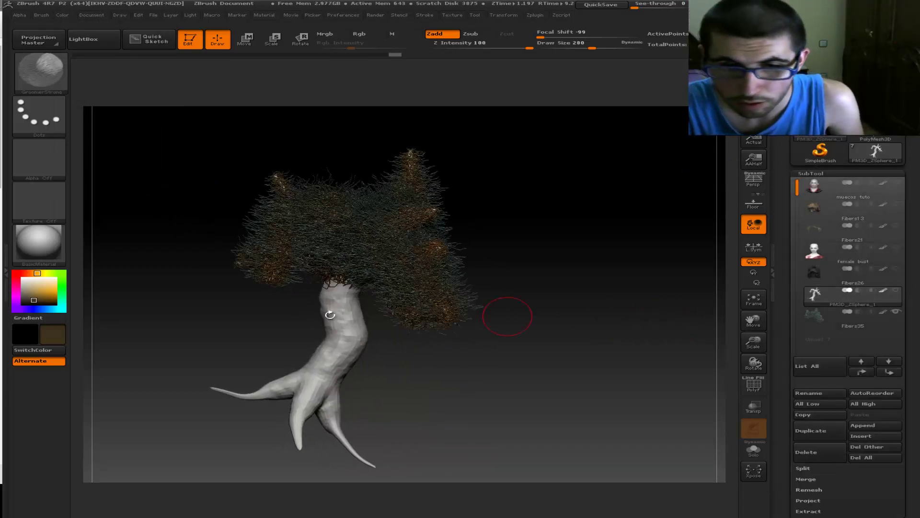
left_click(47, 291)
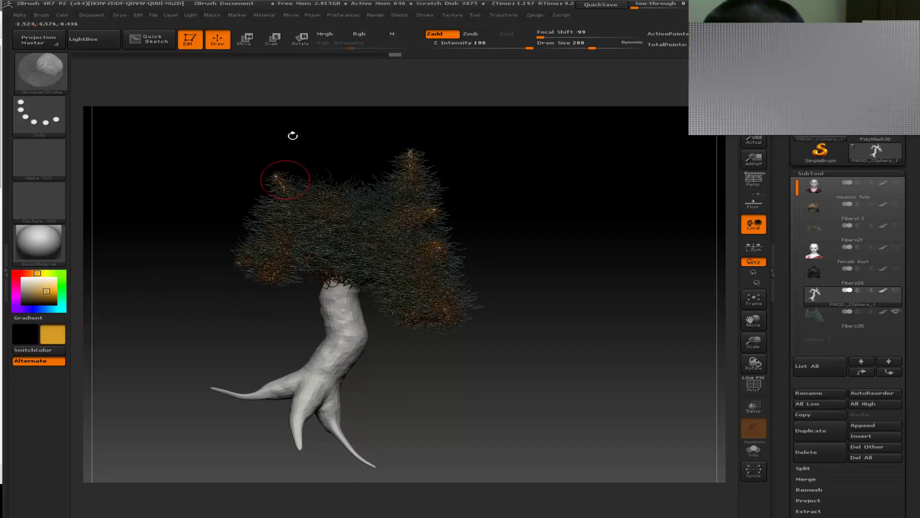
- Turn off Zadd, enable Mrgb, and paint the trunk and roots dark brown at Draw Size 400
left_click(436, 33)
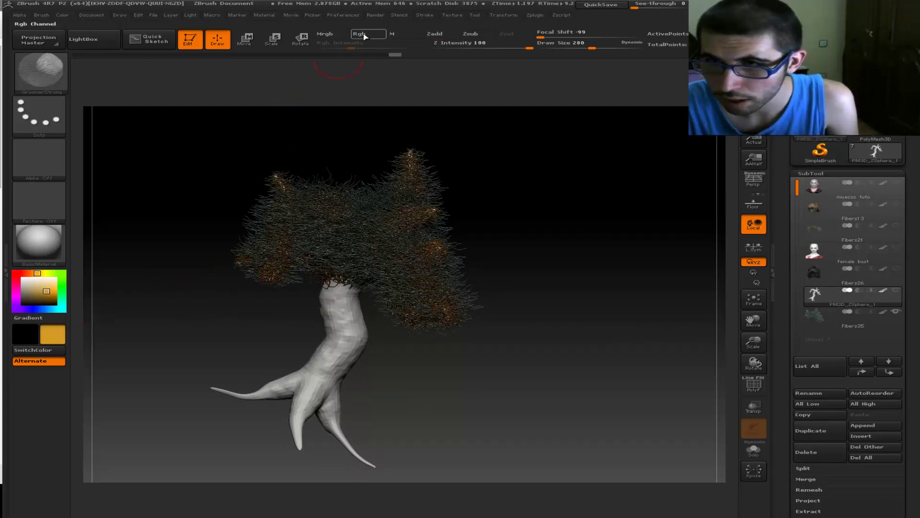
left_click(331, 34)
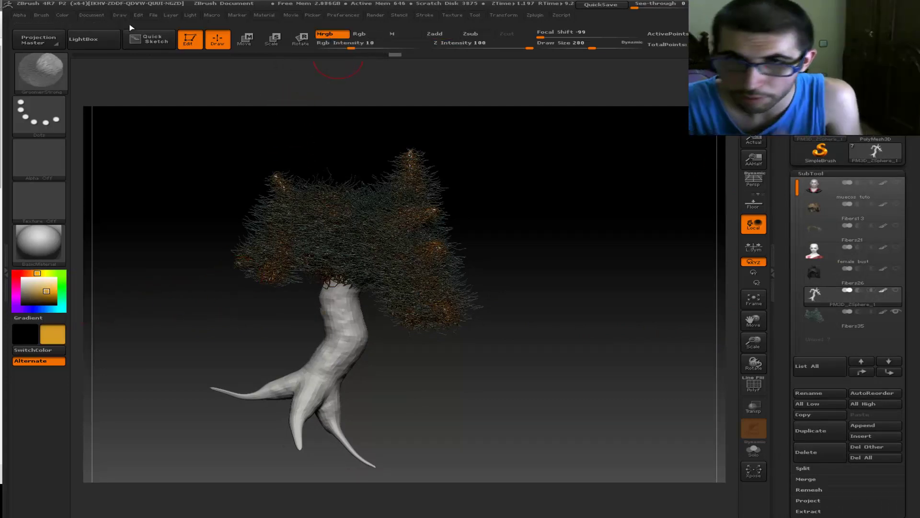
left_click(63, 16)
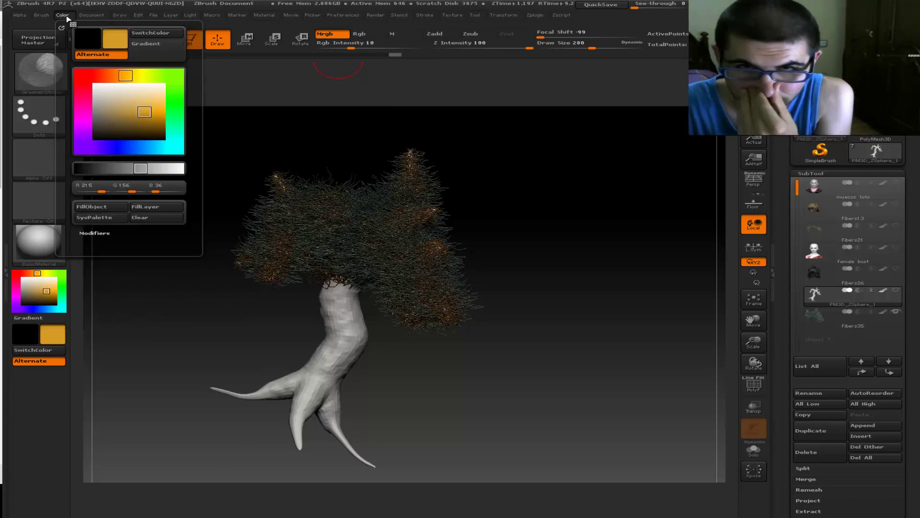
left_click(100, 217)
left_click_drag(46, 291, 31, 301)
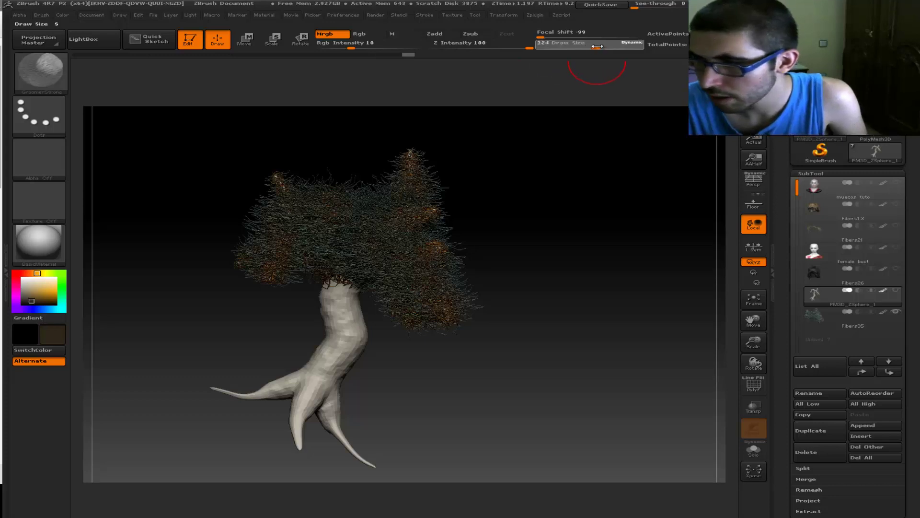
left_click_drag(593, 48, 602, 48)
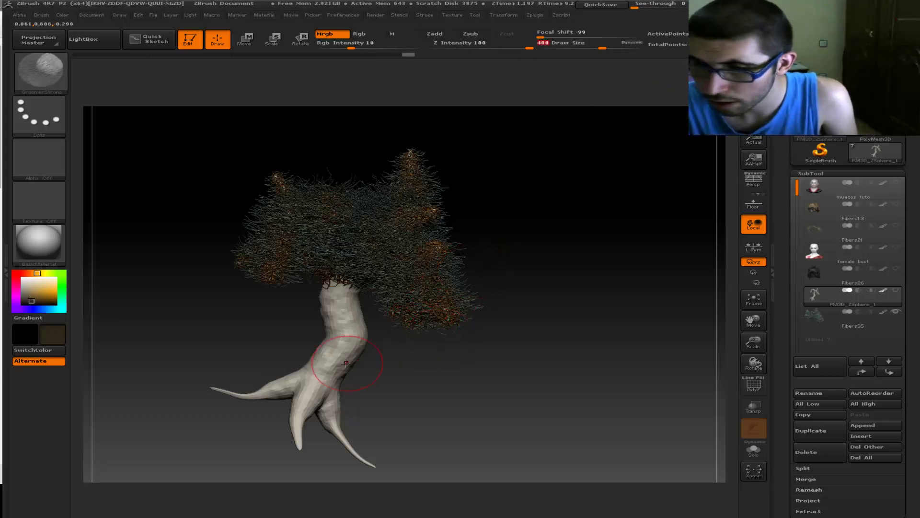
left_click_drag(328, 363, 336, 288)
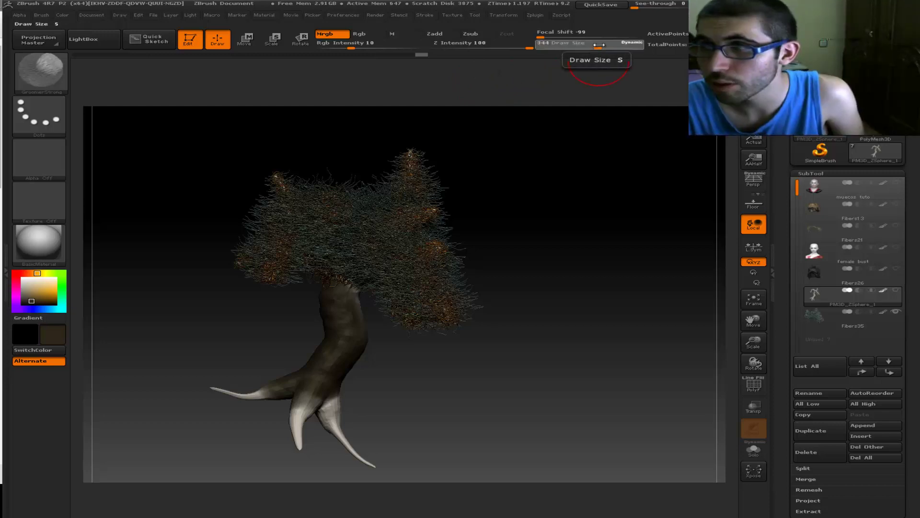
- Repaint the whole trunk darker with a larger brush, then set colour to tan (212/174/96) and Draw Size 217
left_click_drag(602, 48, 642, 54)
mouse_move(335, 306)
left_mouse_down()
mouse_move(369, 433)
mouse_move(384, 203)
left_mouse_up()
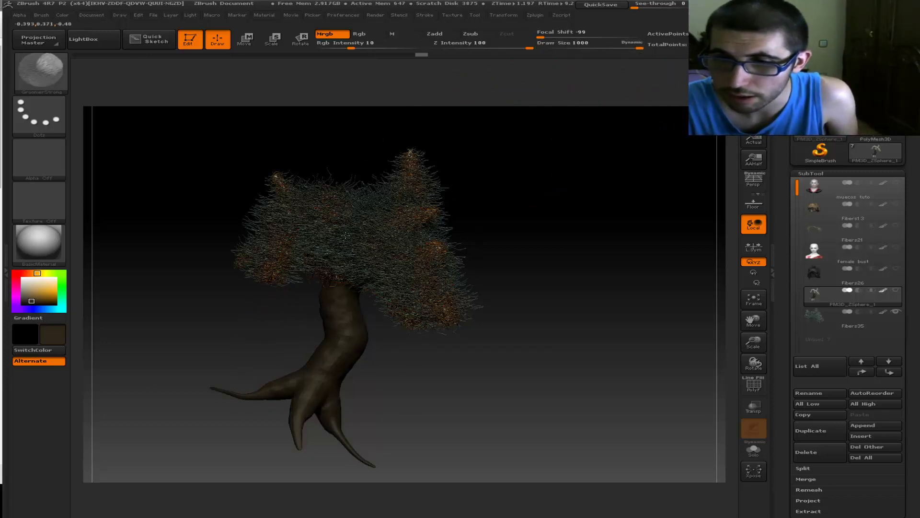
mouse_move(510, 350)
left_mouse_down()
mouse_move(375, 366)
mouse_move(412, 359)
left_mouse_up()
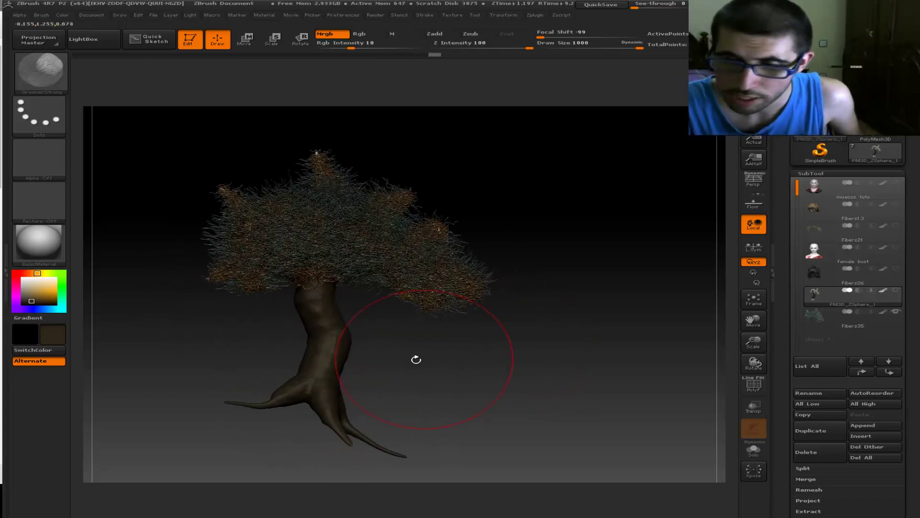
left_click_drag(42, 302, 37, 288)
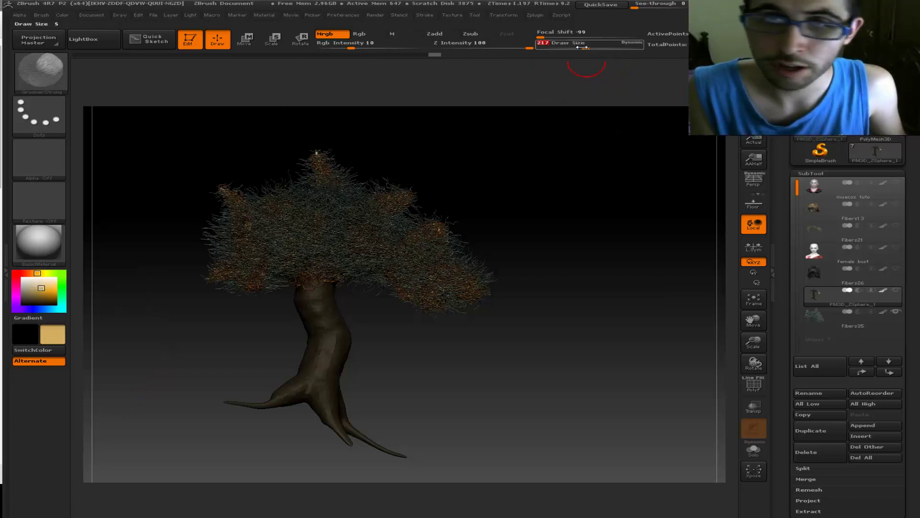
left_click_drag(612, 46, 585, 47)
left_click(46, 72)
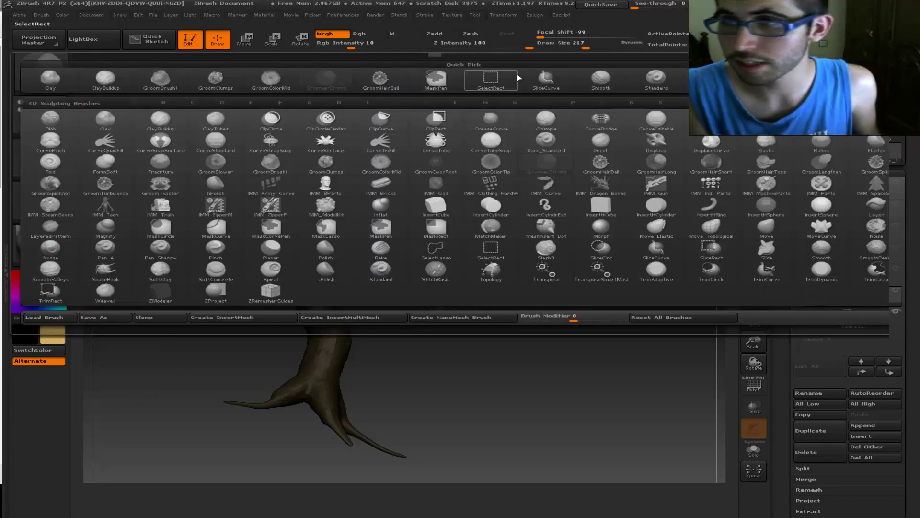
- Switch to the Standard brush with a Spray stroke and a pale beige colour
left_click(658, 85)
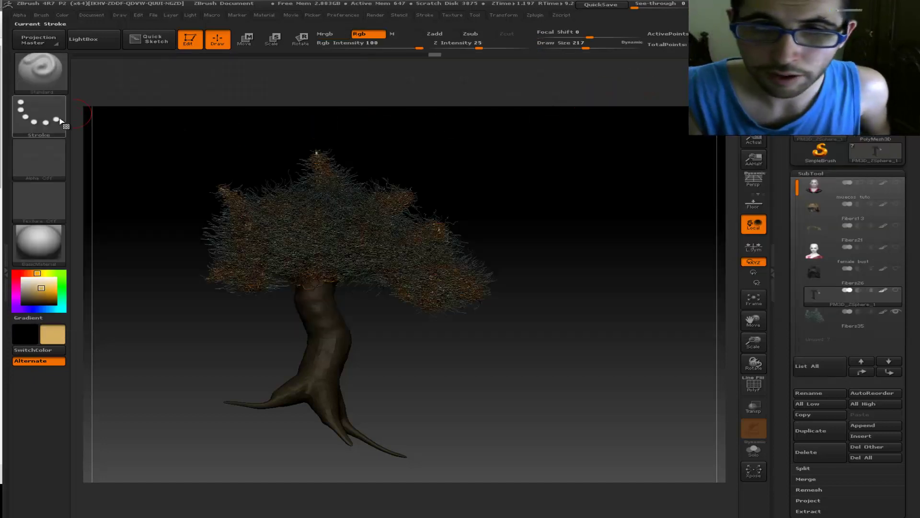
left_click(48, 120)
left_click(336, 124)
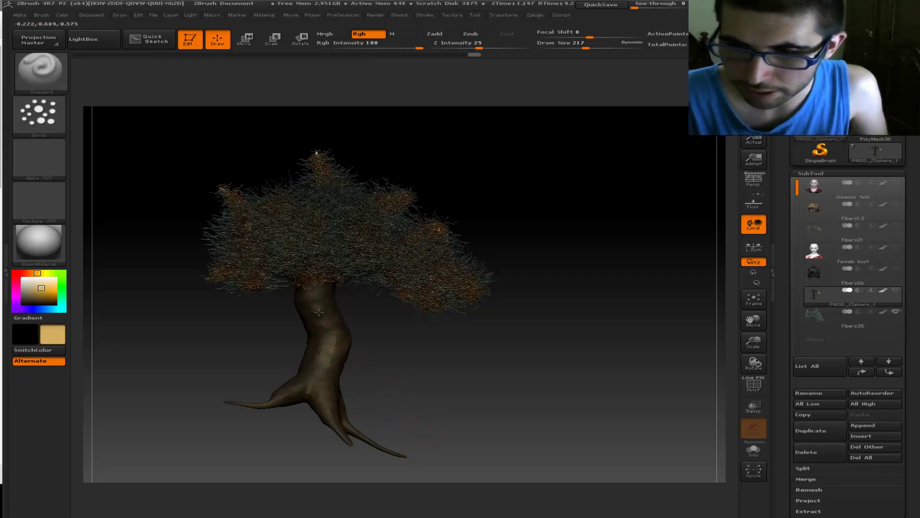
left_click_drag(34, 288, 153, 316)
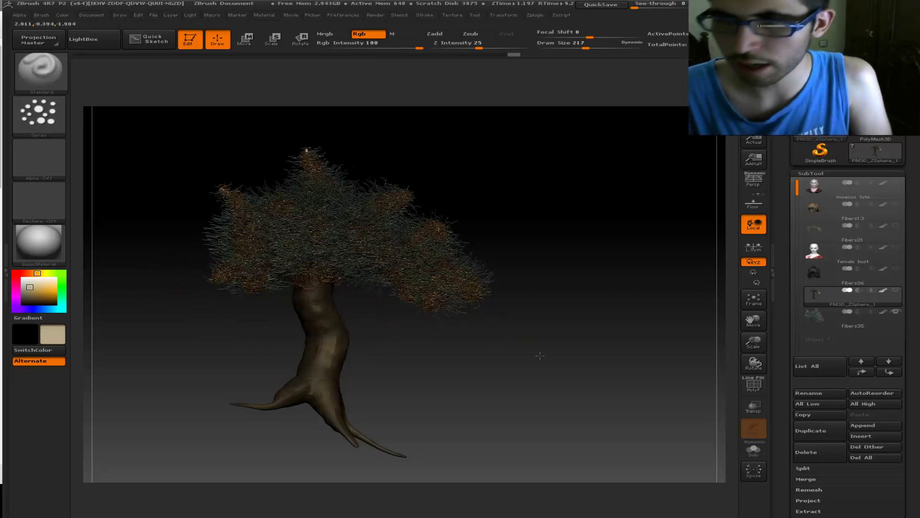
mouse_move(535, 347)
left_mouse_down()
mouse_move(522, 370)
mouse_move(565, 352)
left_mouse_up()
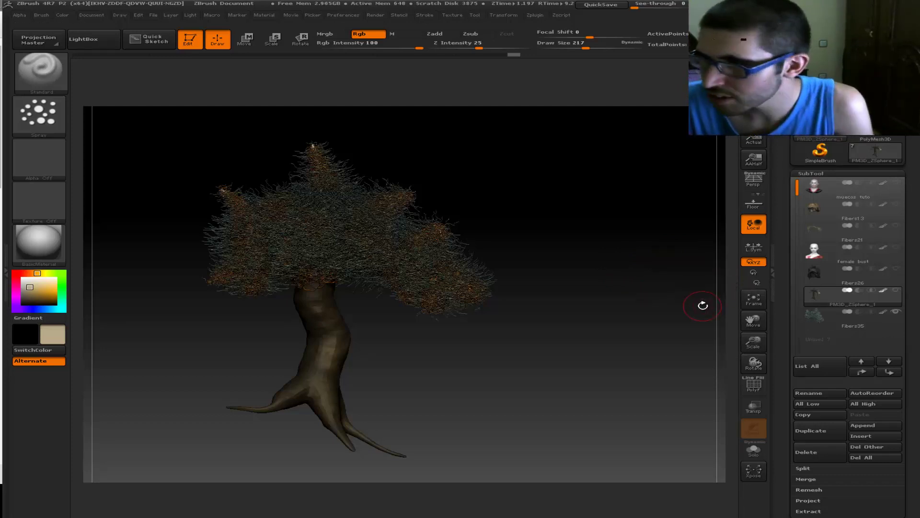
mouse_move(816, 317)
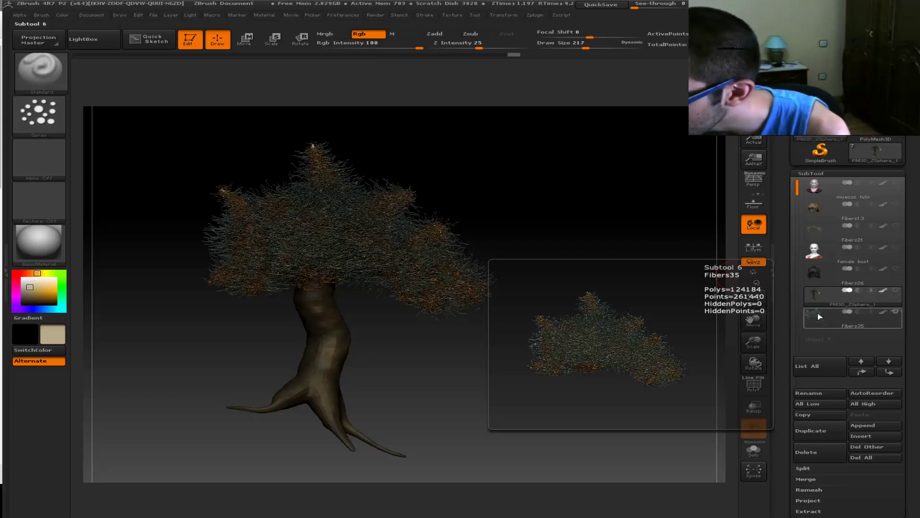
mouse_move(620, 292)
left_mouse_down()
mouse_move(641, 298)
mouse_move(596, 312)
left_mouse_up()
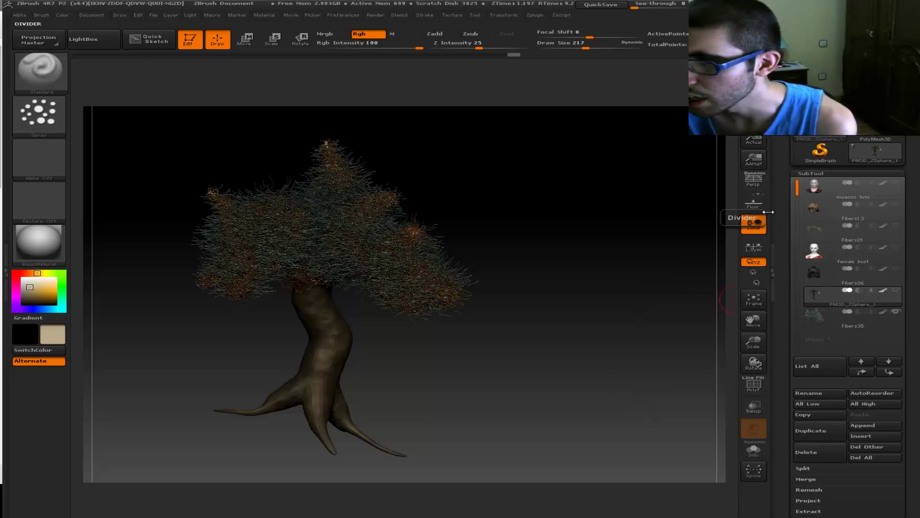
left_click(753, 203)
left_click_drag(670, 311, 667, 329)
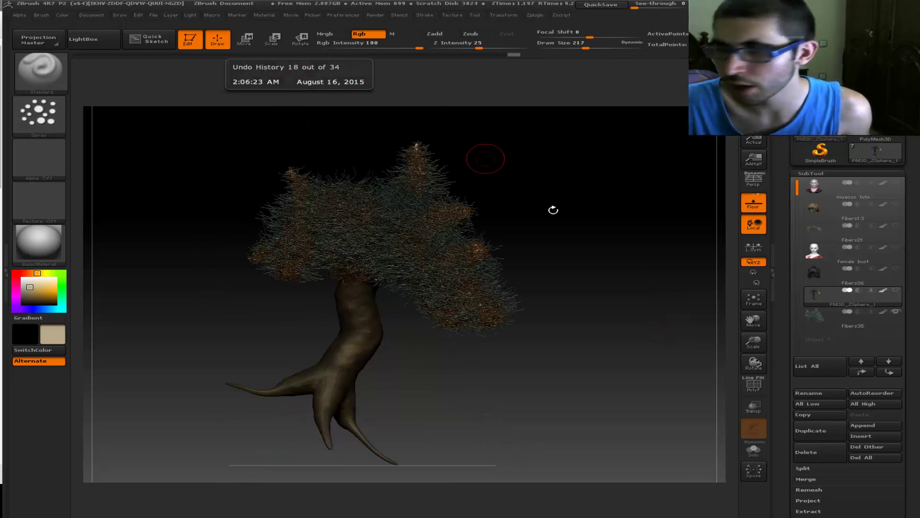
left_click_drag(564, 306, 569, 330)
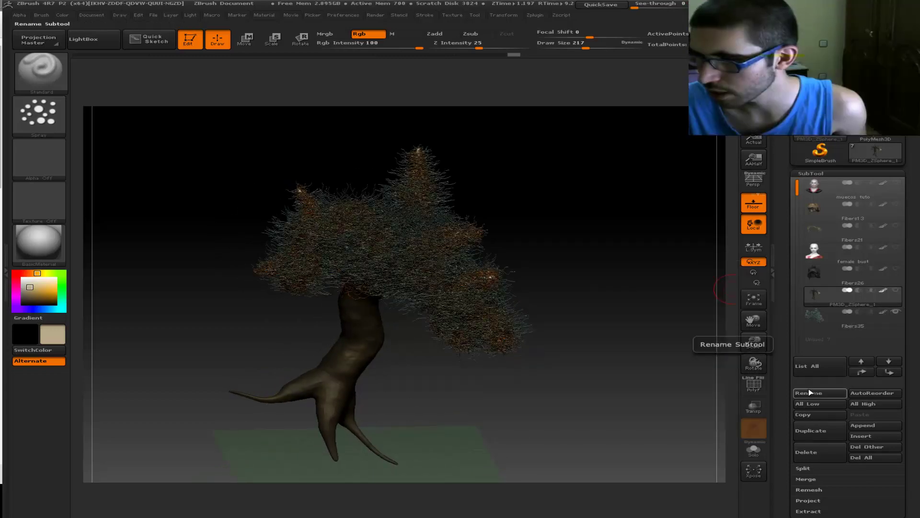
left_click(750, 209)
mouse_move(565, 287)
left_mouse_down()
mouse_move(516, 295)
mouse_move(548, 305)
mouse_move(522, 296)
left_mouse_up()
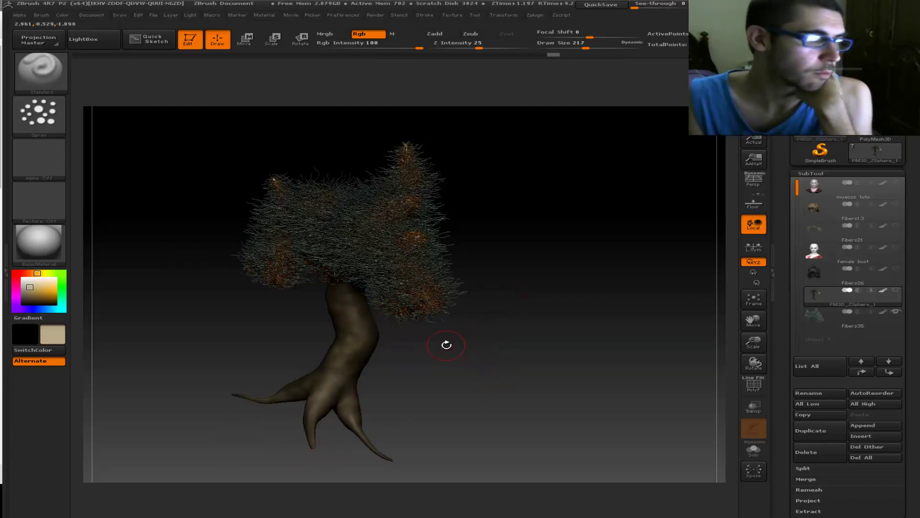
left_click_drag(487, 349, 559, 361)
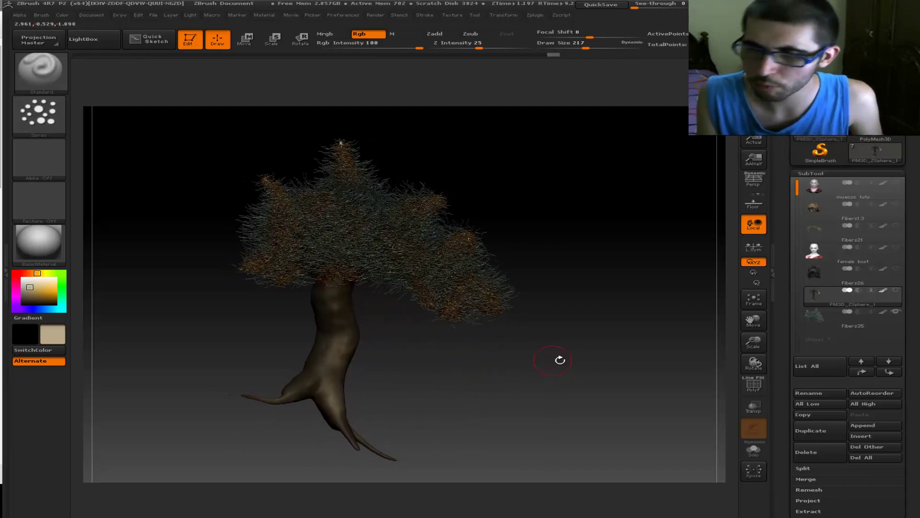